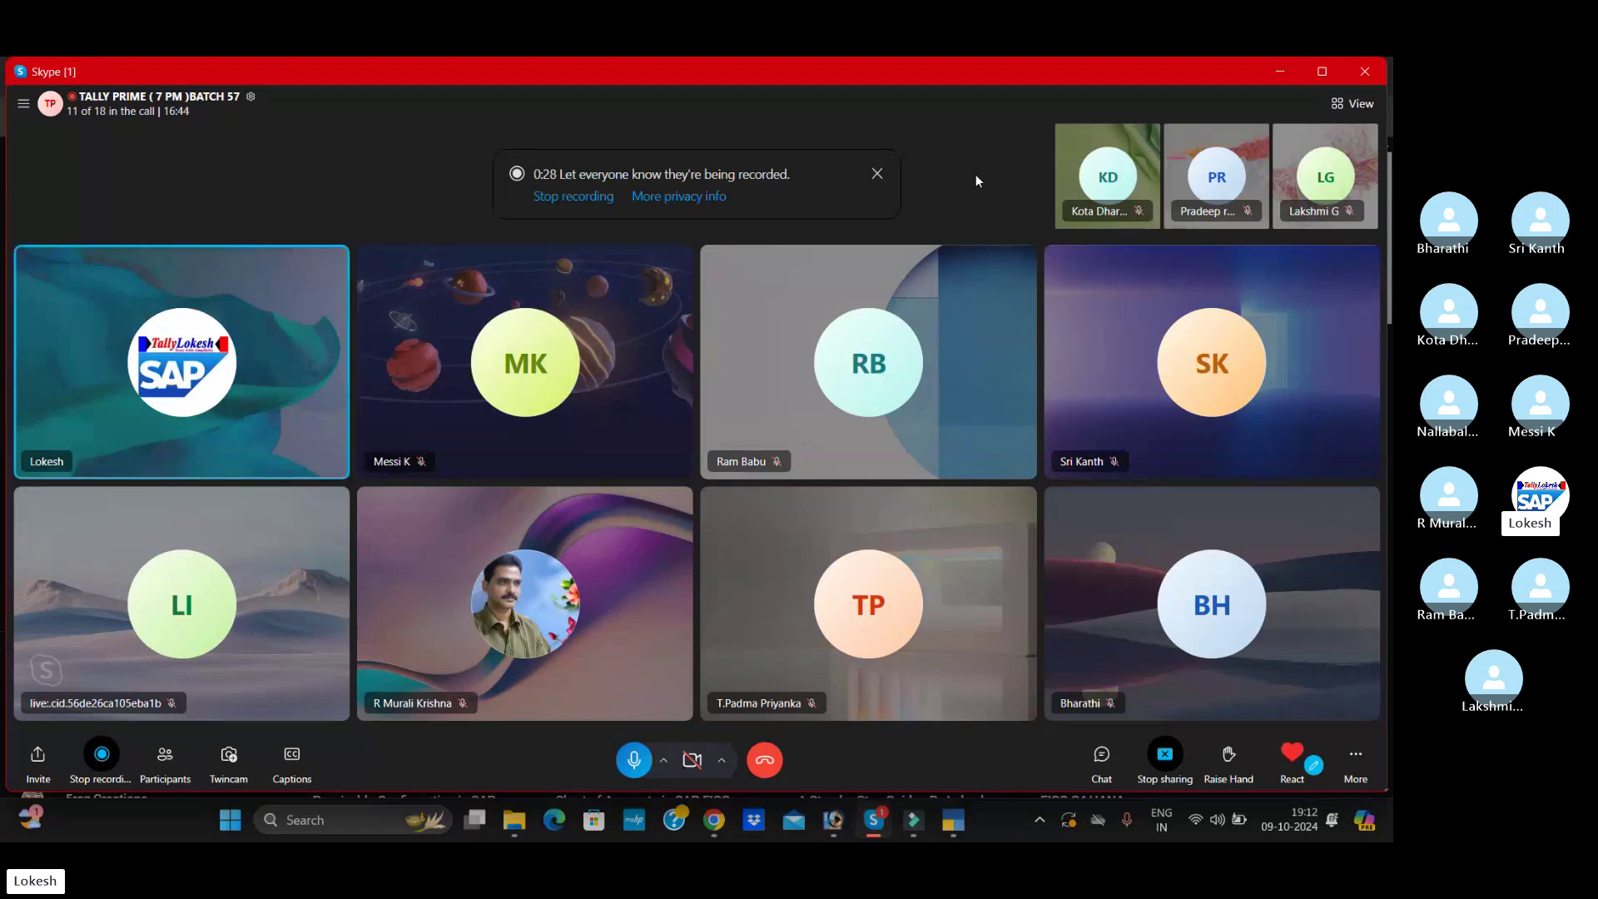
- Switch to Chrome and look through the three Tally Lokesh book listings on Amazon
click(707, 833)
click(536, 74)
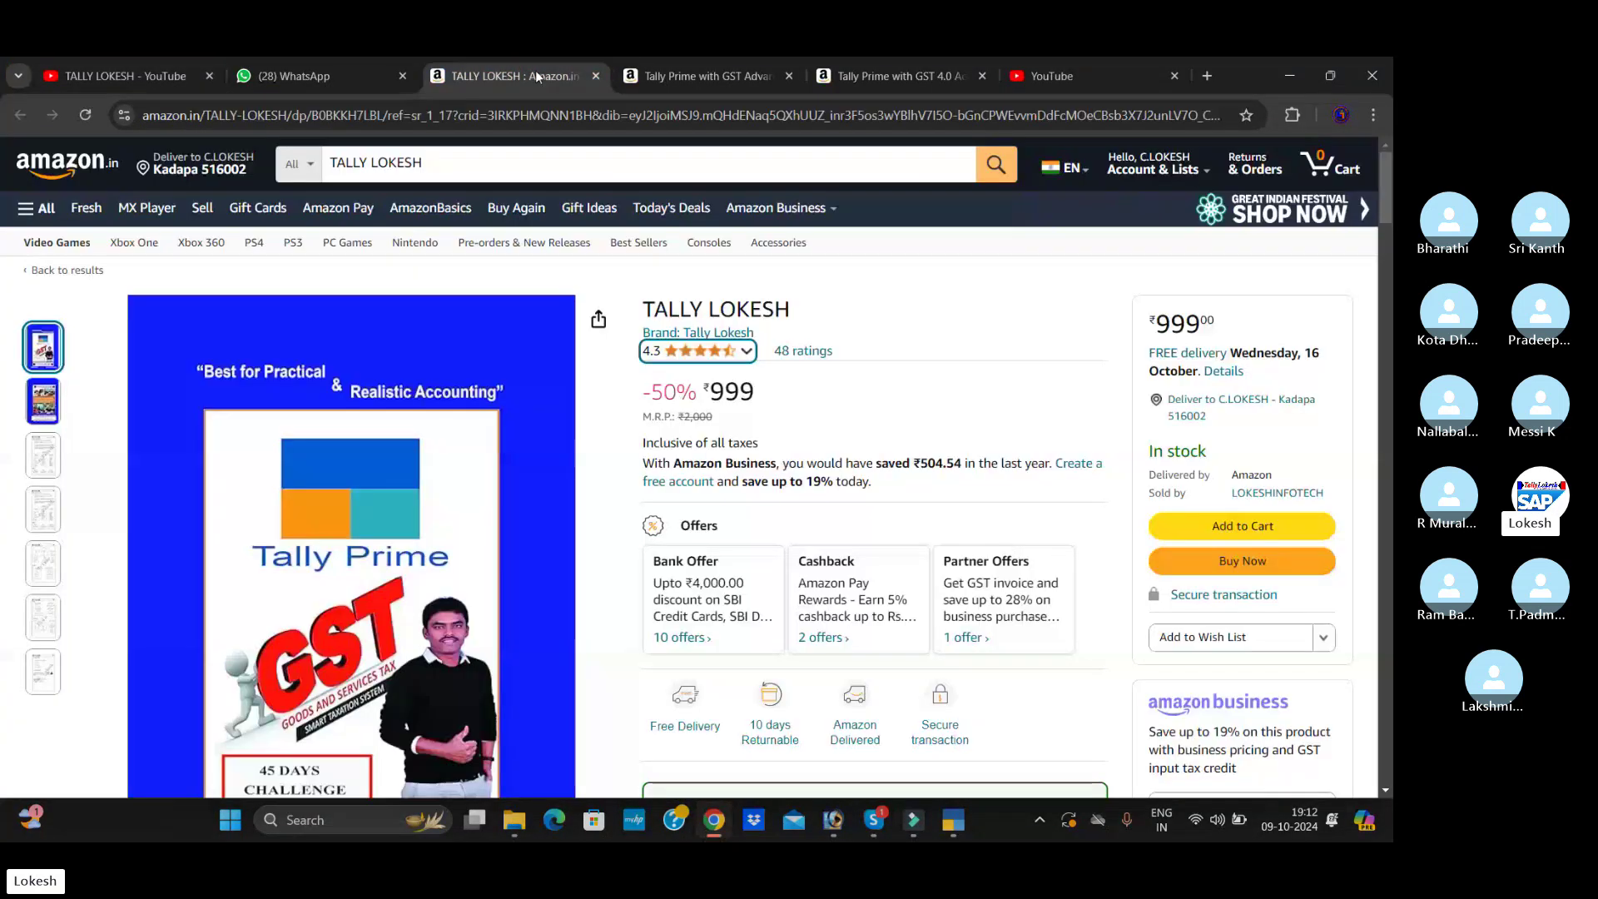
scroll(708, 416, down, 2)
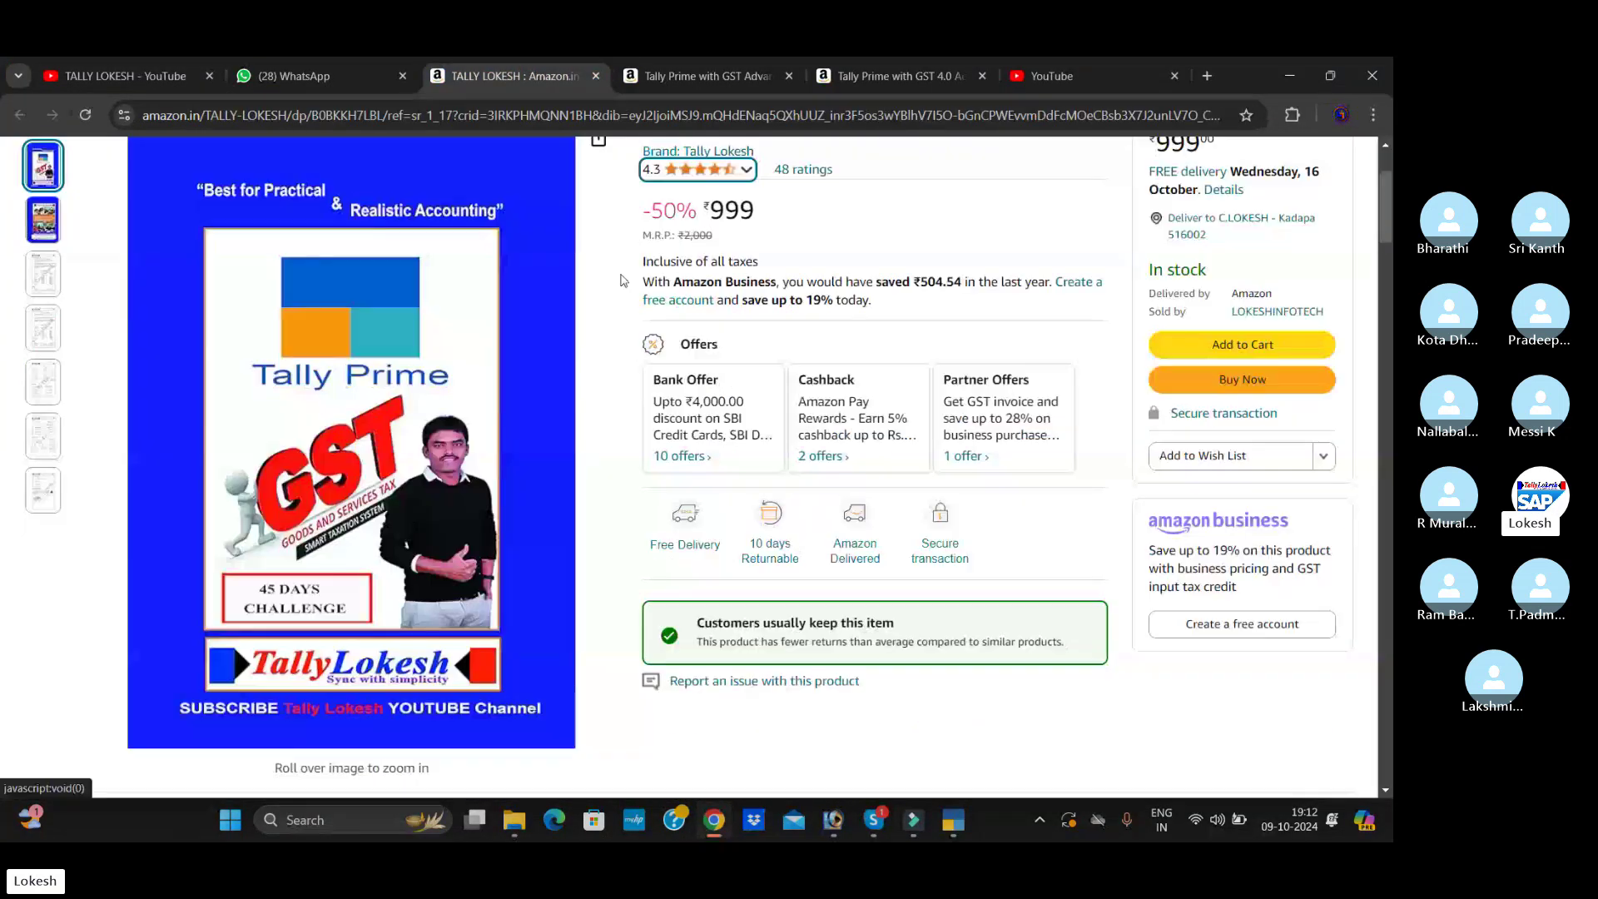
click(733, 77)
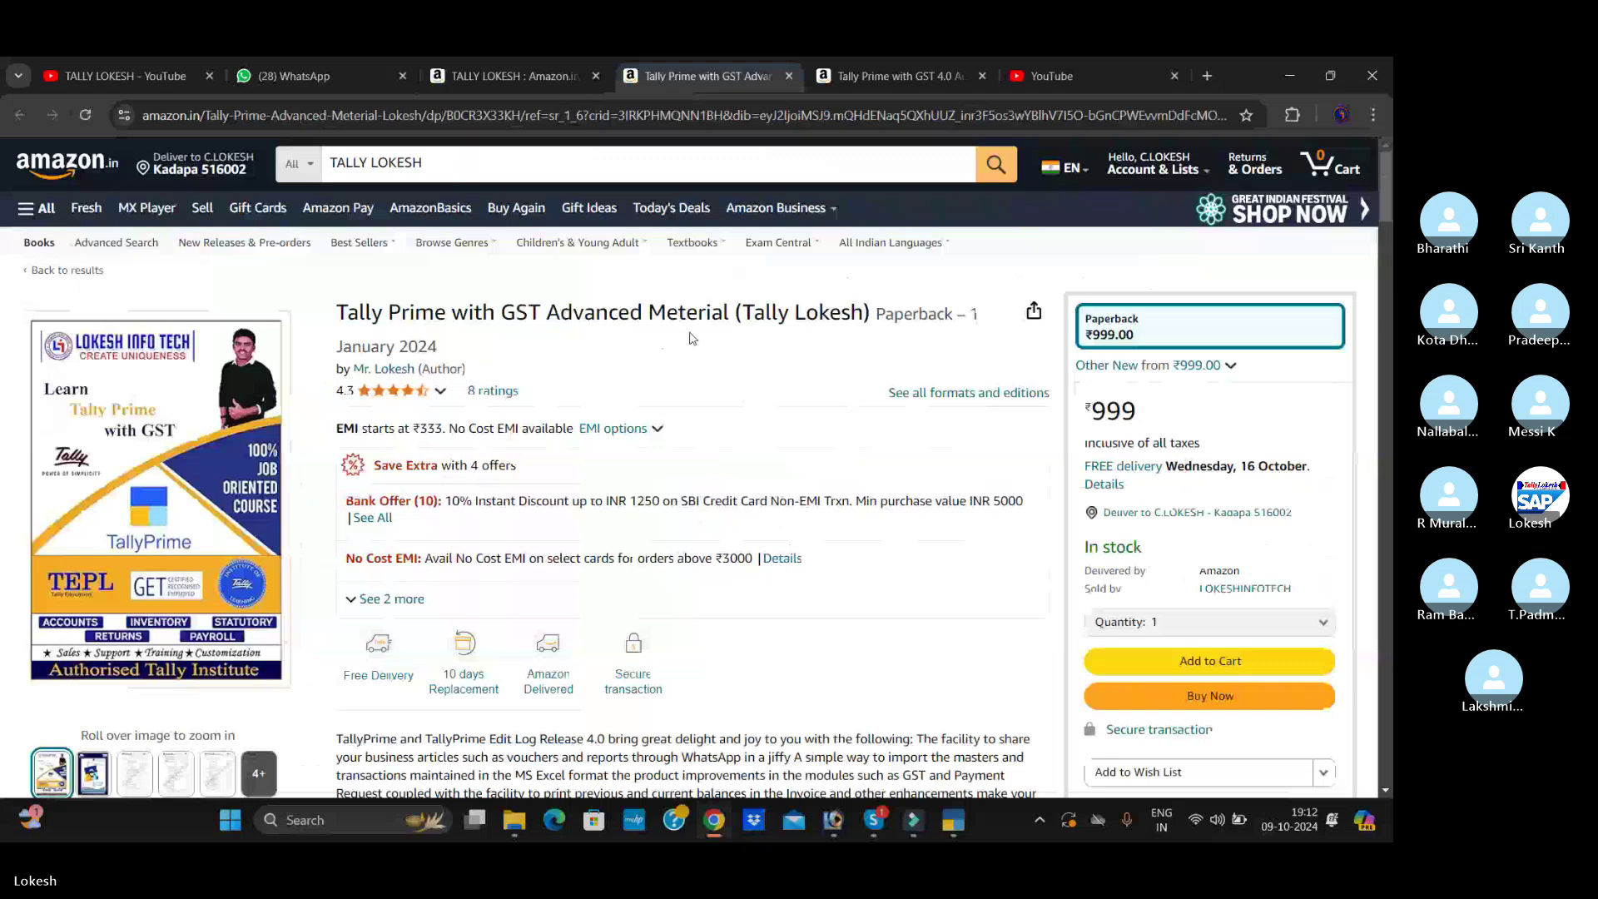
scroll(685, 338, down, 2)
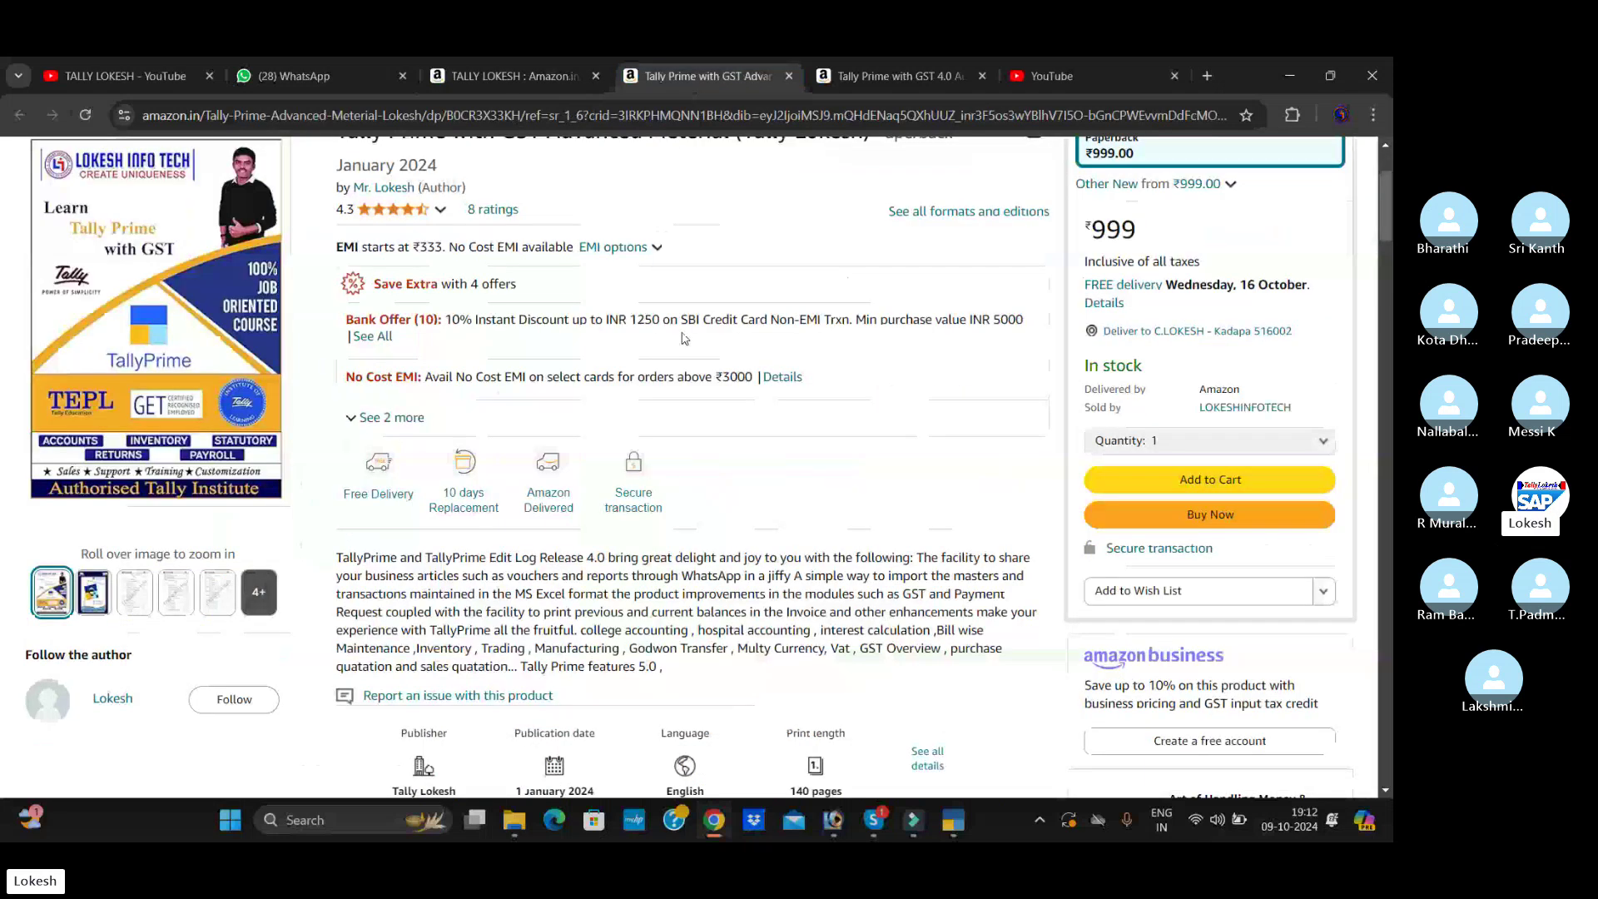
scroll(684, 338, up, 2)
click(879, 74)
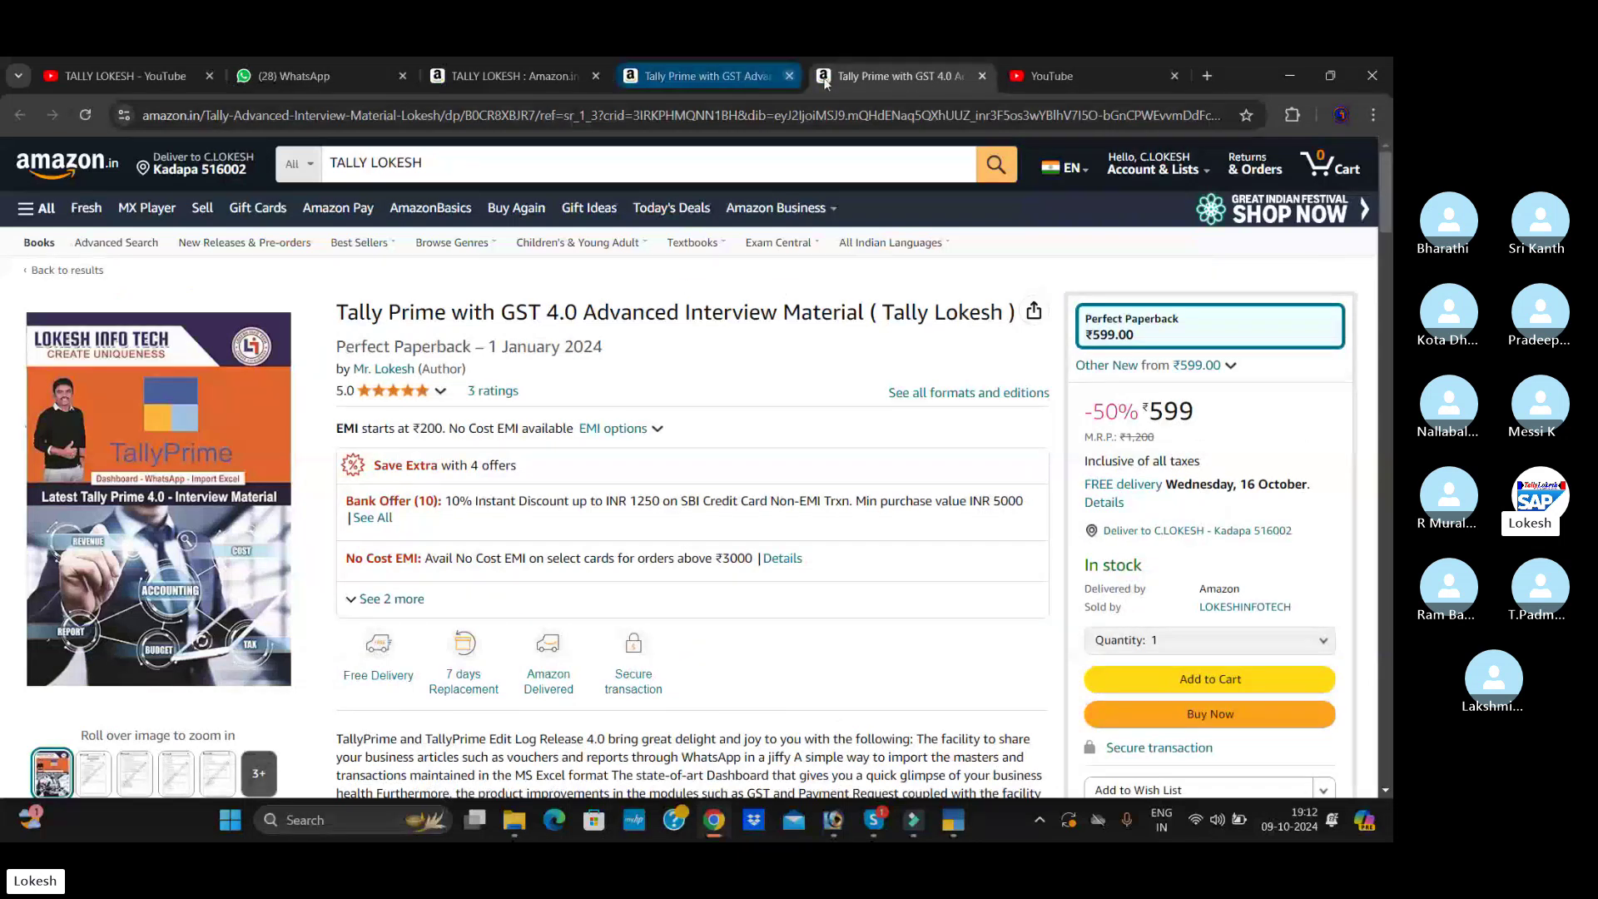
- Switch to TallyPrime and shut KAILASH FINANCE COMPANY
click(948, 823)
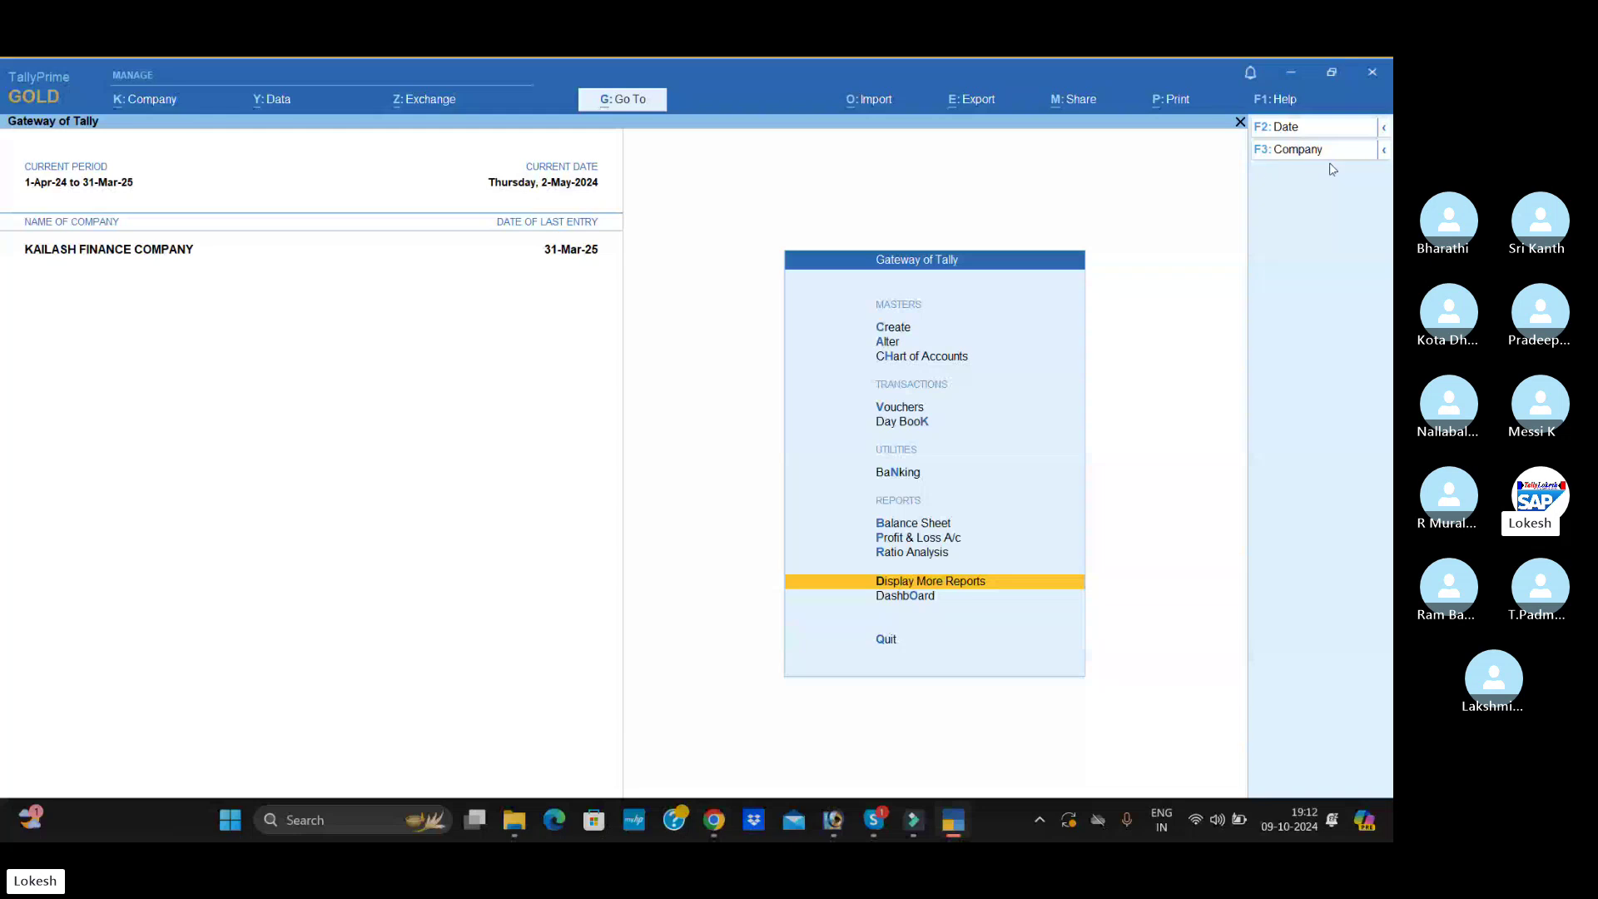
click(1310, 156)
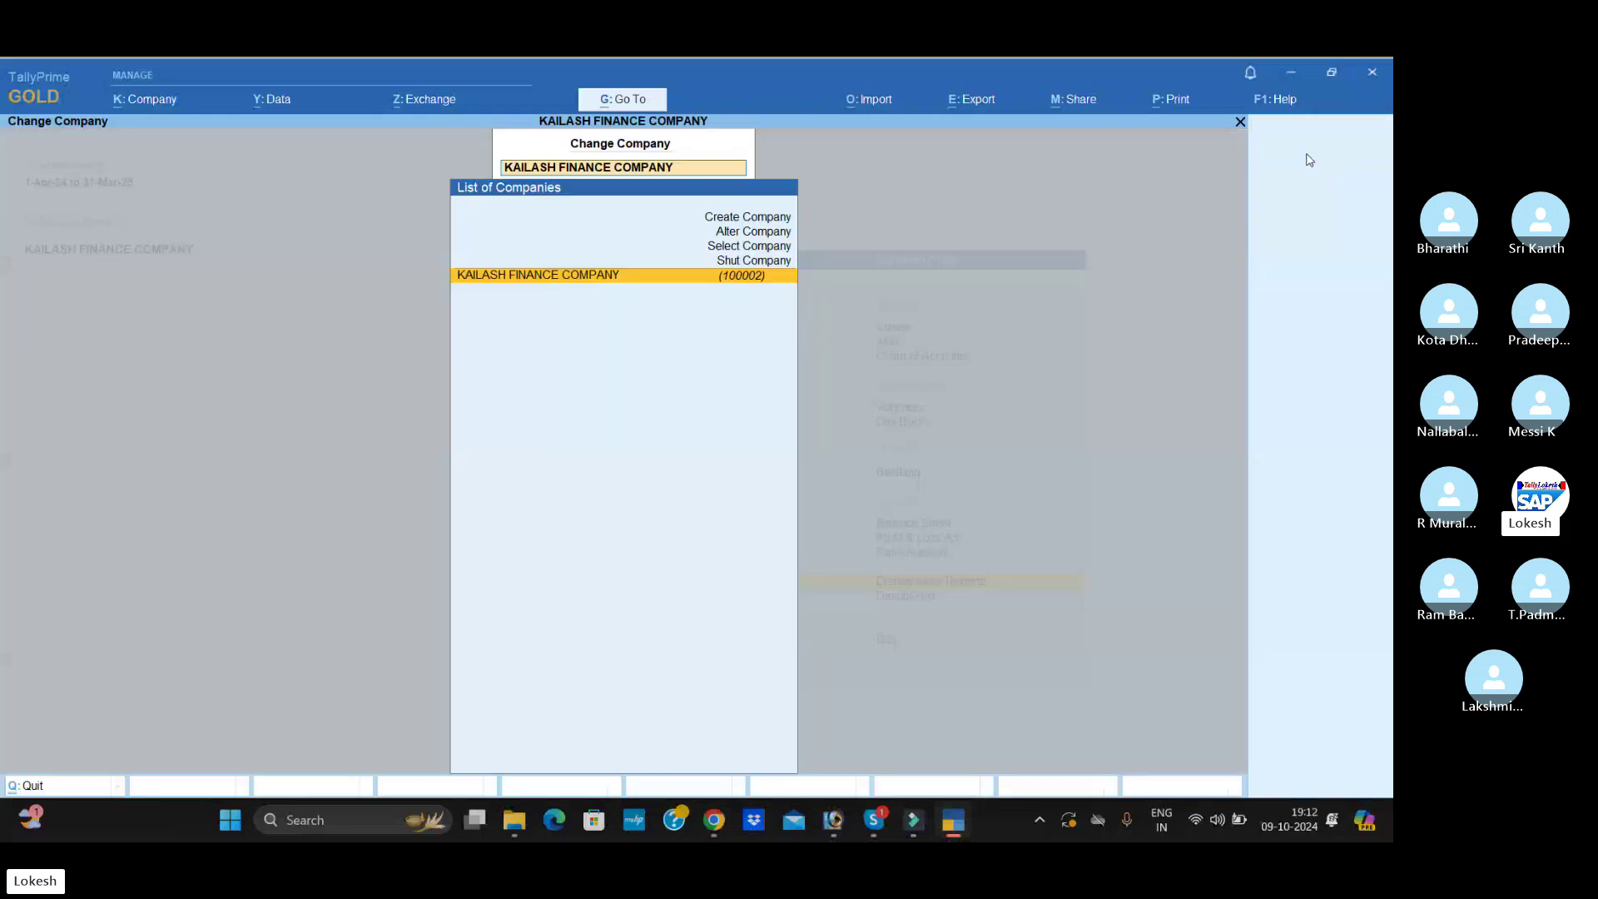
key(Up)
key(Return)
key(Return)
key(y)
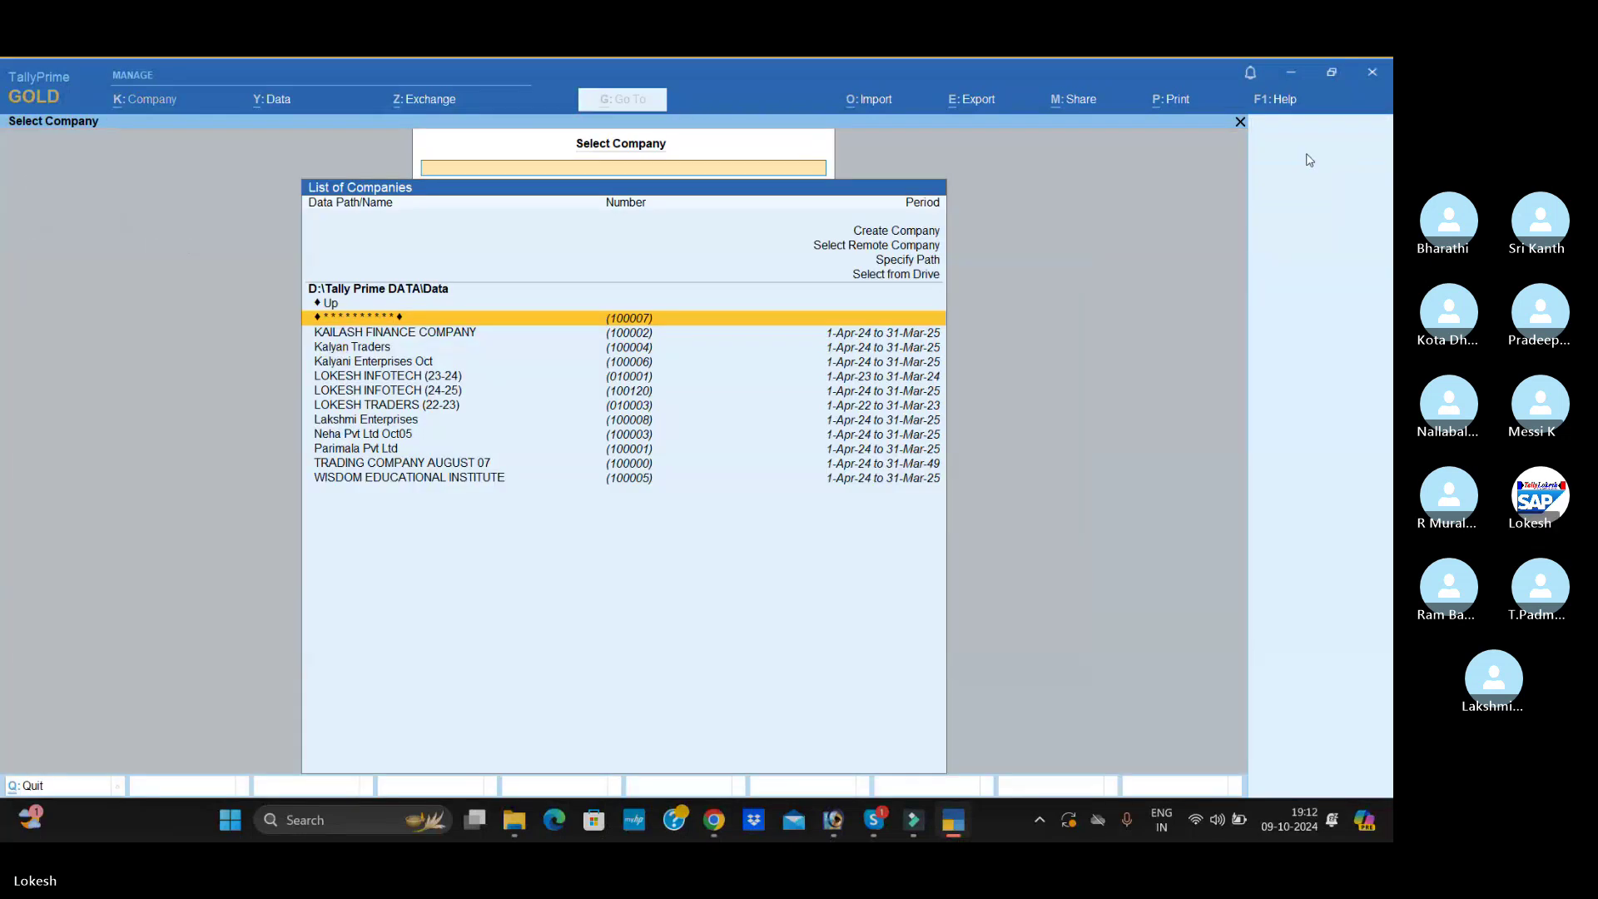
- Load TRADING COMPANY AUGUST 07 from the list of companies
key(Down)
key(Down)
key(Down)
key(Down)
key(Down)
key(Down)
key(Down)
key(Down)
key(Down)
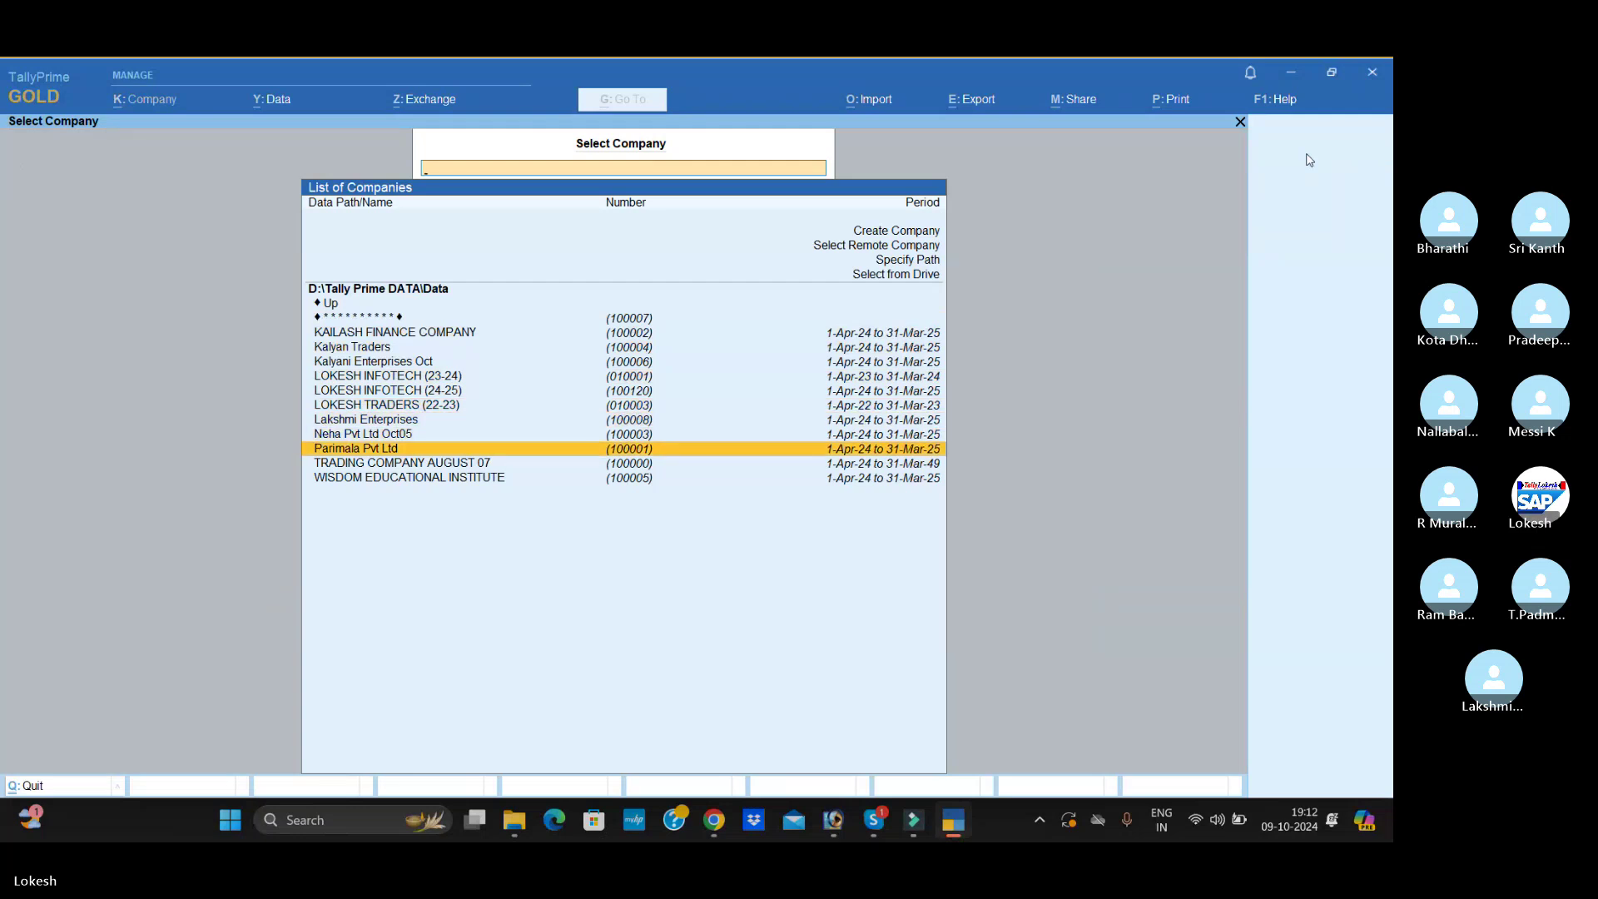
key(Down)
key(Return)
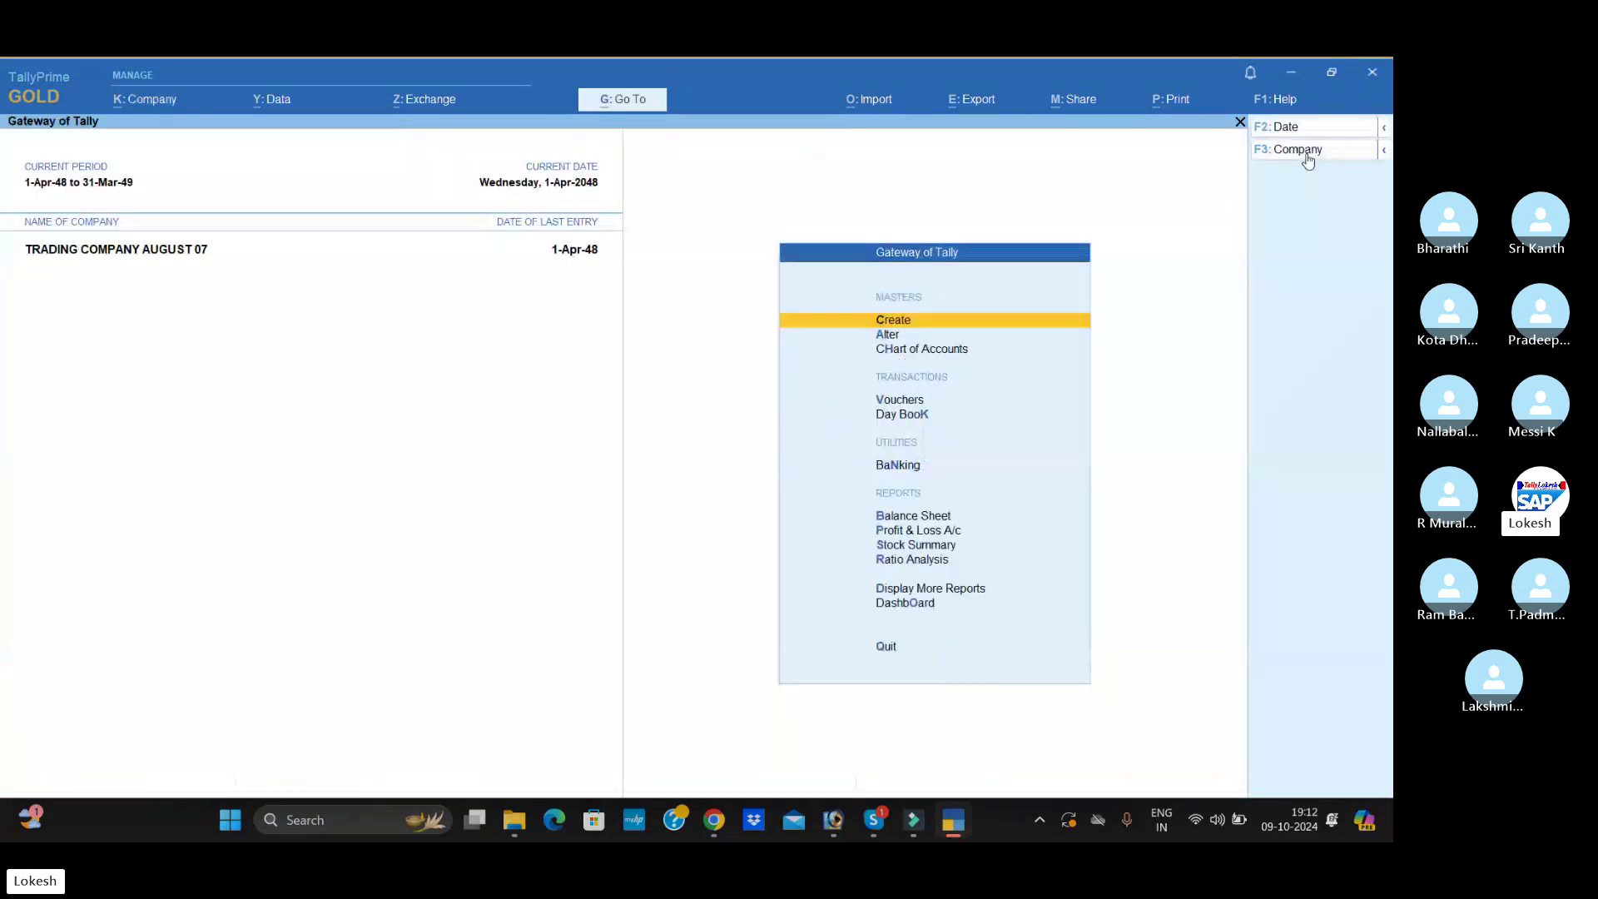
- Open the company's Balance Sheet and display it in detailed format
key(Down)
key(Down)
key(Down)
key(Down)
key(Down)
key(Down)
key(Down)
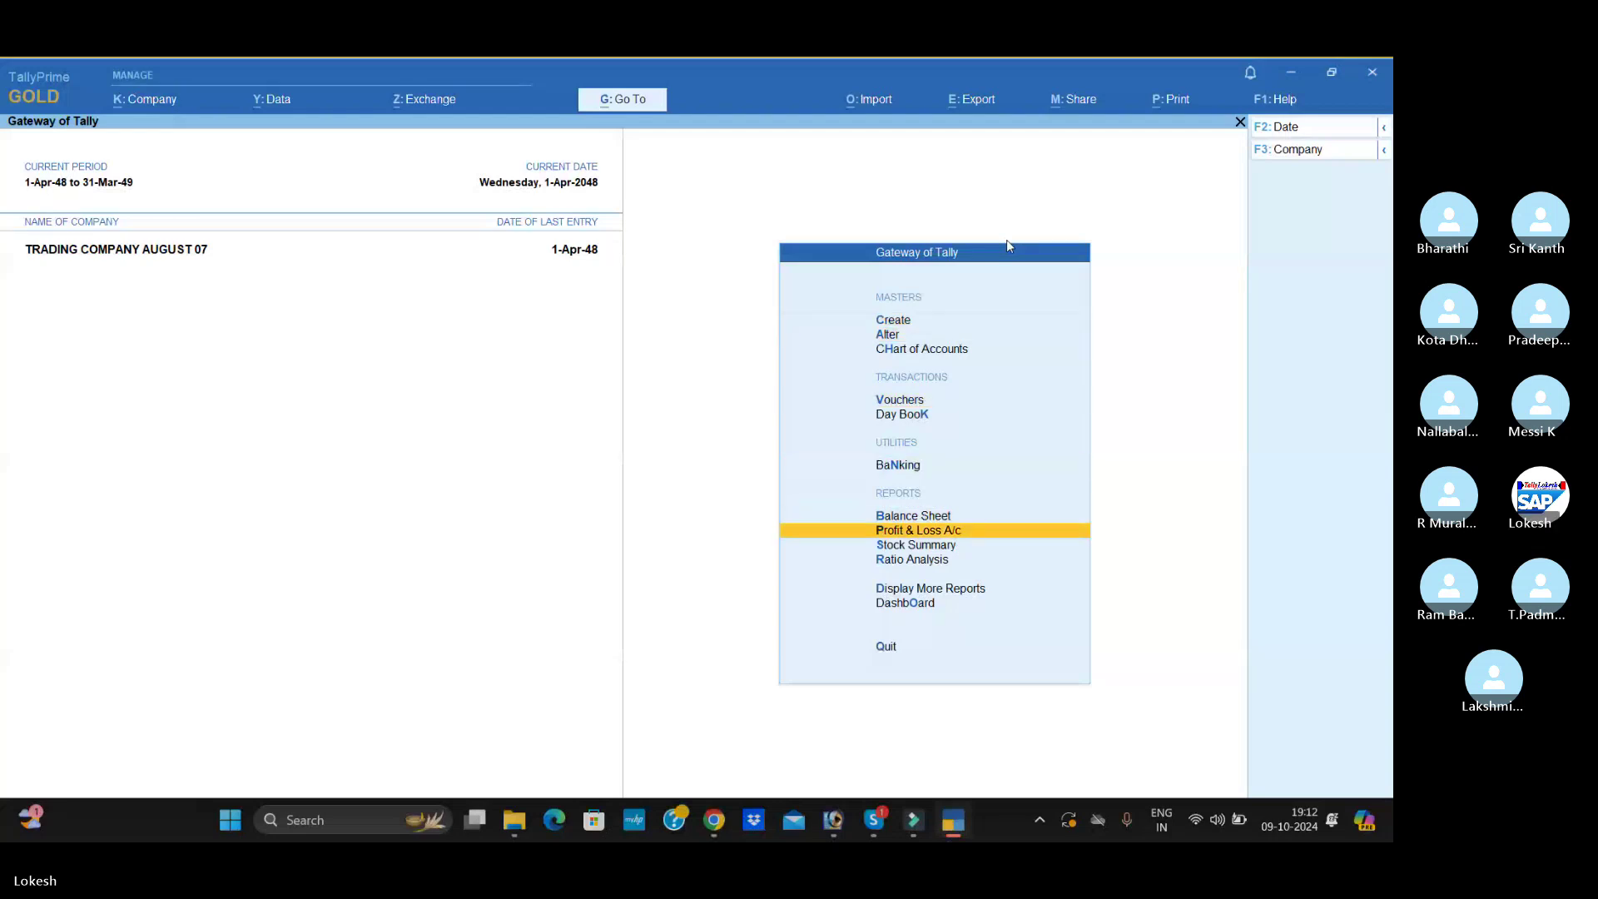
key(b)
key(alt+F5)
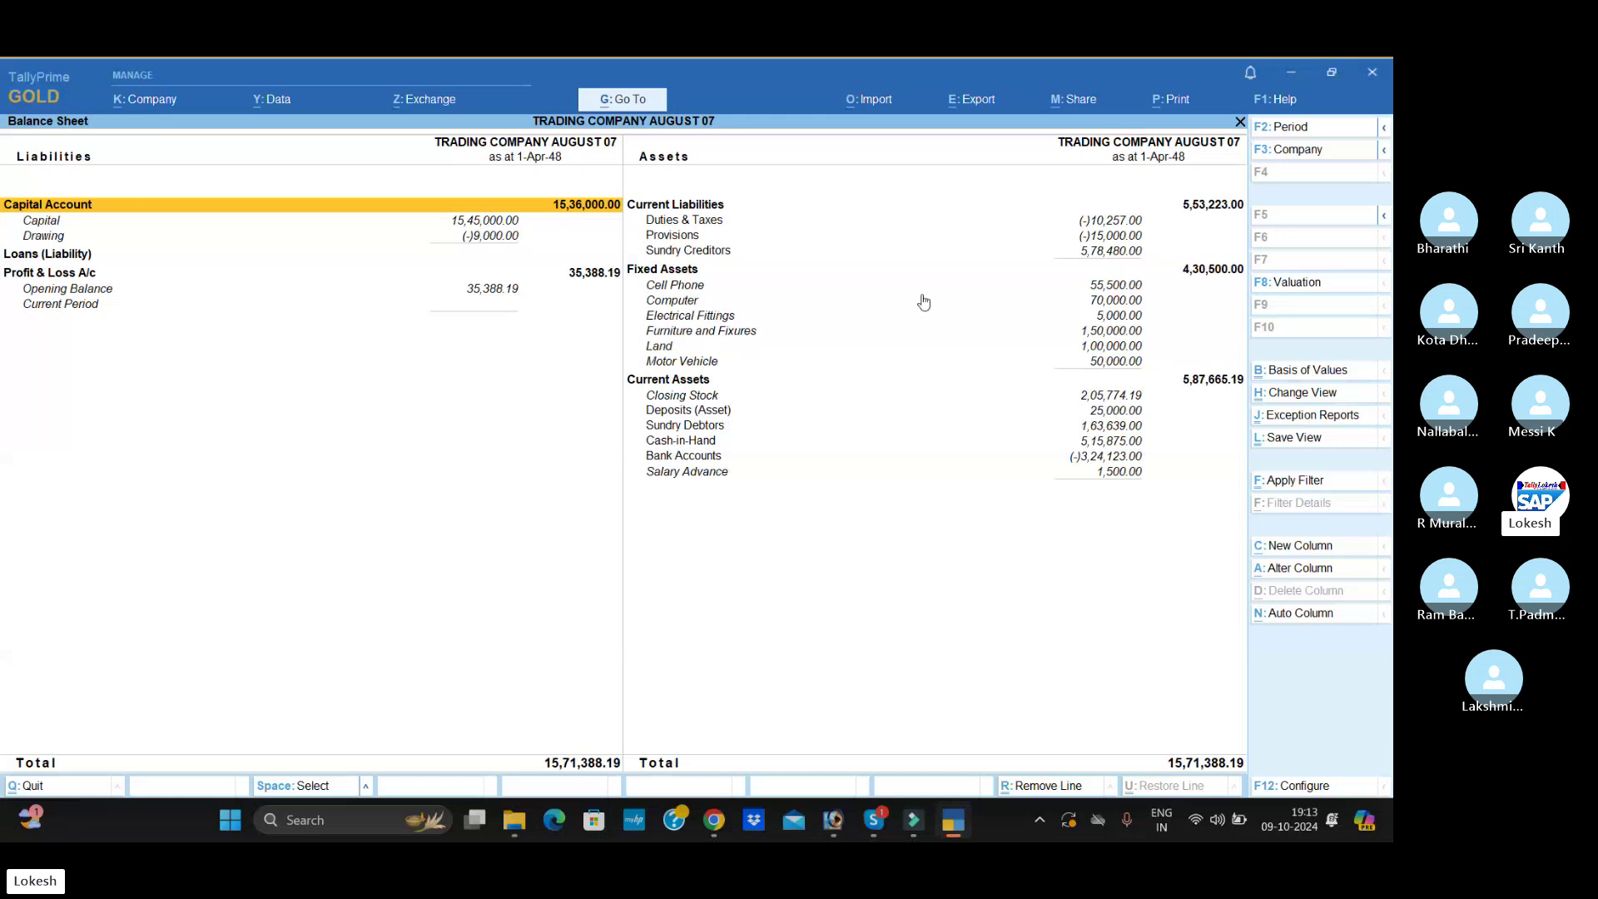
click(1291, 78)
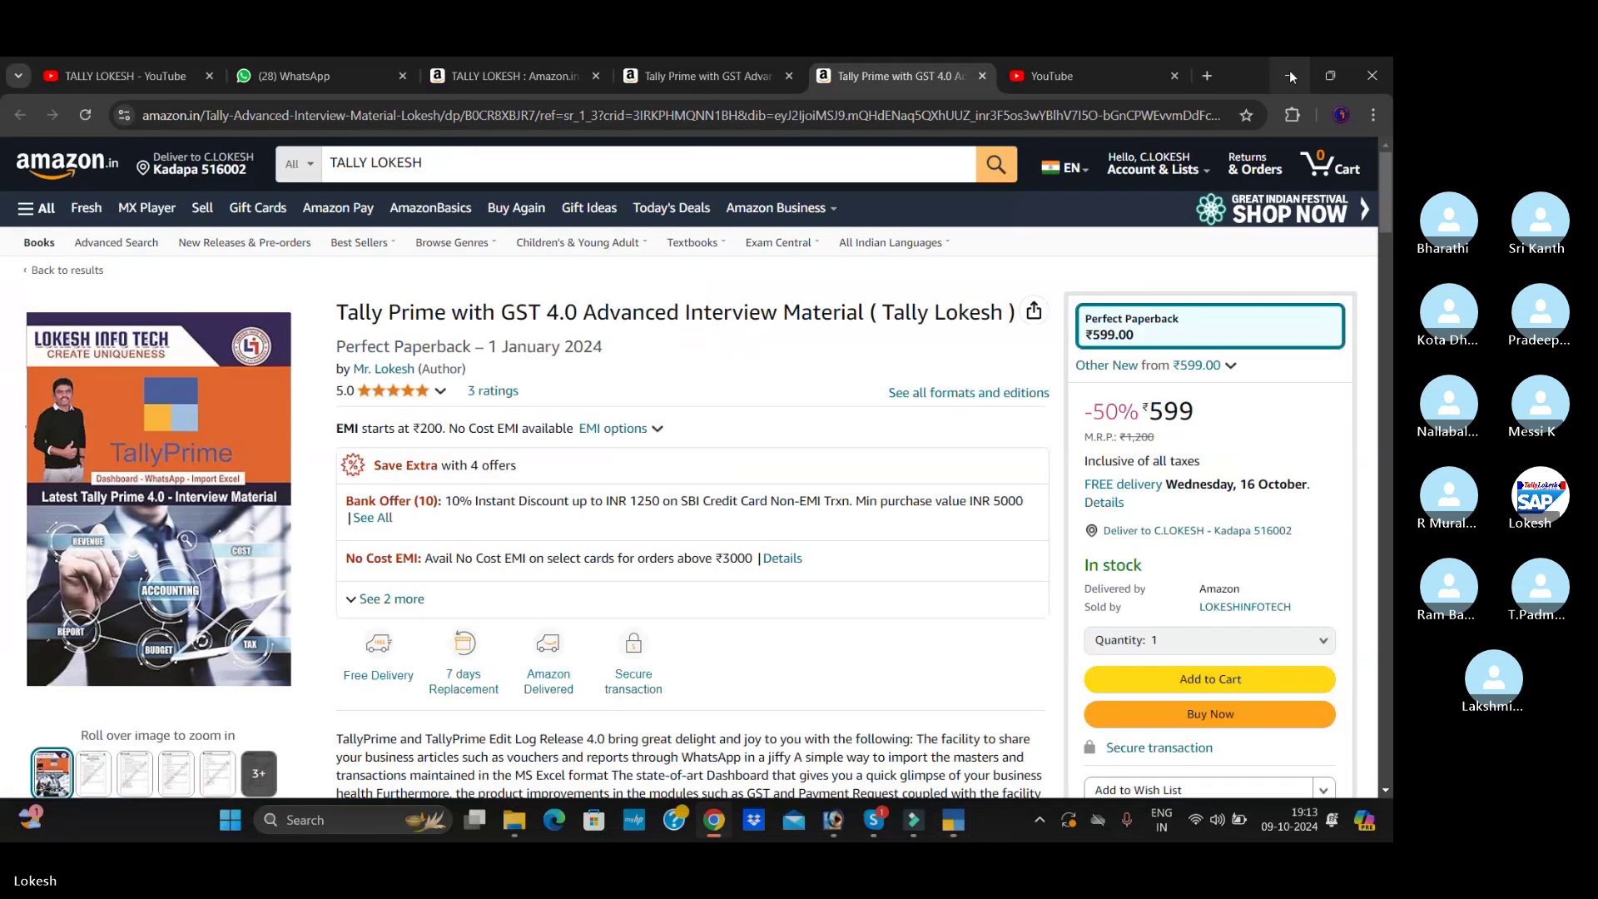
click(1290, 76)
right_click(341, 231)
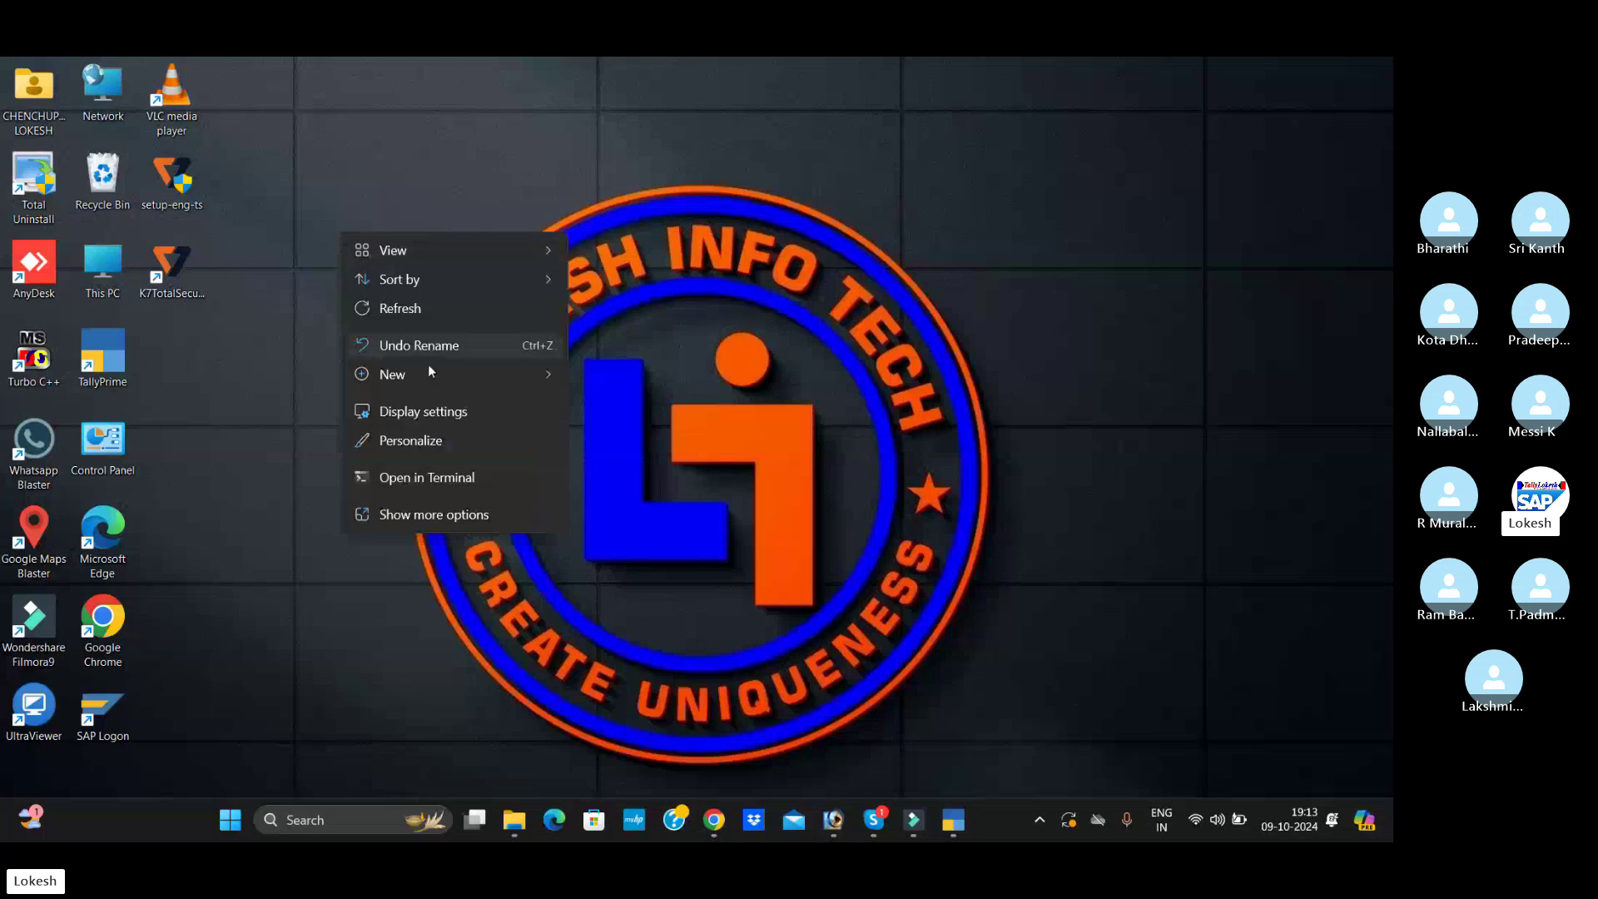
mouse_move(431, 368)
click(616, 381)
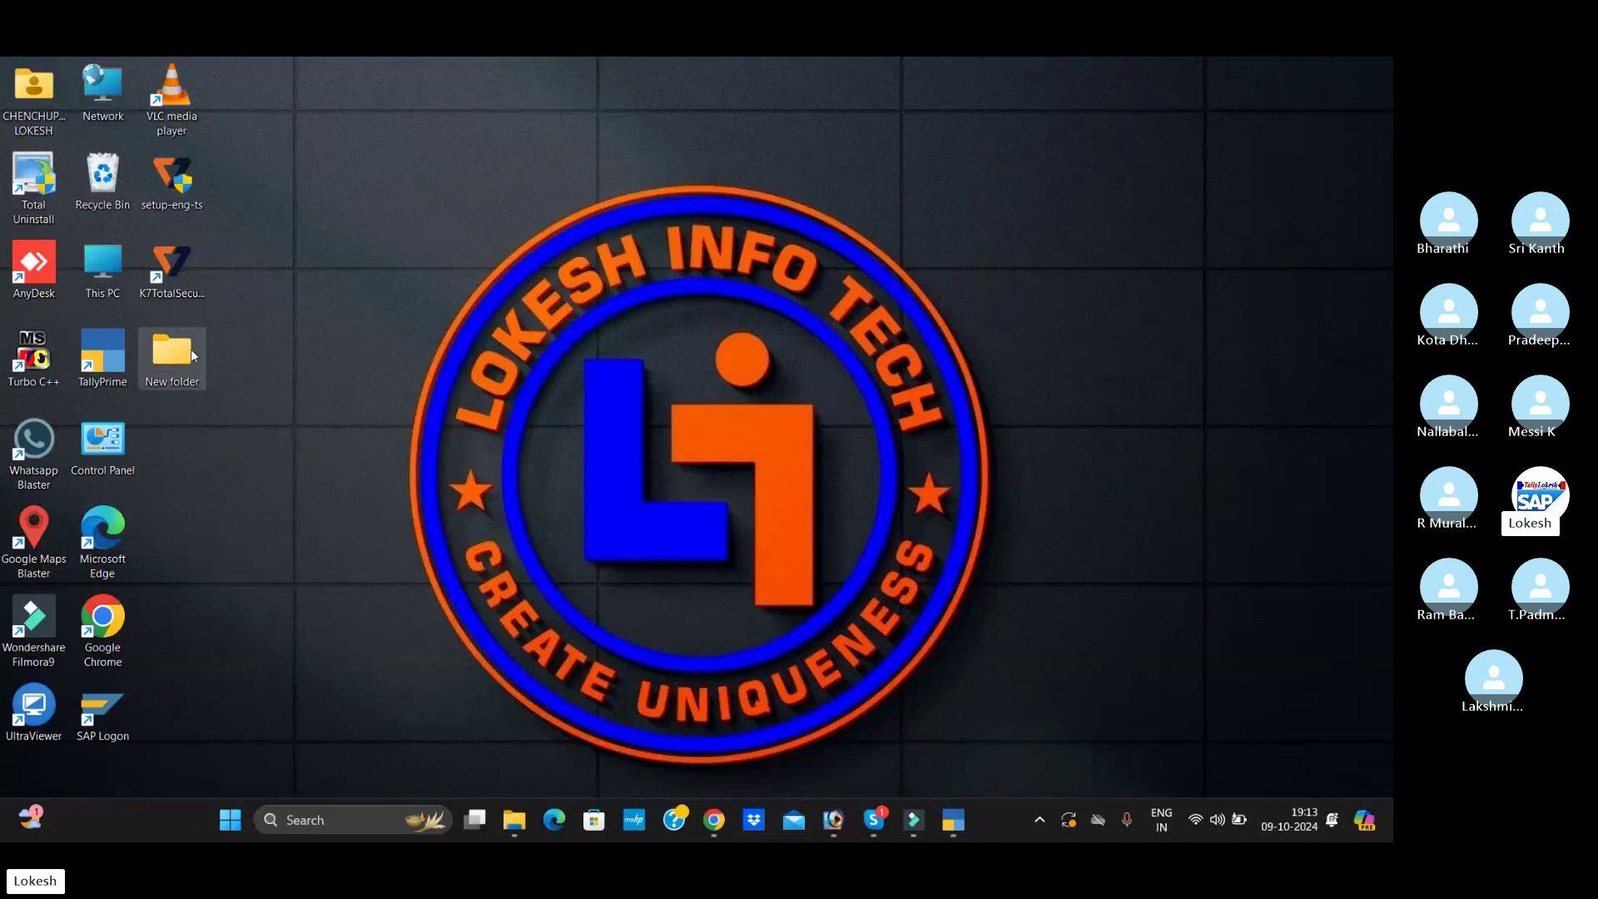
key(Delete)
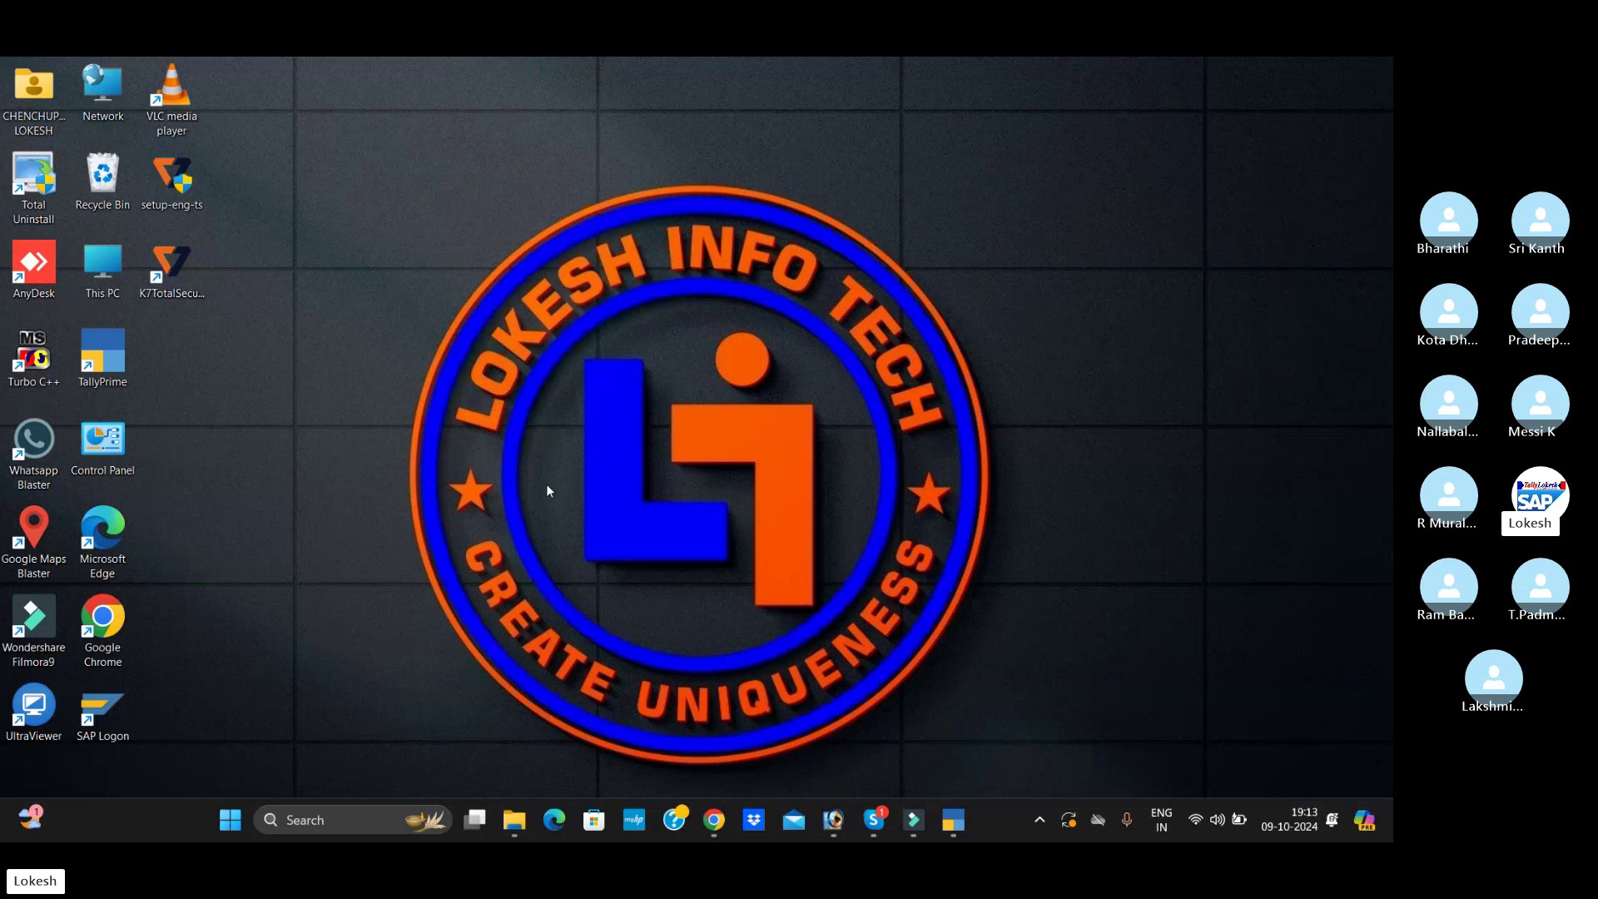
click(953, 822)
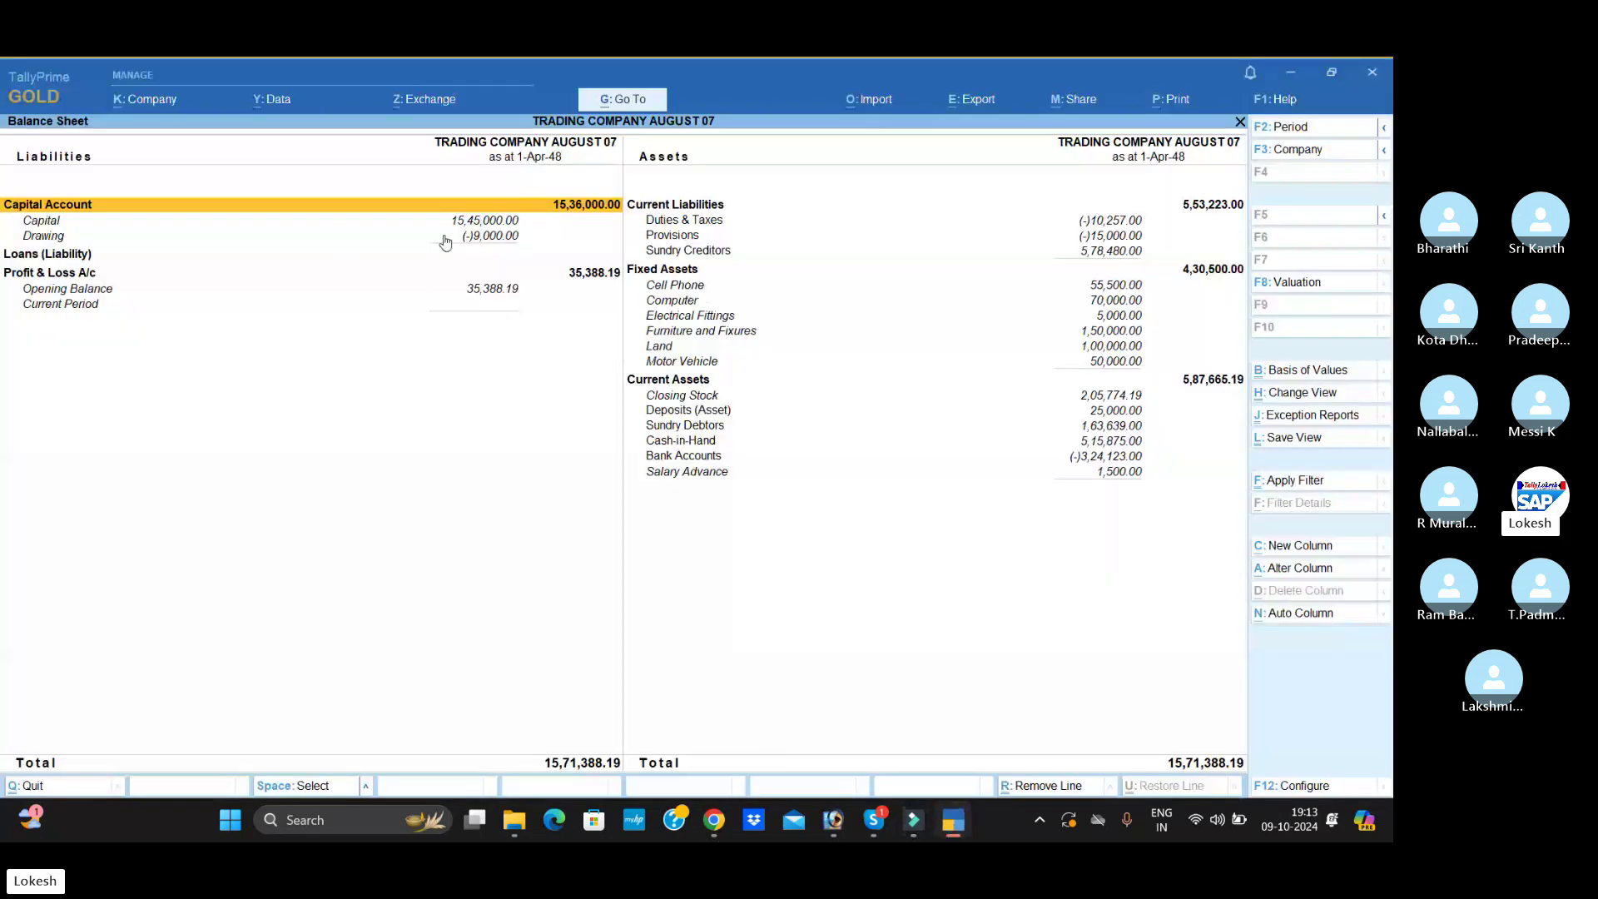
- Examine the general export configuration and close it
click(989, 103)
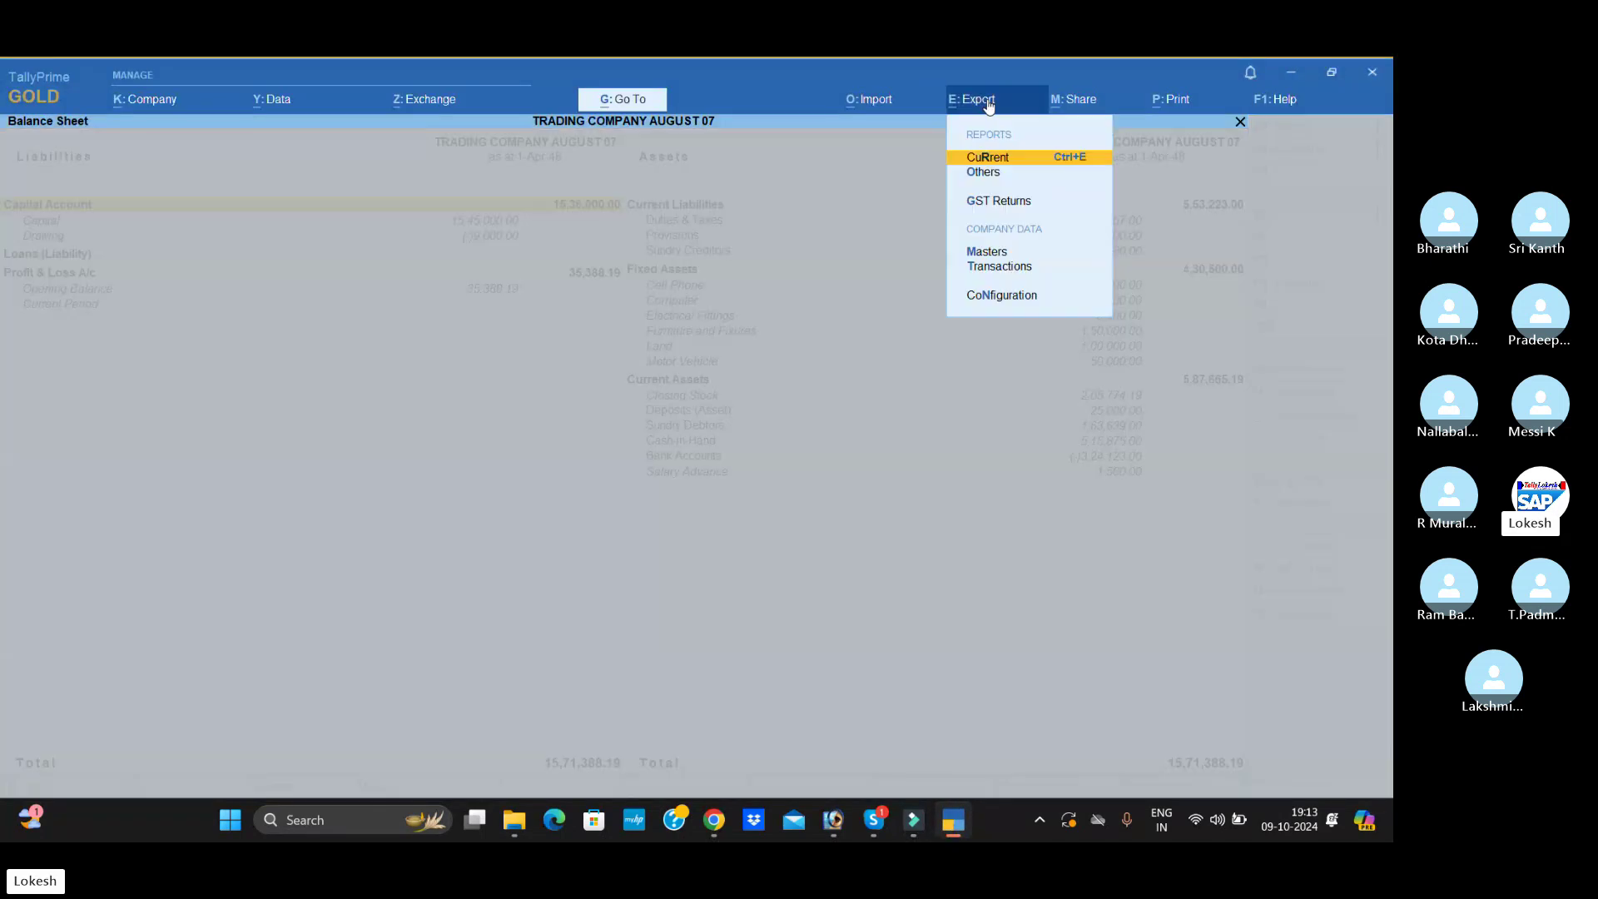
click(1007, 297)
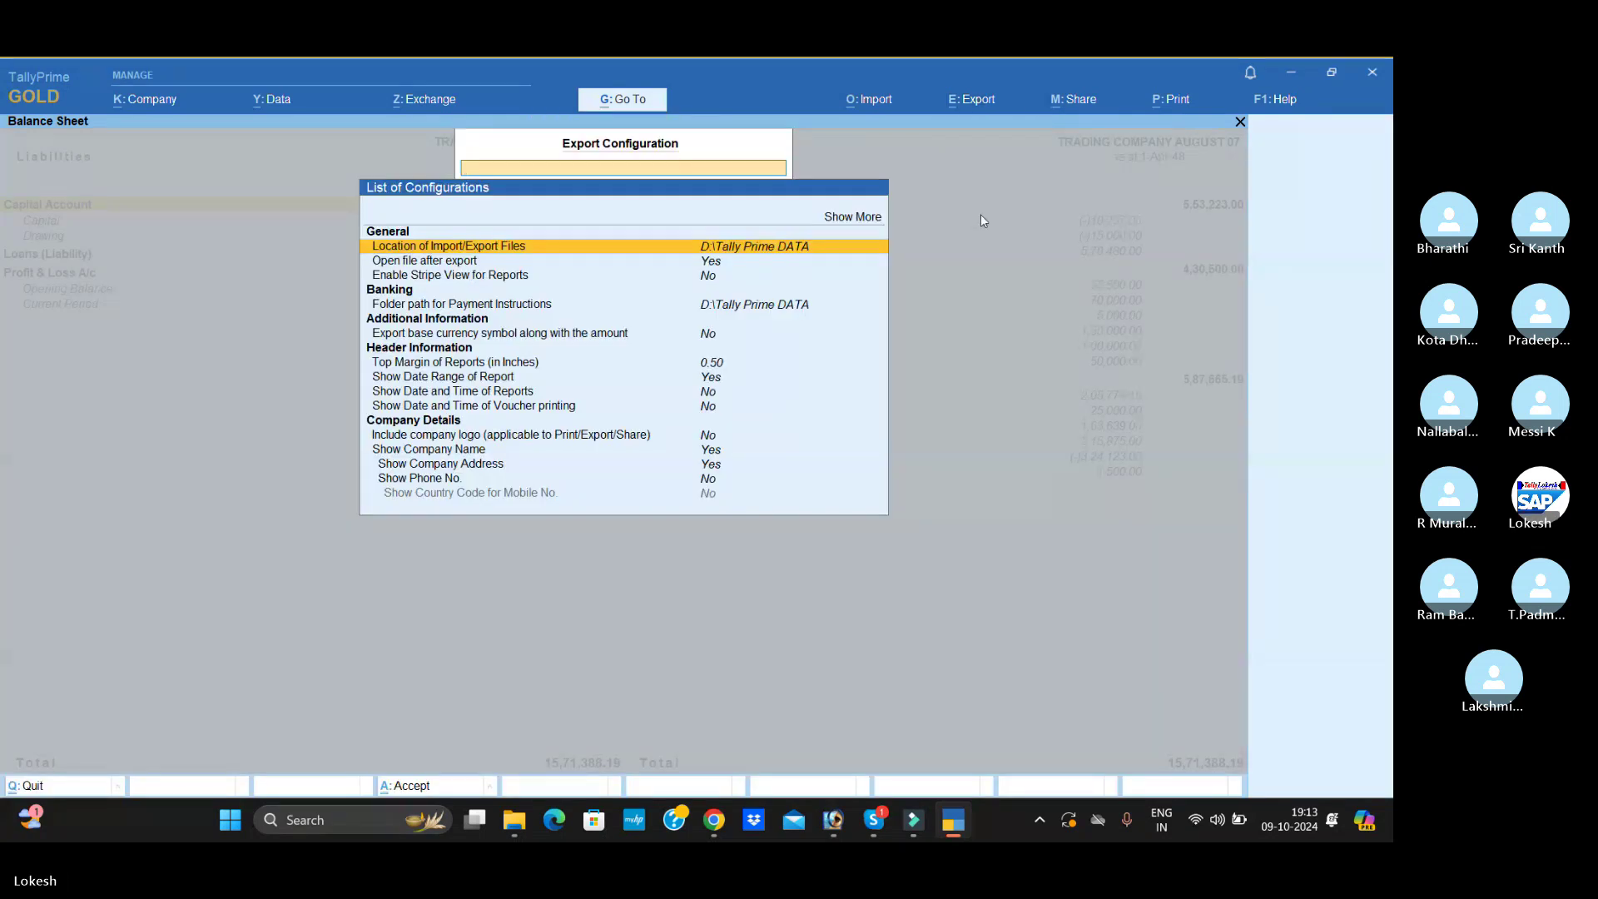
key(Escape)
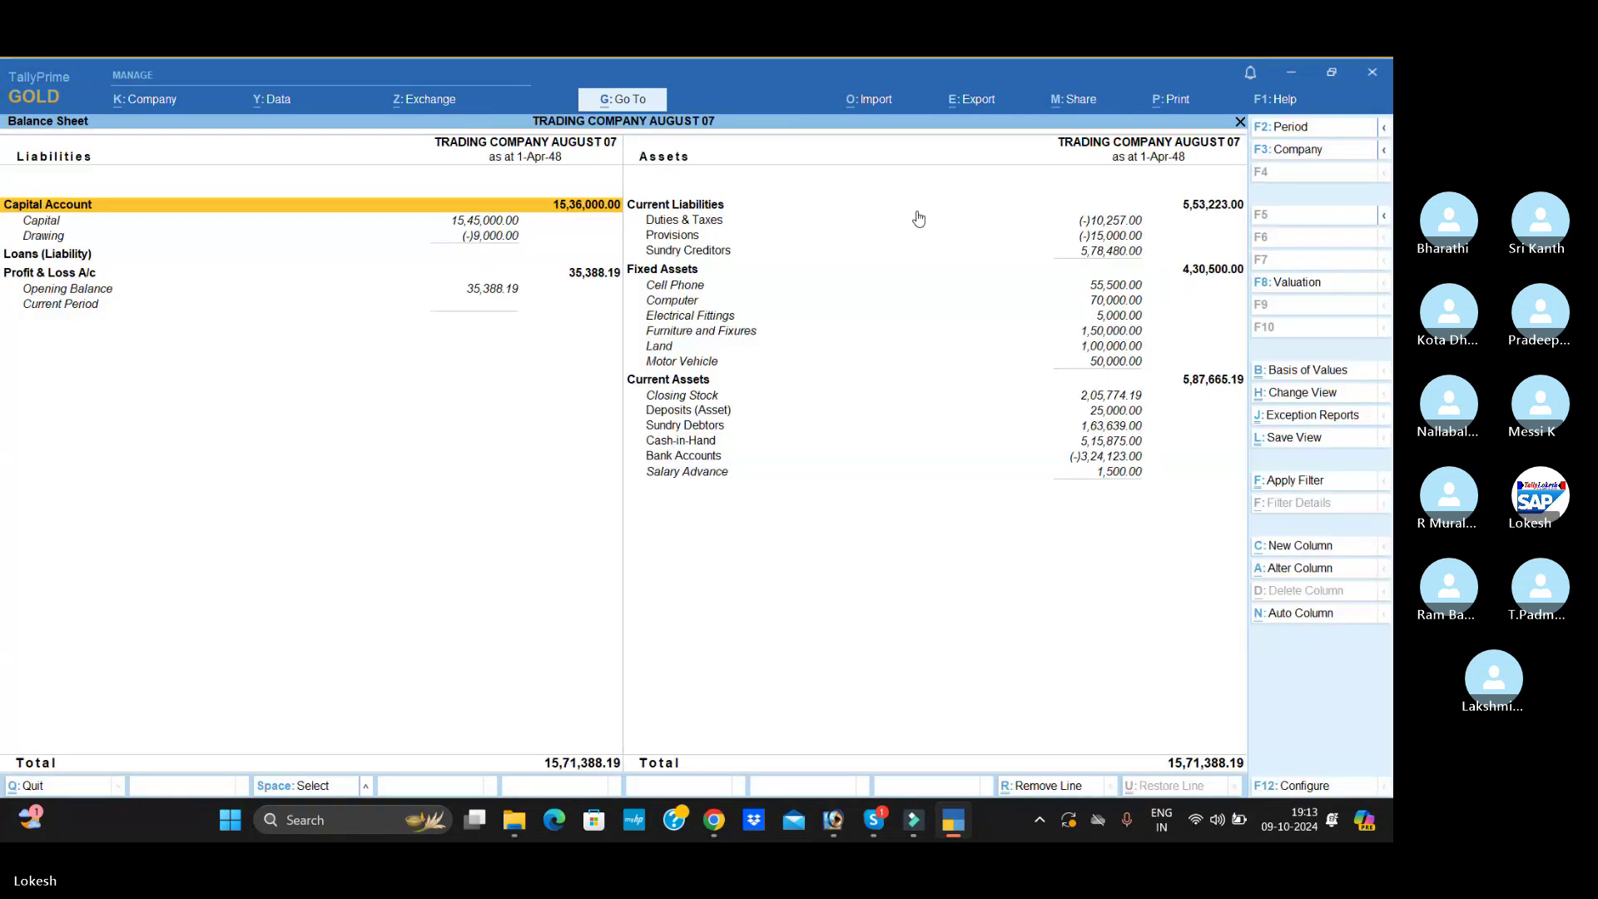
- Start exporting the current Balance Sheet and set its file format to Excel (Spreadsheet)
click(995, 100)
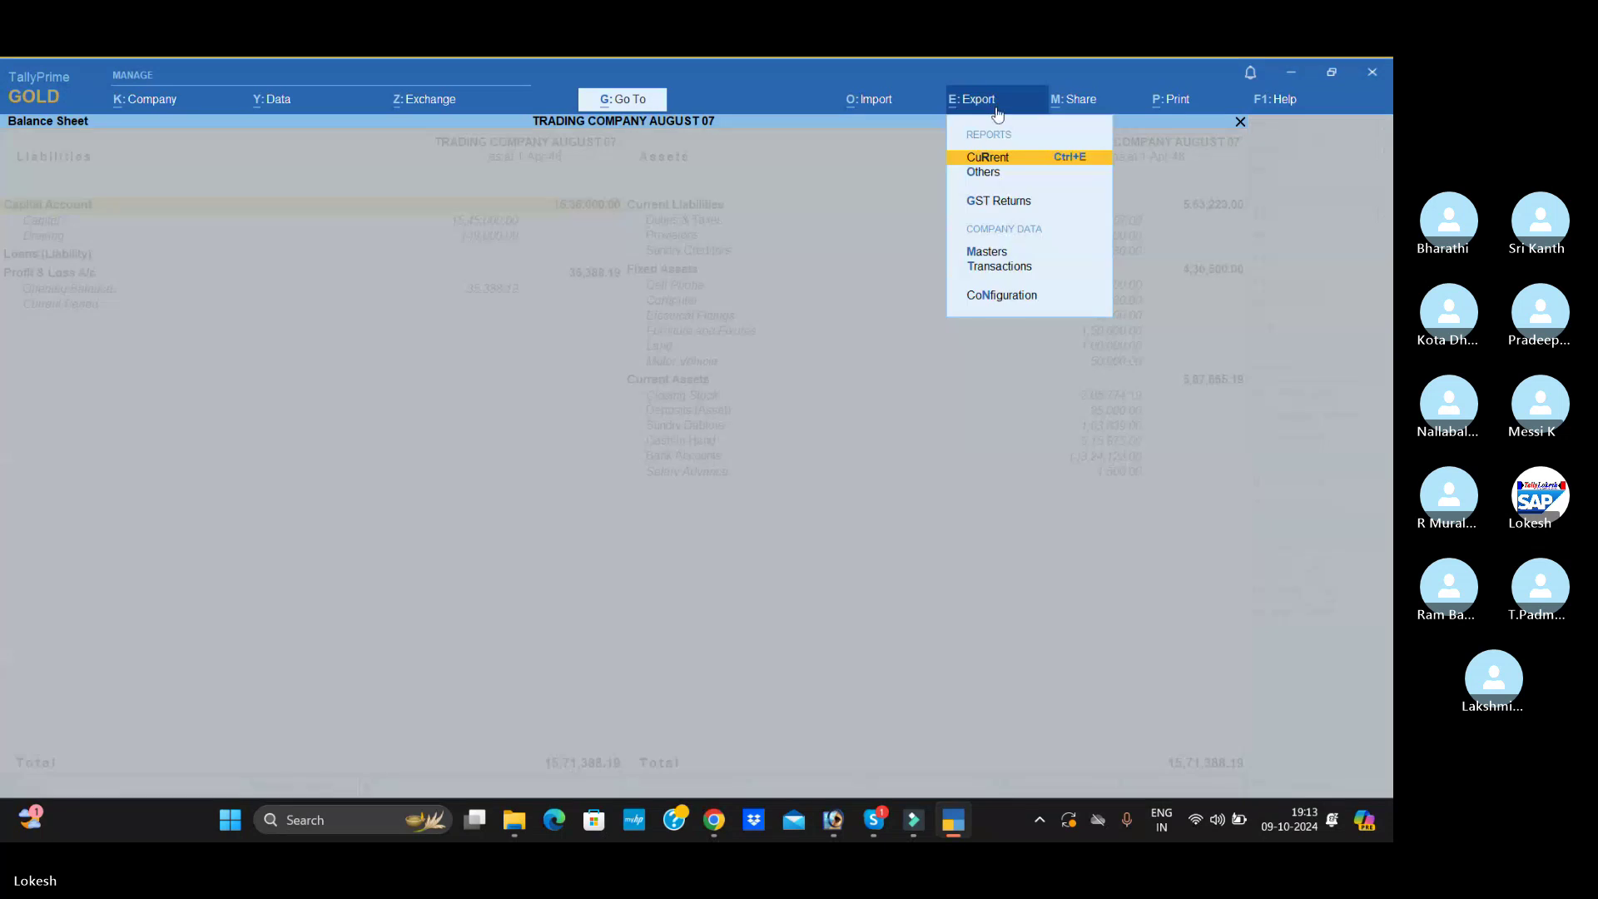
click(1017, 164)
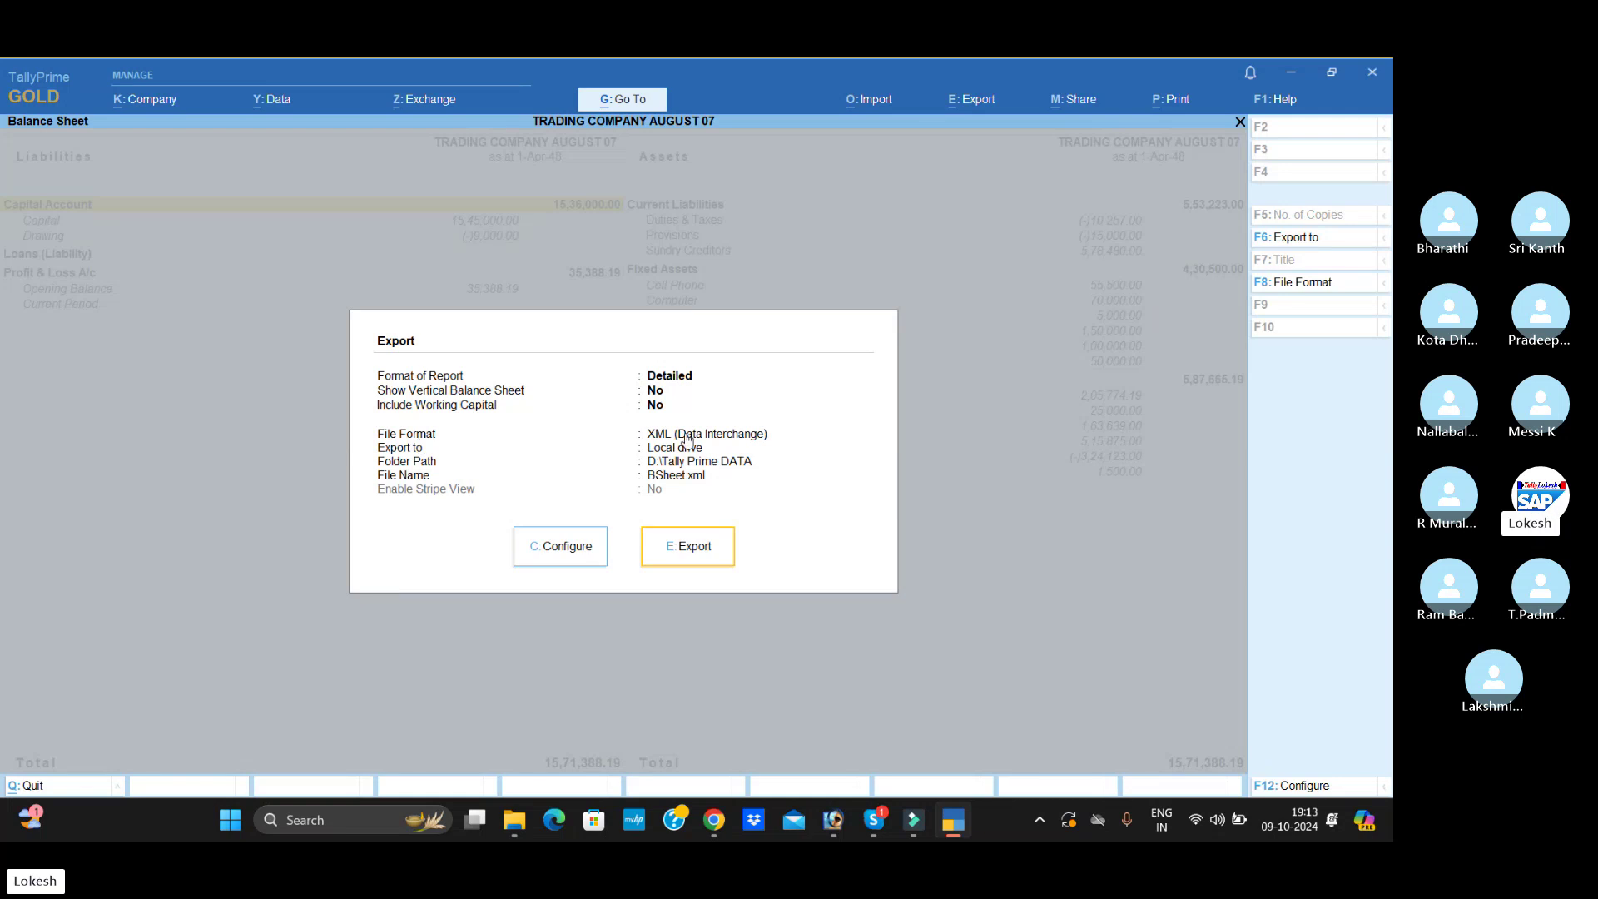
click(588, 550)
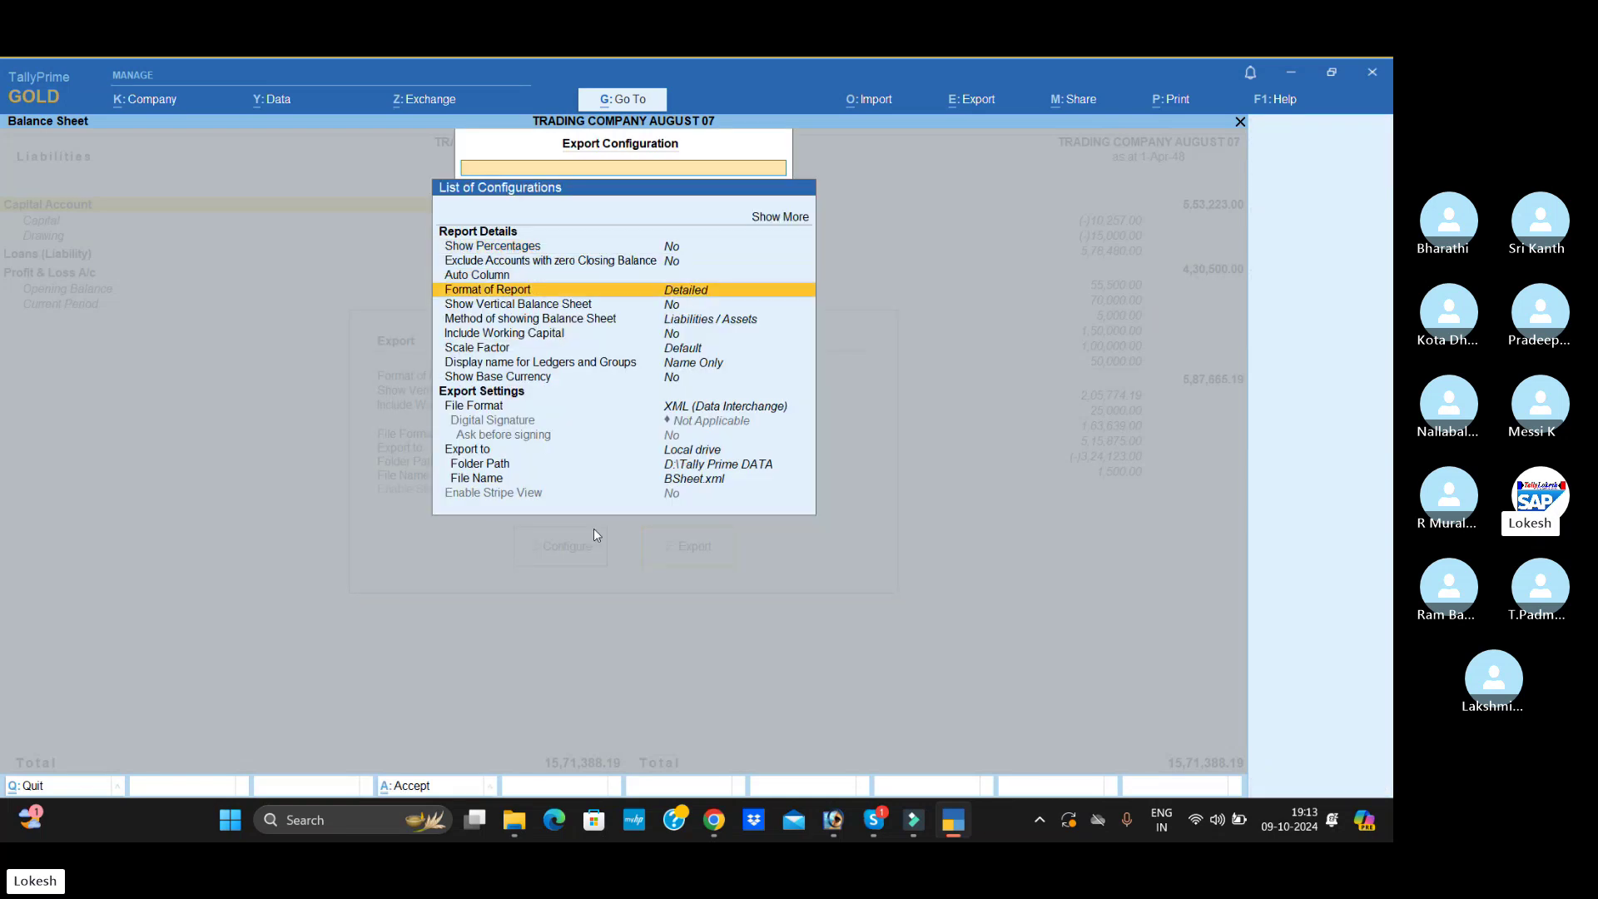
key(Down)
key(Down)
key(Down)
key(Down)
key(Down)
key(Down)
key(Down)
key(Return)
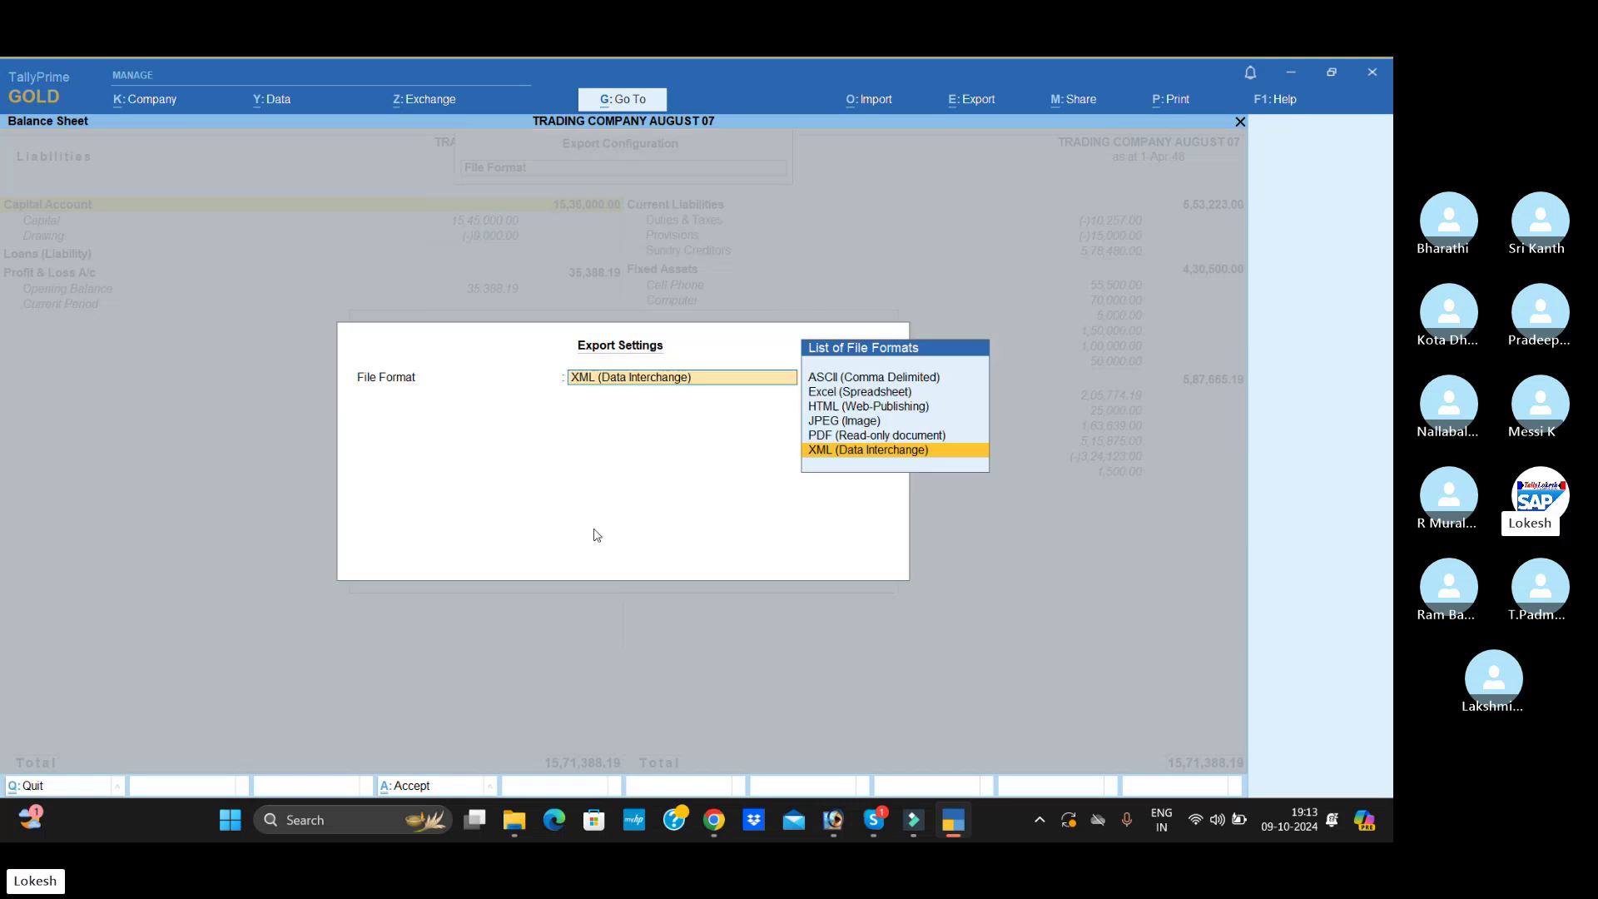
key(Up)
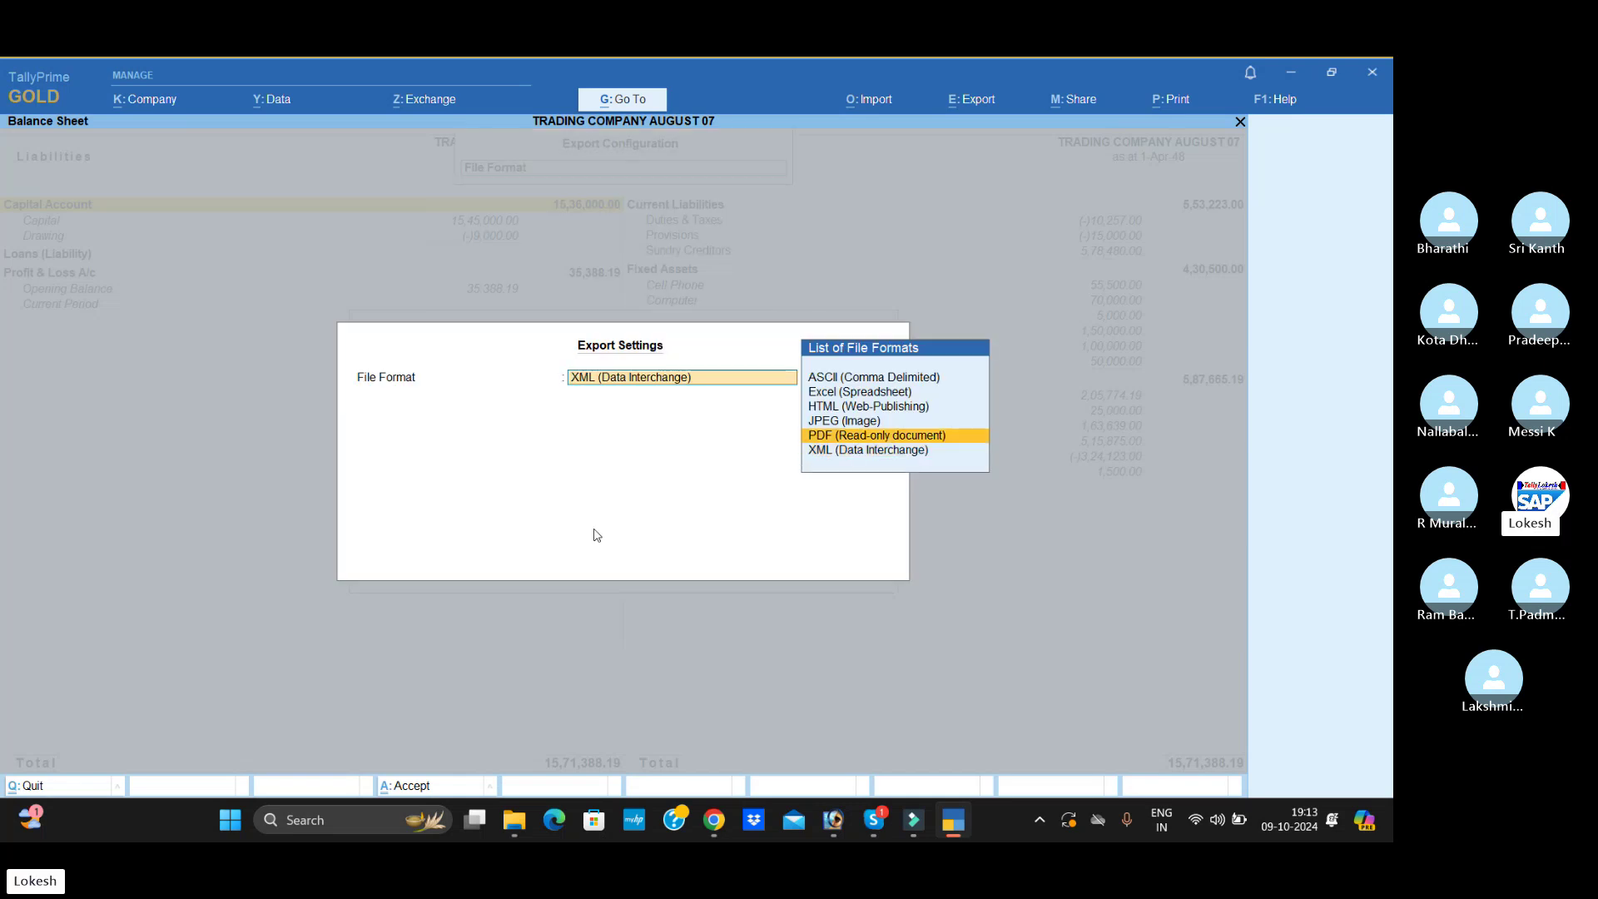
key(Up)
key(Up)
key(Up)
key(Up)
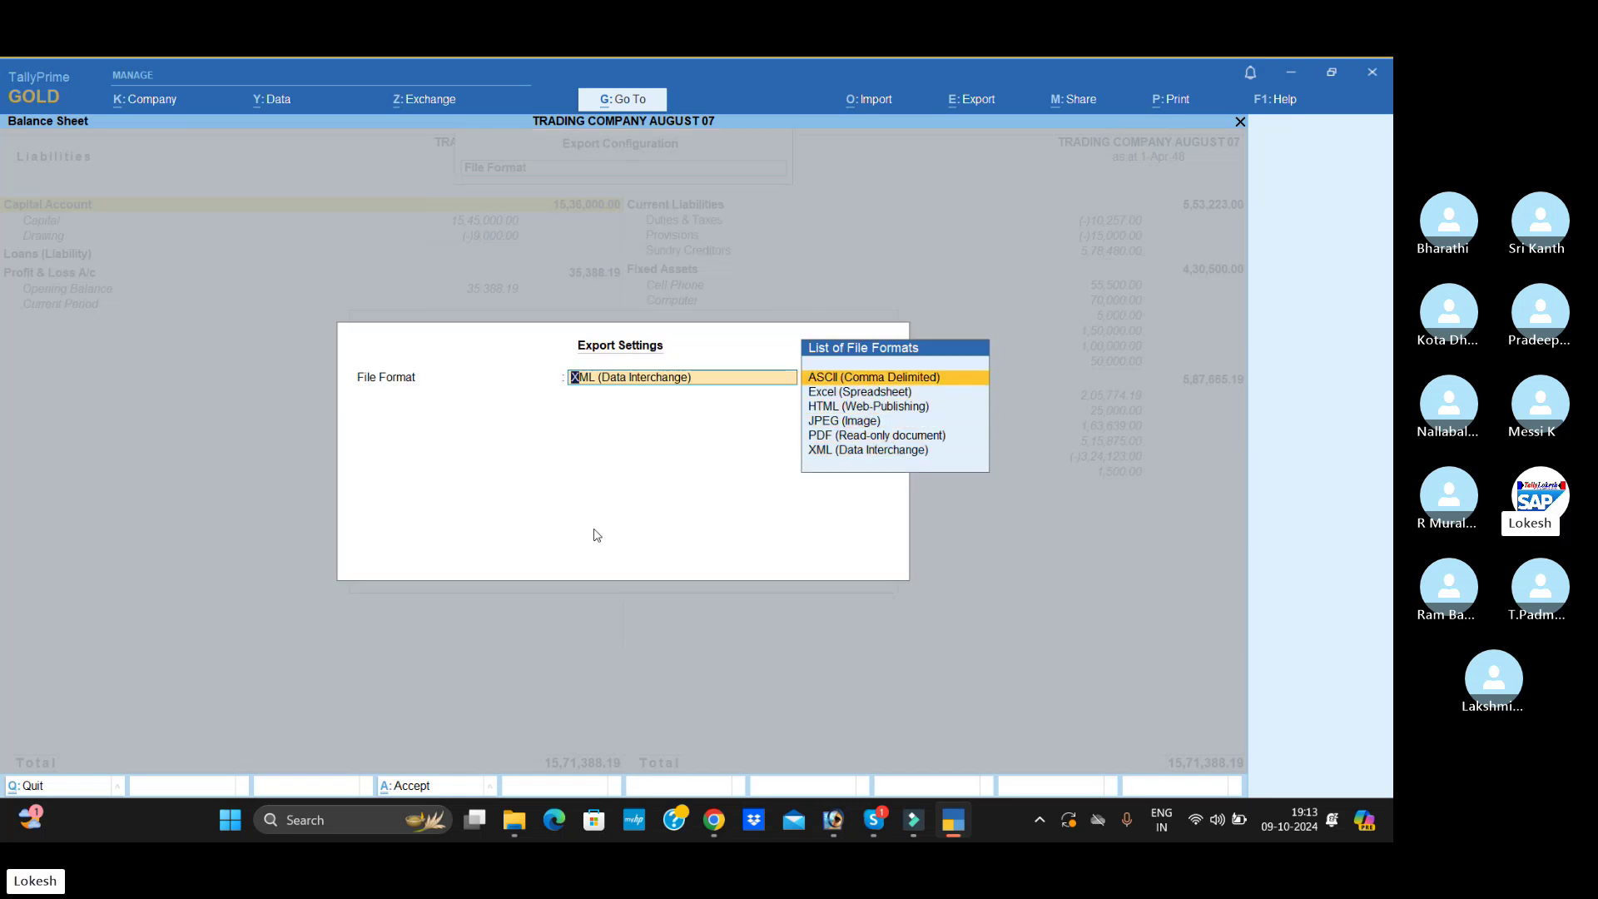
key(Down)
key(Return)
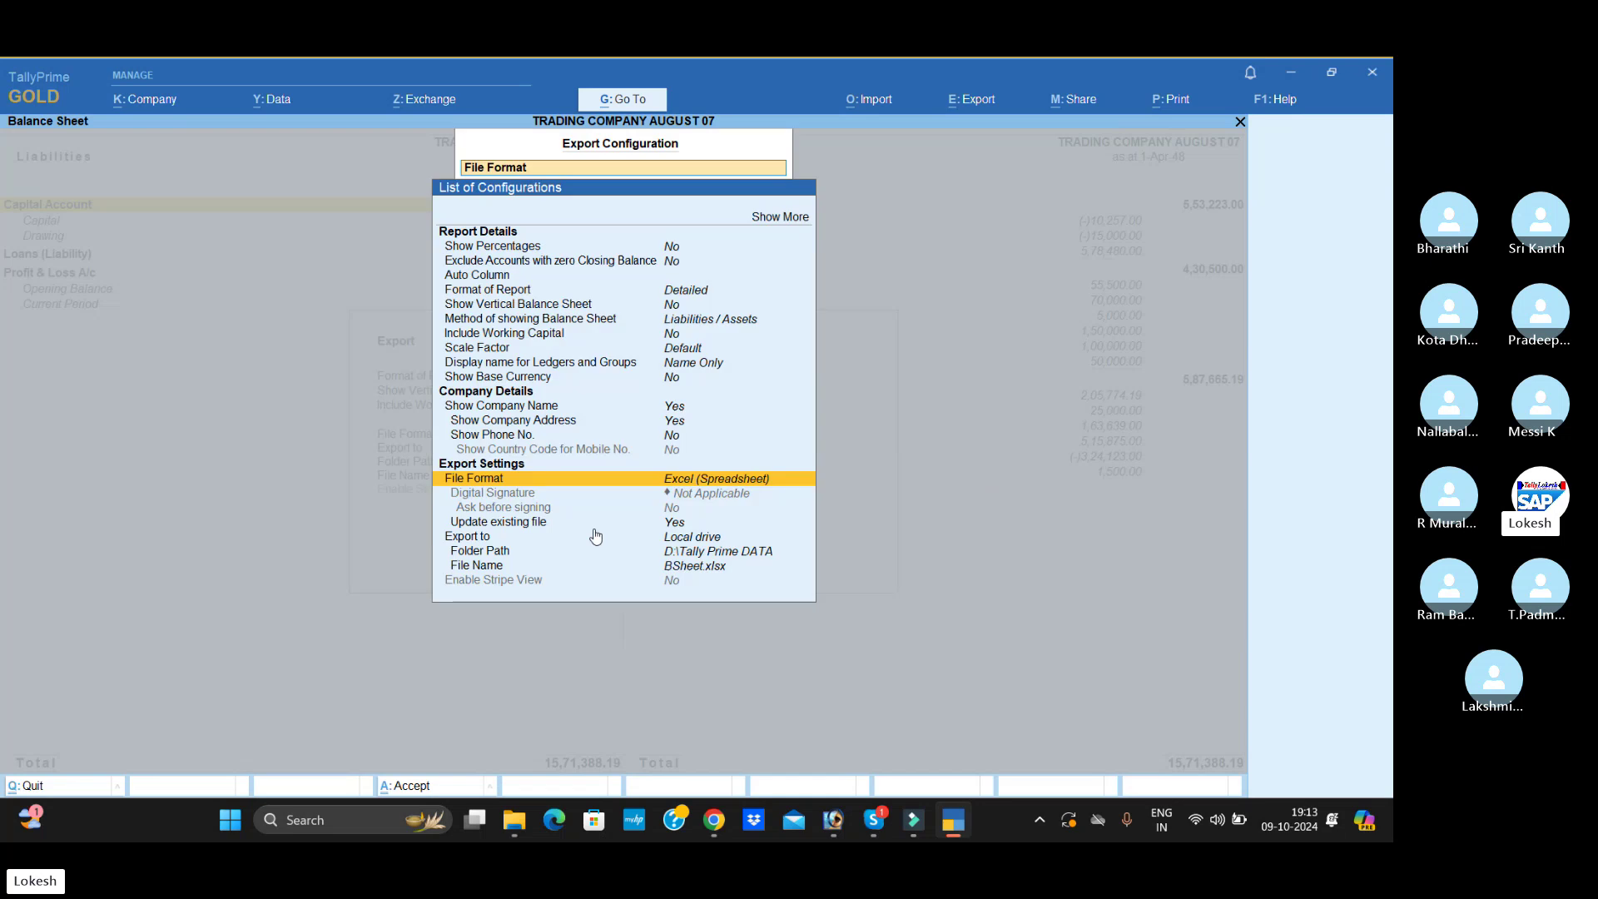
- Review the folder path and file name in the Balance Sheet's export settings
key(Down)
key(Down)
key(Down)
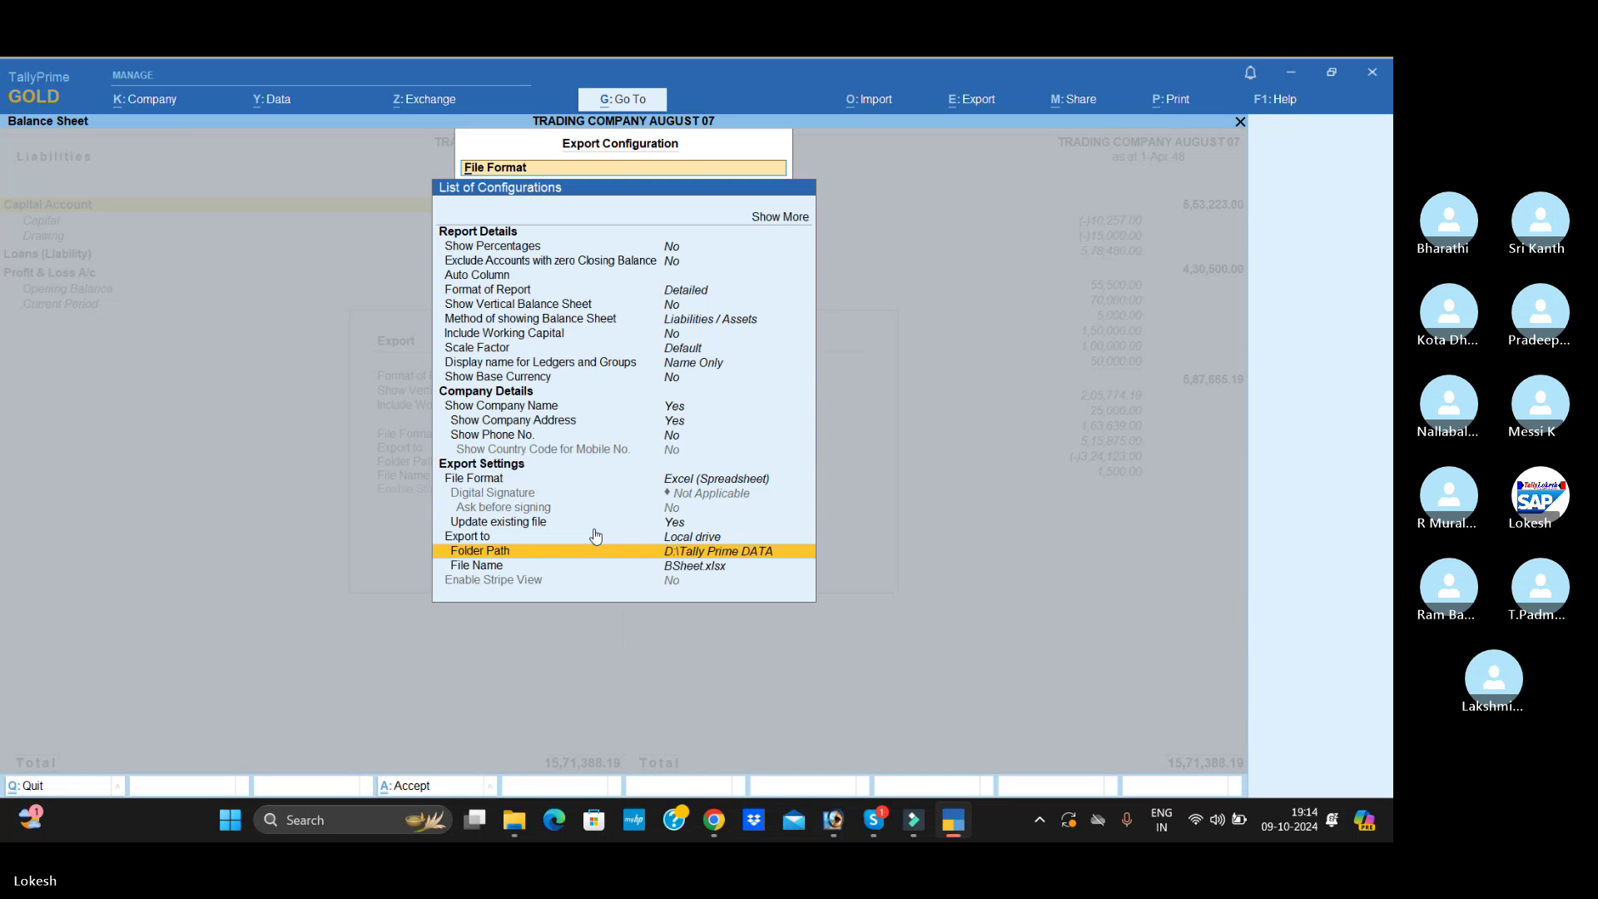
key(Down)
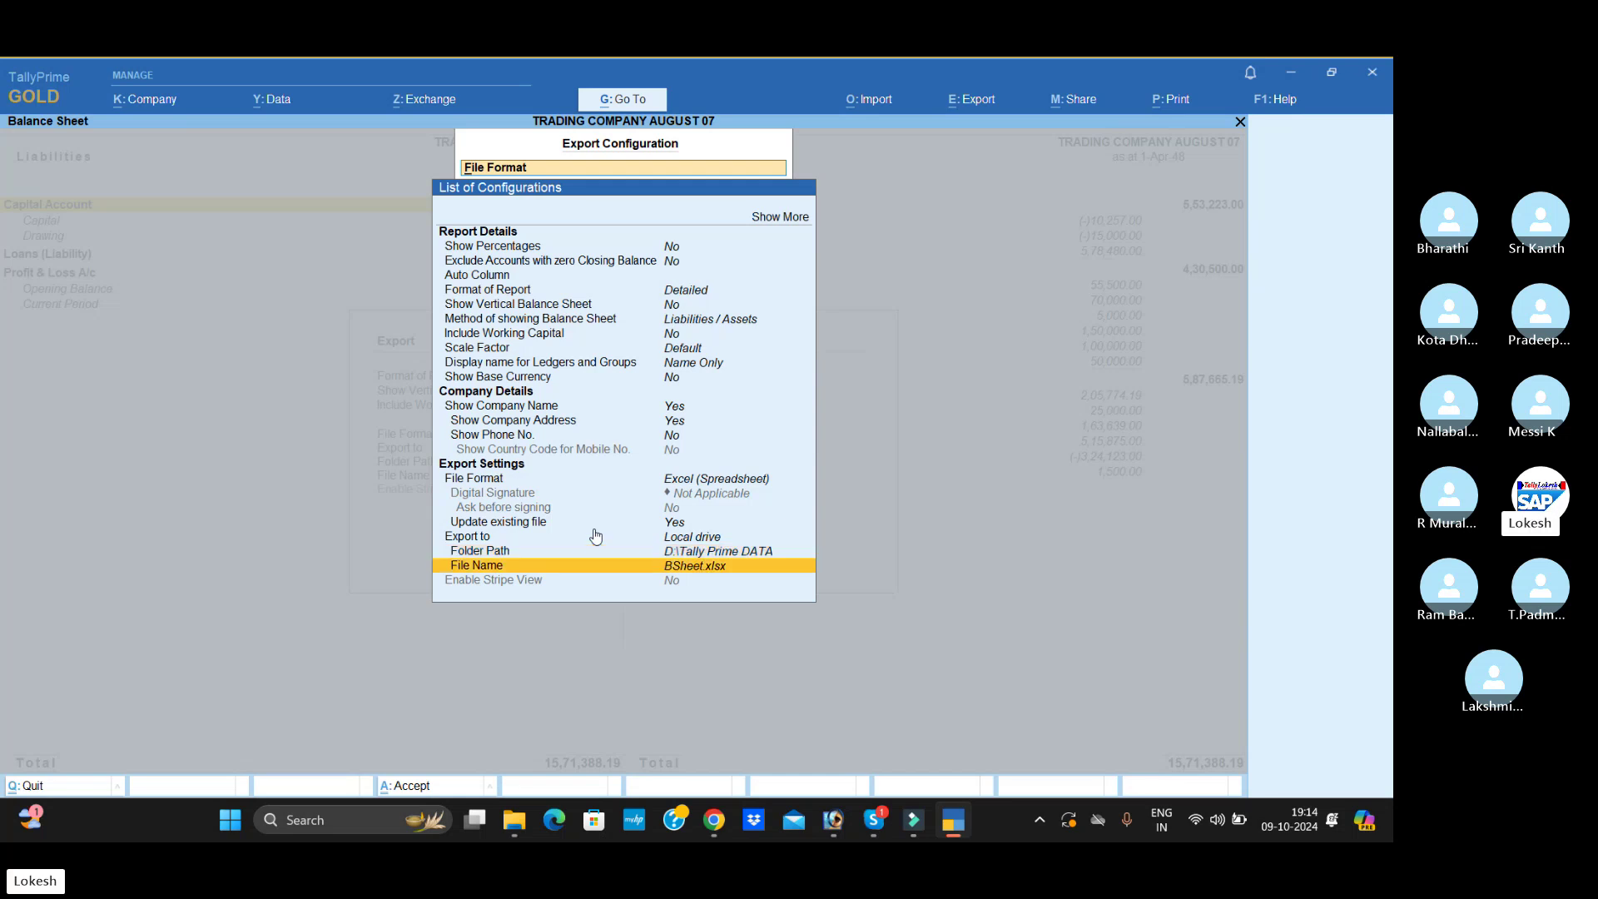
key(Up)
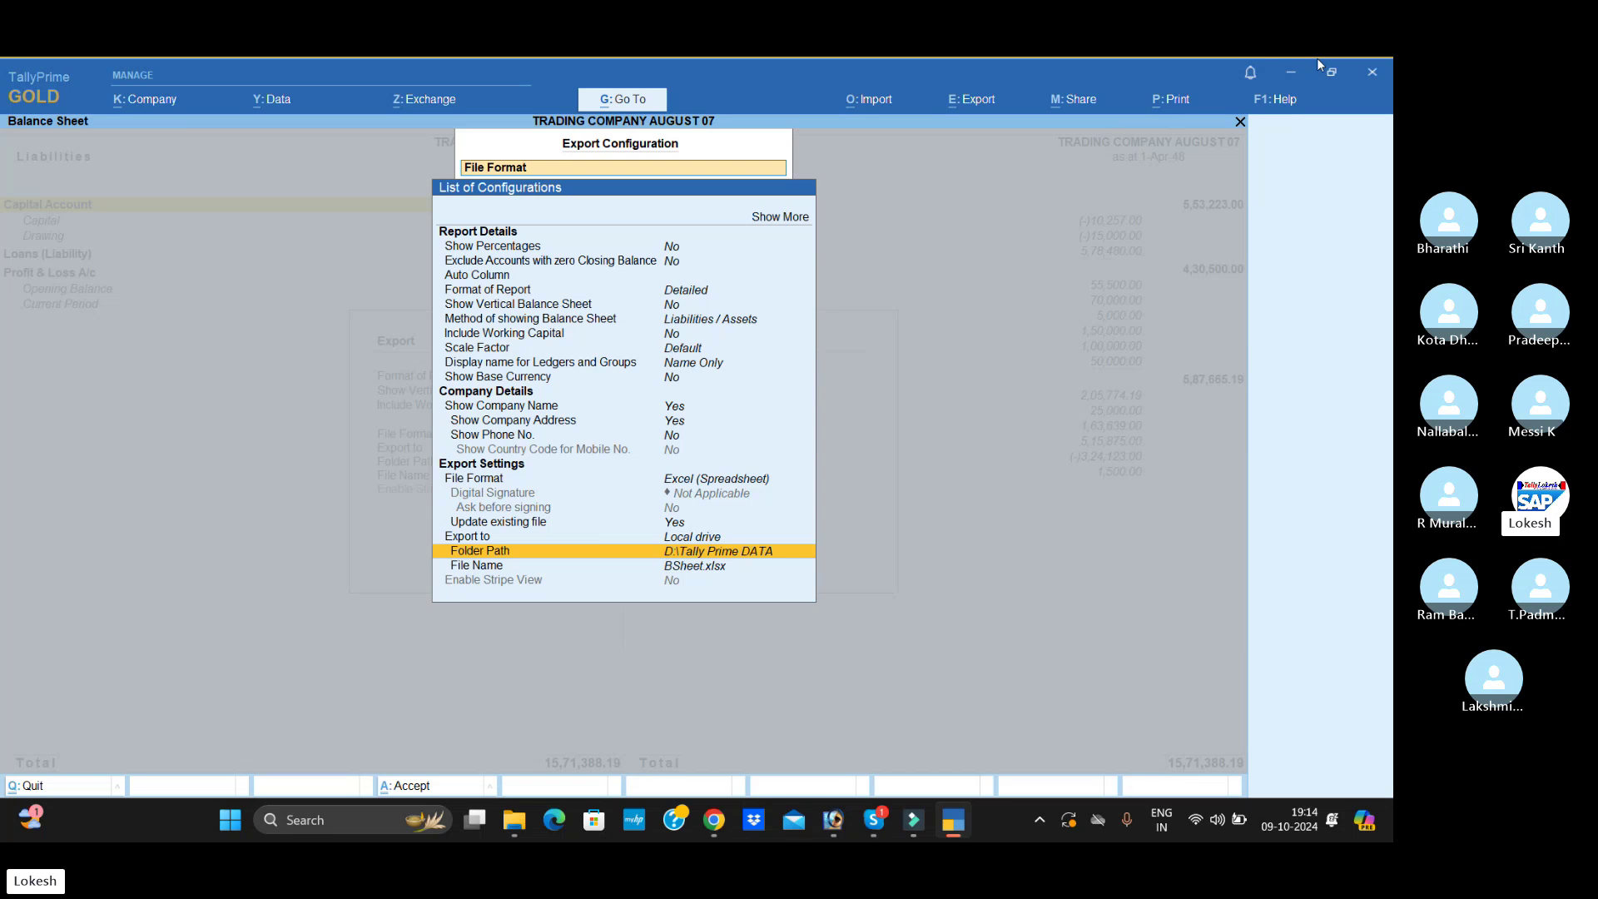
- Switch to the Windows desktop and create a folder named DATA there
click(1291, 72)
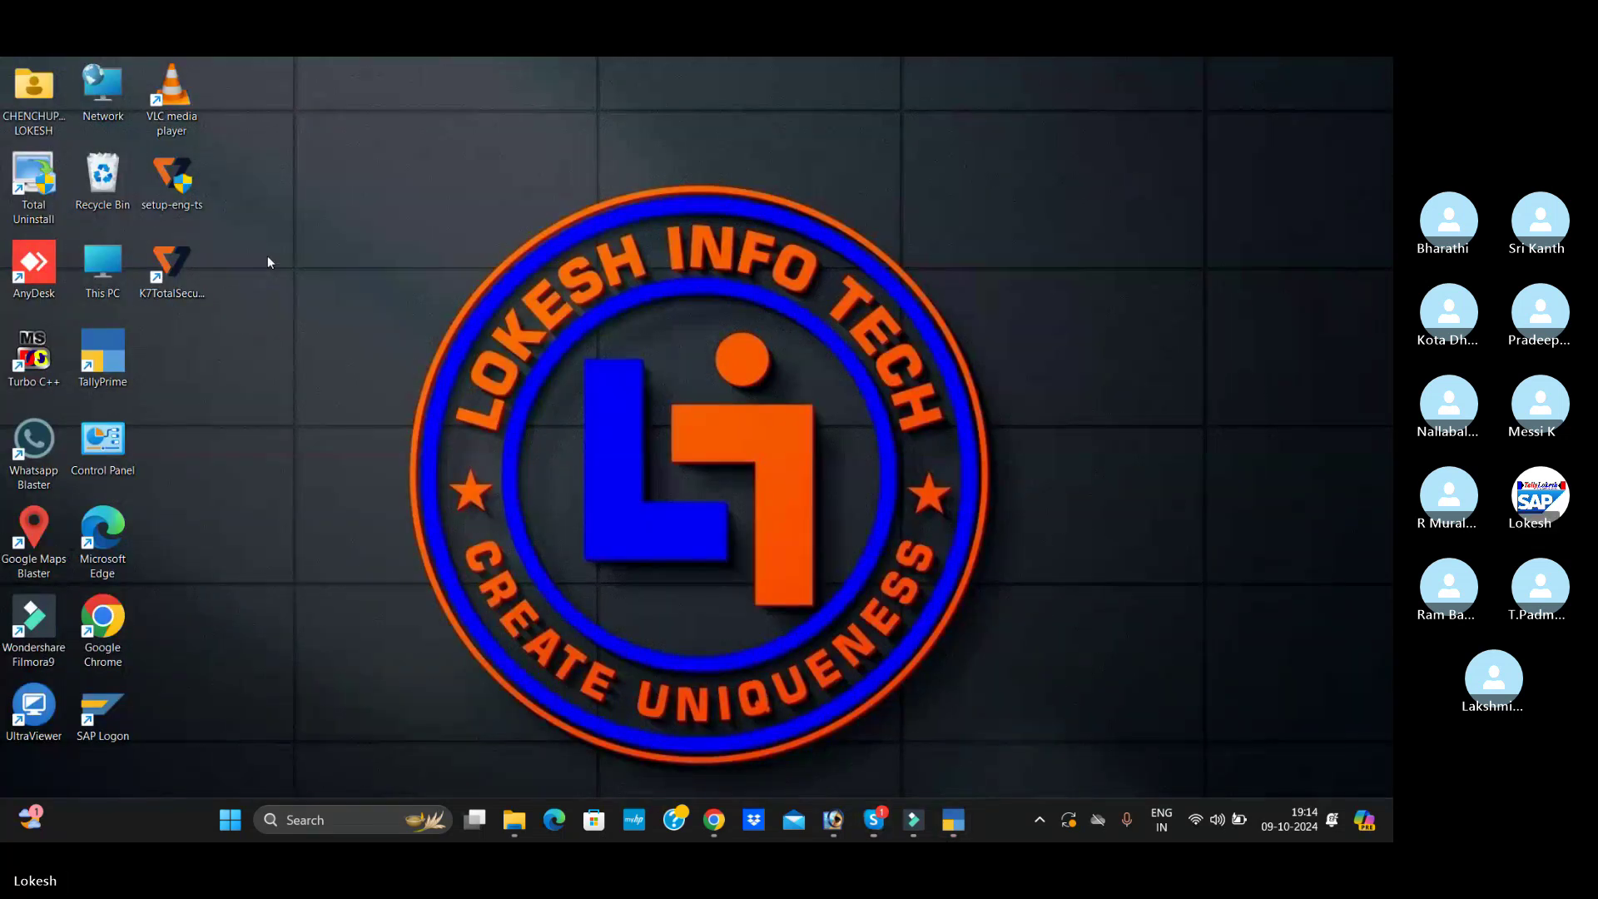
right_click(268, 257)
mouse_move(363, 399)
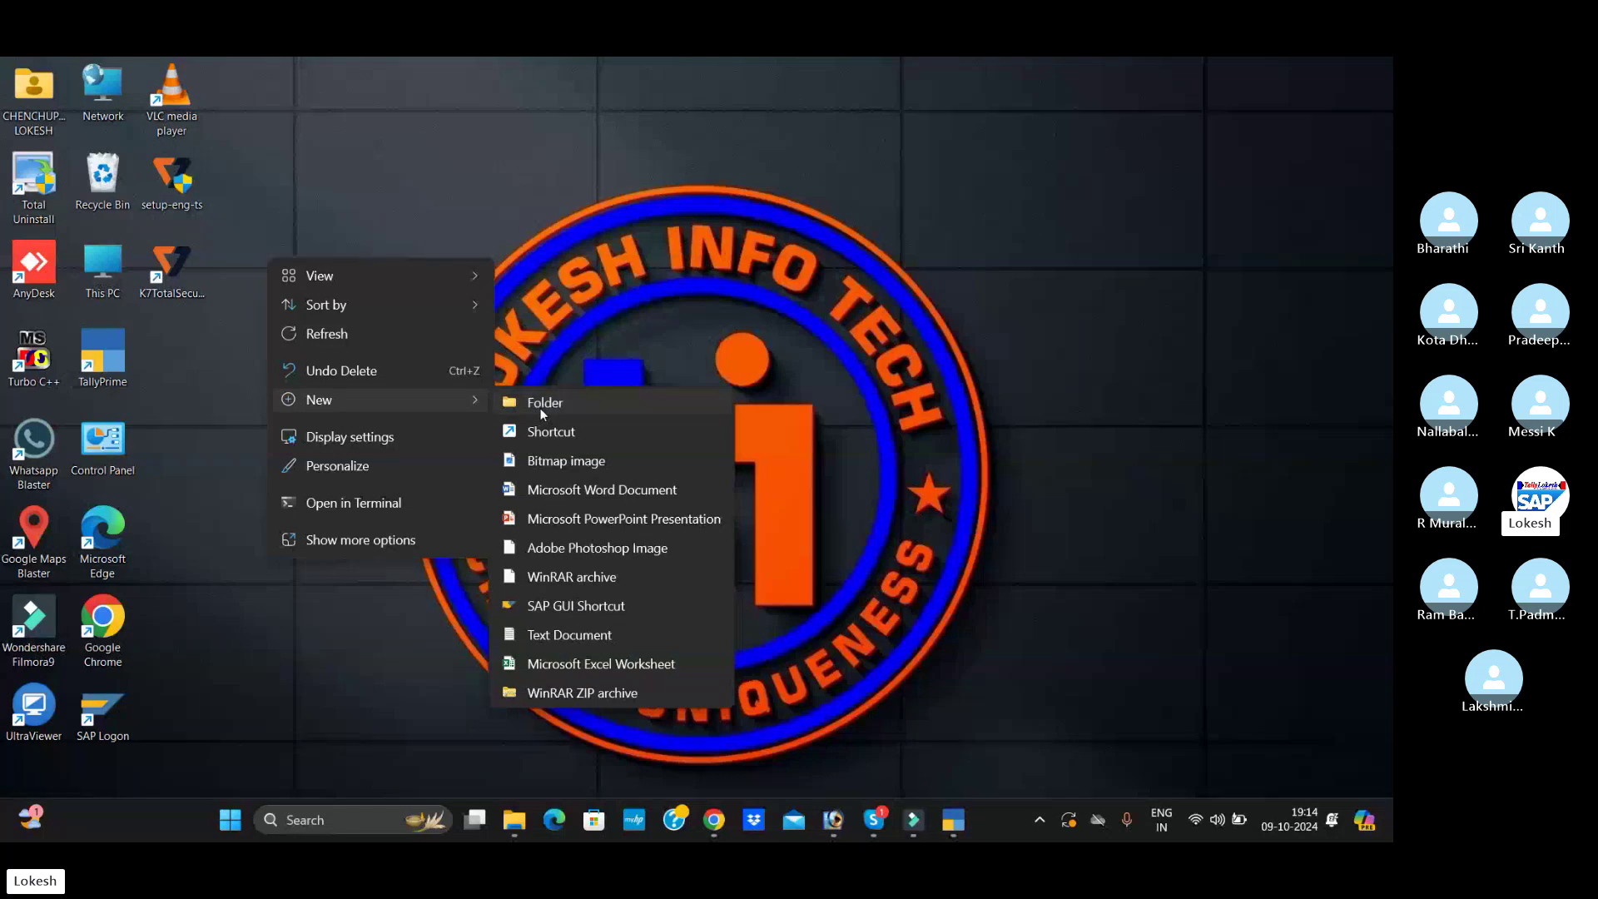
click(536, 408)
text(DATA)
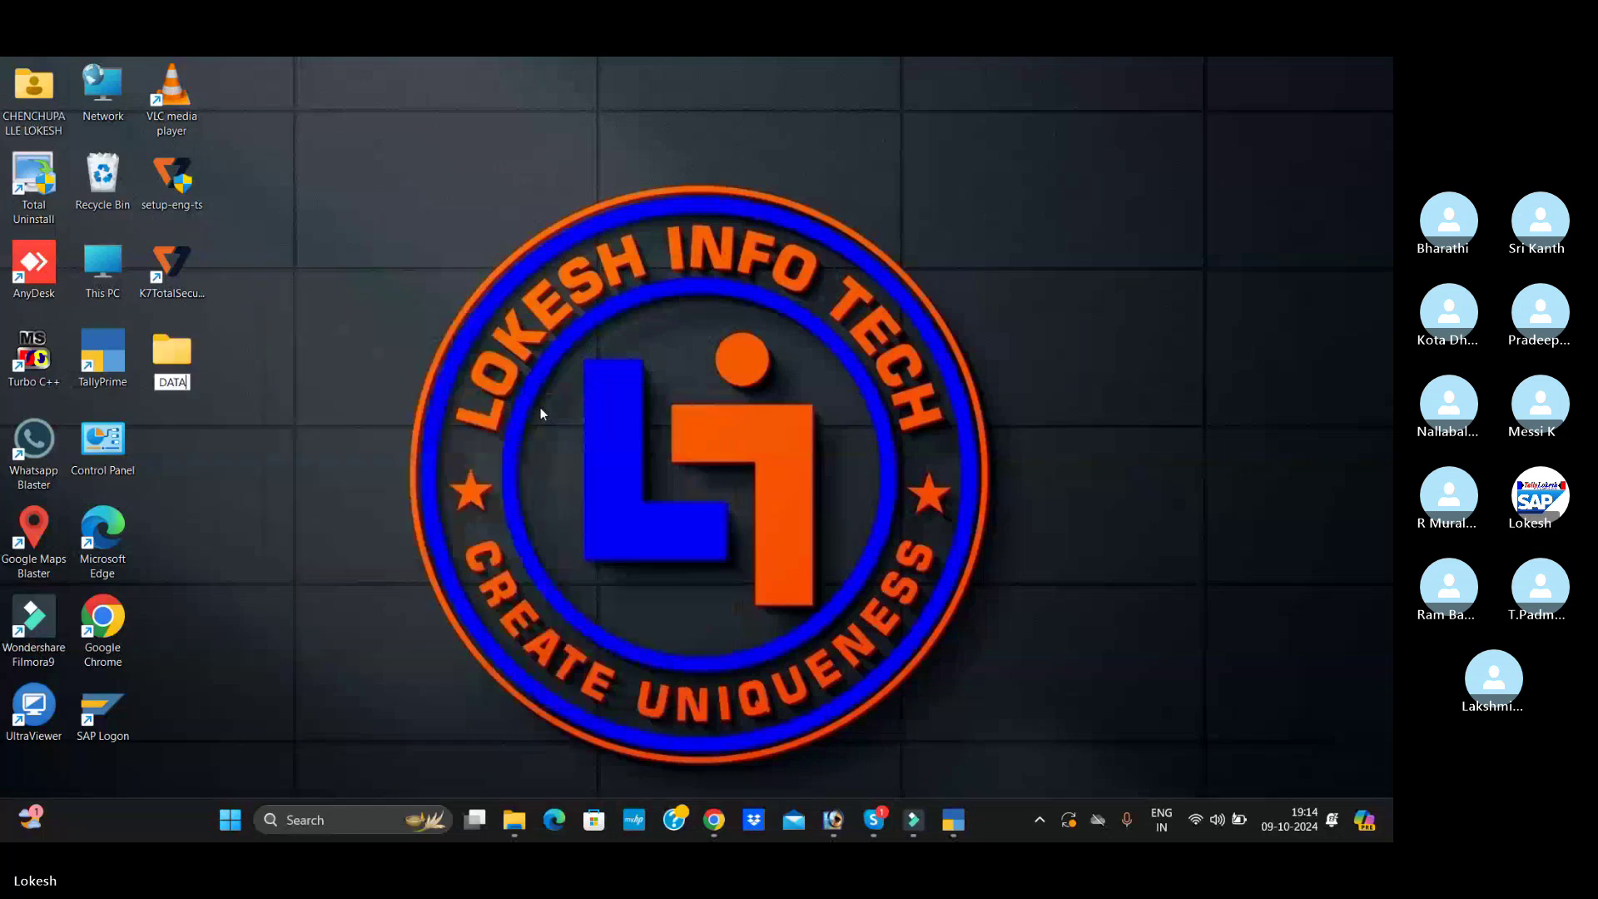
key(Return)
- Return to TallyPrime and browse the export folder path to the Desktop
click(963, 821)
click(698, 557)
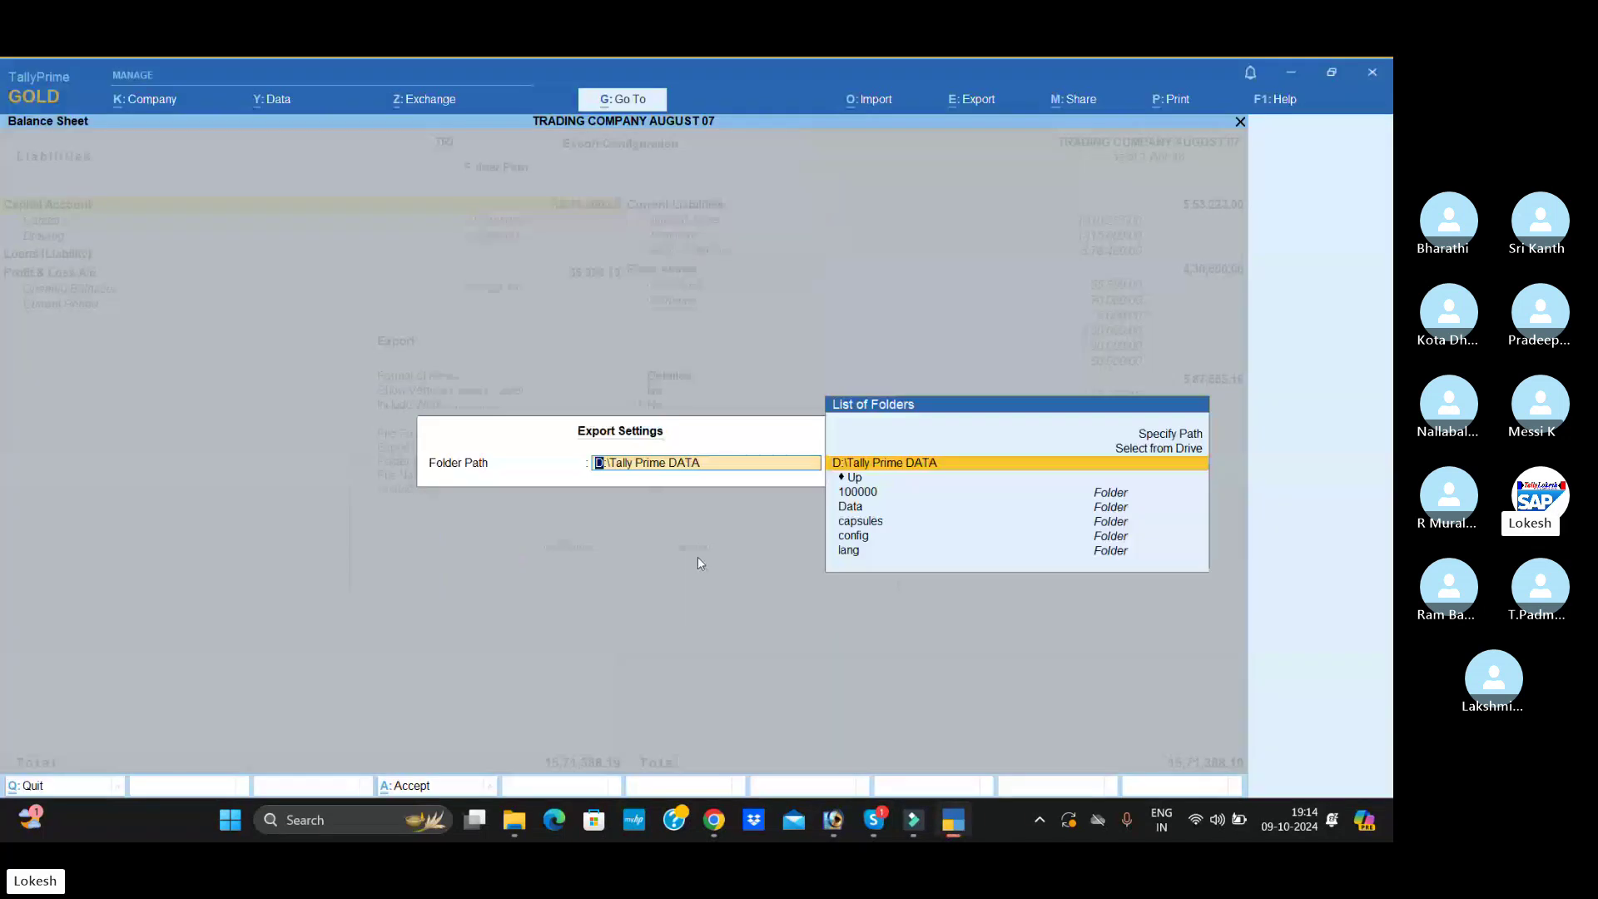
key(Up)
key(Return)
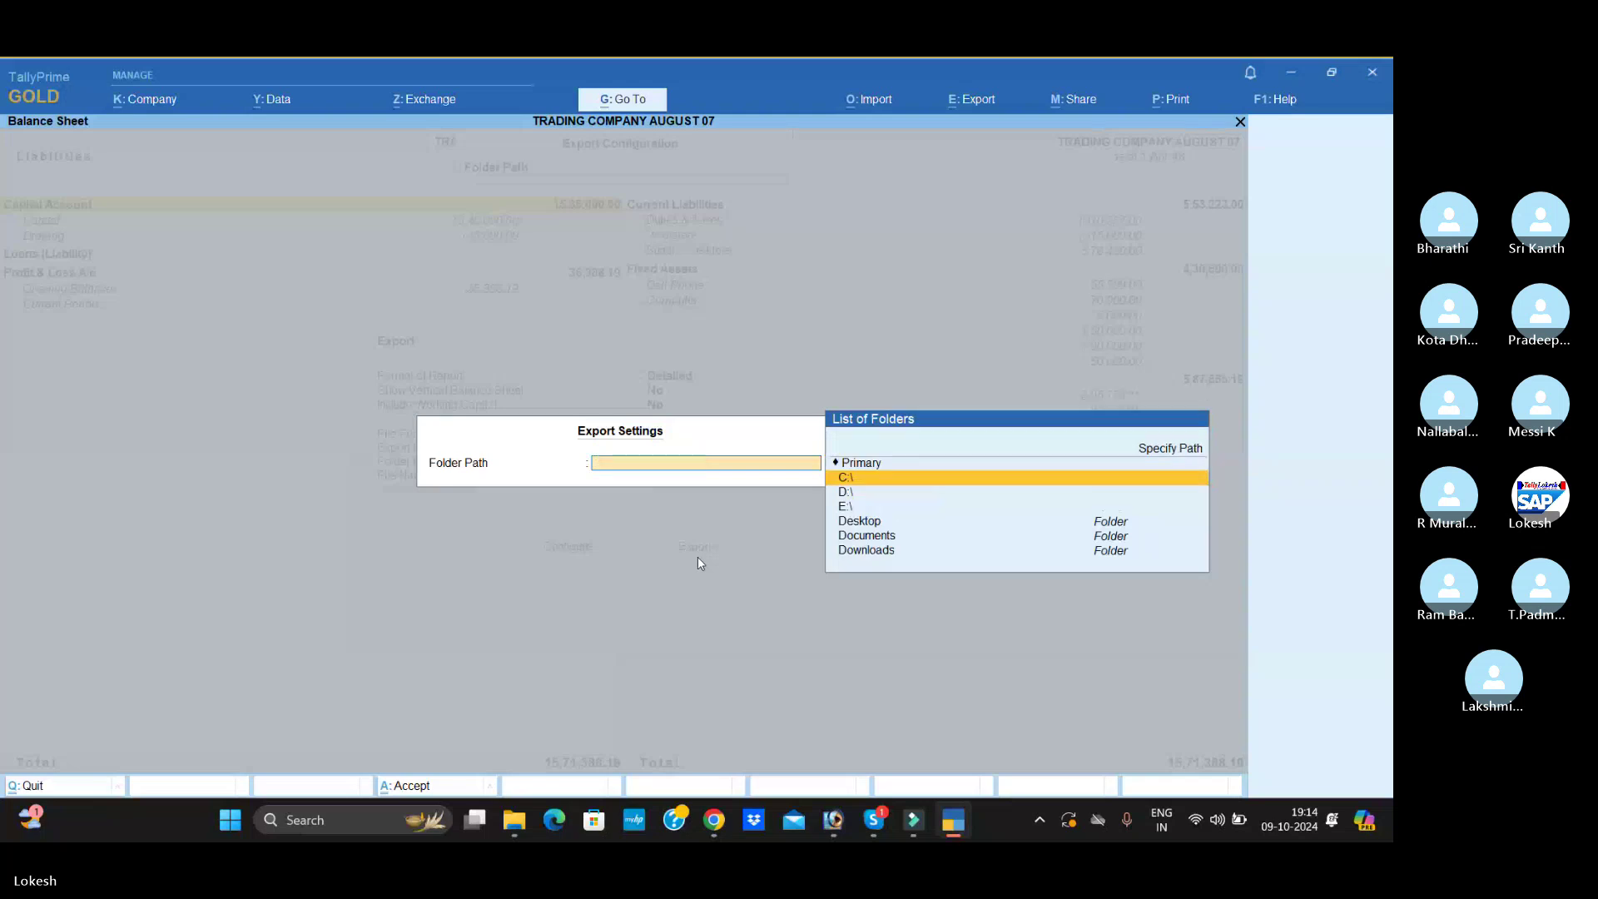
key(Down)
key(Down)
key(Down)
key(Return)
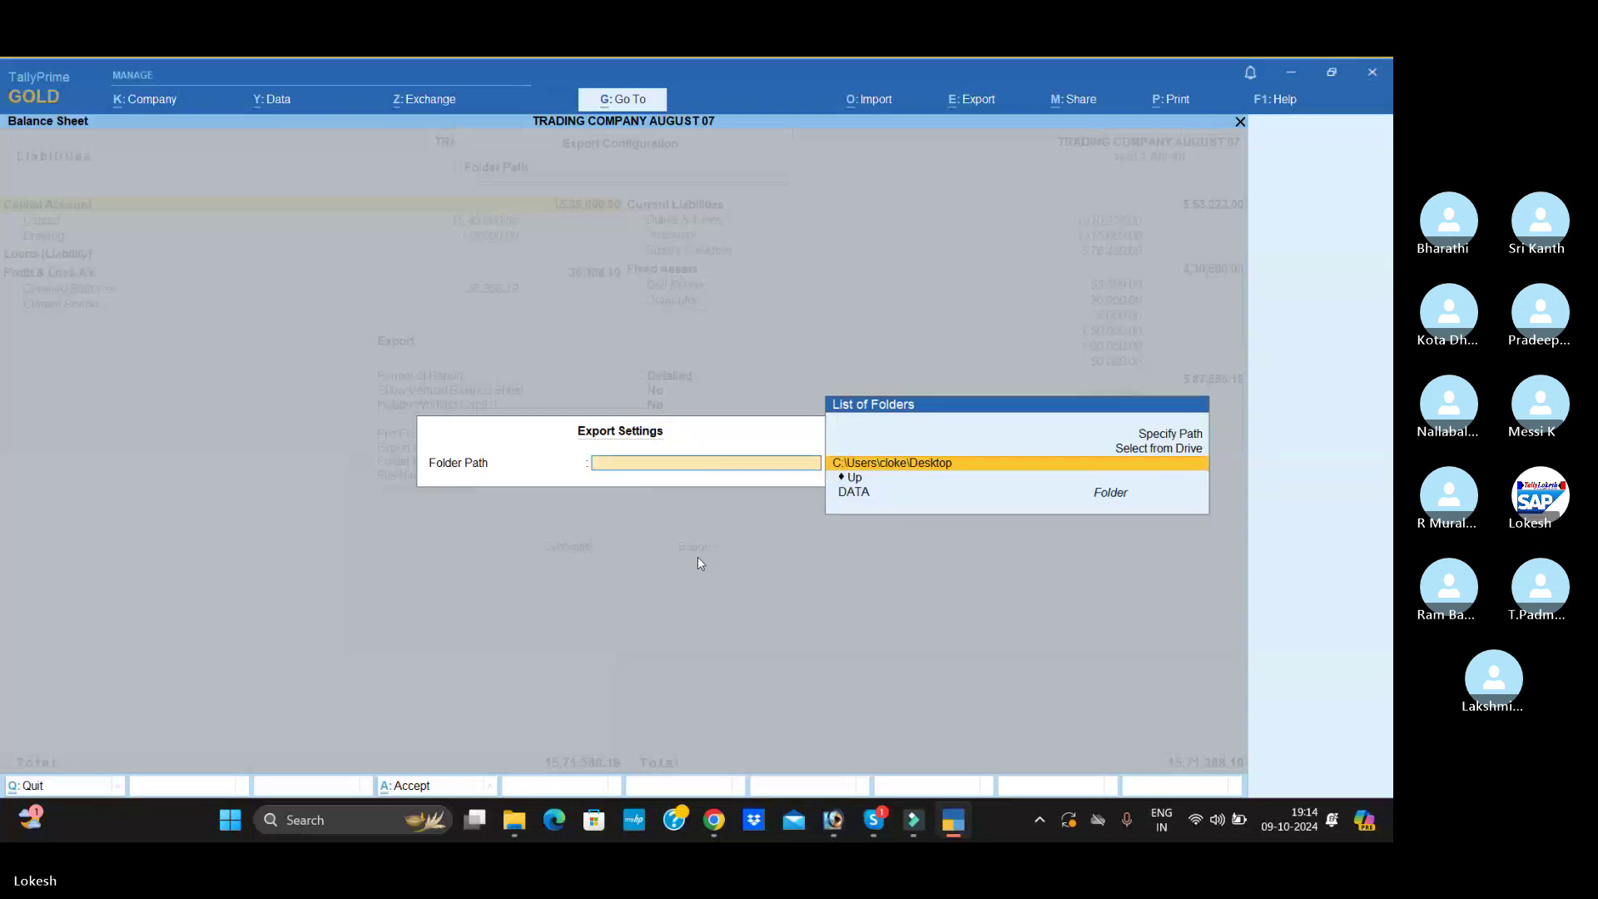
- Choose the DATA folder as the export path and export the Balance Sheet as an Excel spreadsheet
key(Down)
key(Down)
key(Return)
key(Return)
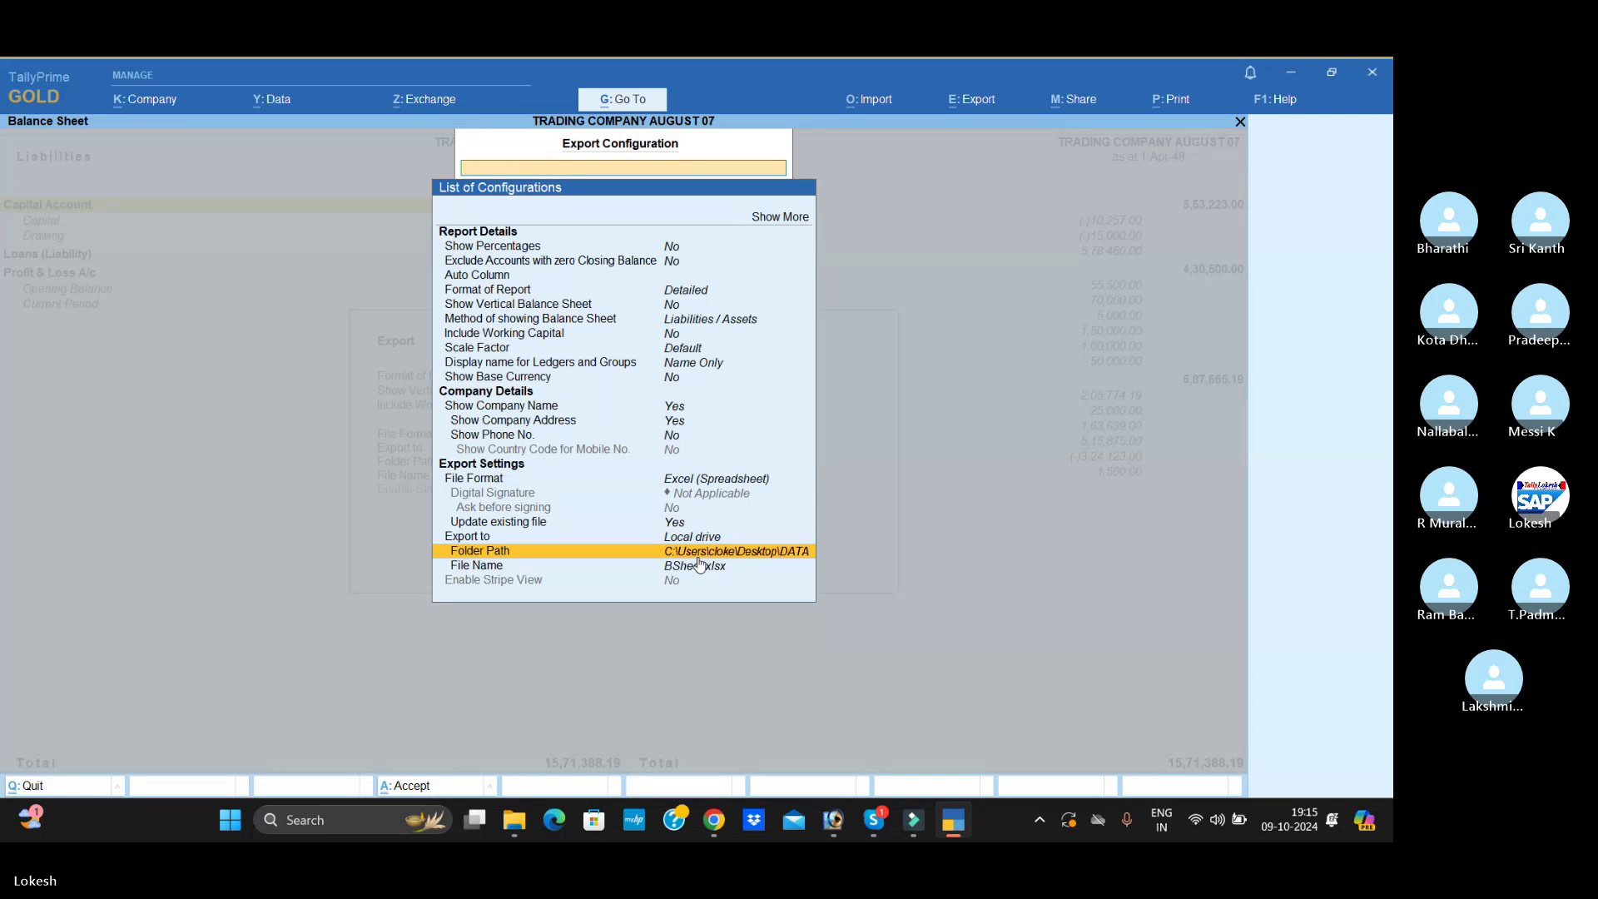
key(Escape)
click(699, 551)
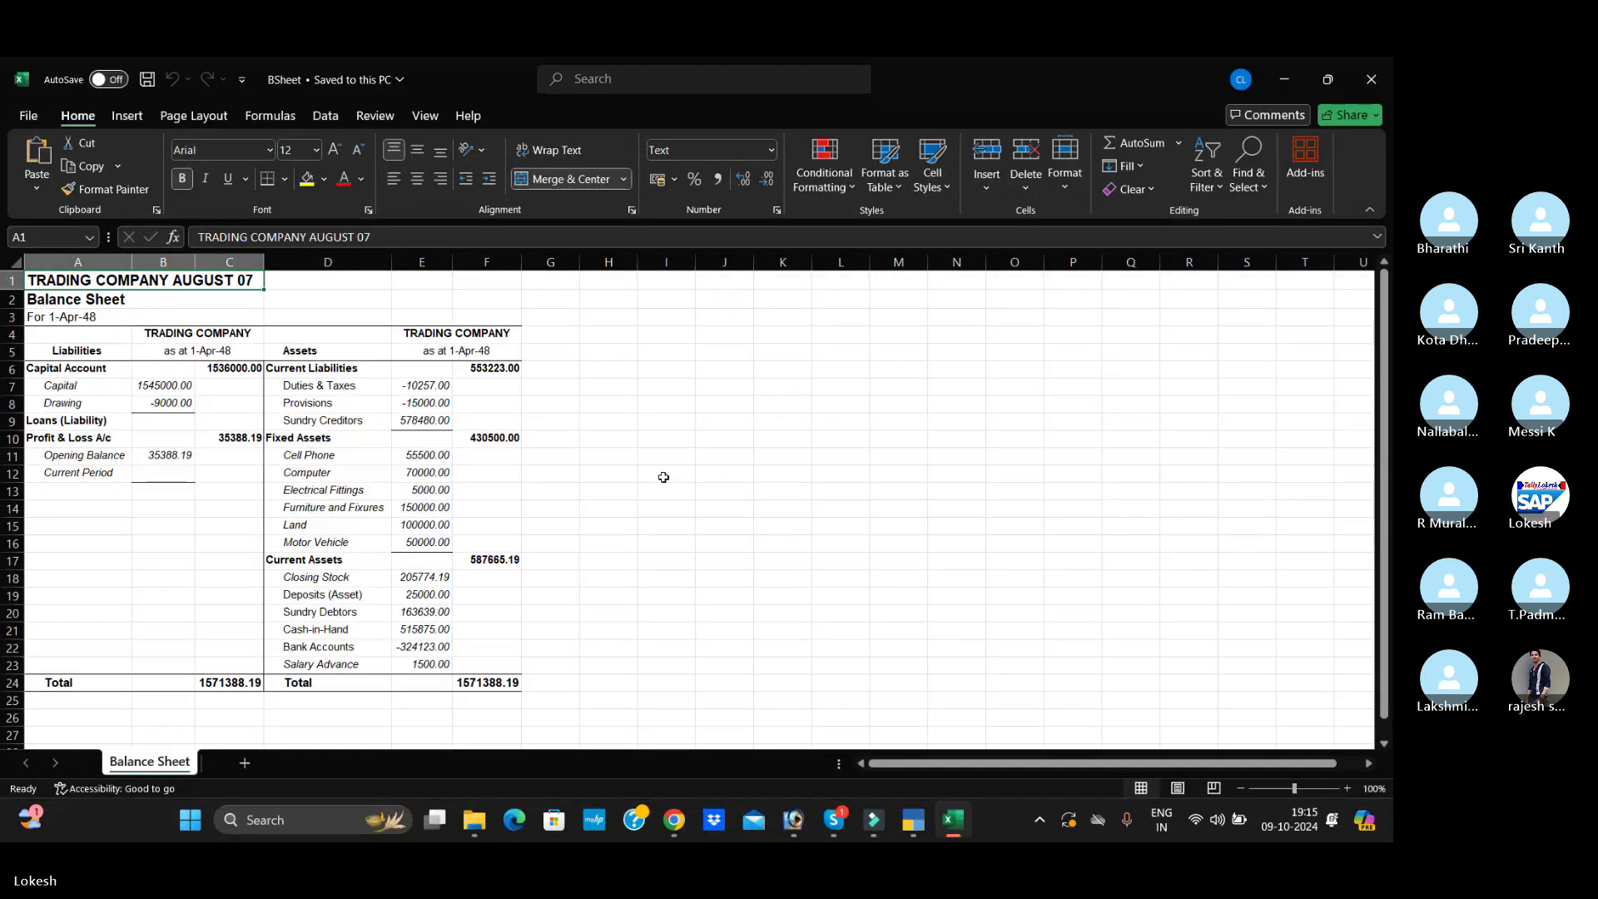
- In the exported BSheet workbook, change the Drawing amount to 15000 and the Opening Balance to 450000
click(663, 477)
scroll(416, 442, up, 1)
click(198, 418)
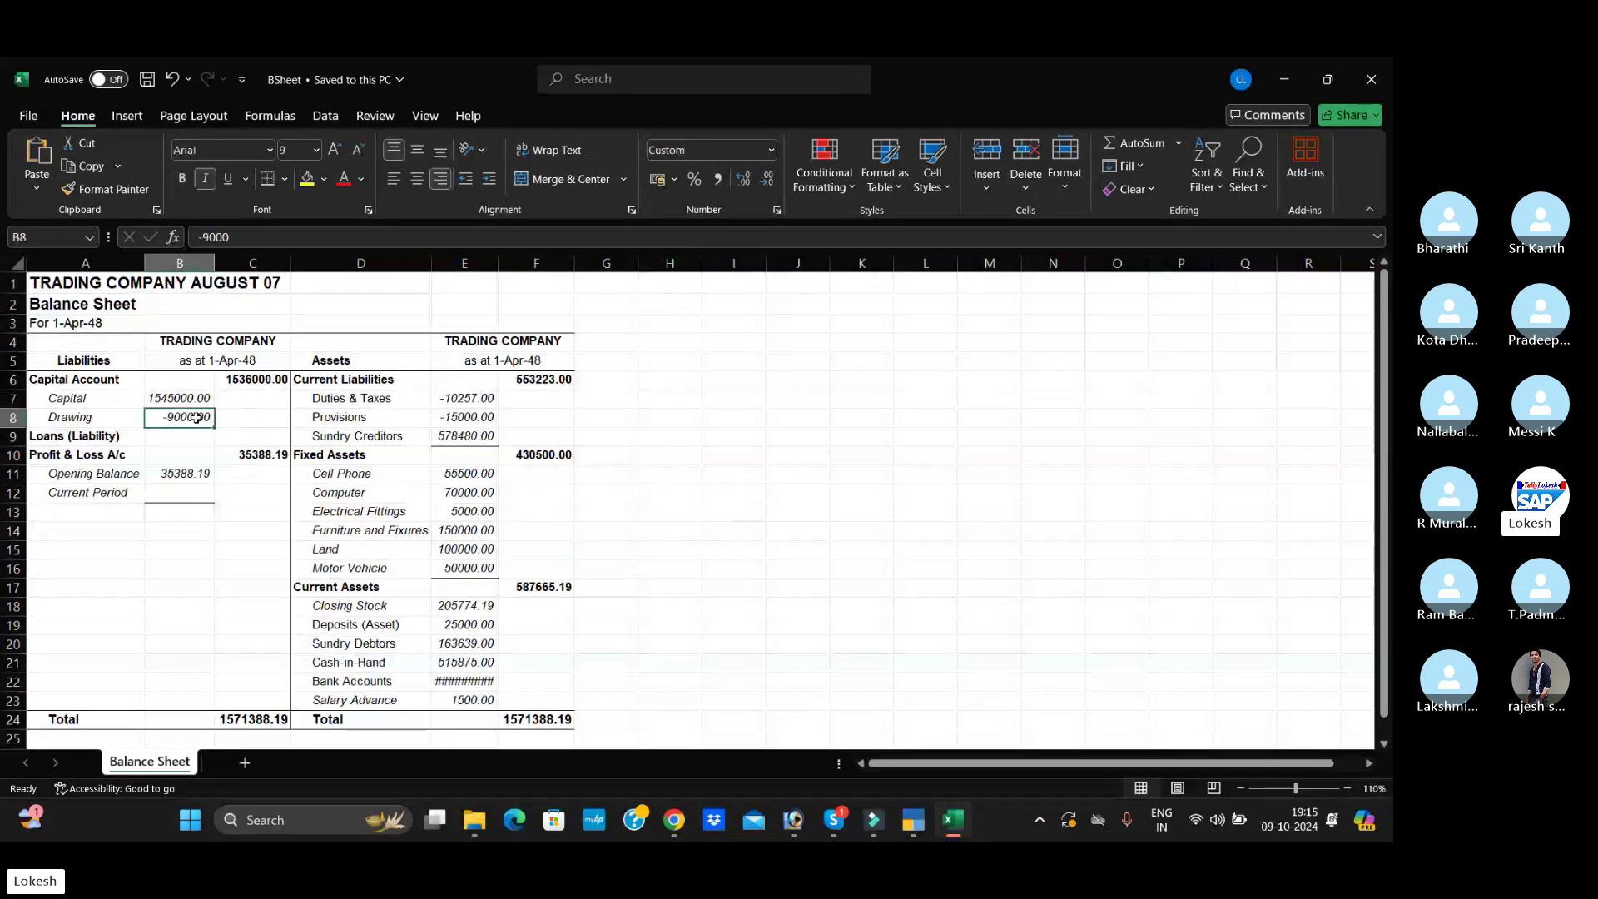
text(15000)
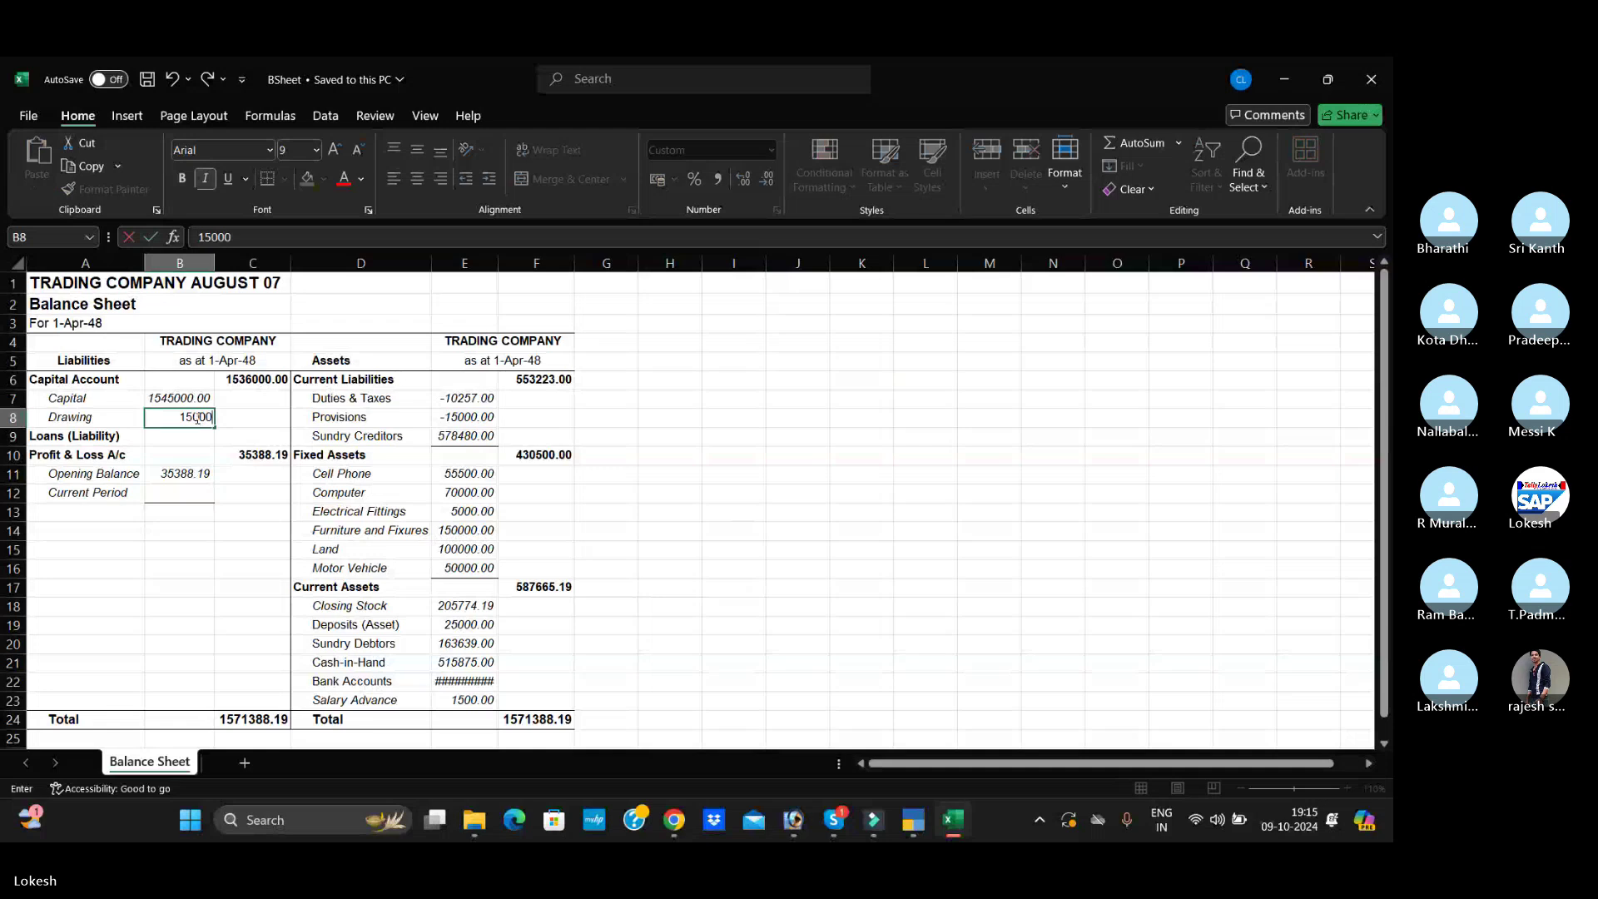
key(Return)
key(Down)
key(Down)
text(4)
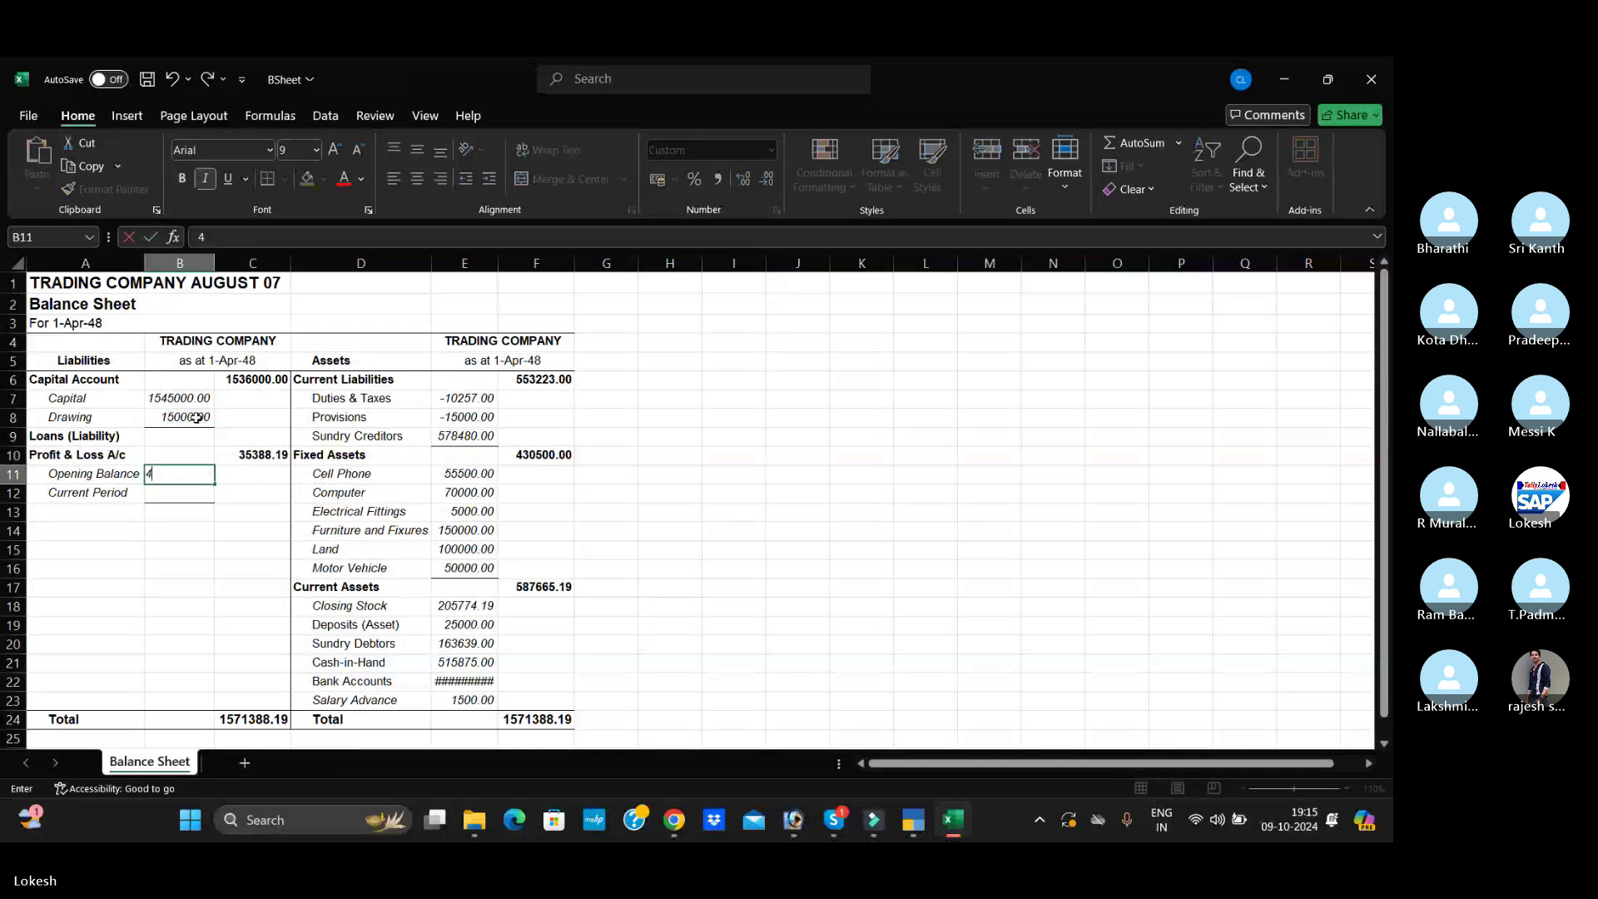
text(50000)
- Change the Provisions amount to 14000 and the Duties & Taxes amount to 98000 under Current Liabilities
click(461, 416)
text(1)
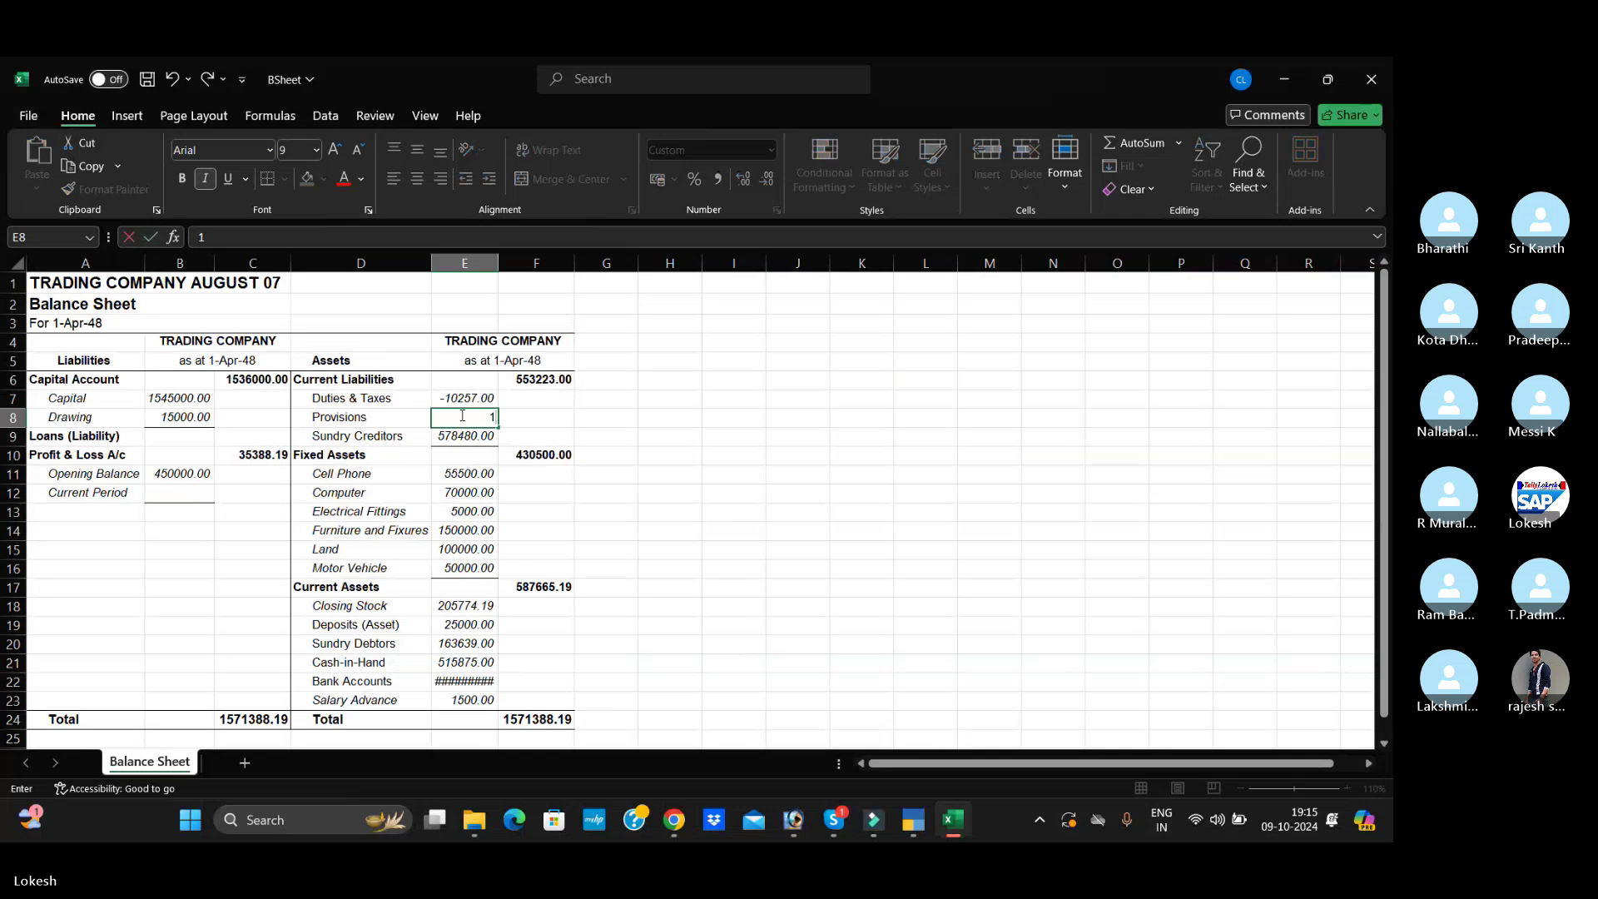
text(4)
key(Return)
key(Up)
key(Up)
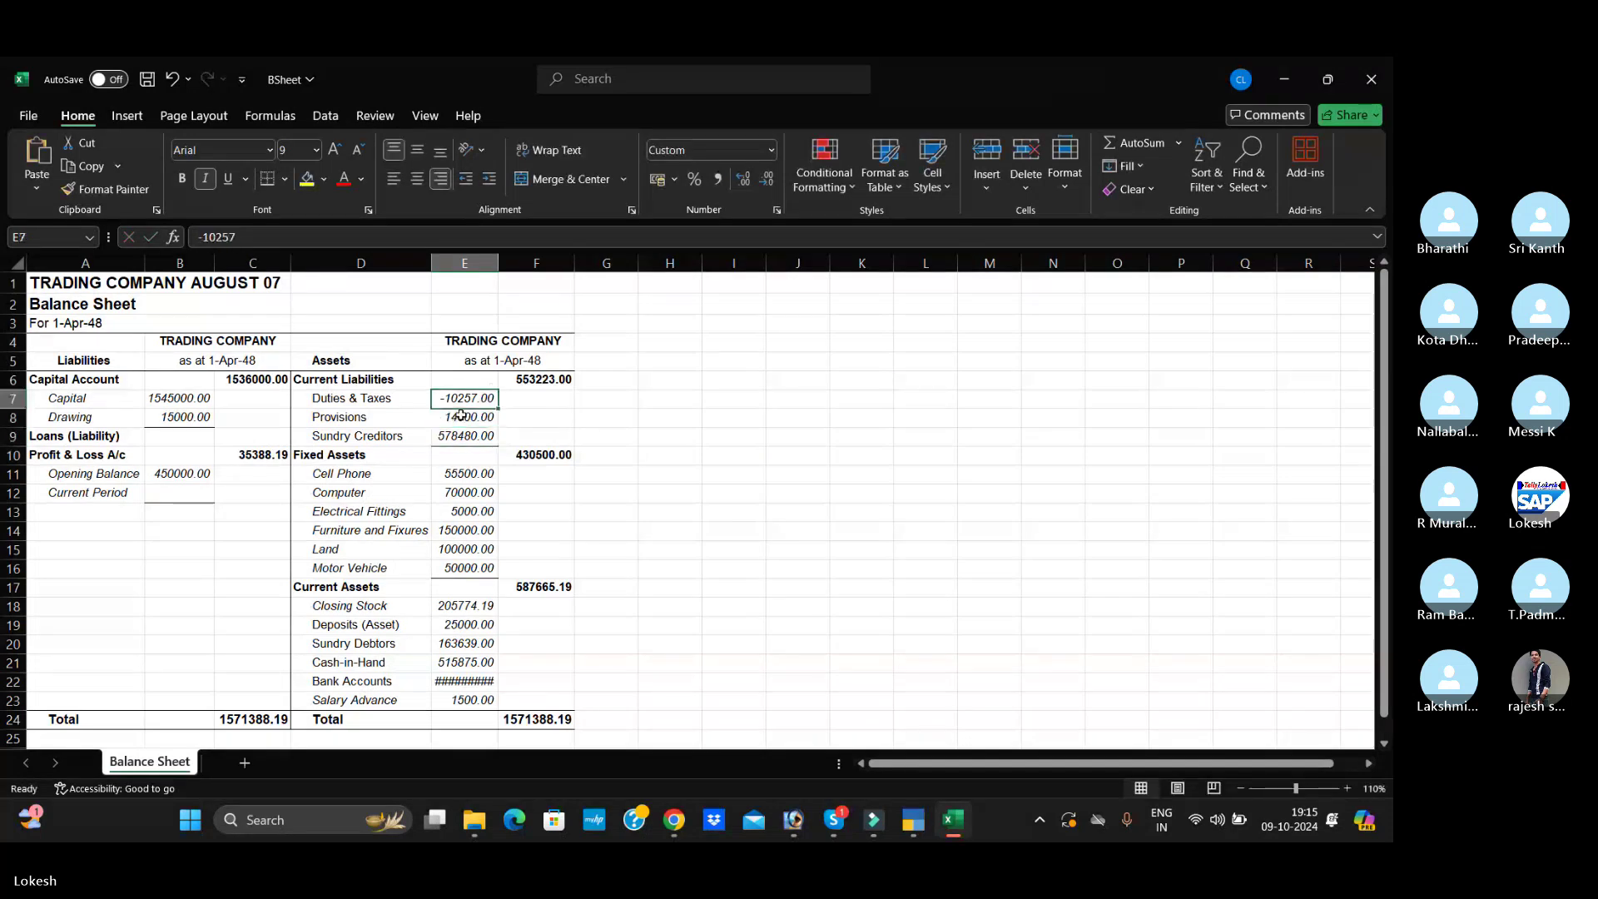
text(98000)
key(Return)
- Change the Electrical Fittings amount under Fixed Assets to 75000
key(Down)
key(Down)
key(Down)
key(Down)
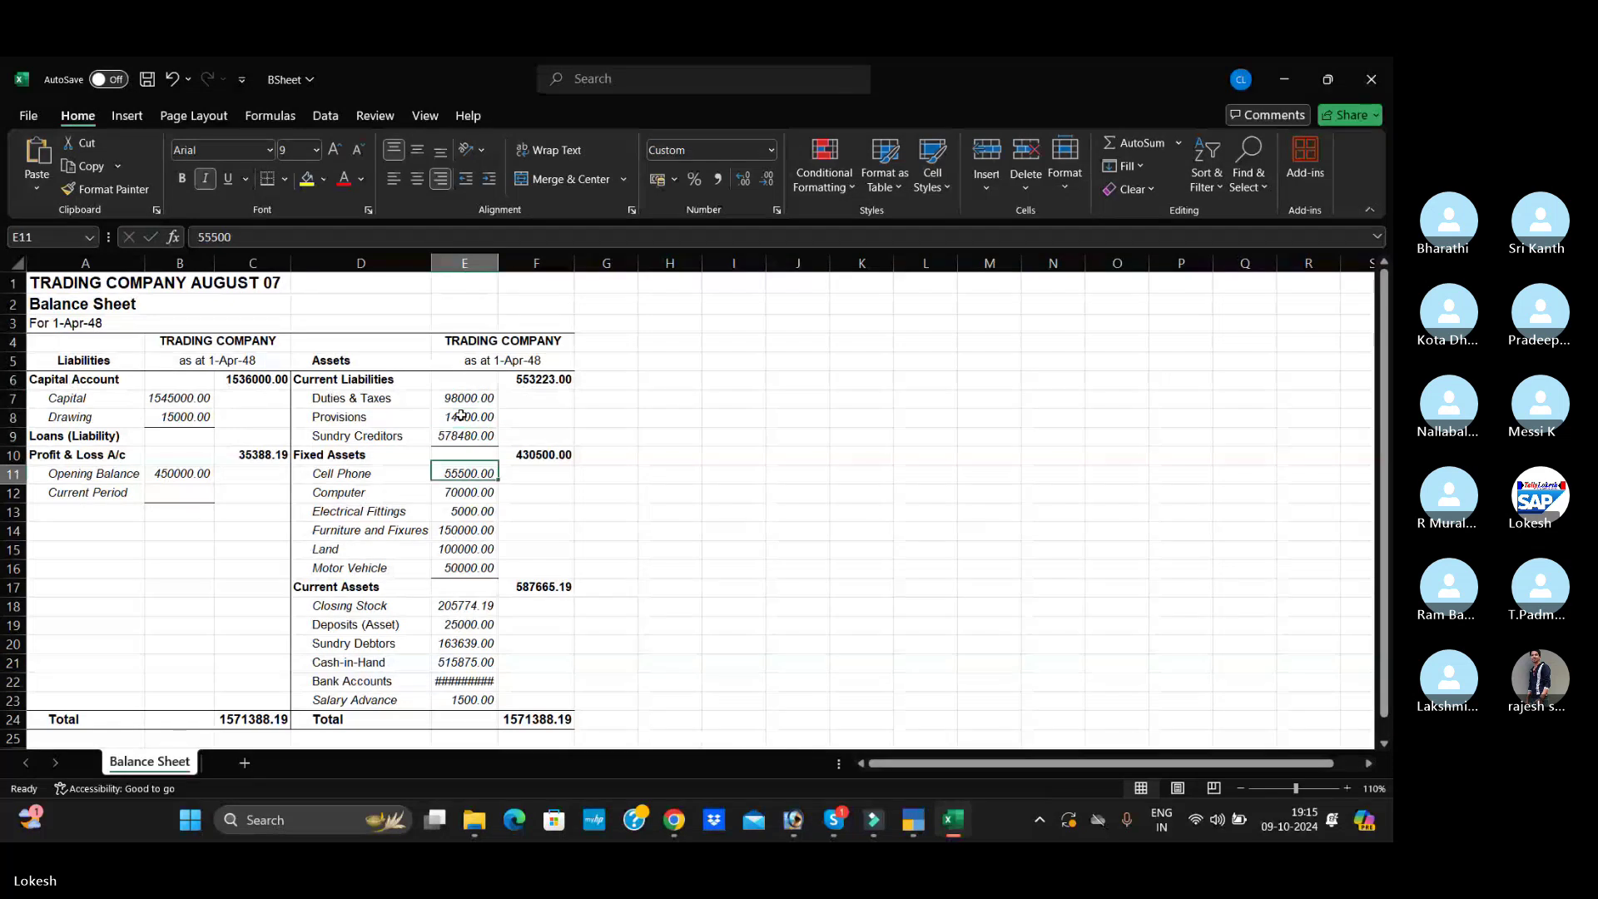
key(Down)
text(75000)
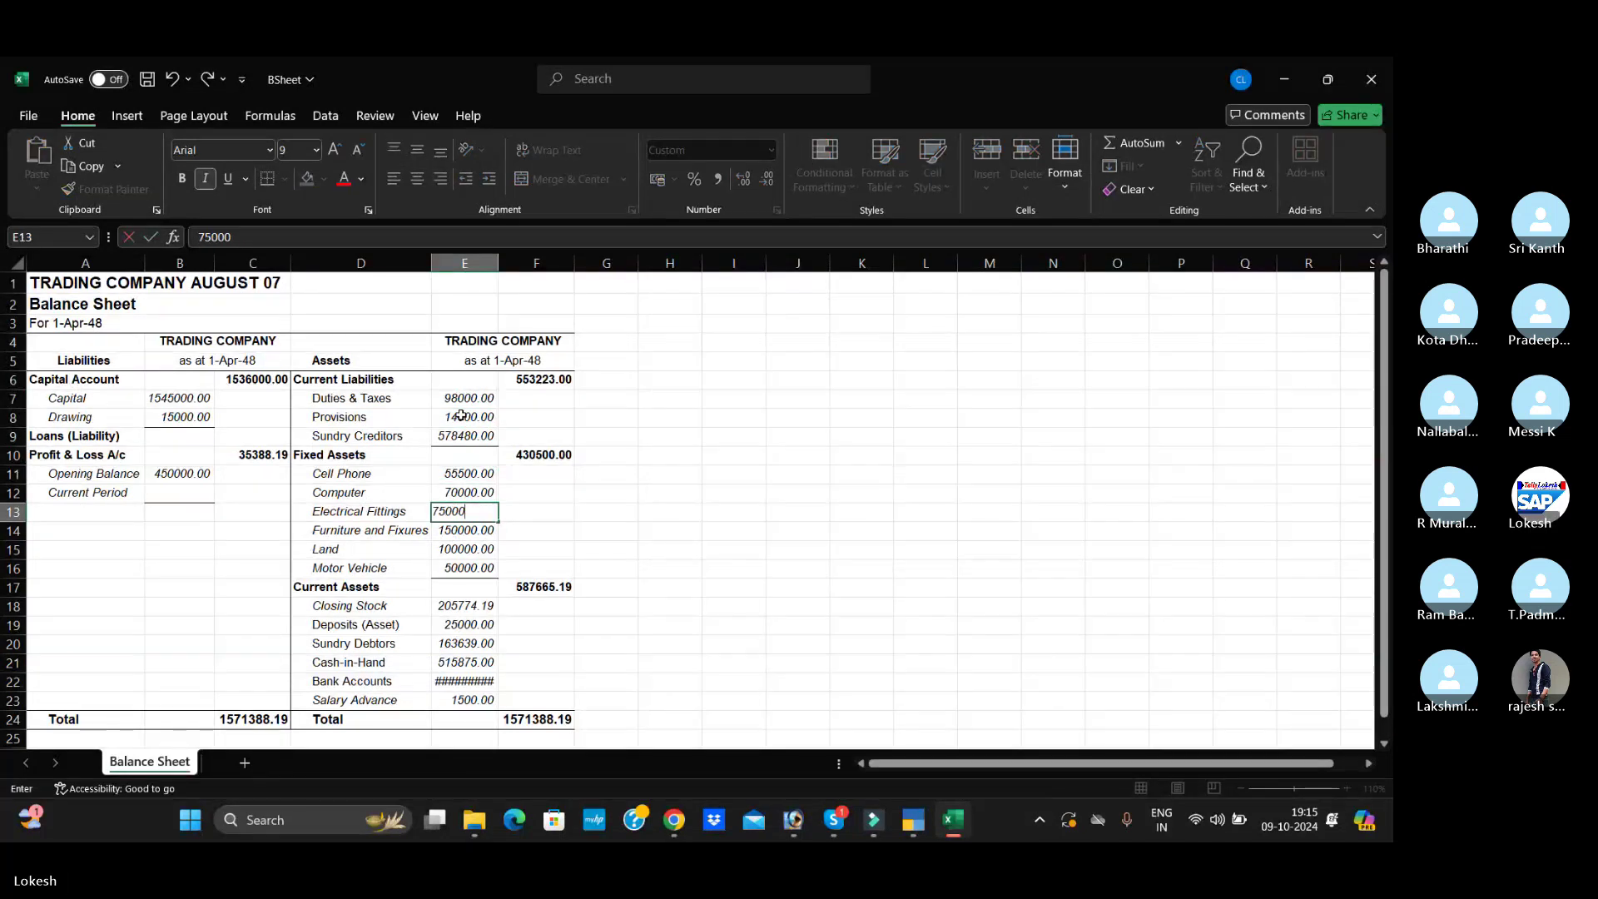
key(Return)
- Close the BSheet workbook without saving the changes
click(605, 433)
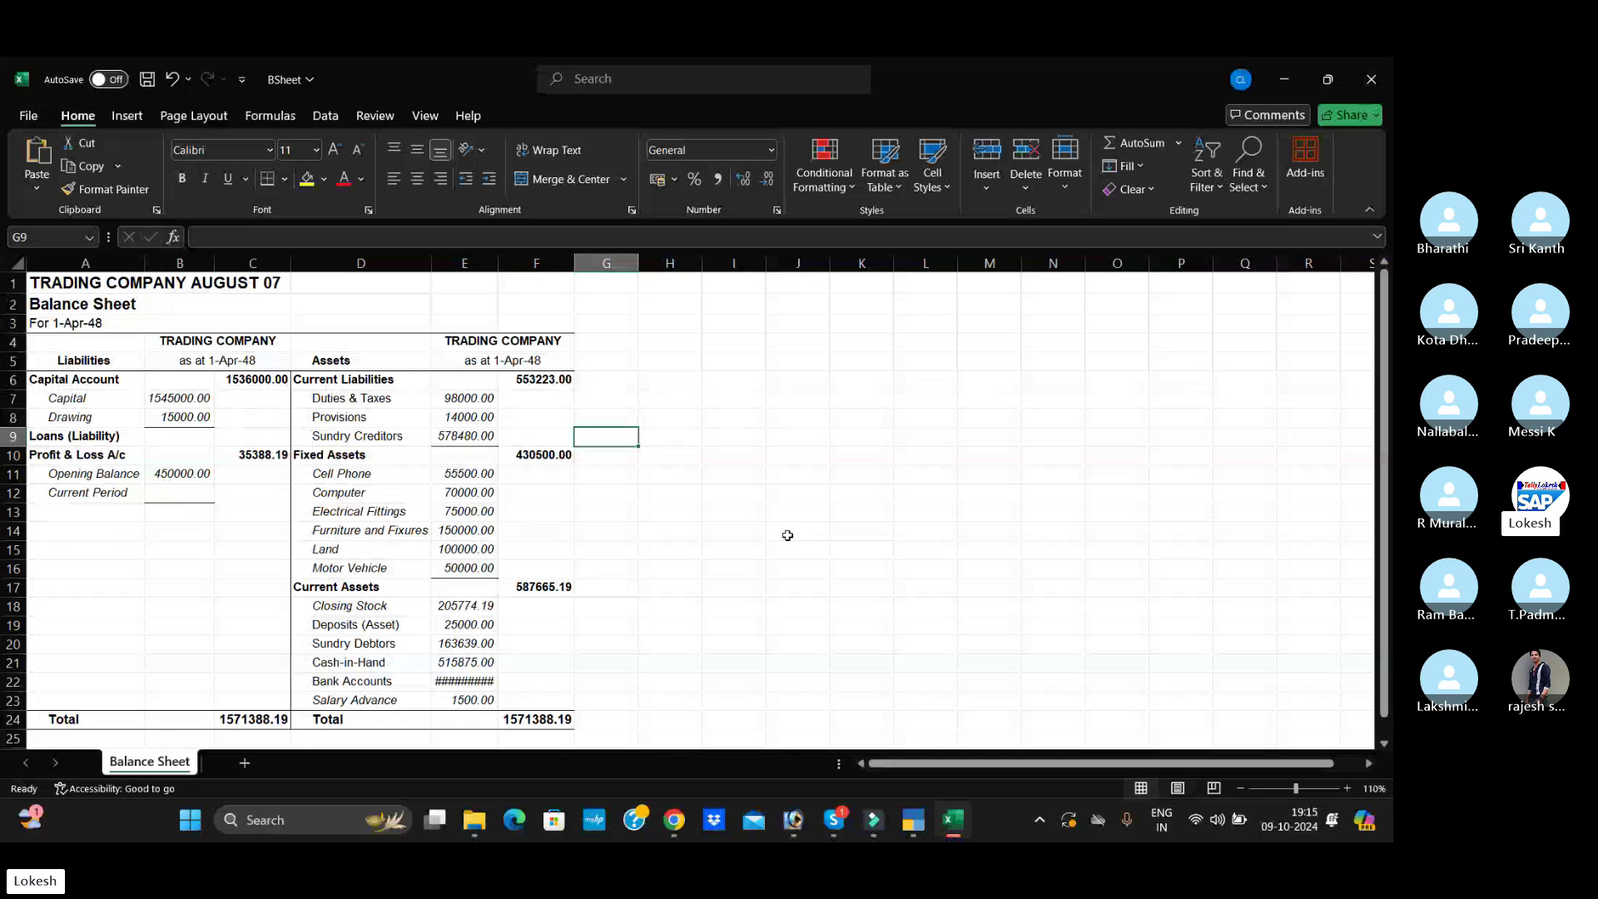
click(1371, 79)
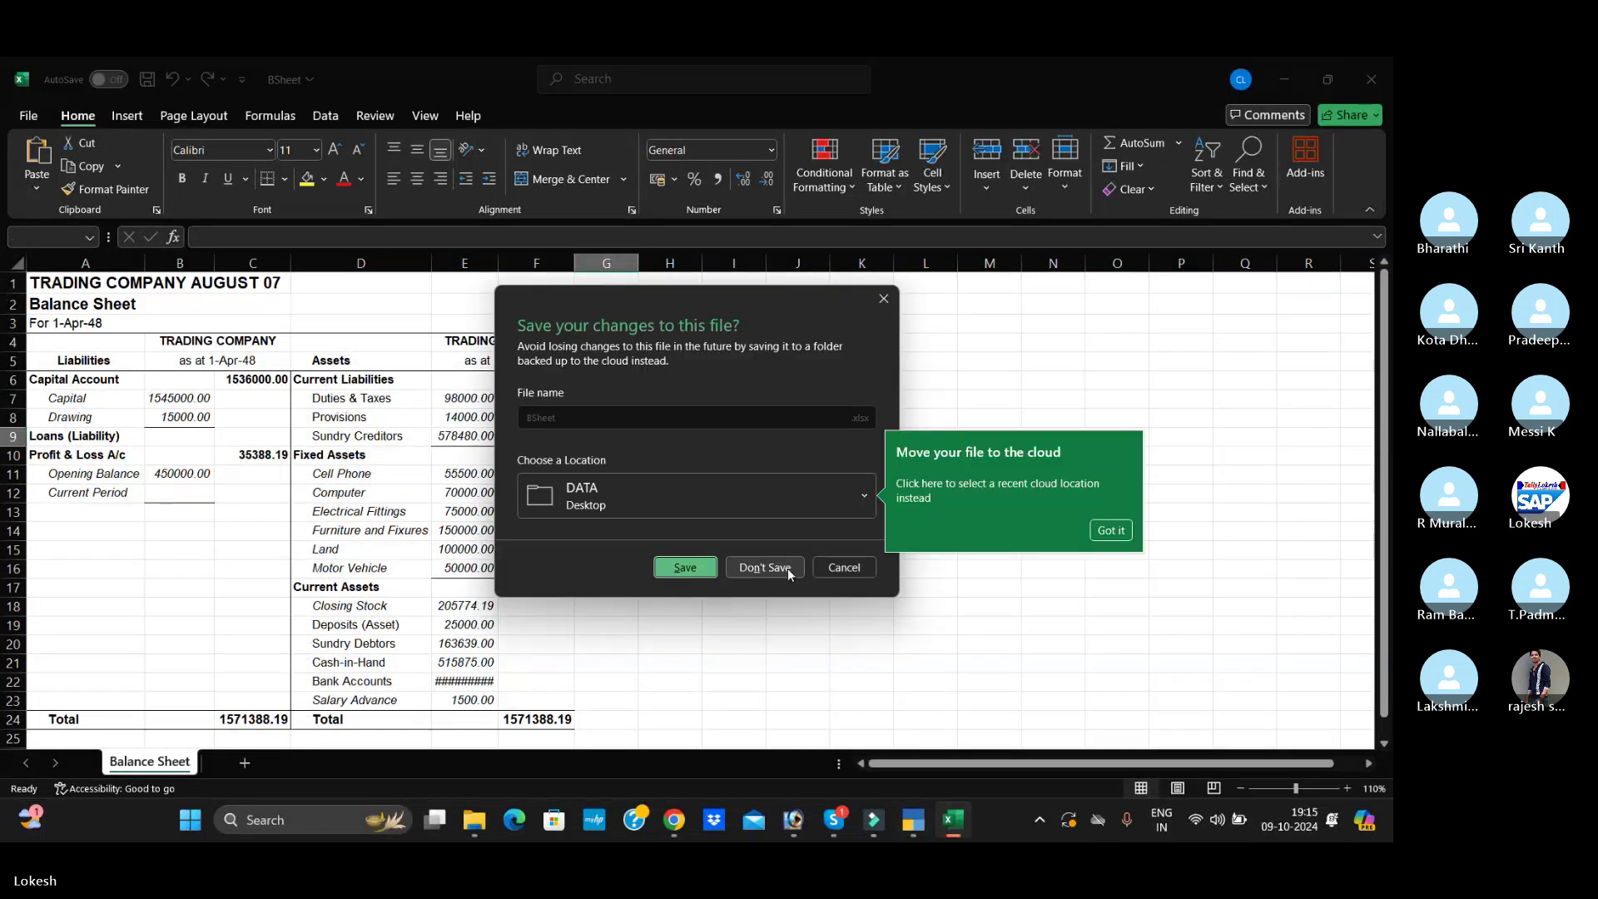
click(787, 570)
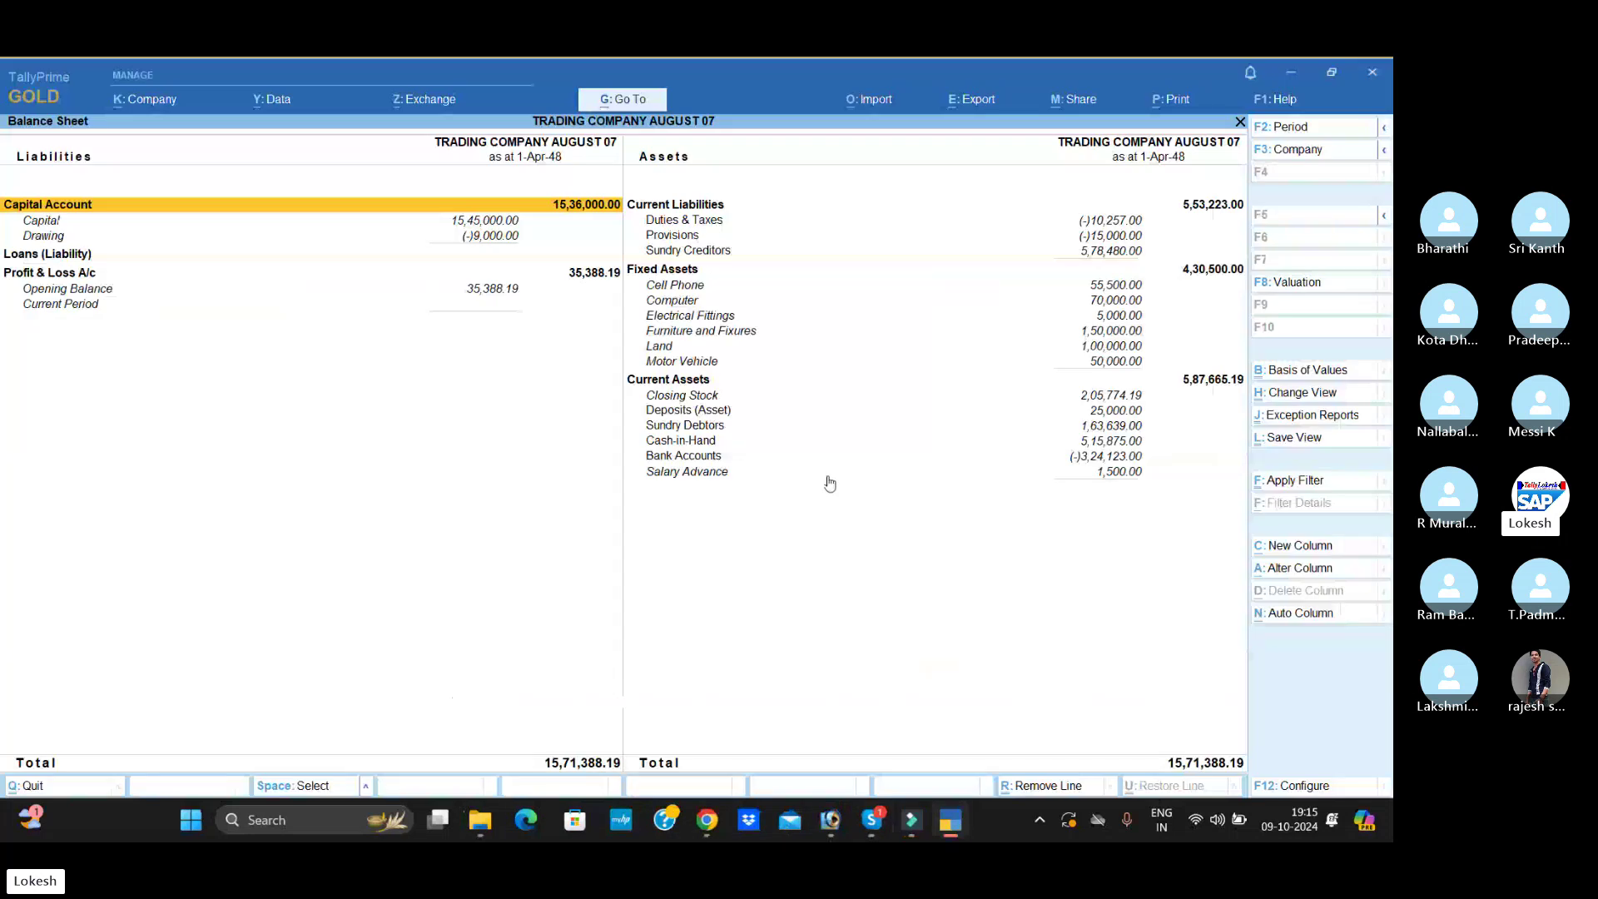
- Check the DATA folder for the exported Excel file, through File Explorer and from the desktop
click(514, 820)
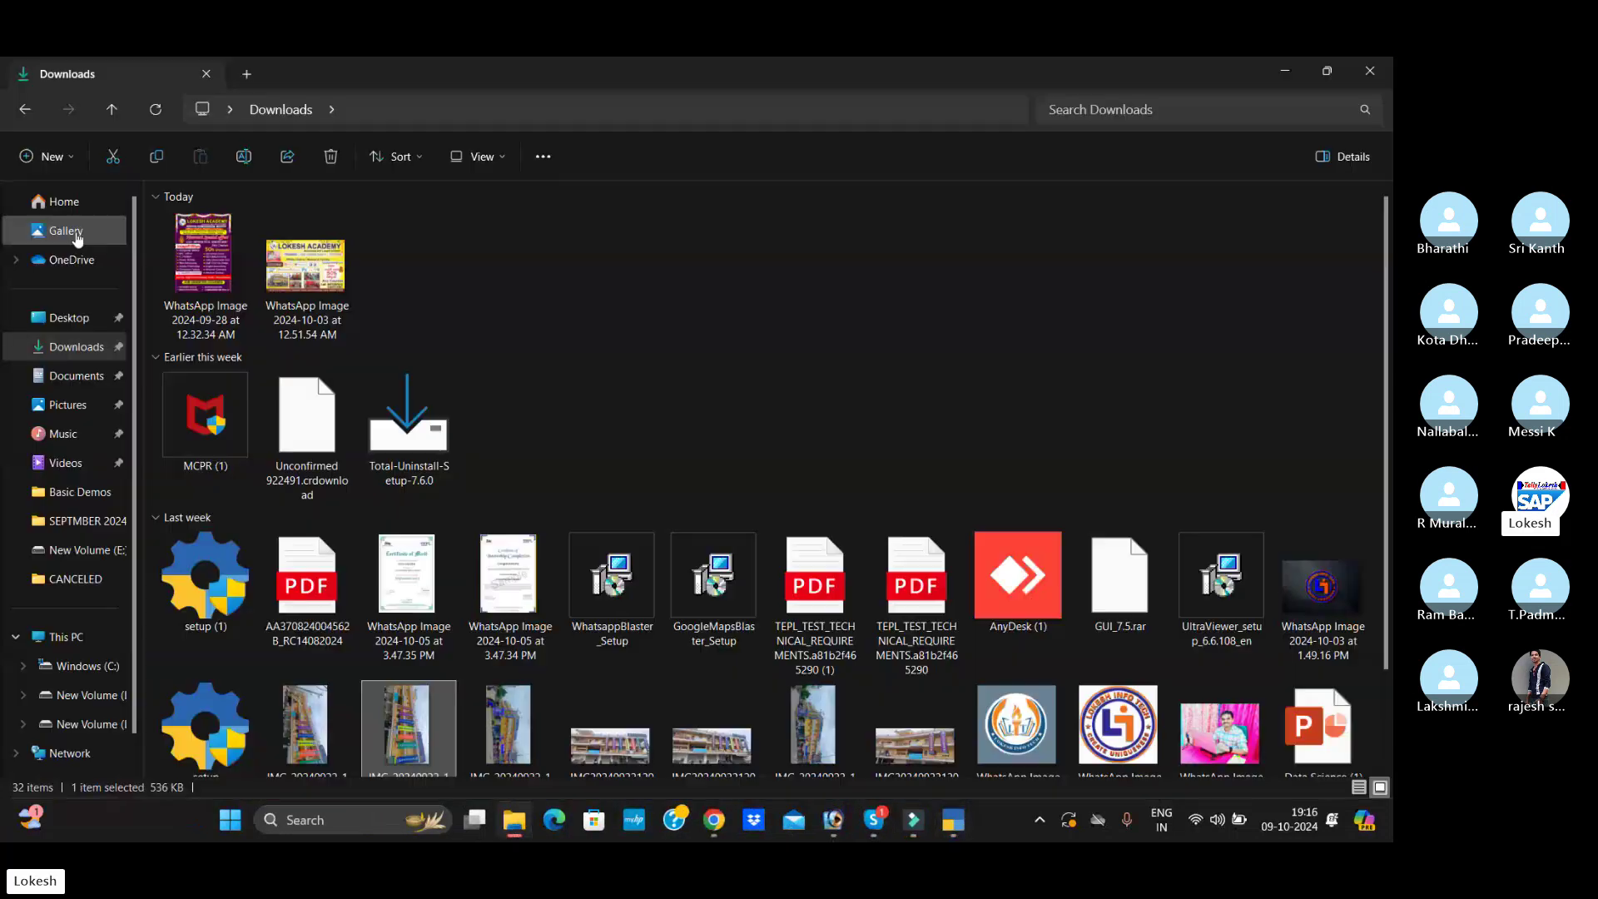
click(75, 318)
double_click(269, 223)
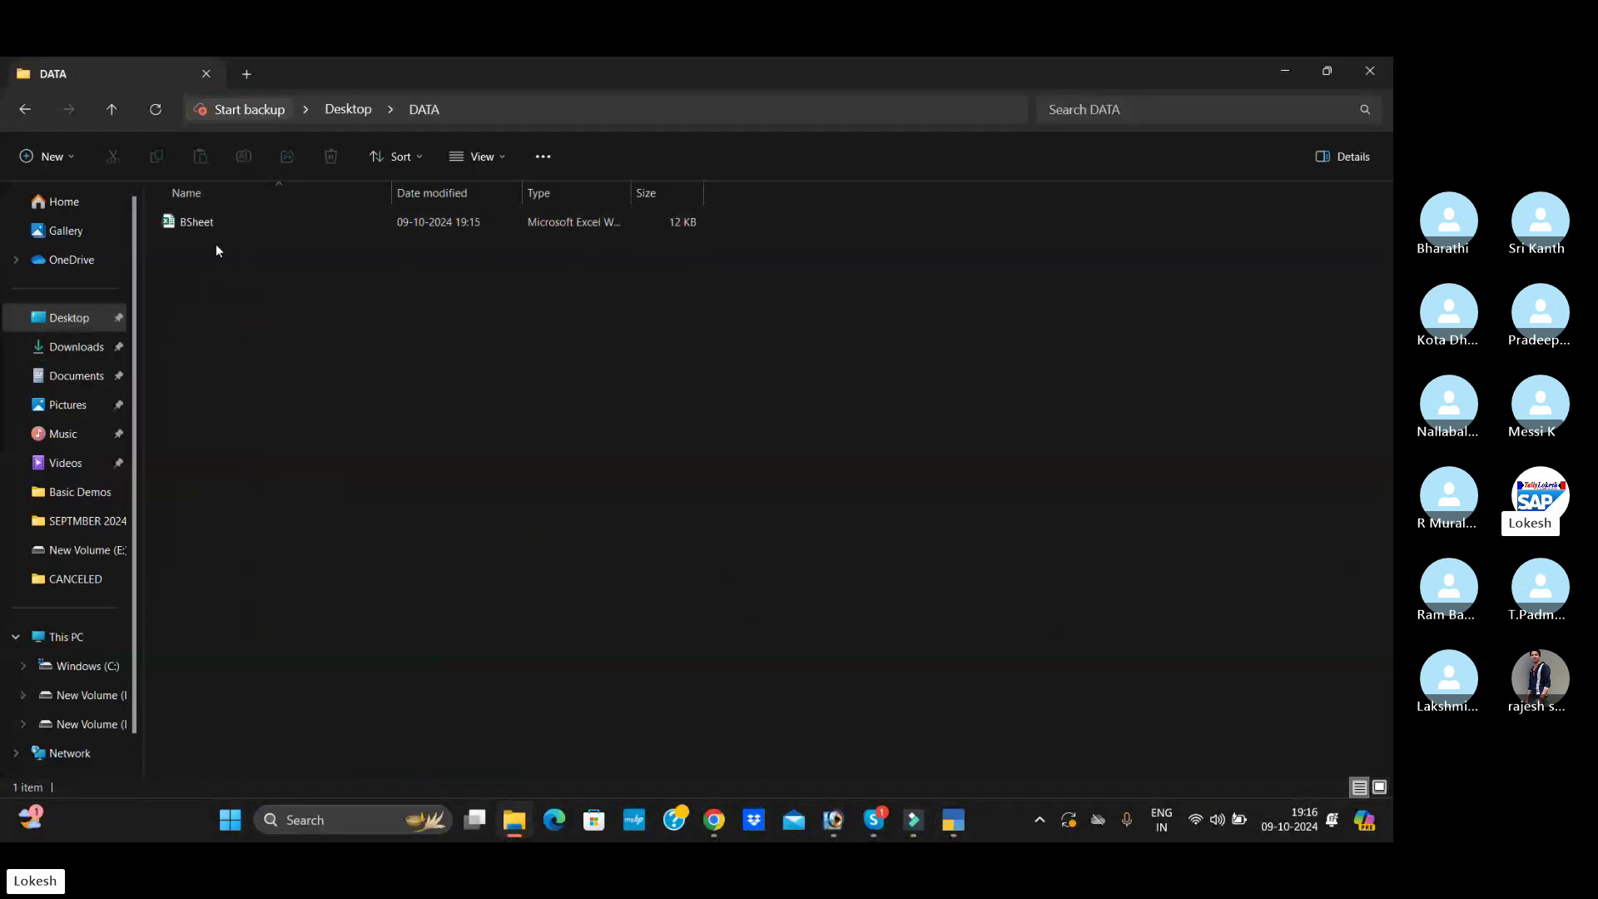
click(1286, 70)
click(1295, 73)
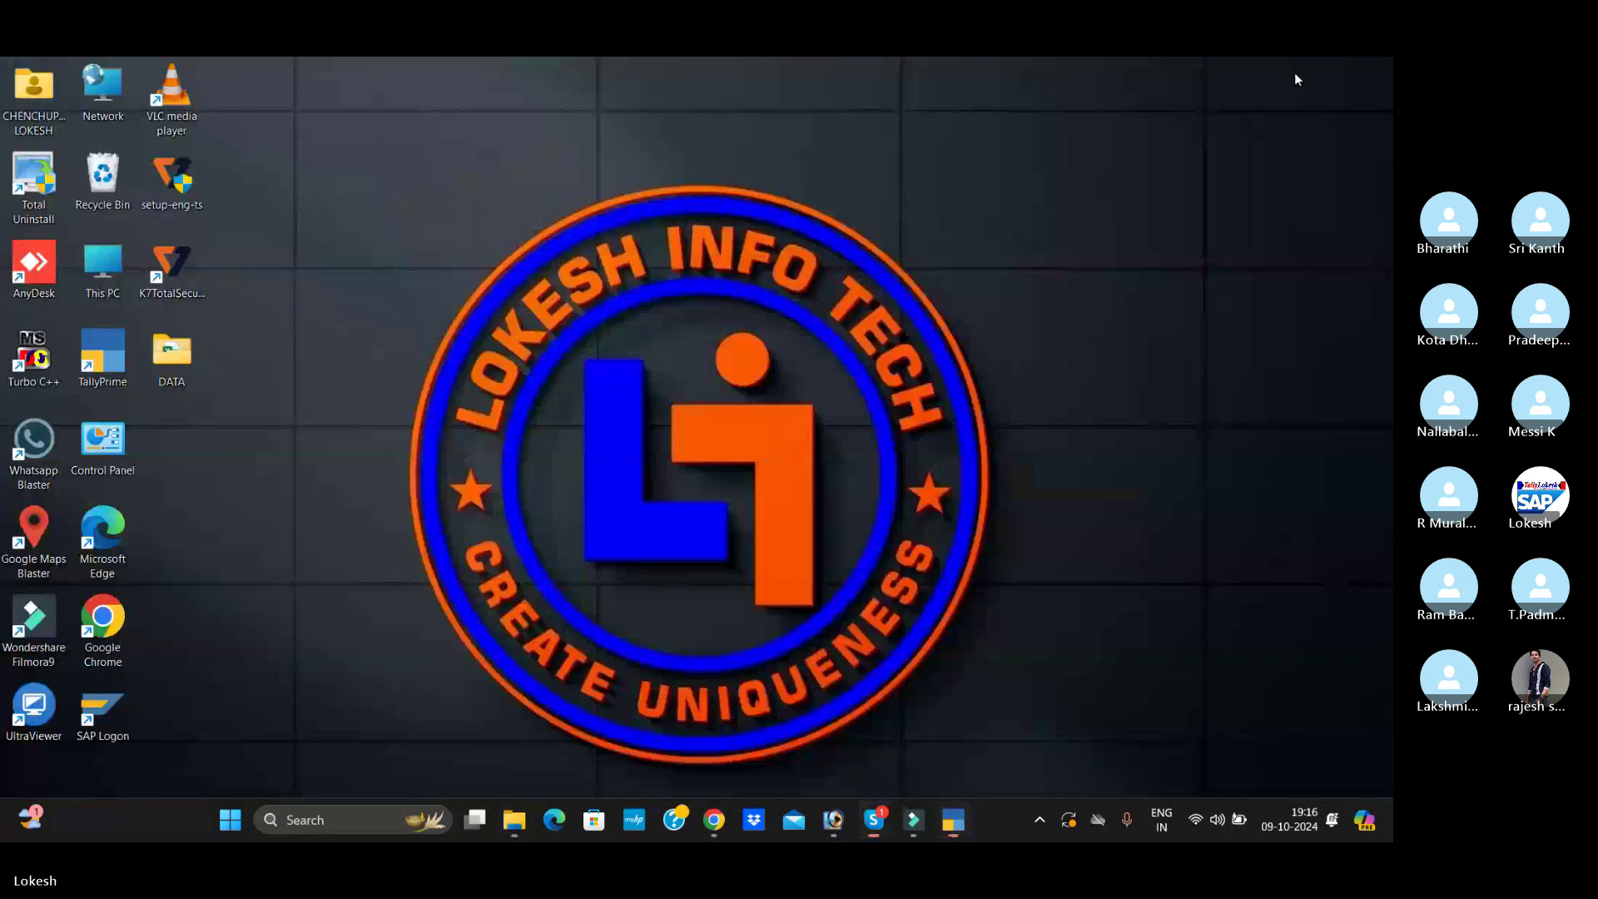
double_click(197, 363)
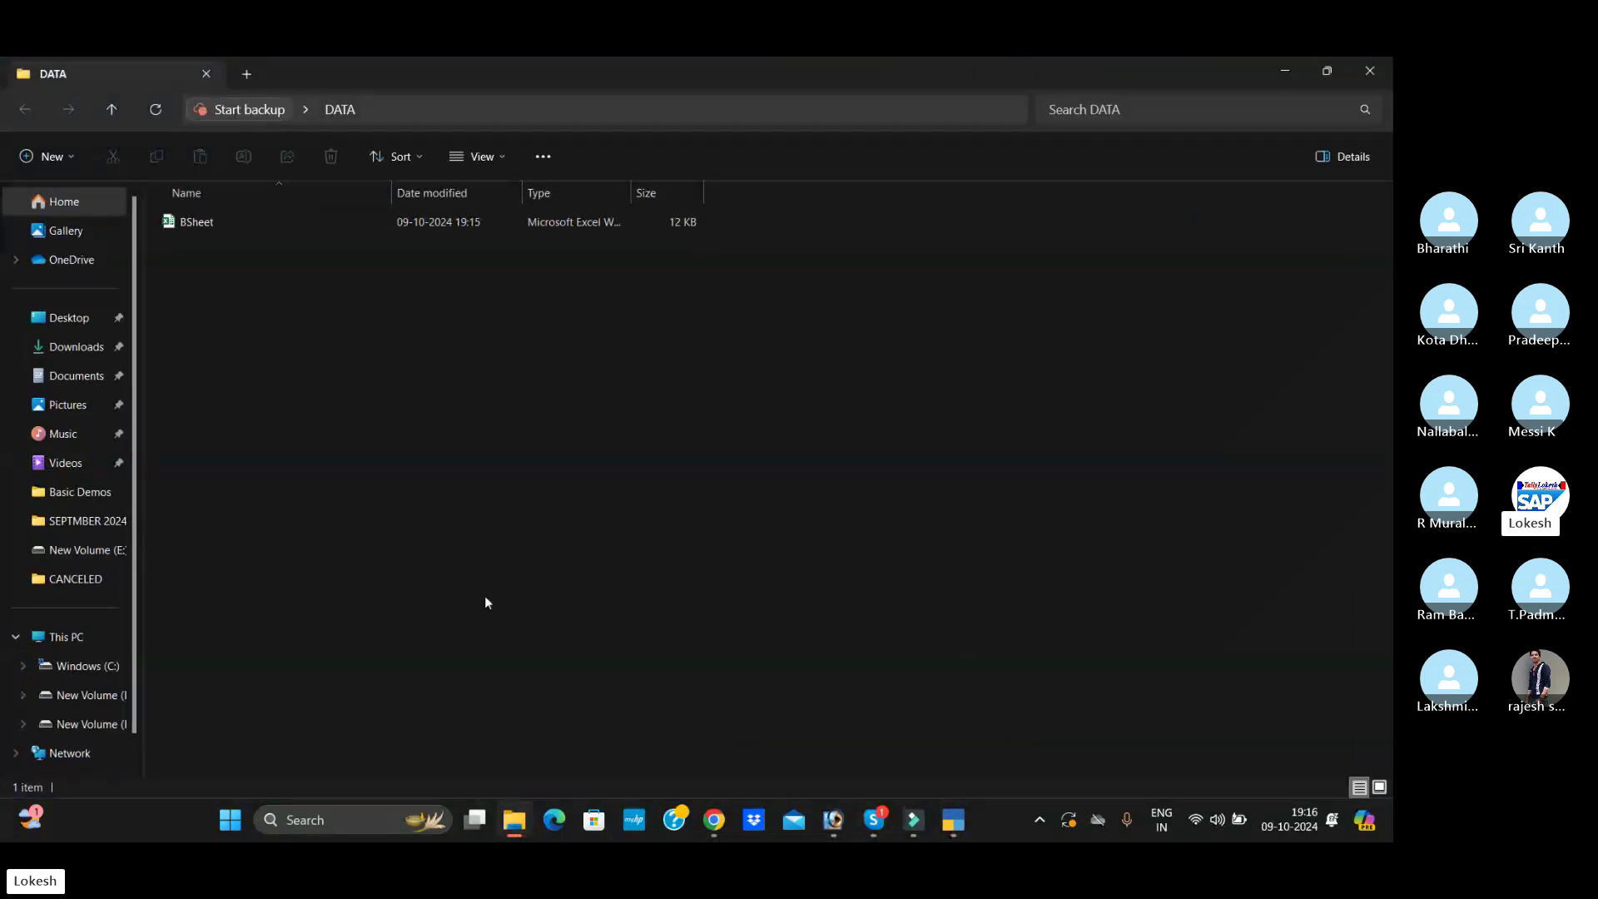
- Return to TallyPrime, start exporting the current Balance Sheet again and set its file format to JPEG (Image)
click(955, 822)
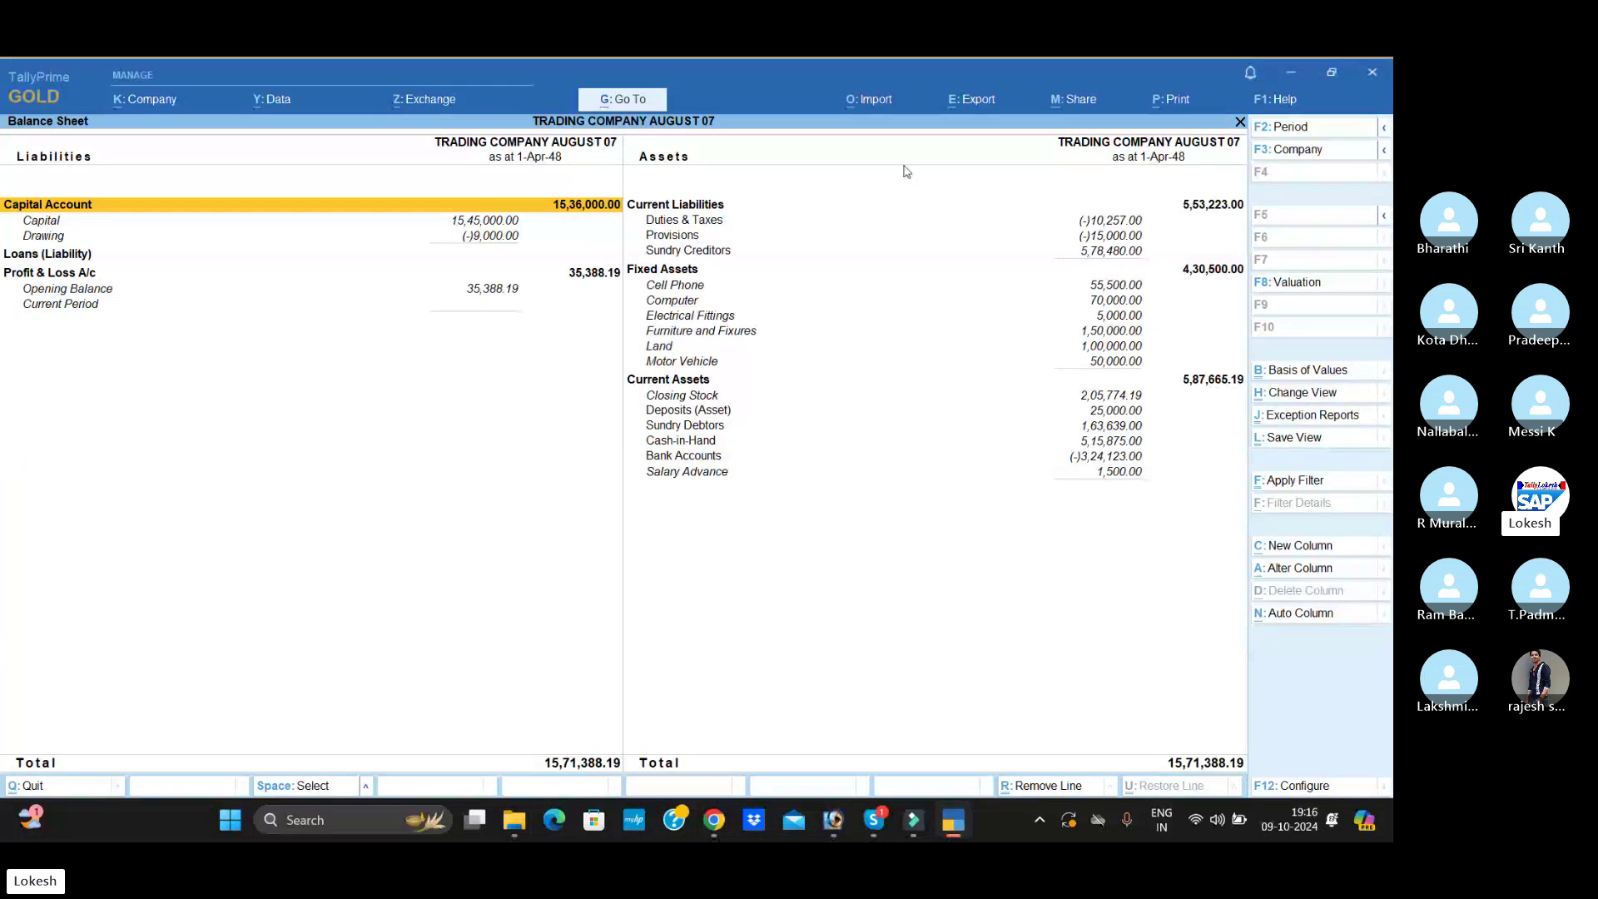
click(995, 102)
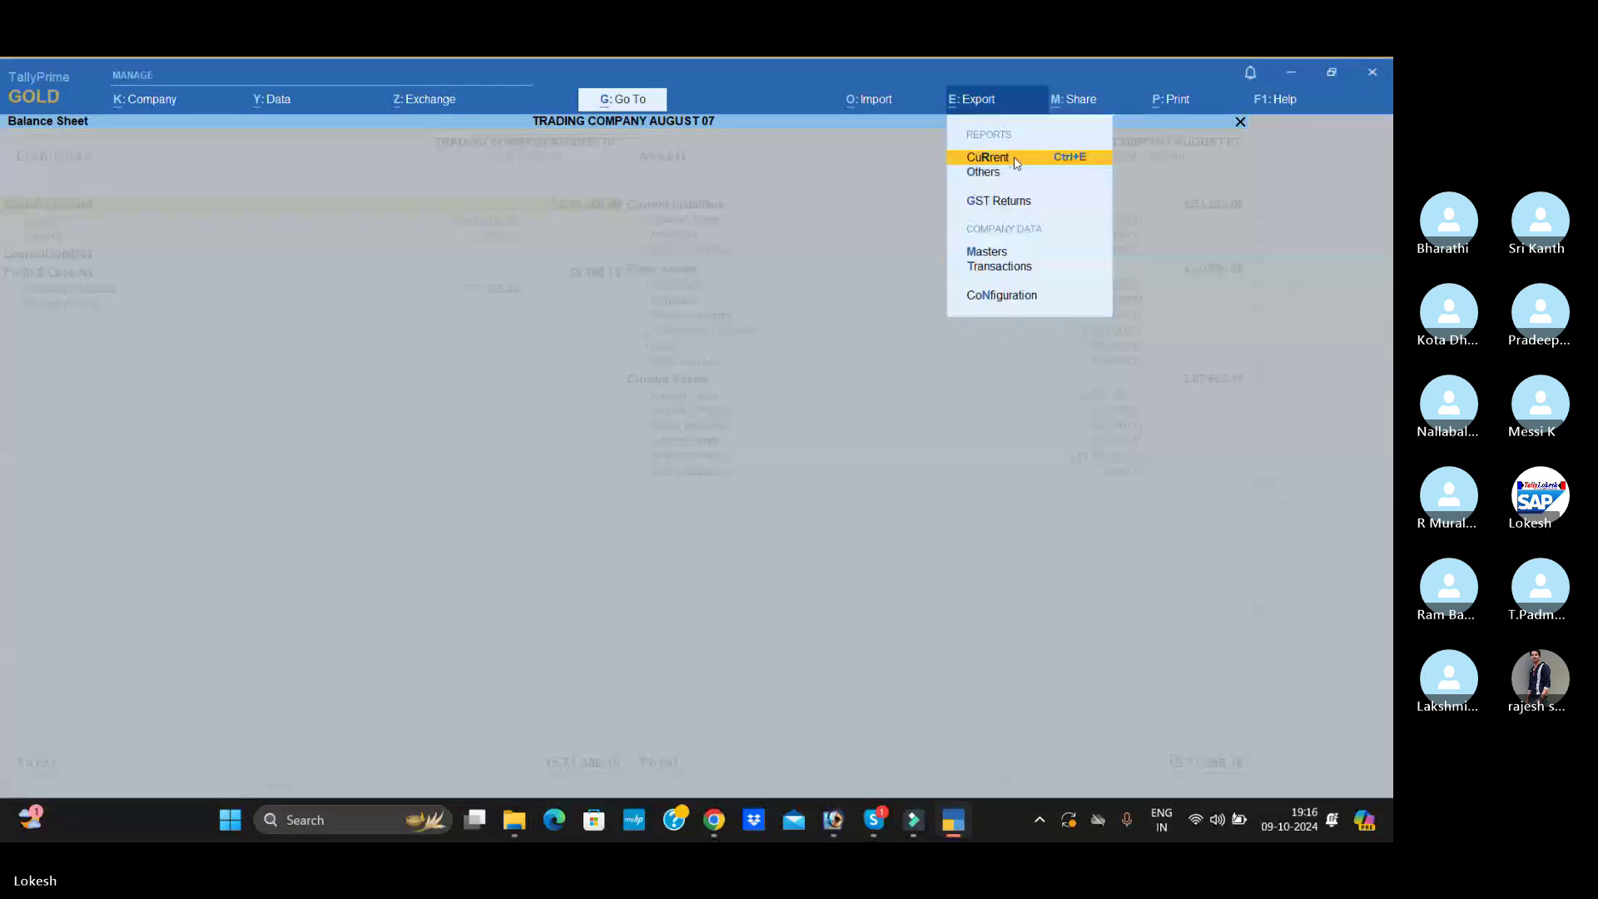
click(1015, 163)
click(563, 556)
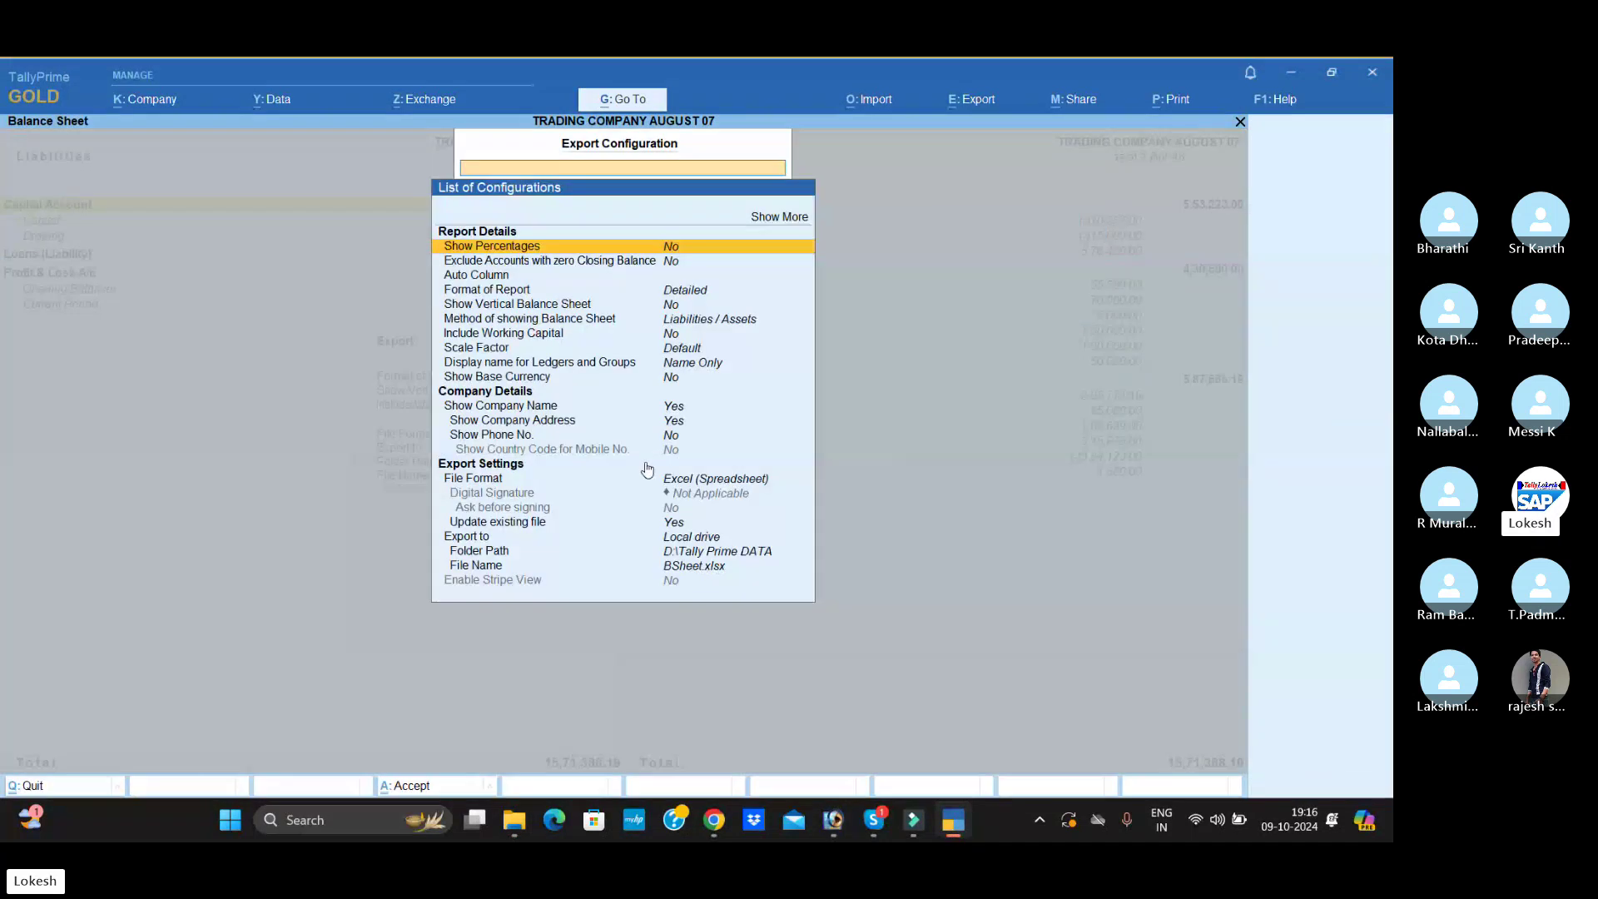
click(704, 483)
click(704, 485)
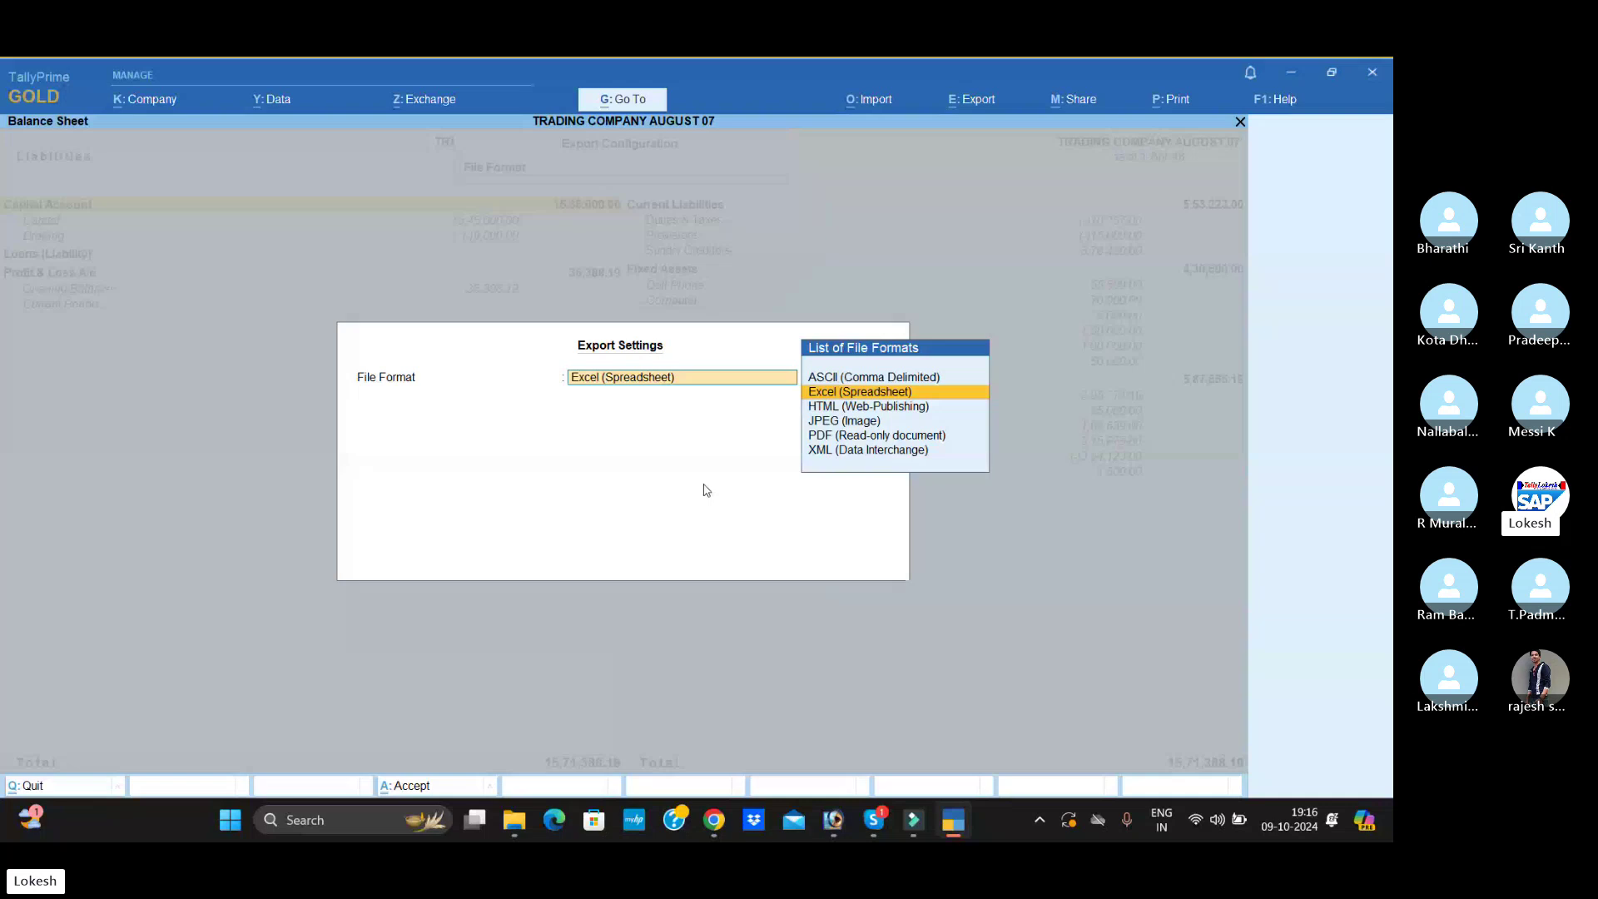
key(Down)
key(Down)
key(Return)
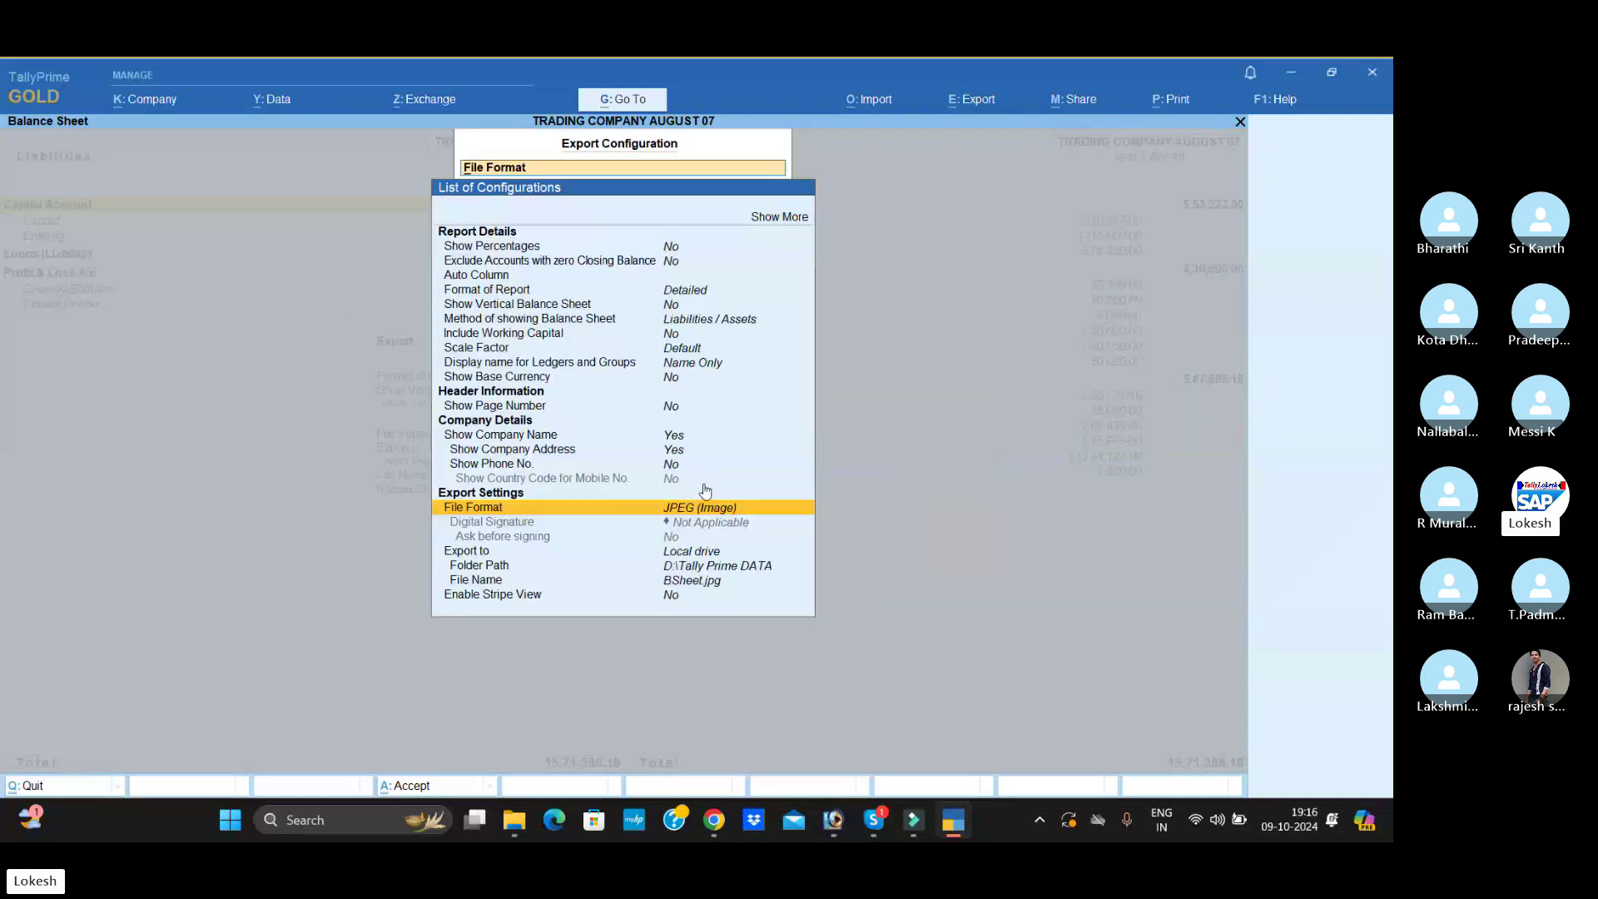
- Set the export folder path to the DATA folder on the Desktop
key(Down)
key(Down)
key(Down)
key(Return)
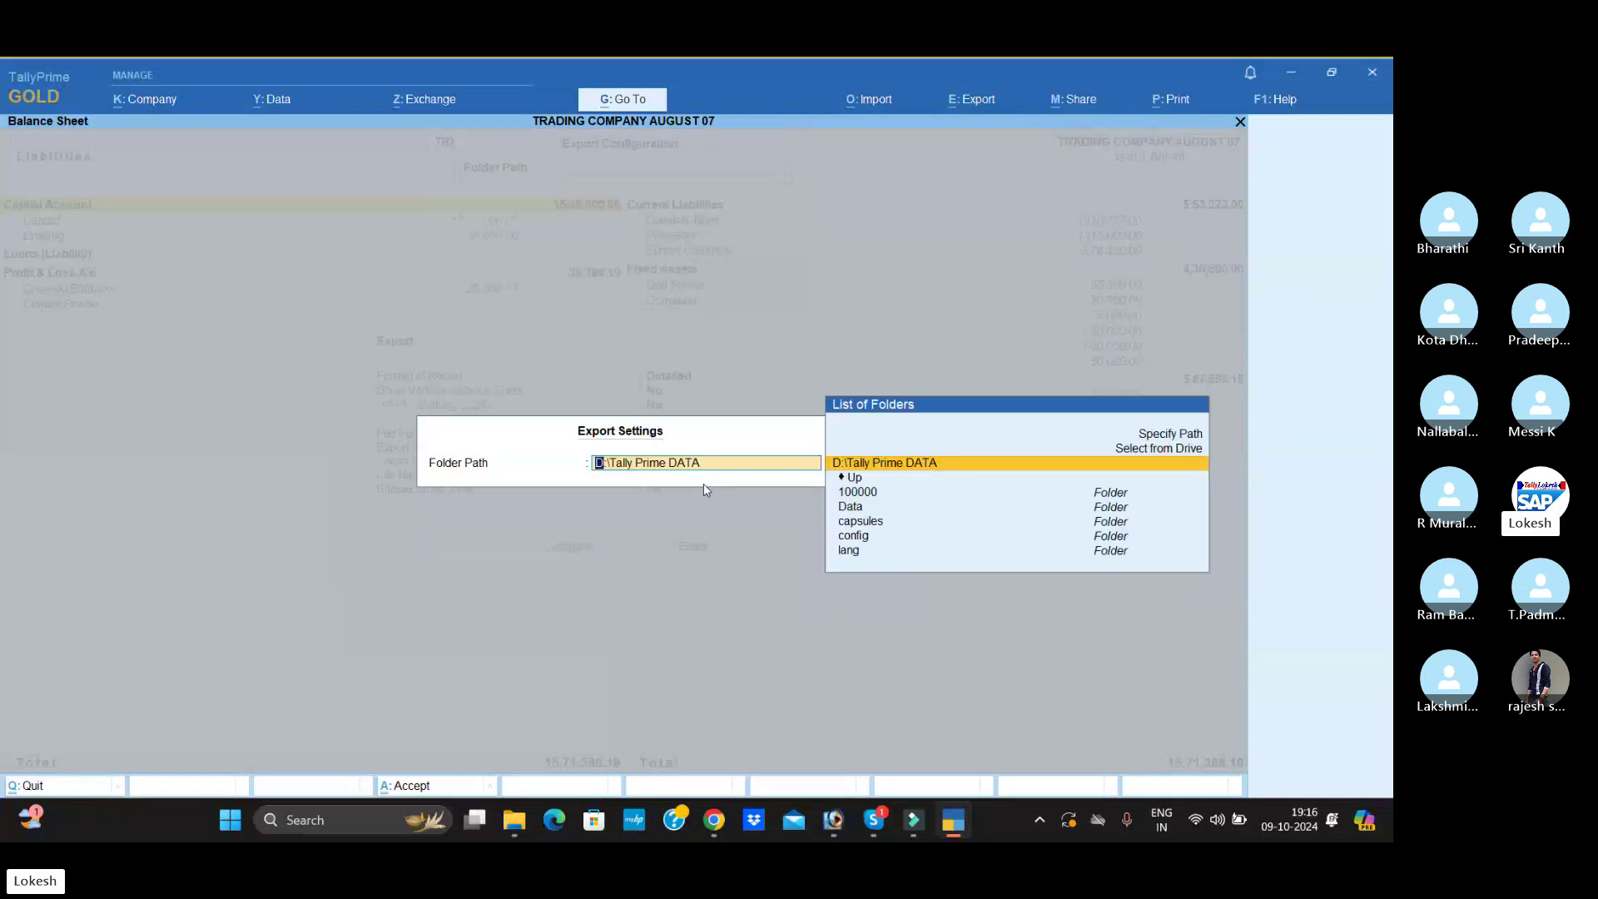
key(BackSpace)
key(Down)
key(Down)
key(Down)
key(Return)
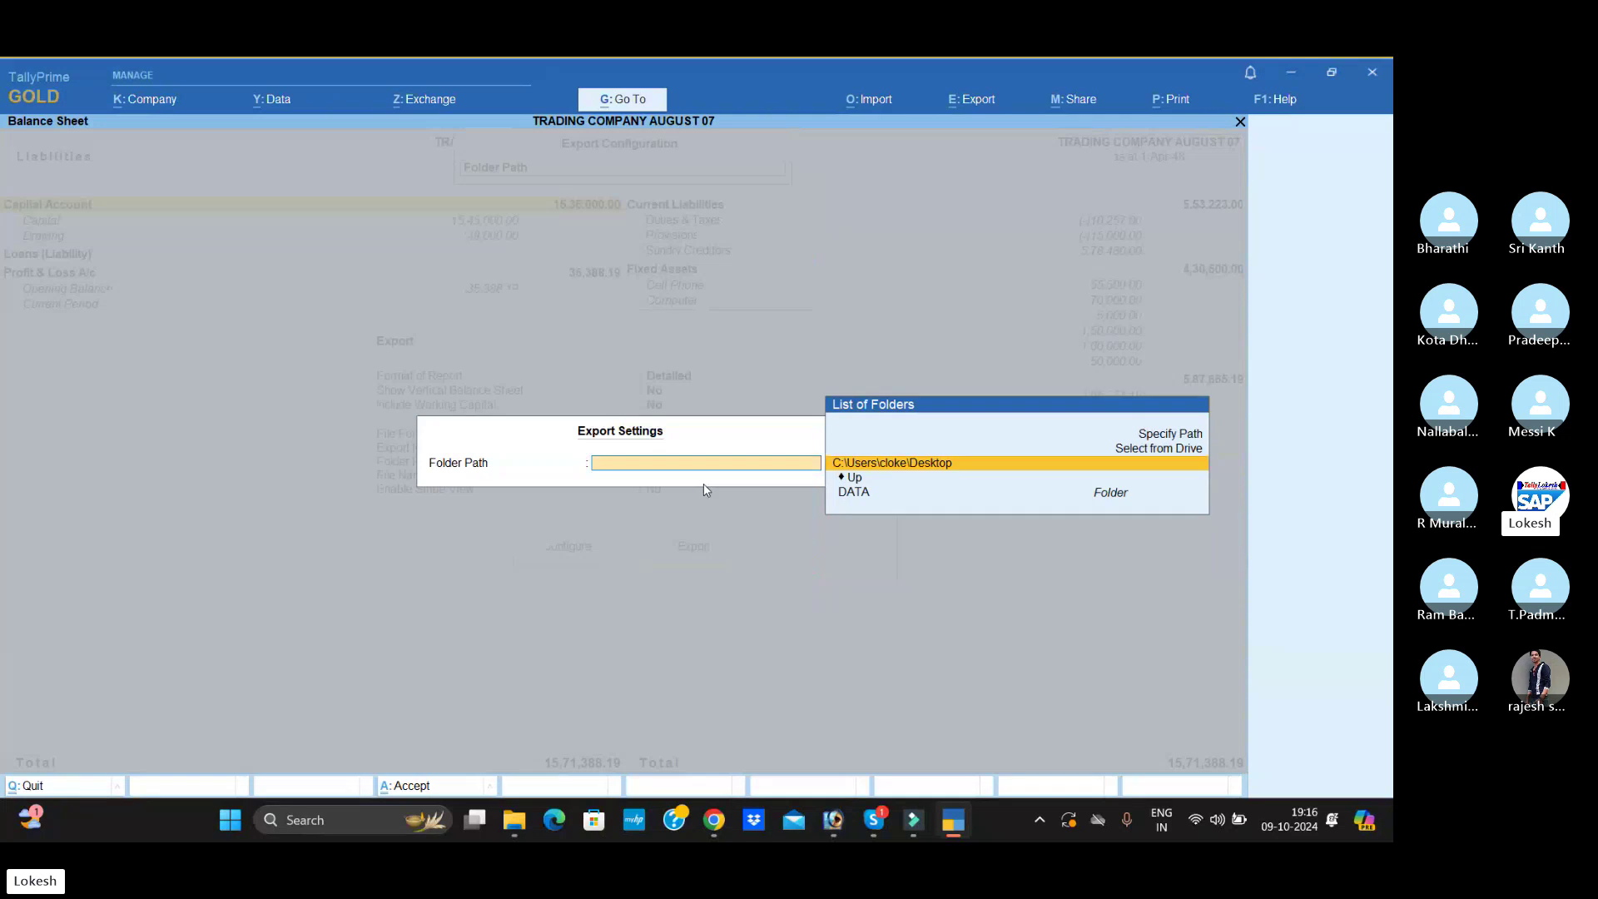
key(Down)
key(Down)
key(Return)
key(Return)
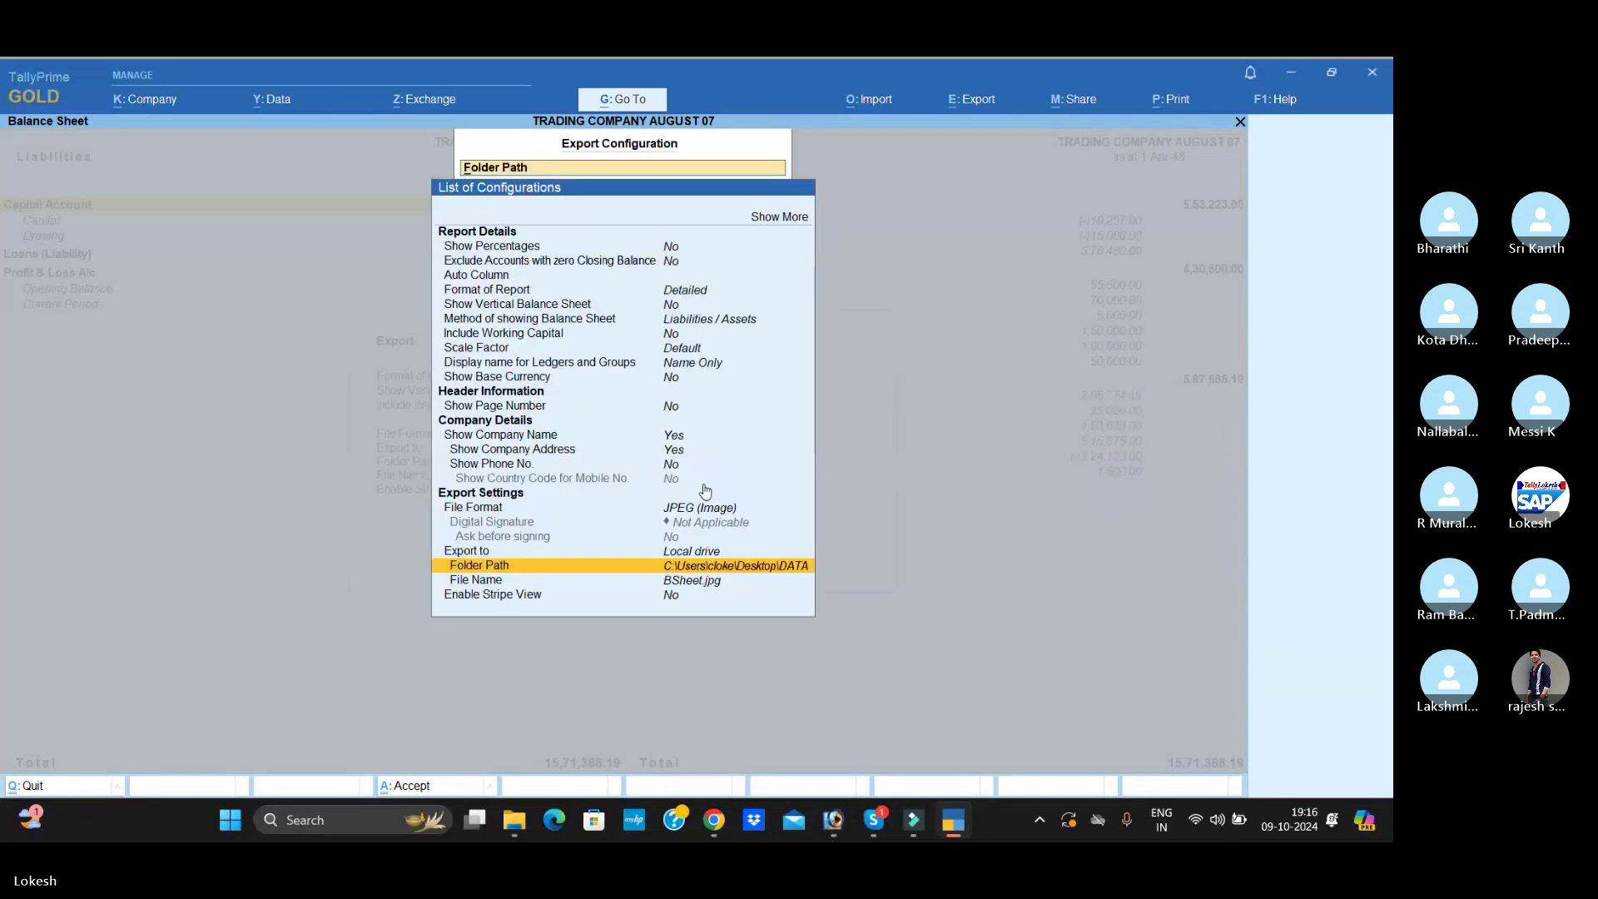
- Accept the export configuration and export the Balance Sheet as BSheet.jpg
key(ctrl+a)
key(Right)
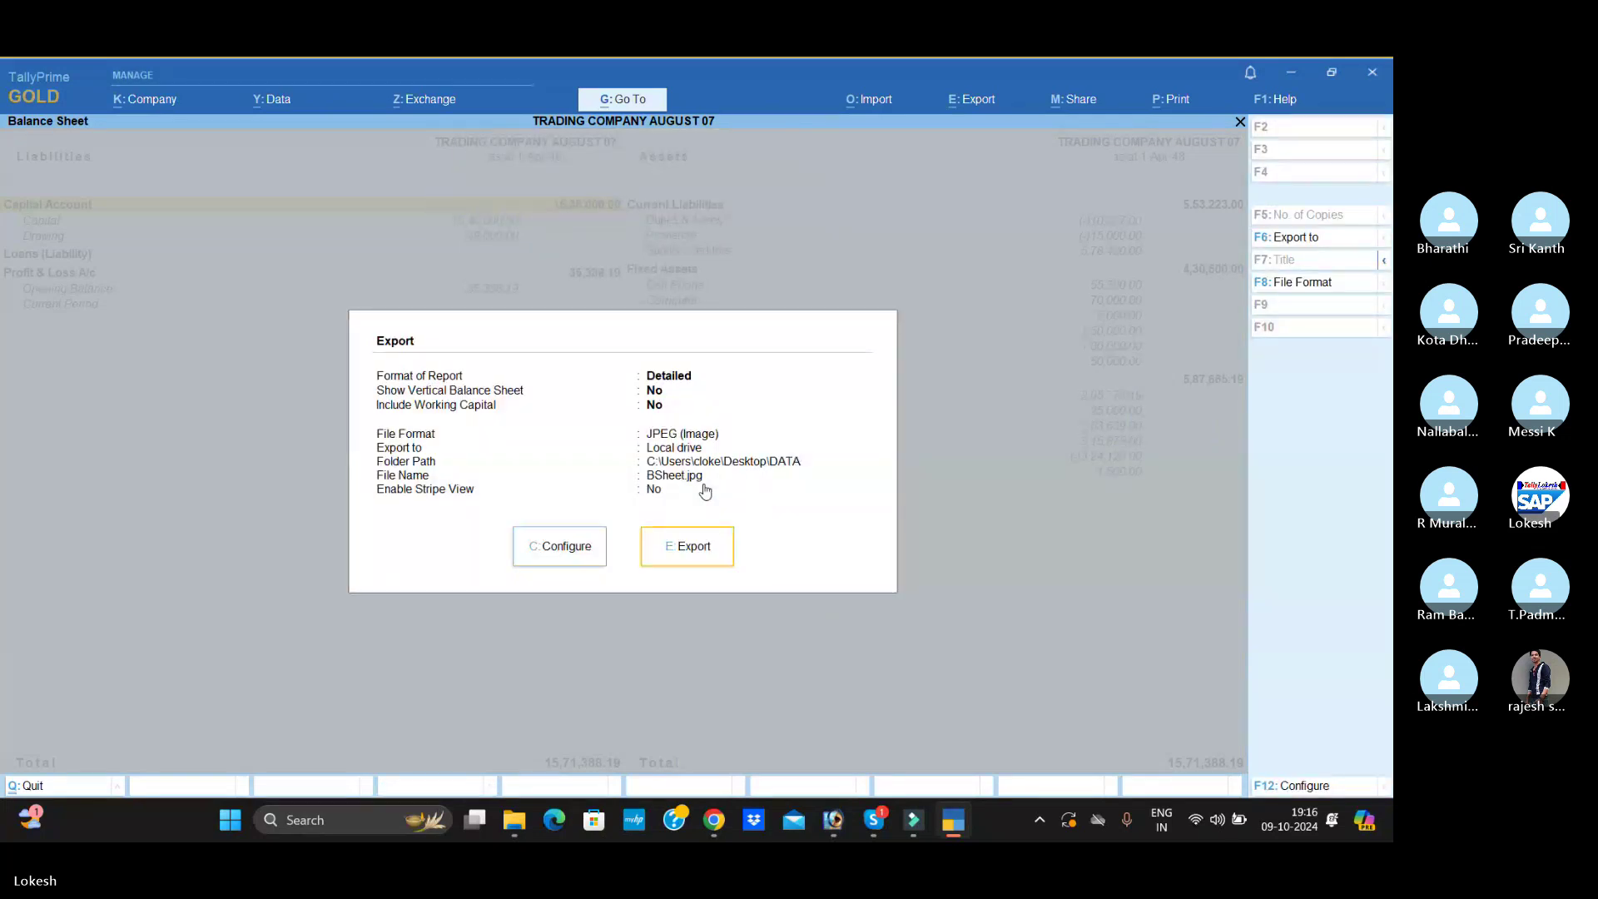
key(Return)
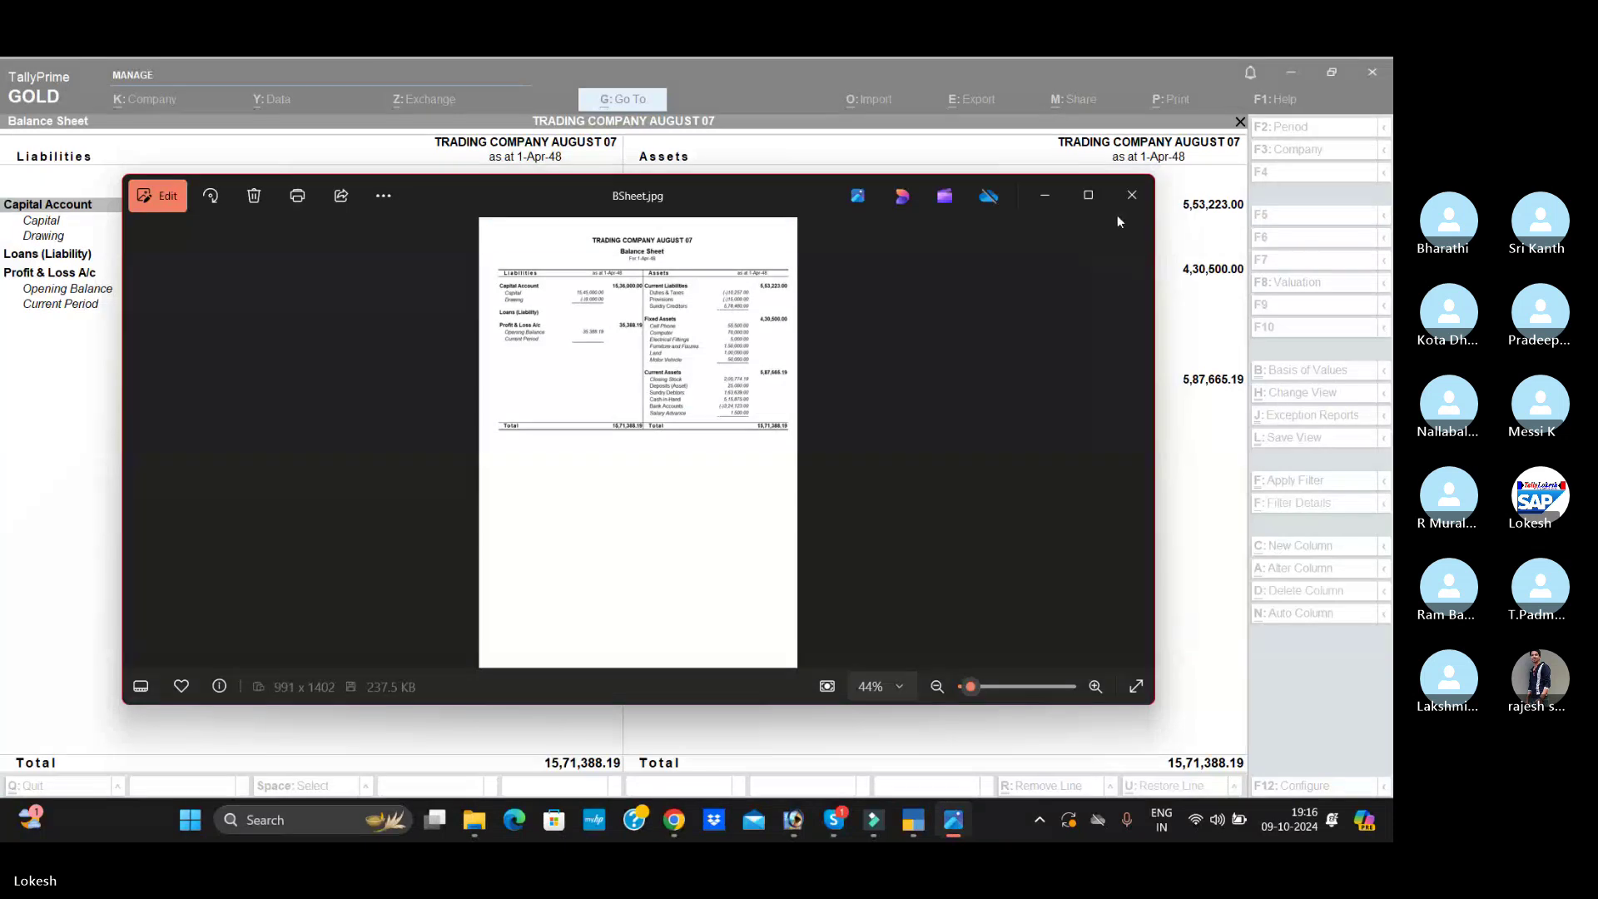
- Examine the exported Balance Sheet image full screen at 100% zoom and close the viewer
click(1095, 196)
double_click(761, 389)
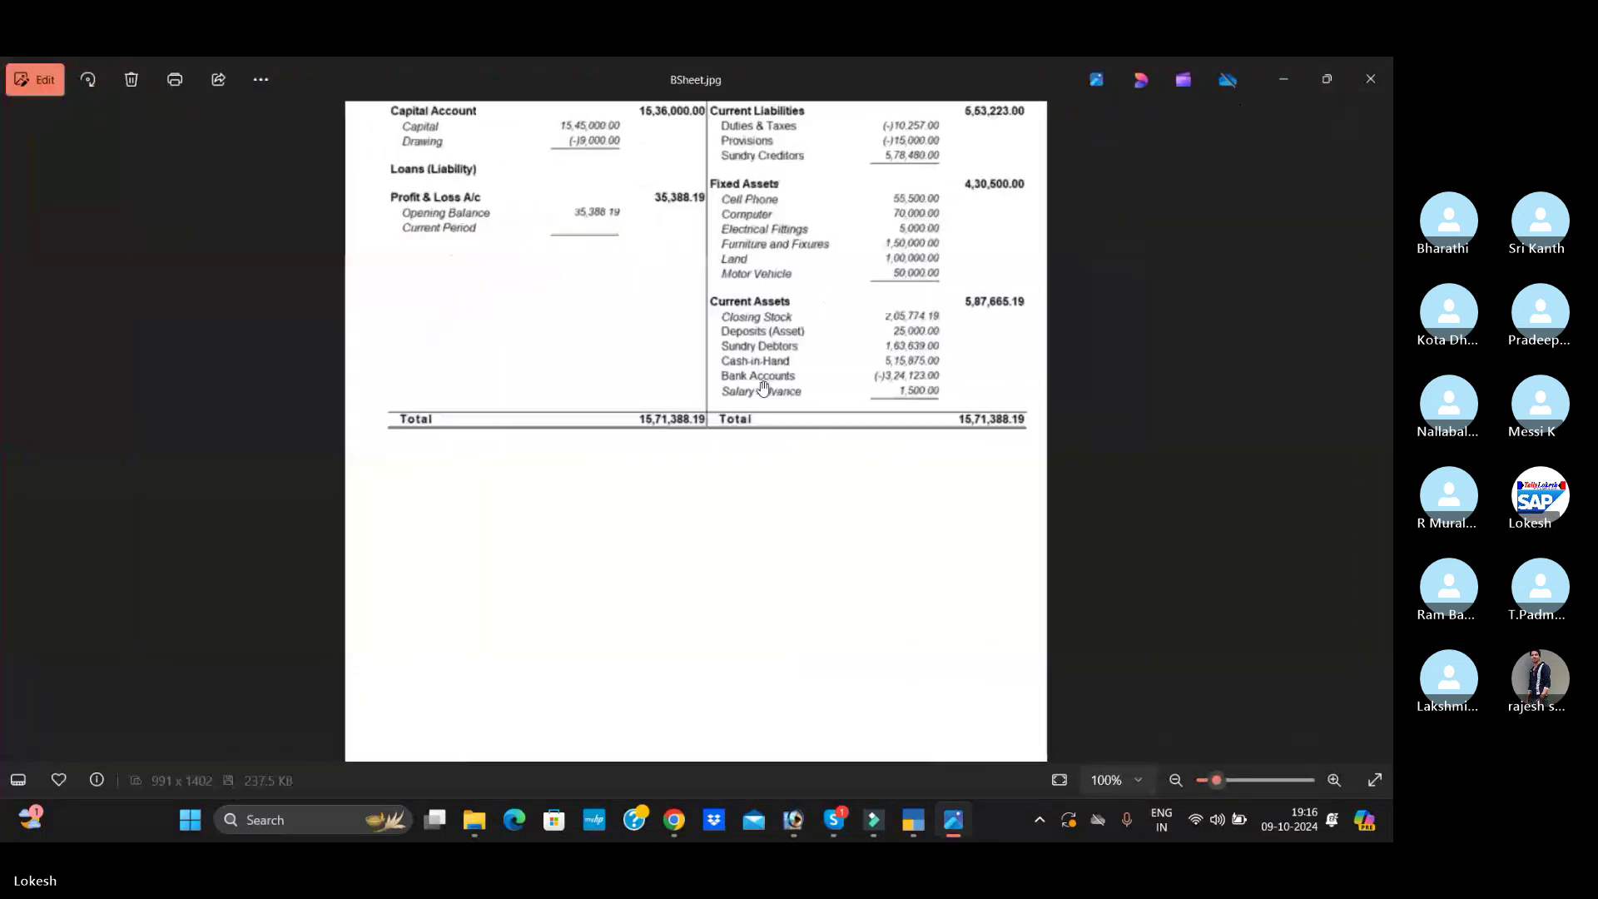
drag(762, 291, 748, 539)
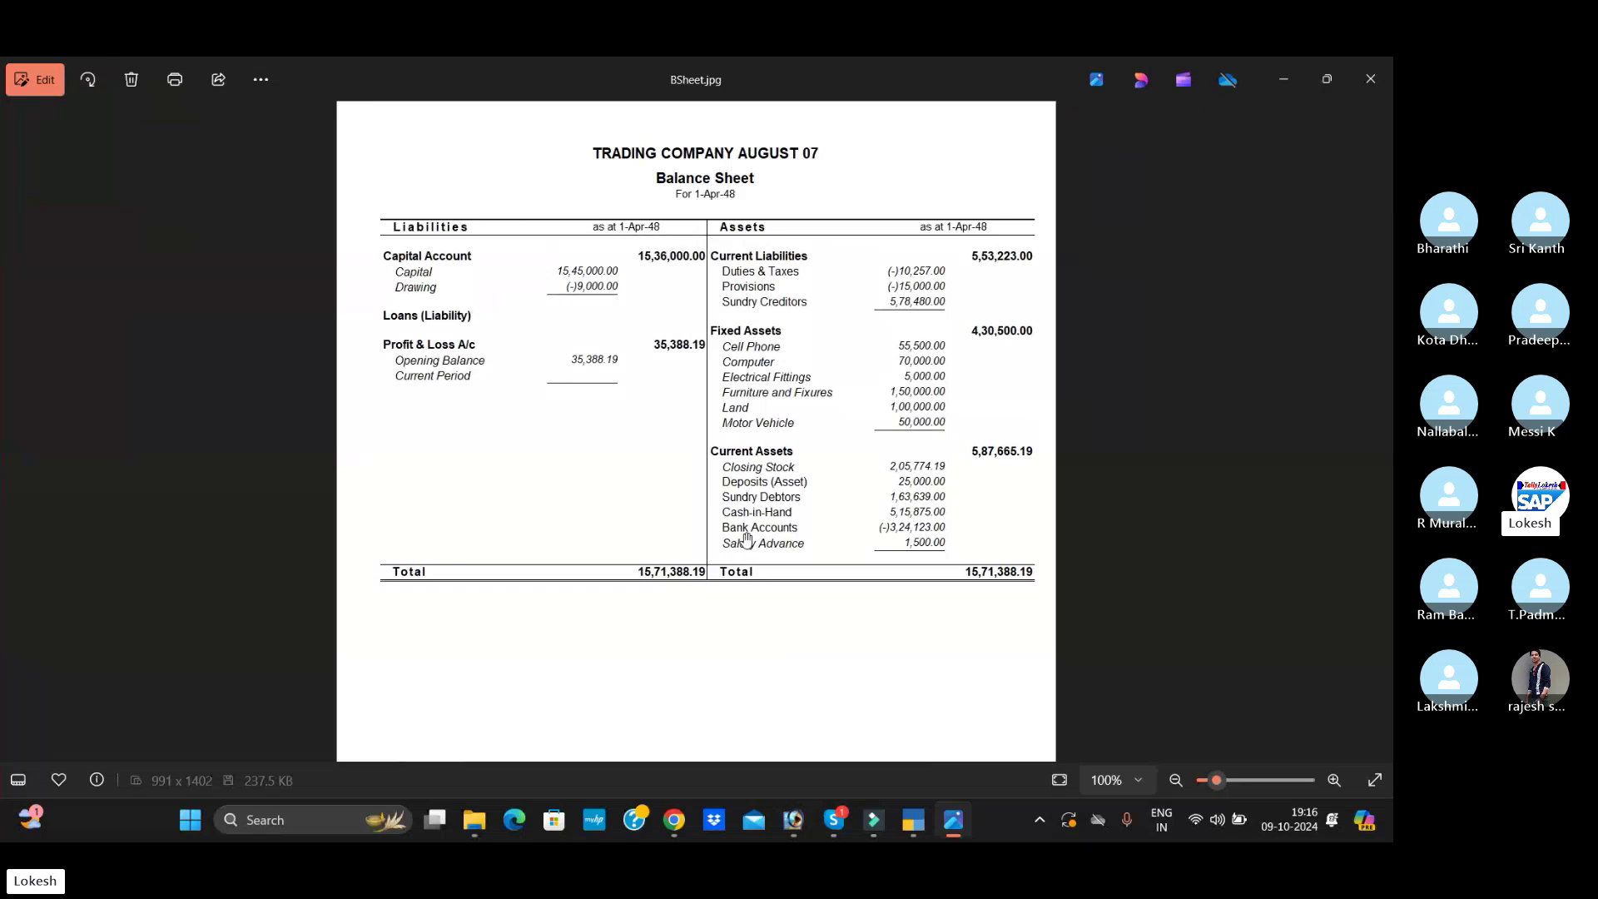
click(1366, 83)
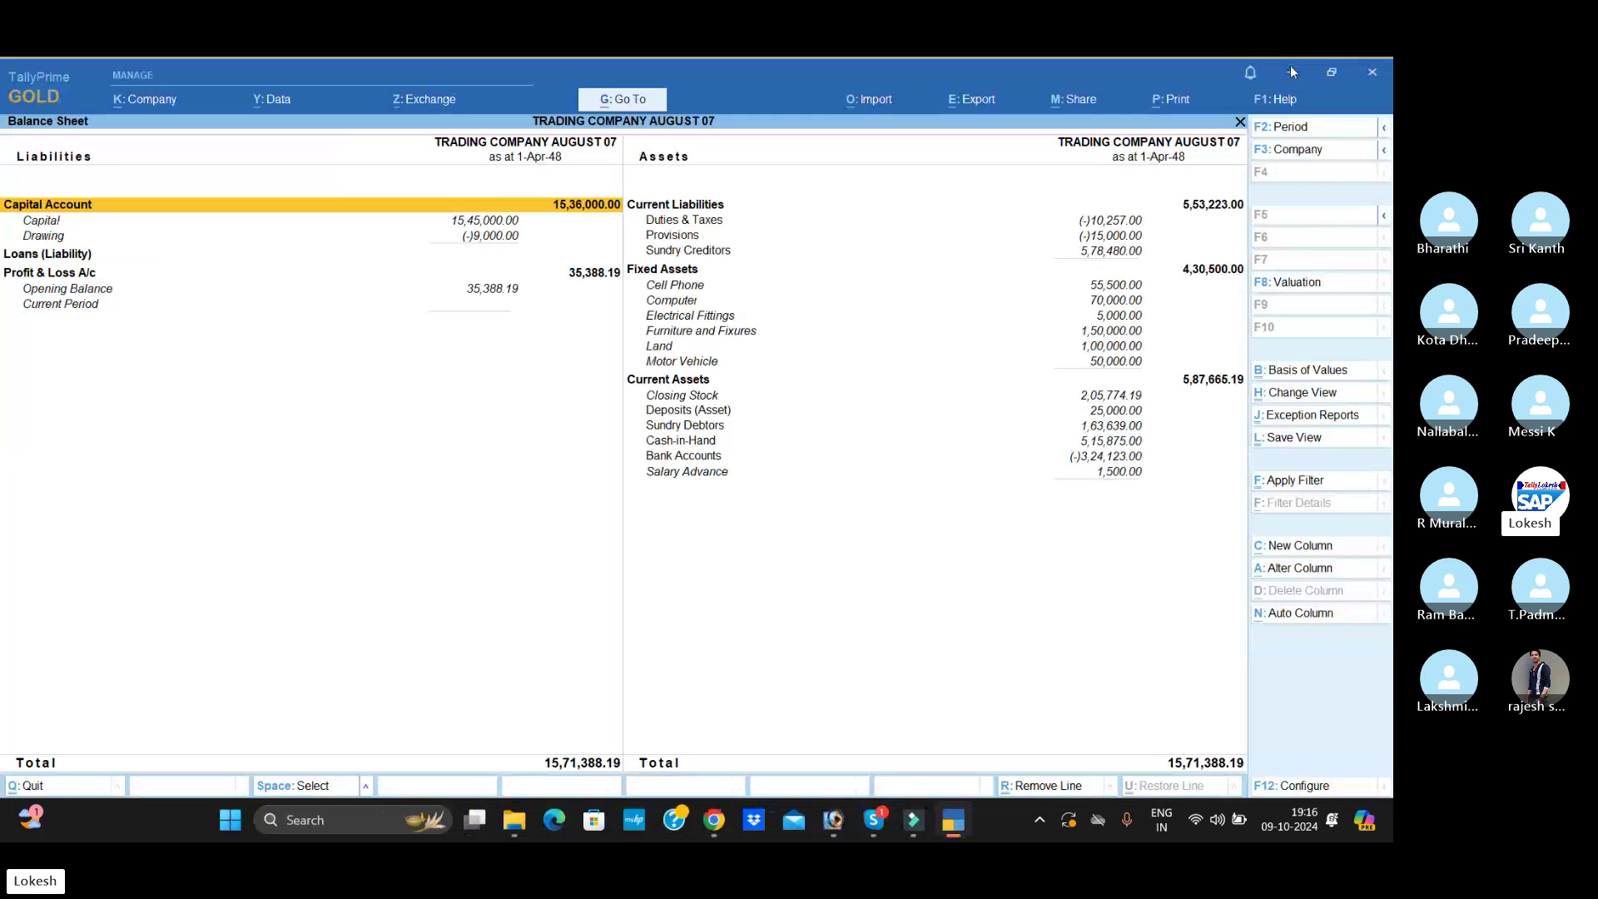
- Check the exported files in the DATA folder as large thumbnails and return to TallyPrime
click(1291, 68)
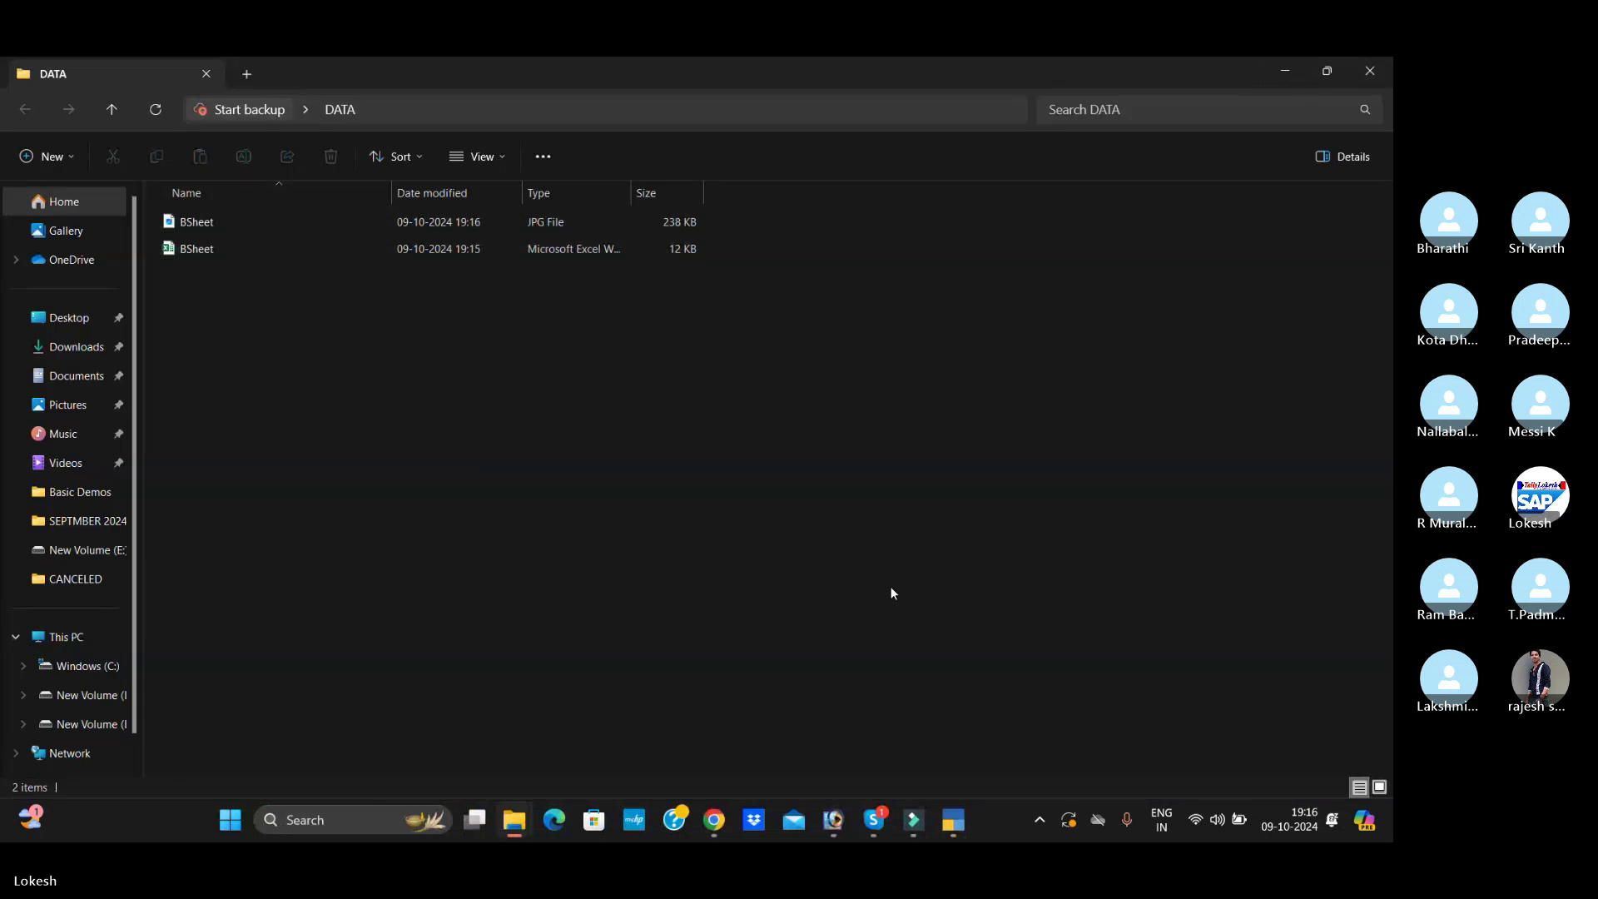
click(1384, 785)
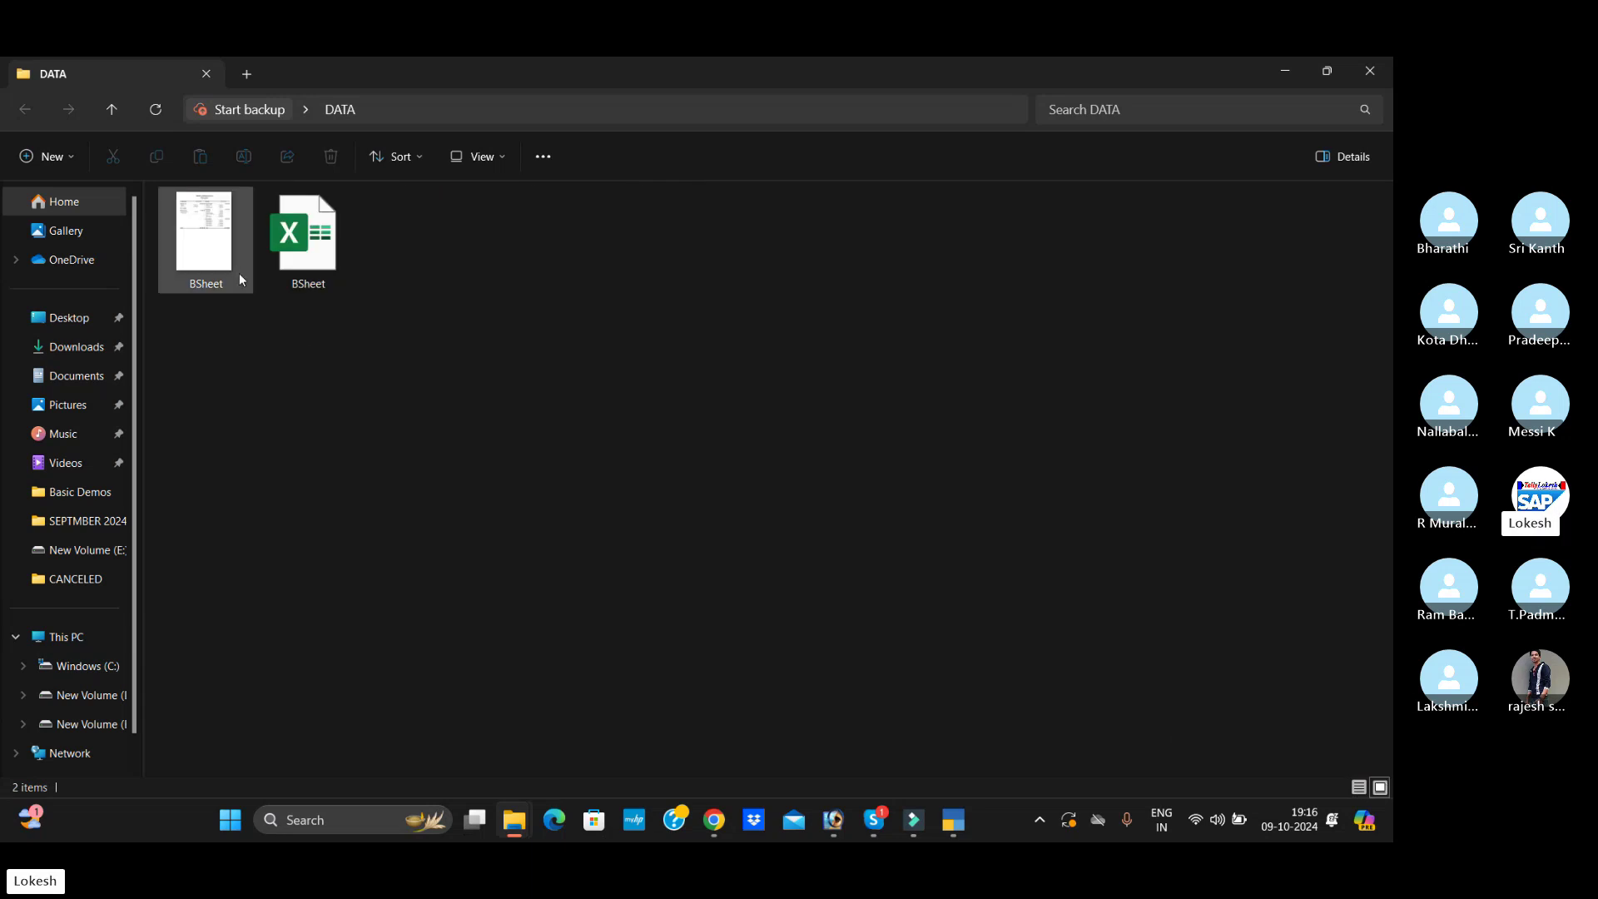
click(960, 827)
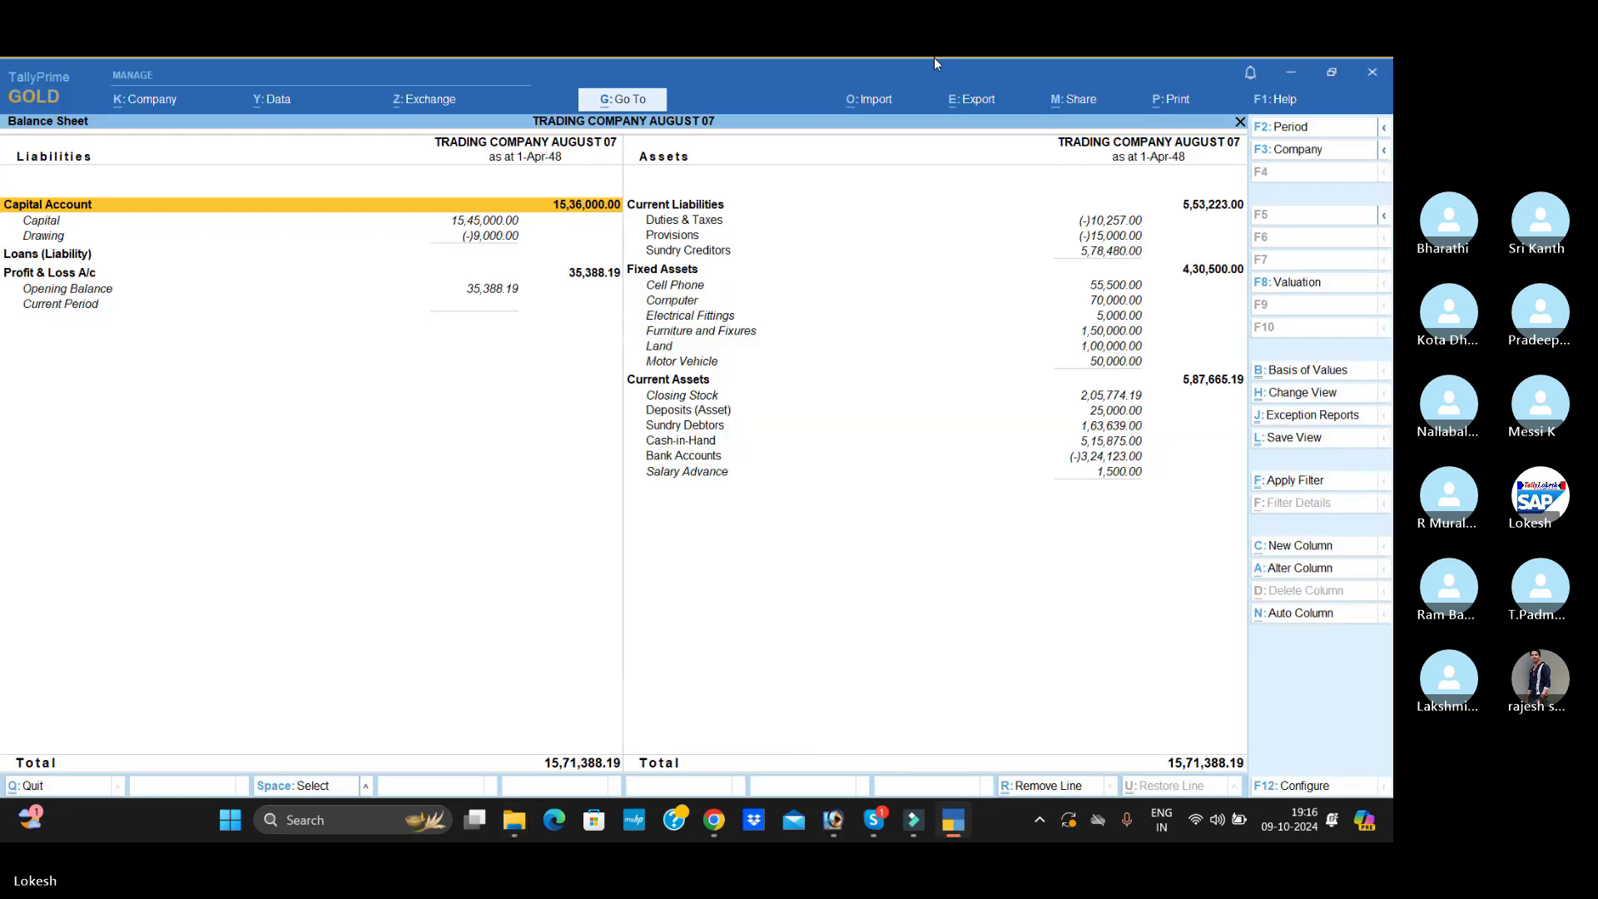
- Open the Balance Sheet's export configuration and set the file format to PDF (Read-only document) with the digital signature Not Applicable
click(976, 99)
click(997, 160)
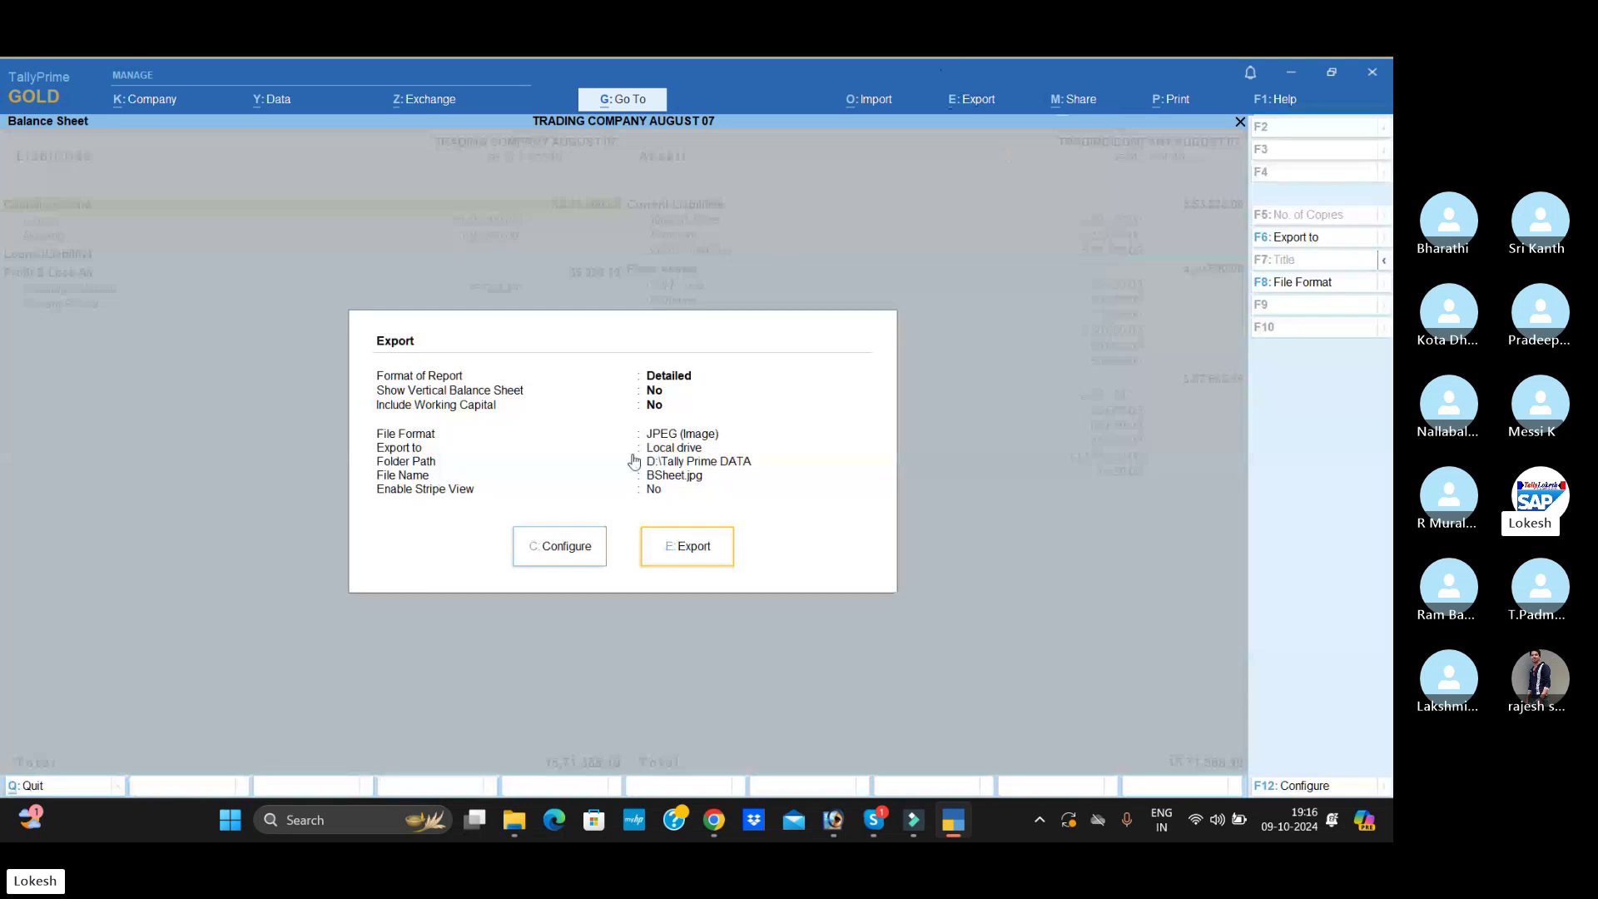
click(591, 552)
click(688, 513)
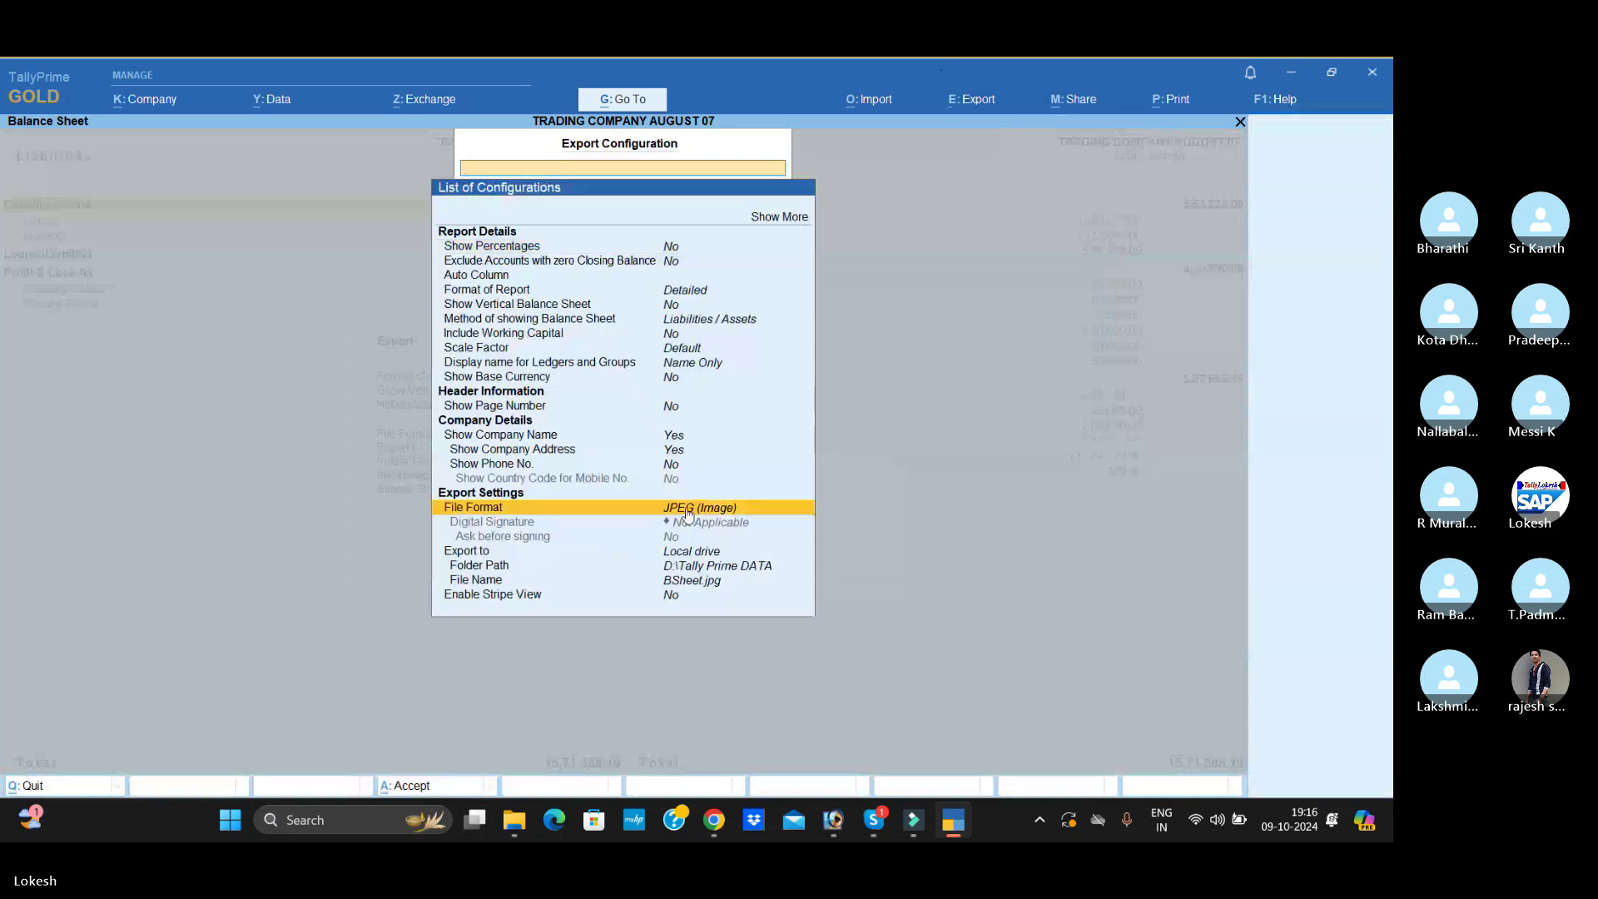
click(689, 514)
key(Down)
key(Return)
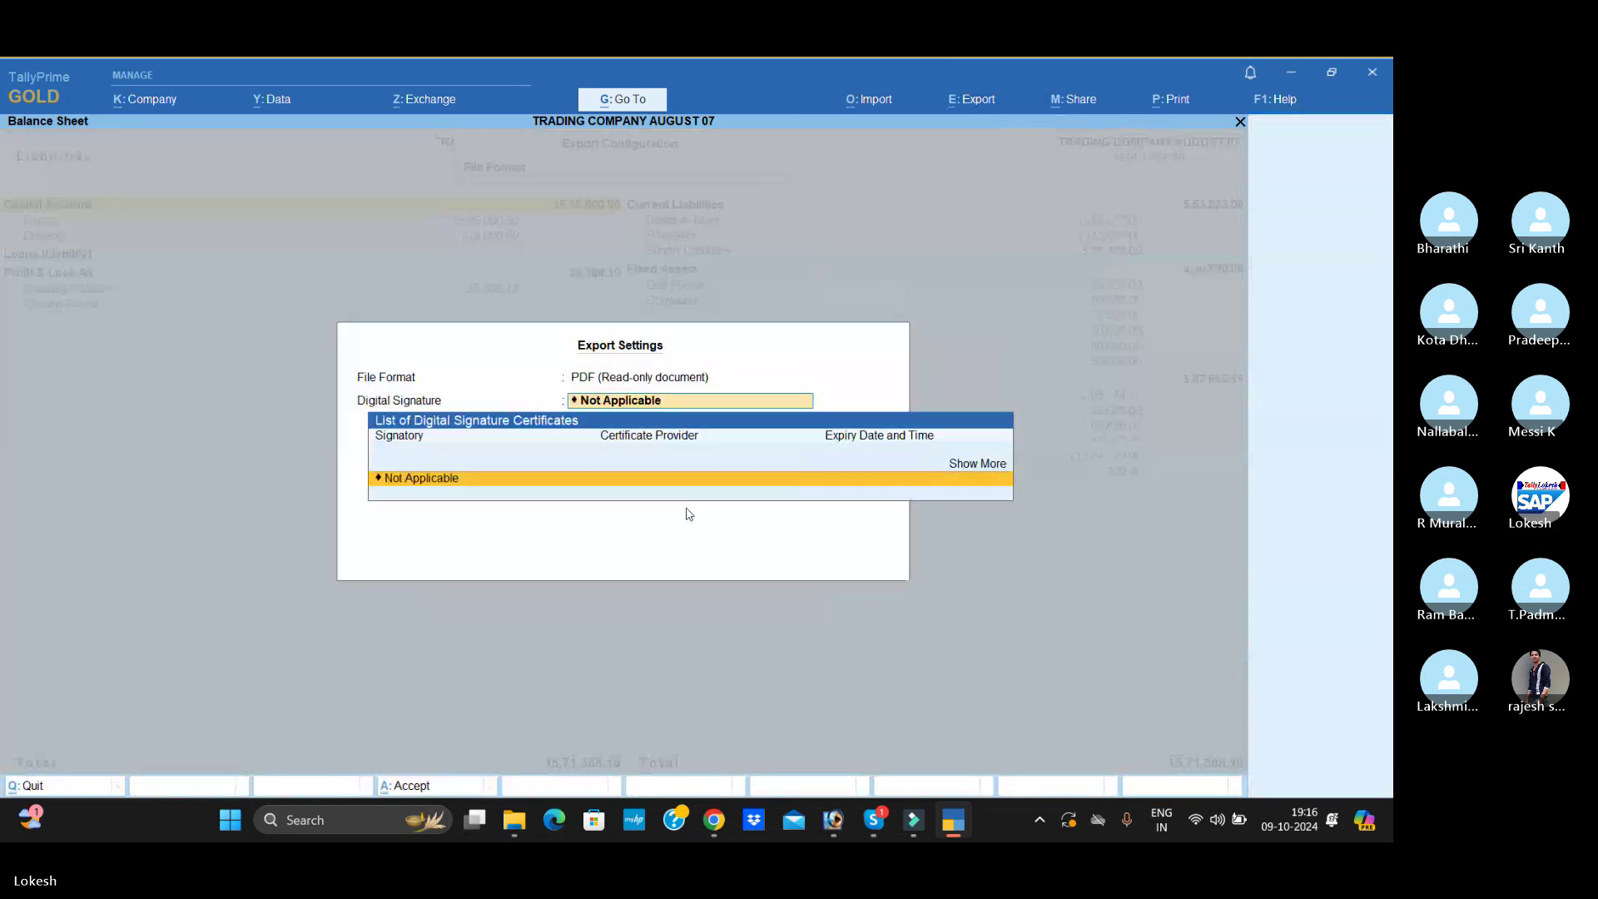
key(Return)
- Set the PDF export's folder path to the DATA folder on the Desktop
key(Down)
key(Down)
key(Down)
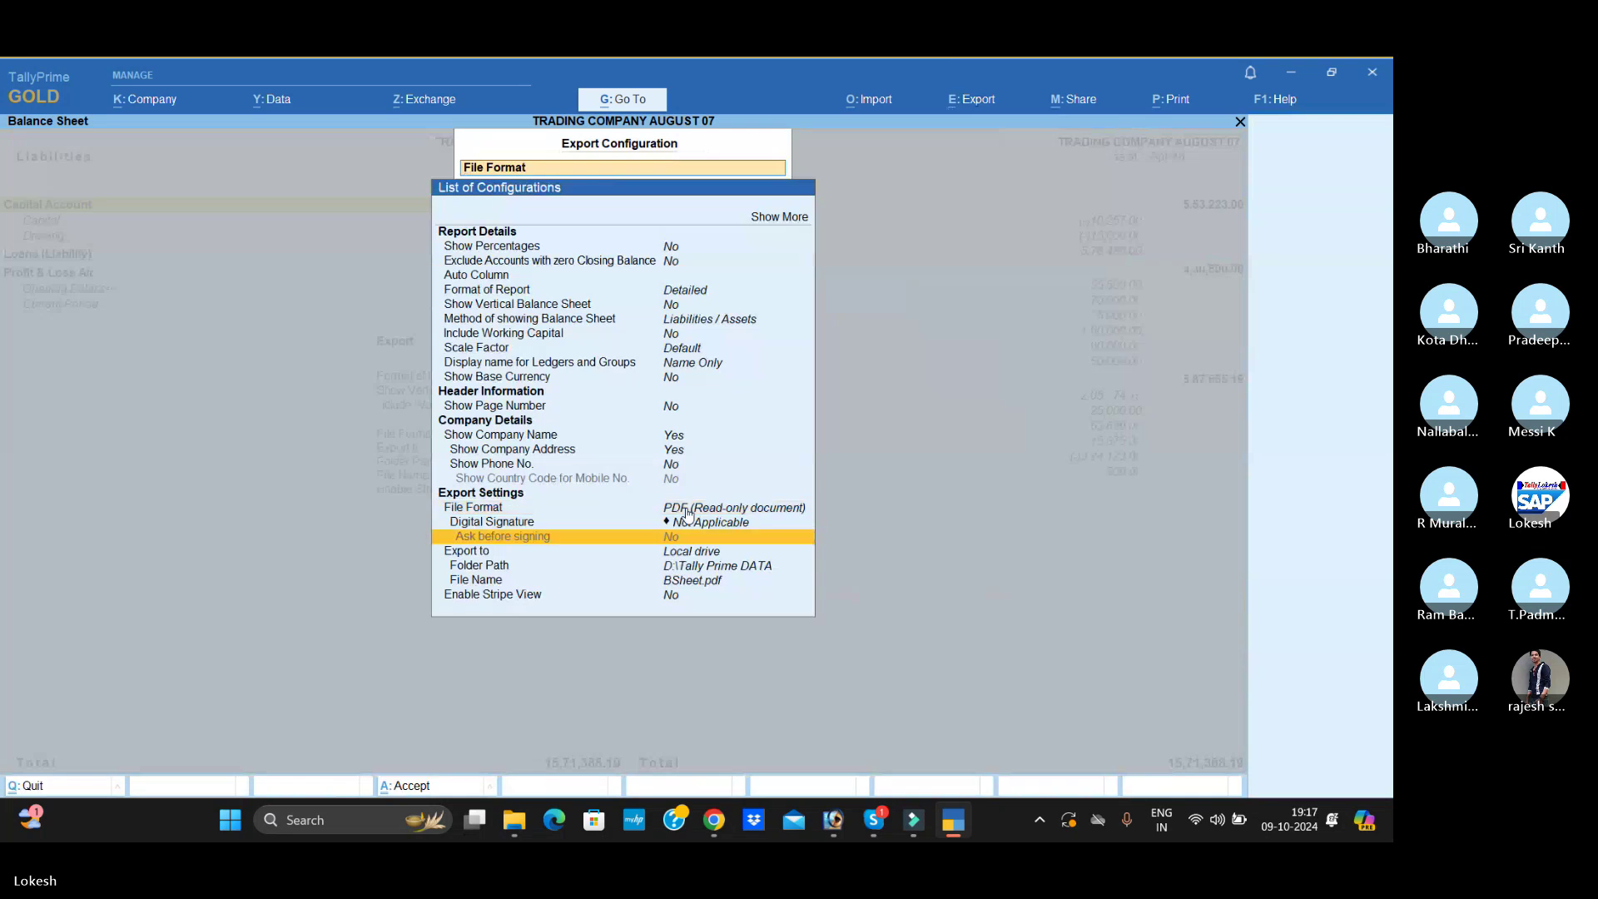
key(Return)
key(Up)
key(Return)
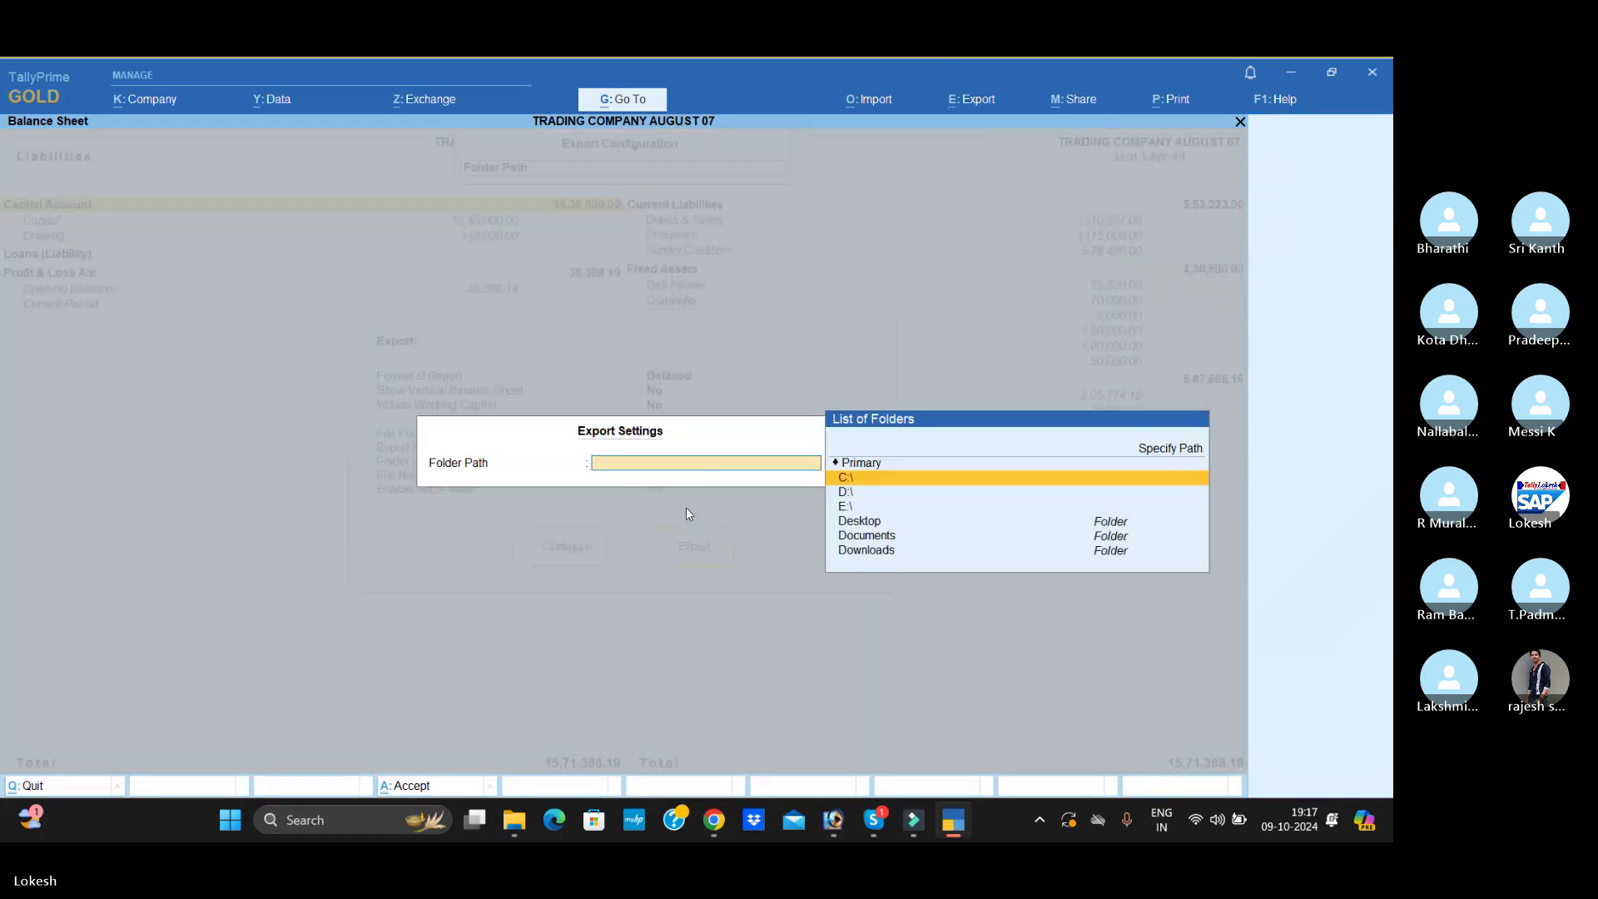
key(Down)
key(Down)
key(Down)
key(Return)
key(Down)
key(Down)
key(Return)
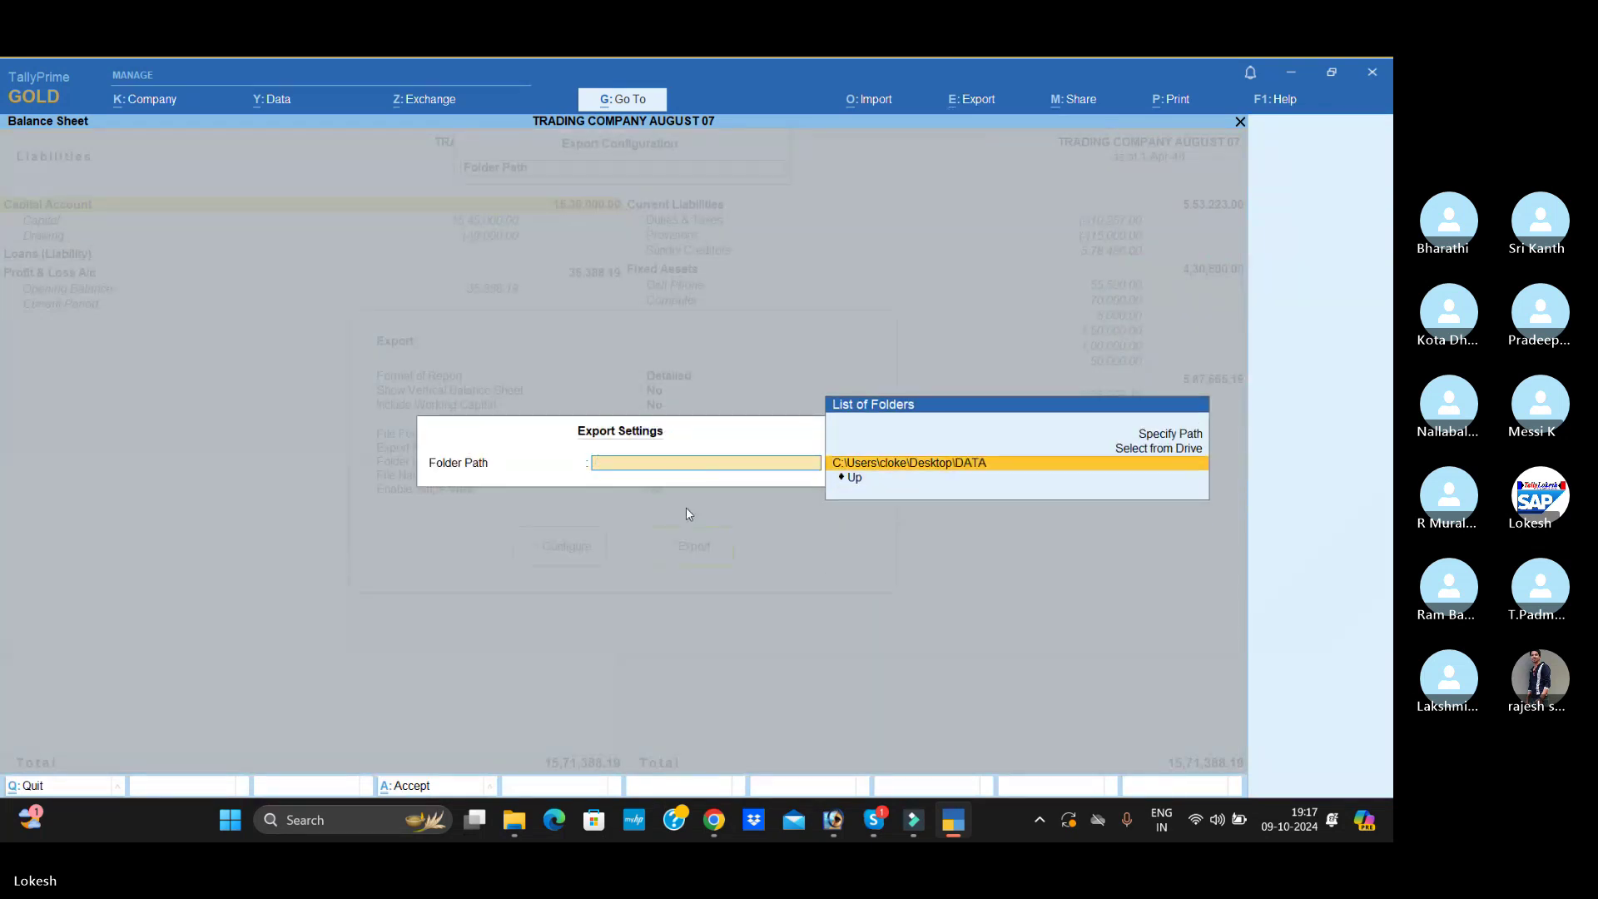
key(Return)
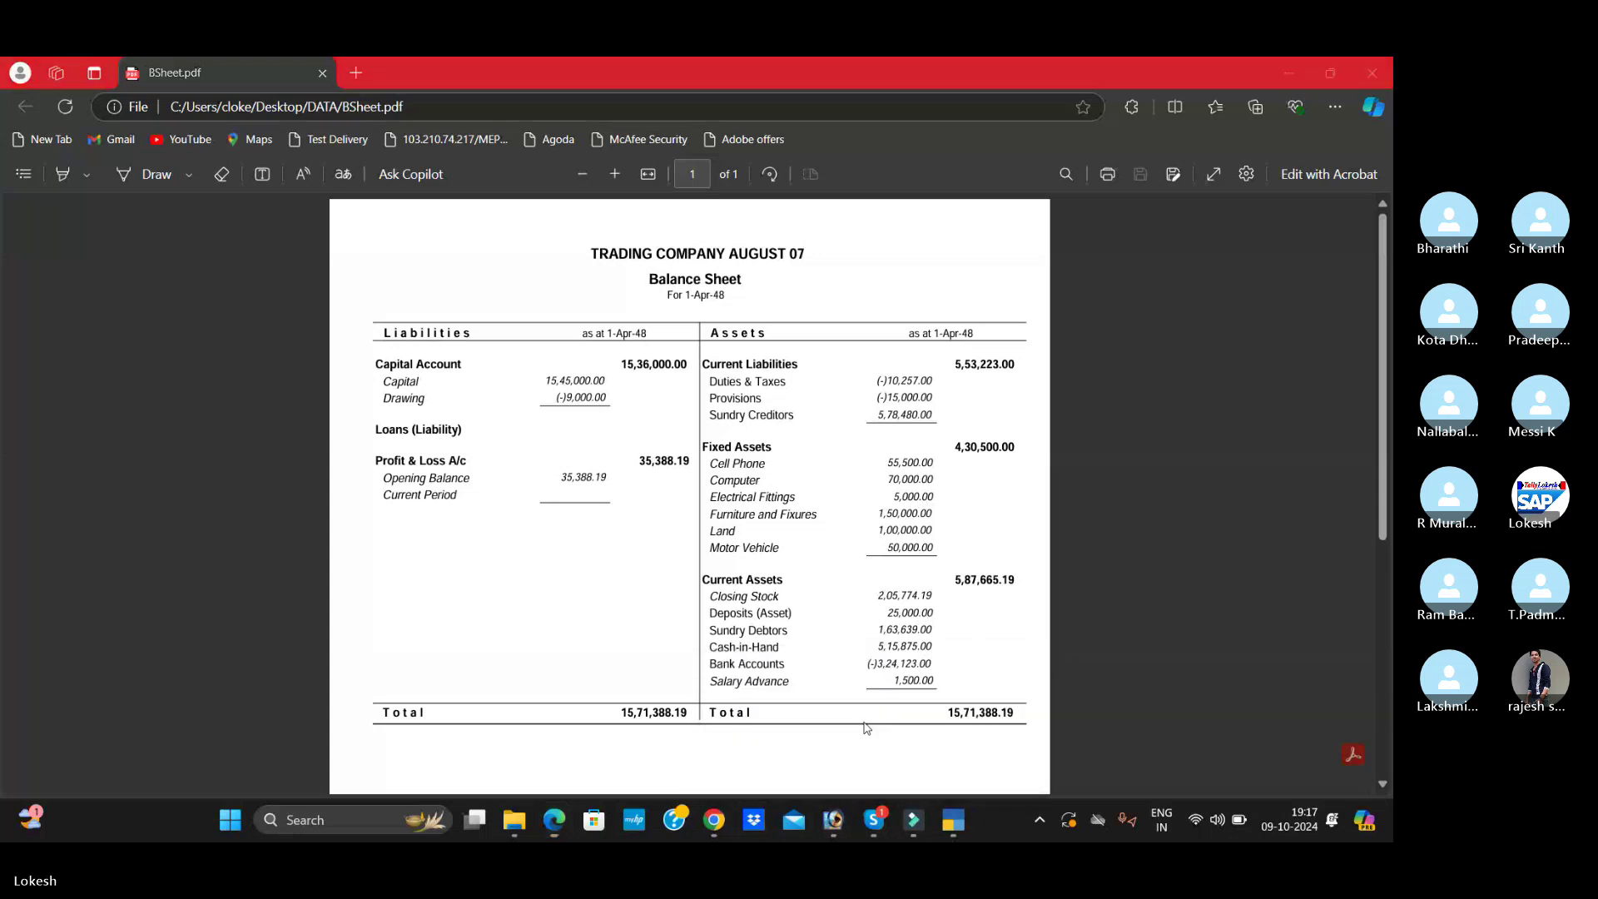
- Minimize the Skype call window and close the exported BSheet.pdf to return to TallyPrime
click(1286, 74)
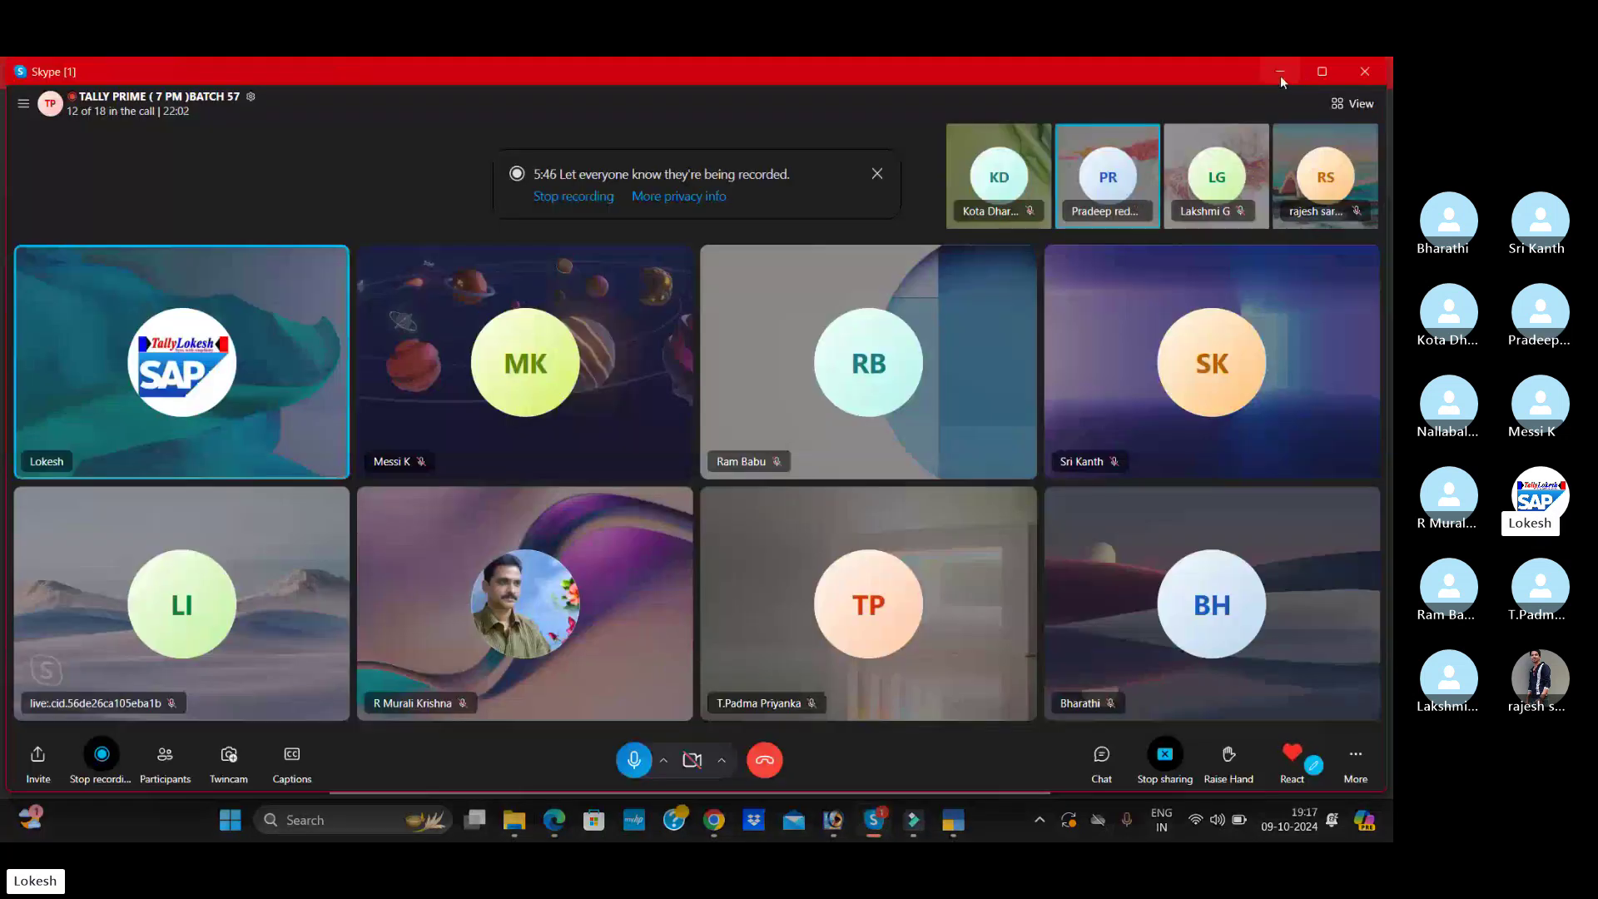
click(1280, 75)
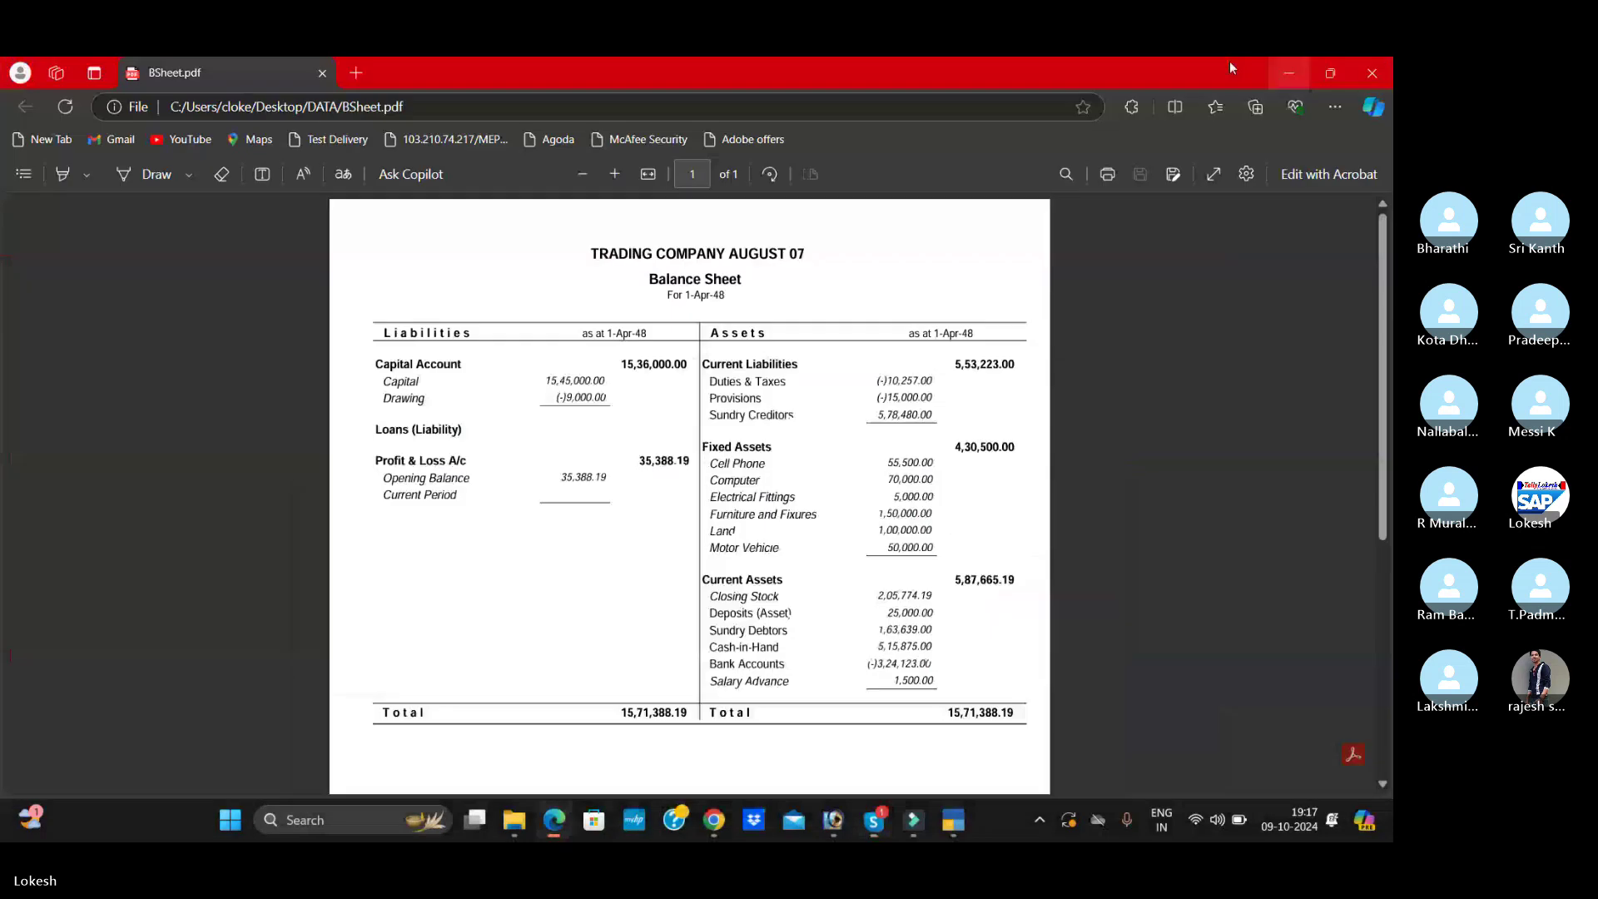
click(1379, 75)
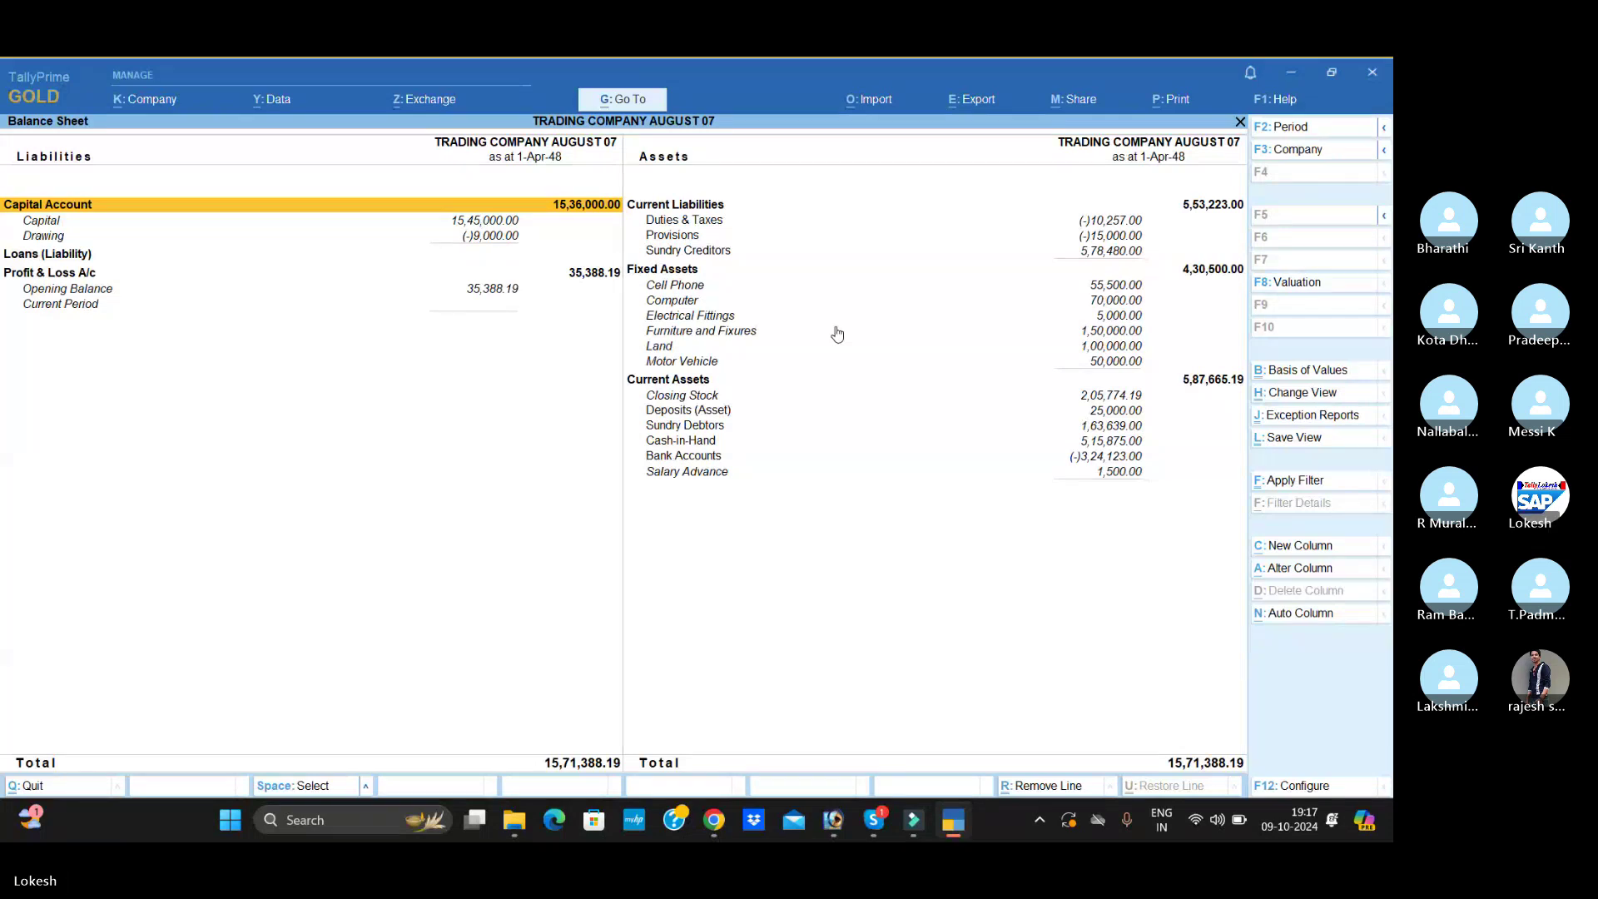
- View the Profit & Loss A/c in detailed form and return to the Gateway of Tally
key(Escape)
key(p)
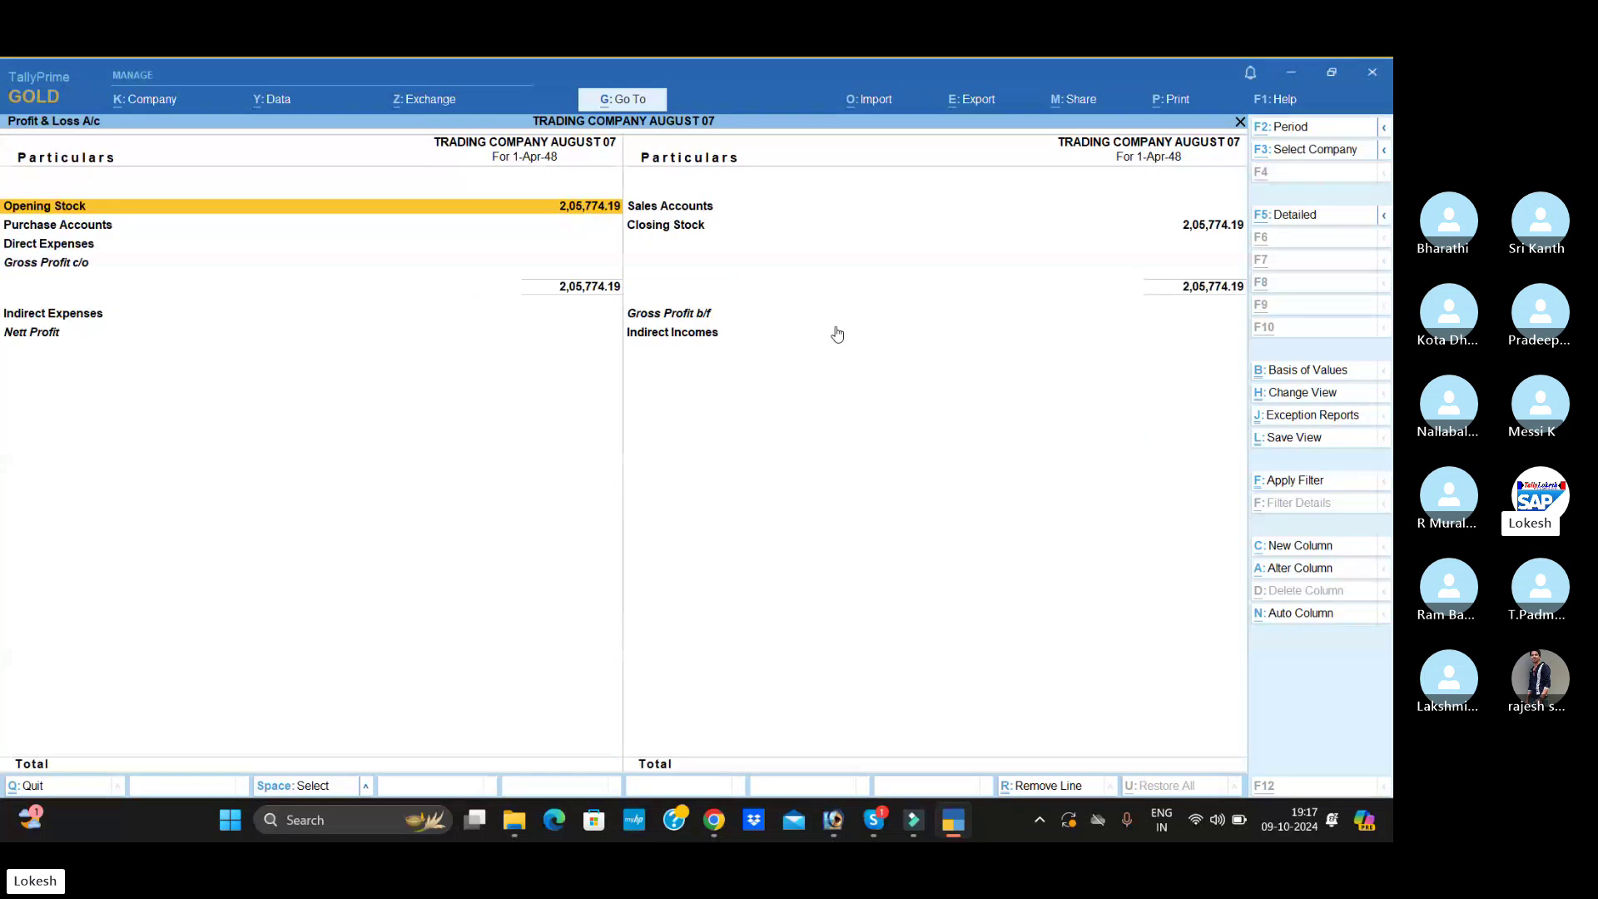
key(alt+F5)
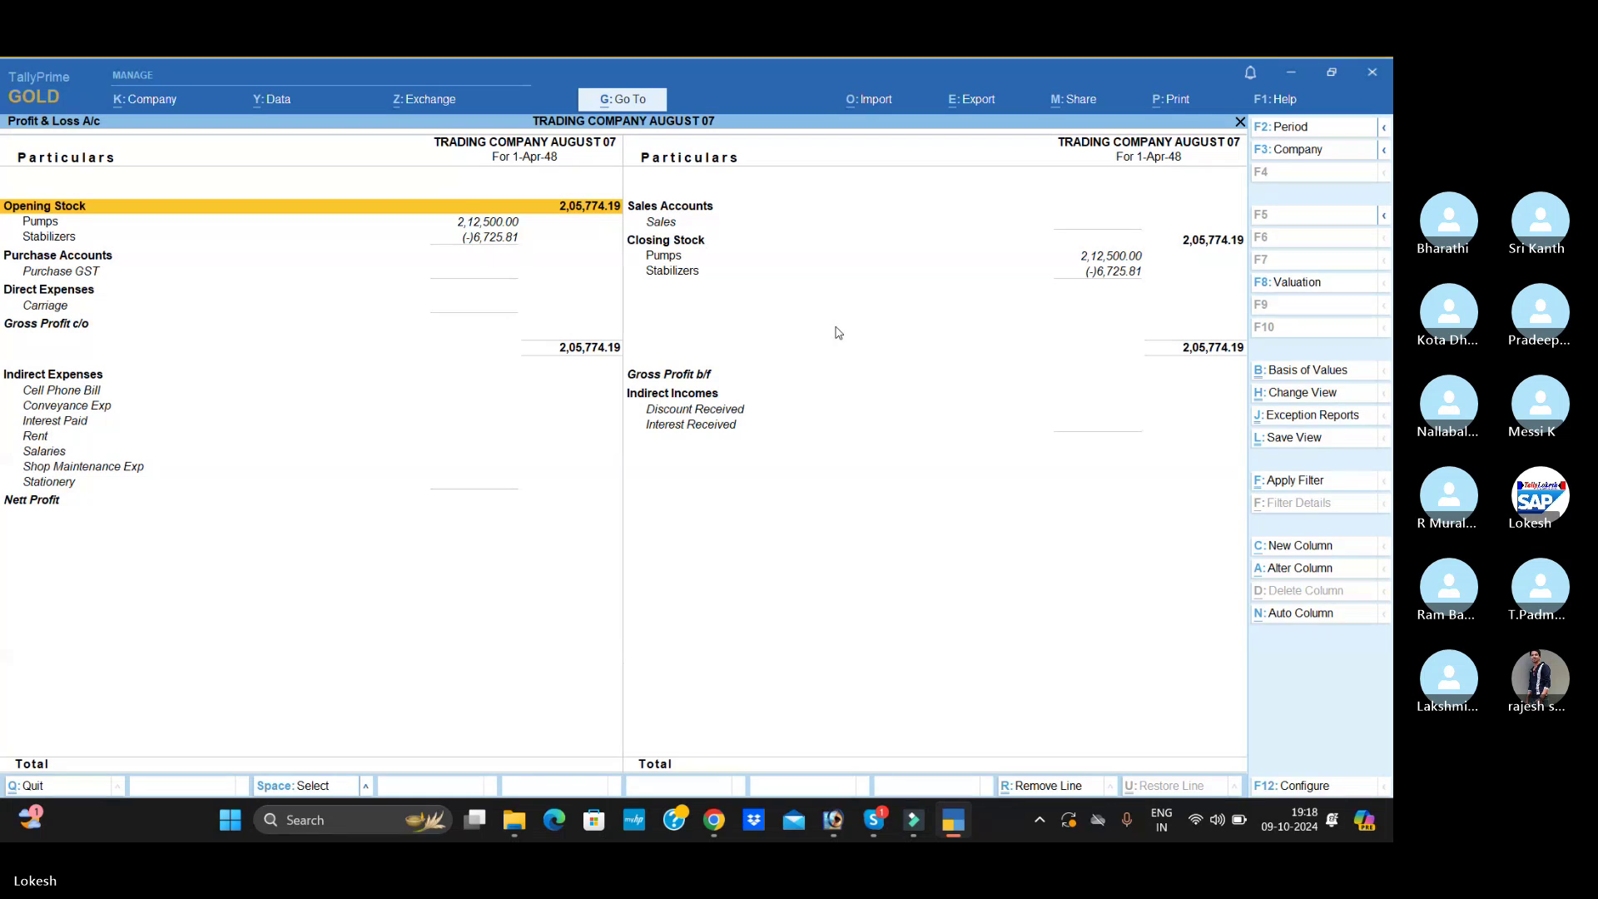
key(Escape)
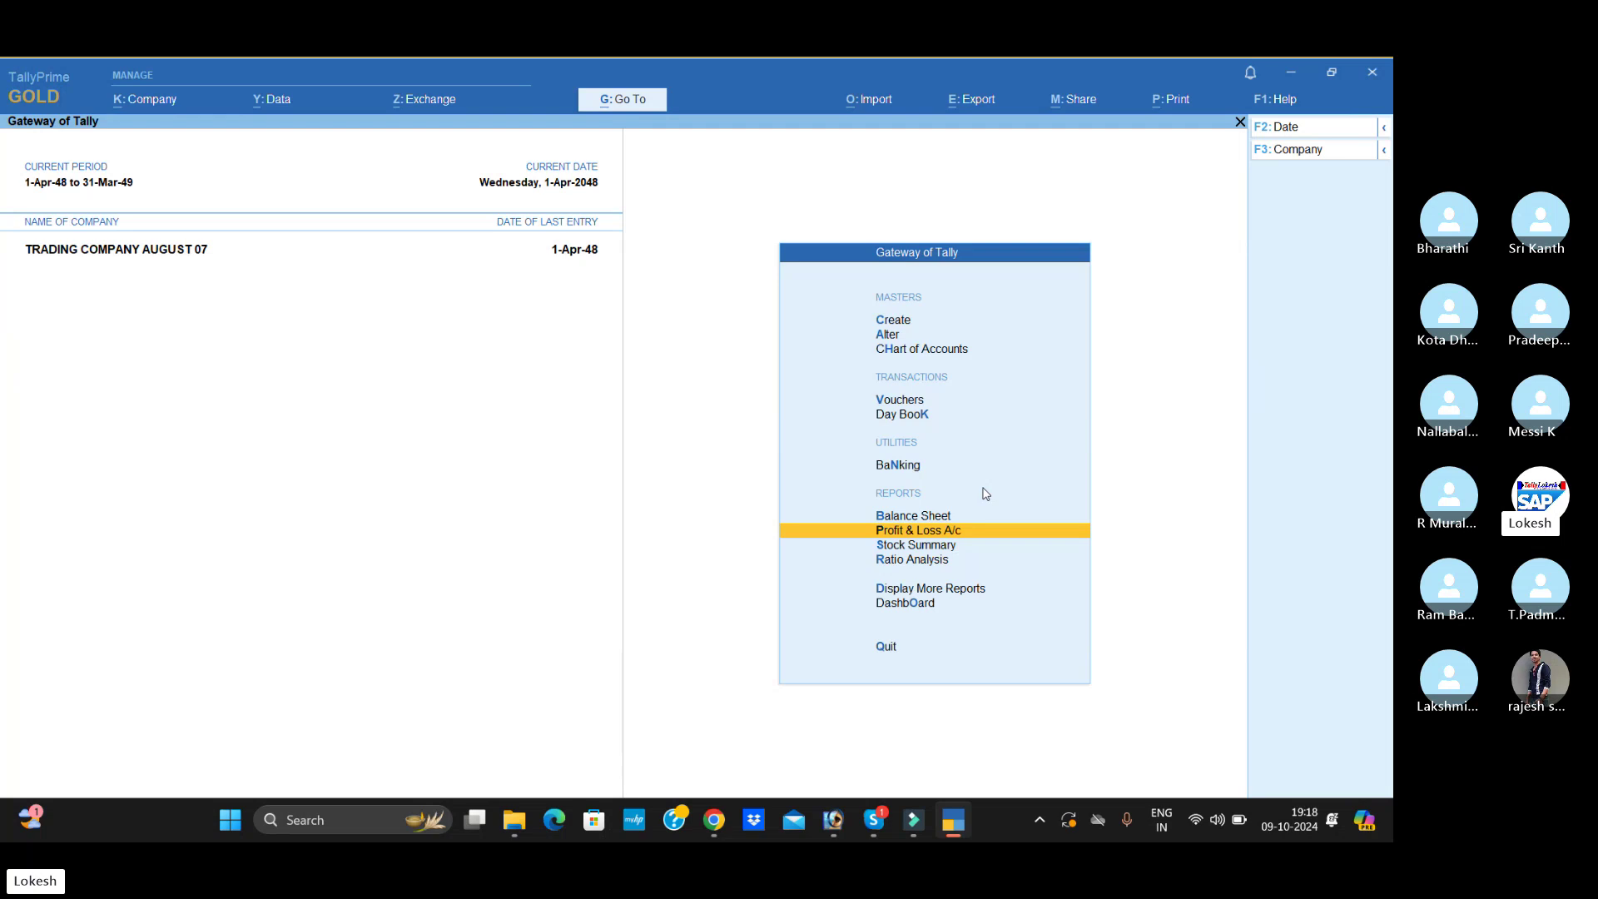
- Open the company's Trial Balance from the additional accounting reports in detailed form
key(Down)
key(Down)
key(Down)
key(Return)
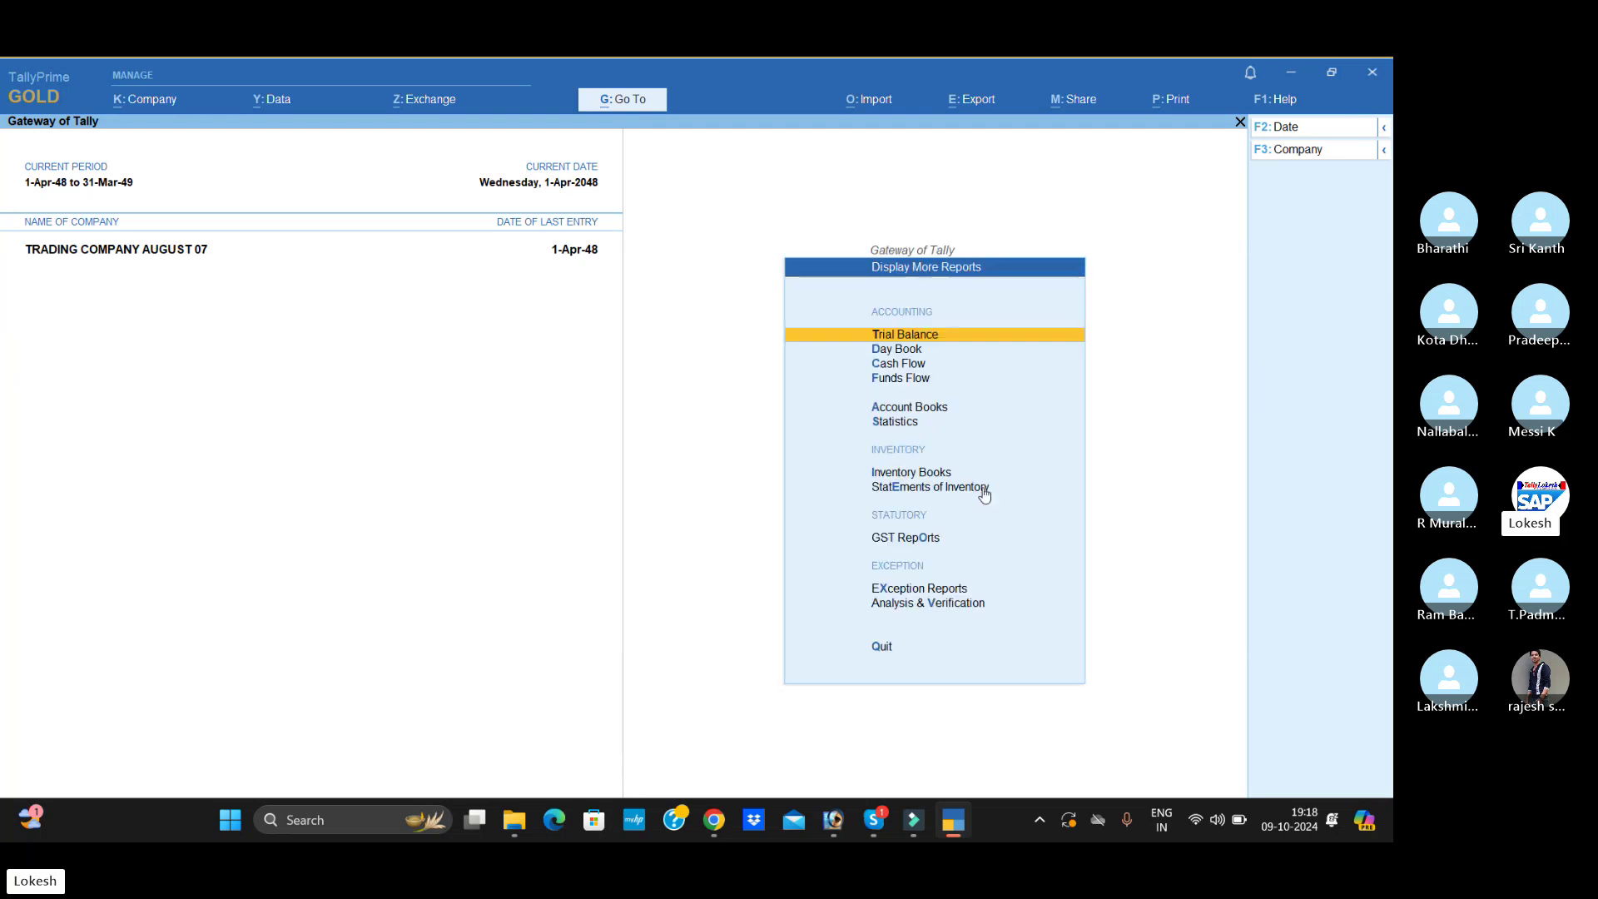
key(Return)
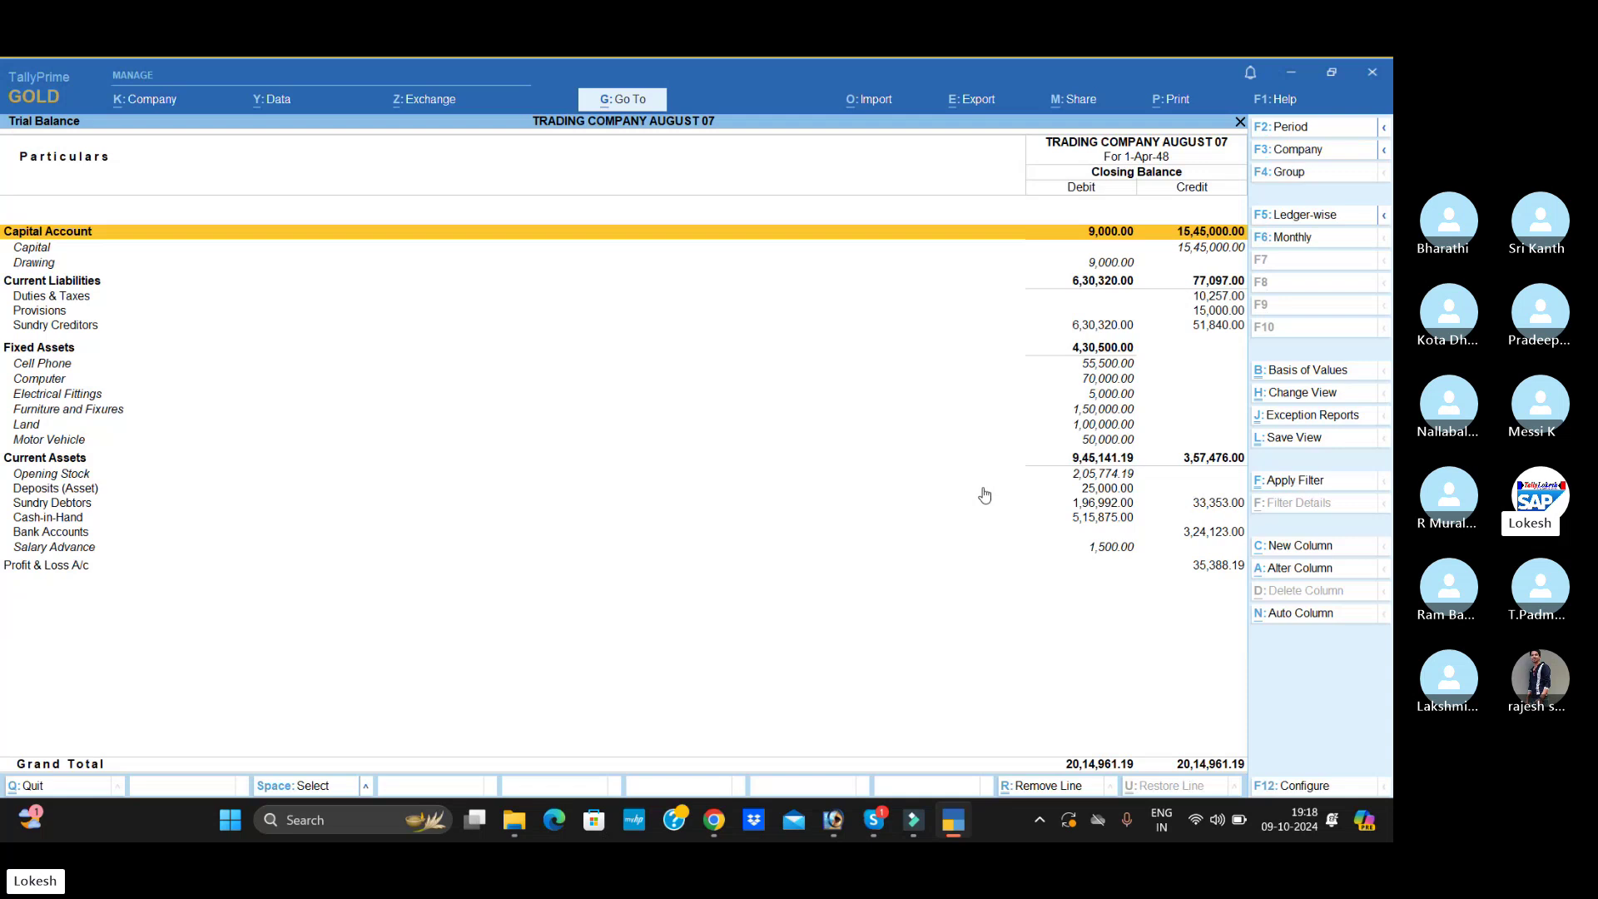
- Open the Trial Balance's export configuration and set the file format to Excel (Spreadsheet)
click(991, 111)
click(1004, 158)
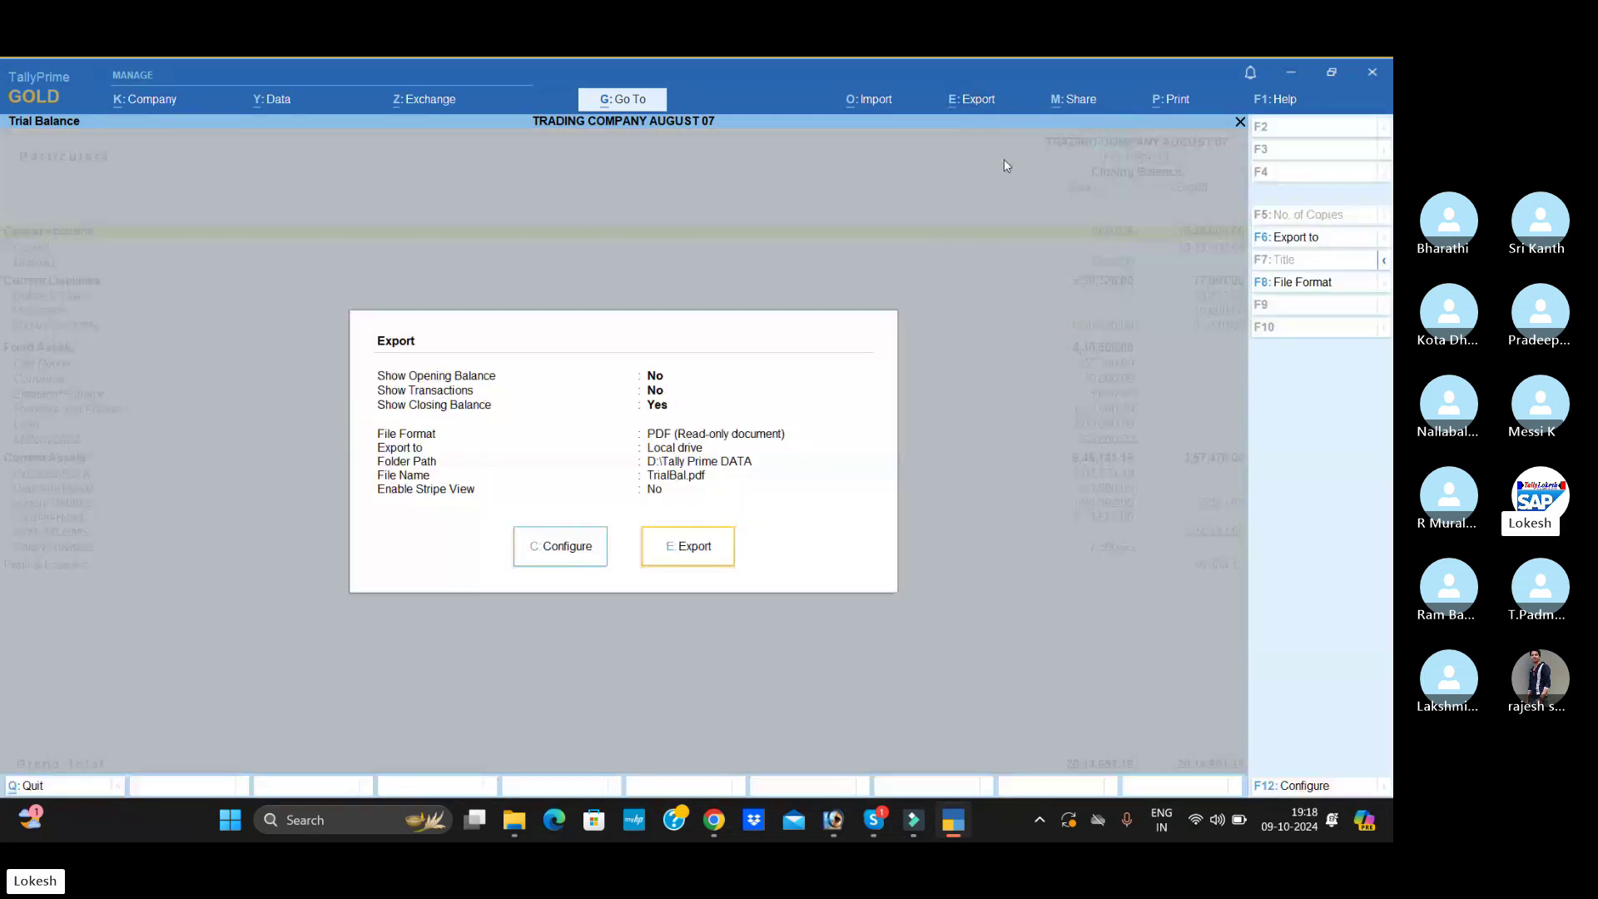
click(591, 556)
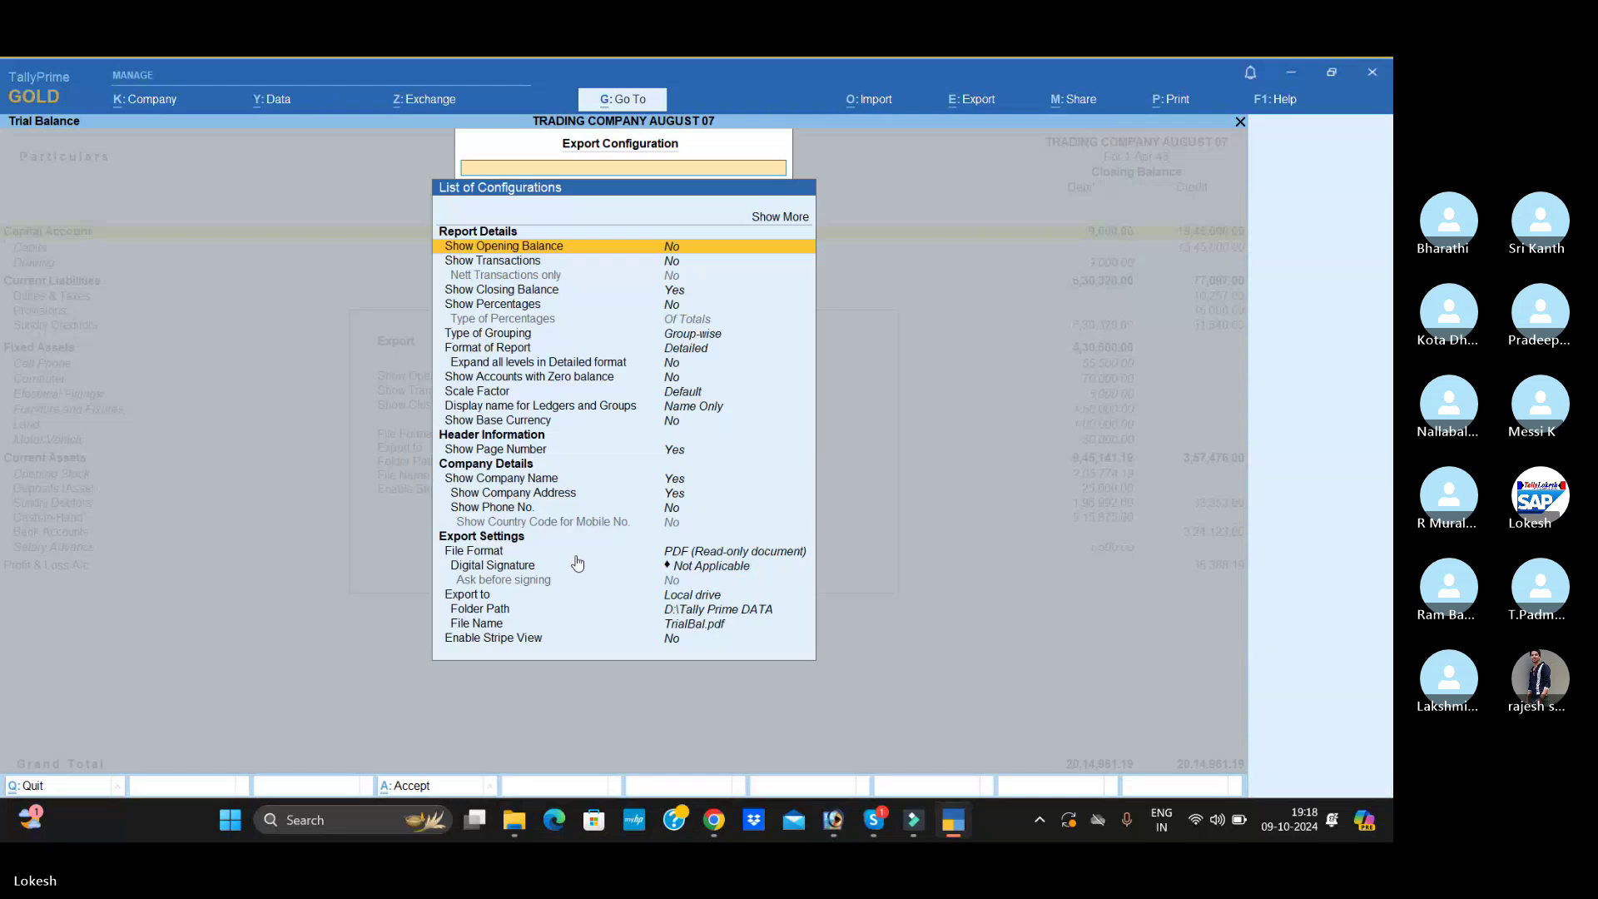
click(726, 554)
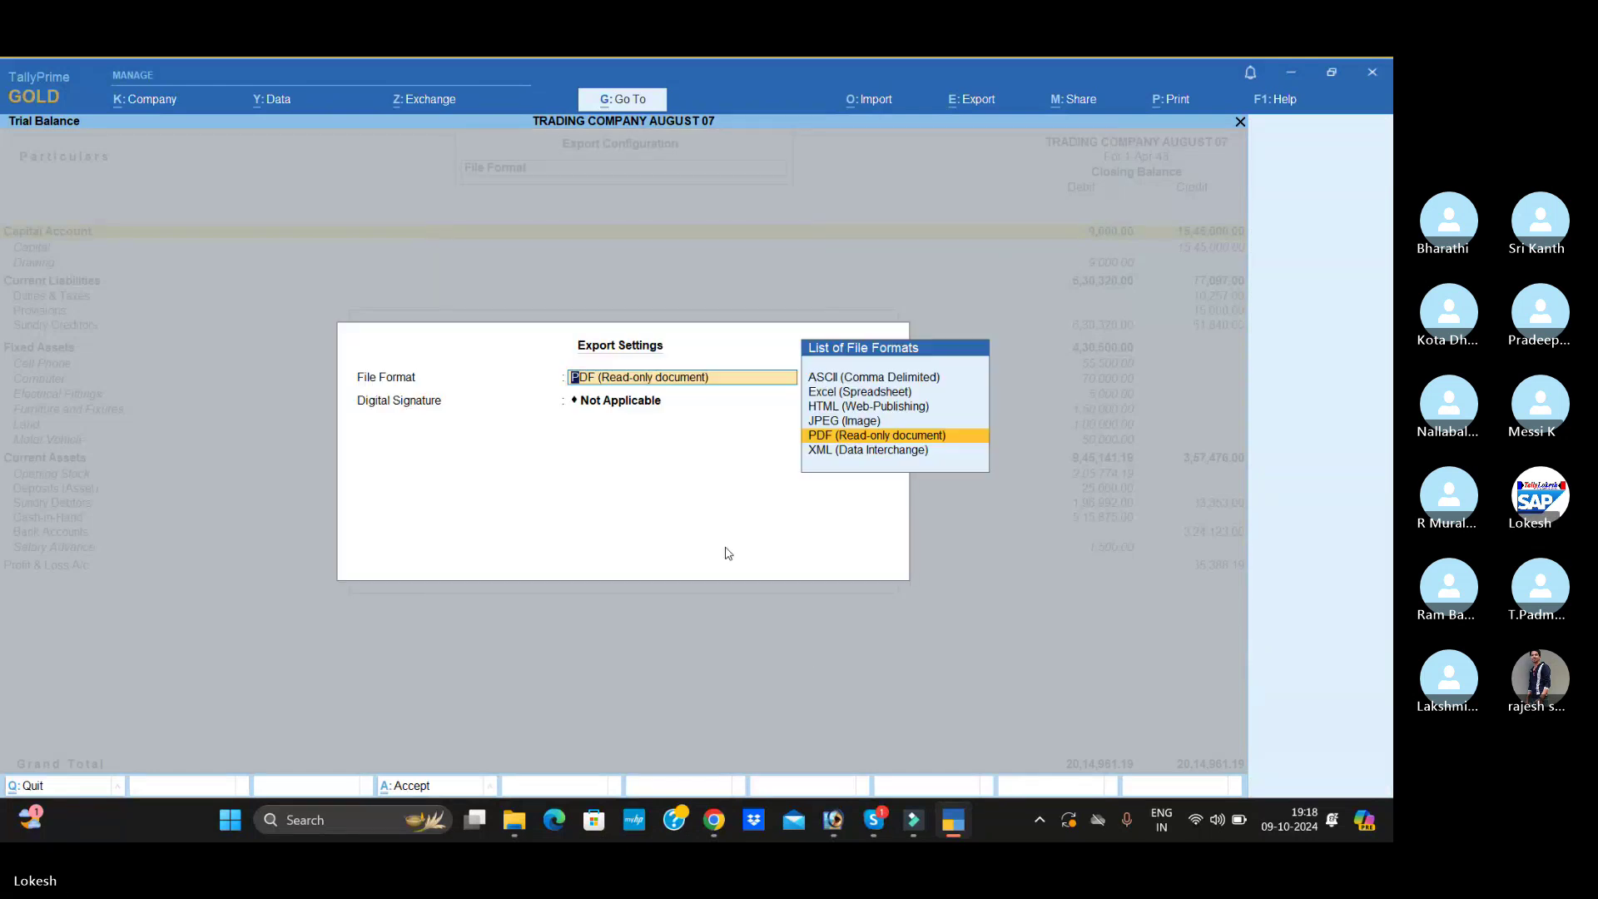
key(Up)
key(Up)
key(Up)
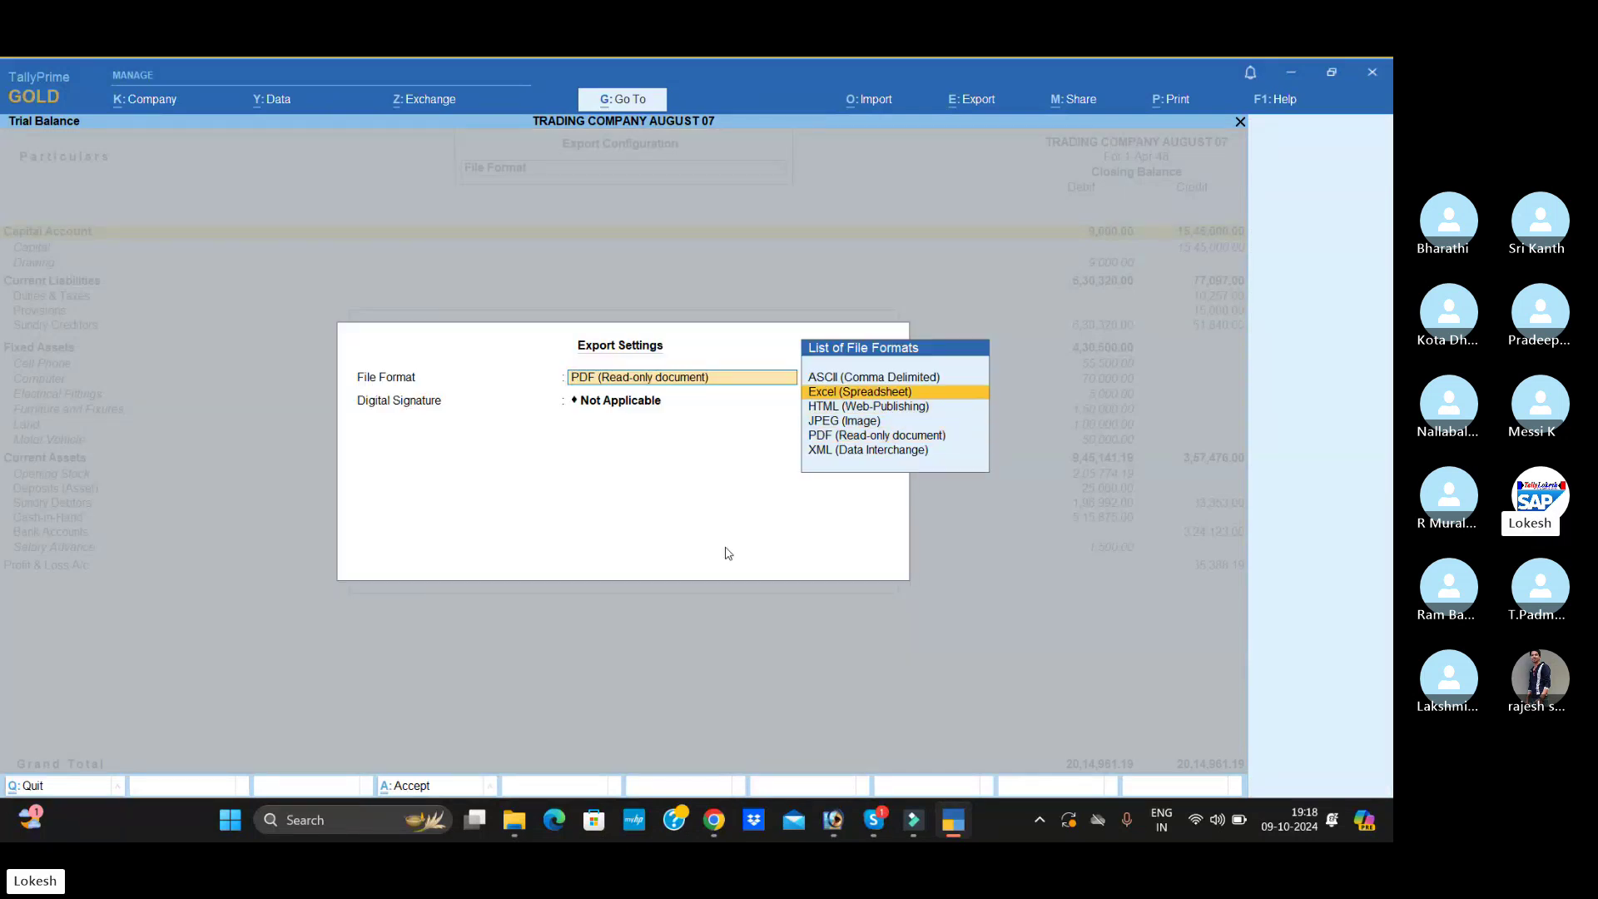
key(Return)
- Set the export folder path to the Desktop DATA folder and export the Trial Balance as TrialBal.xlsx
key(Down)
key(Down)
key(Down)
key(Down)
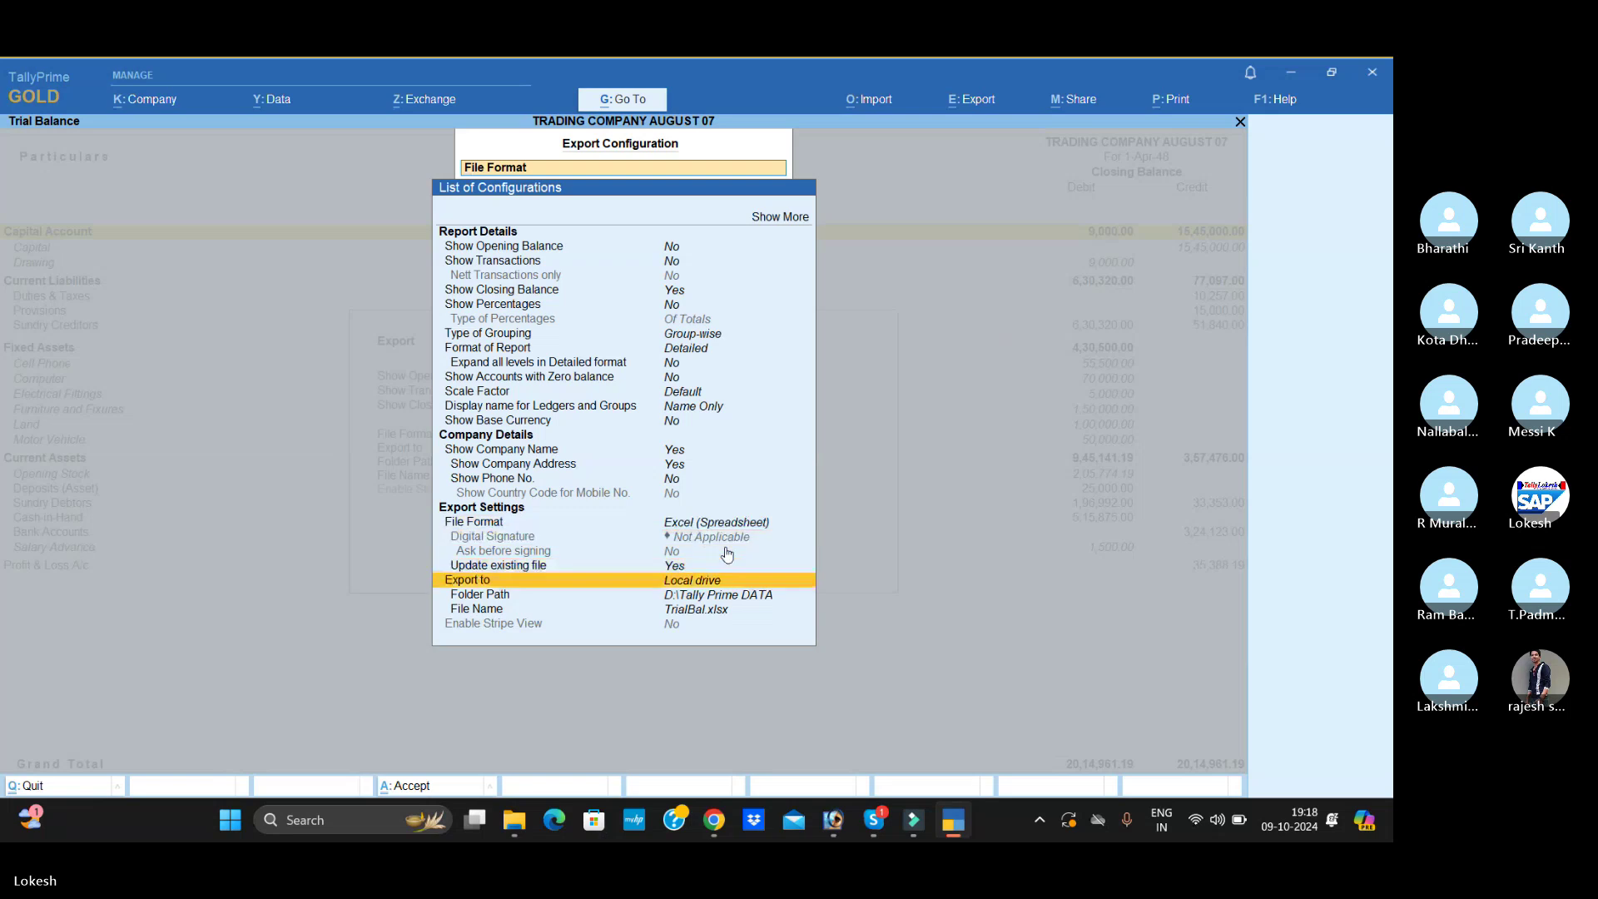
key(Return)
key(Up)
key(Up)
key(Down)
key(Return)
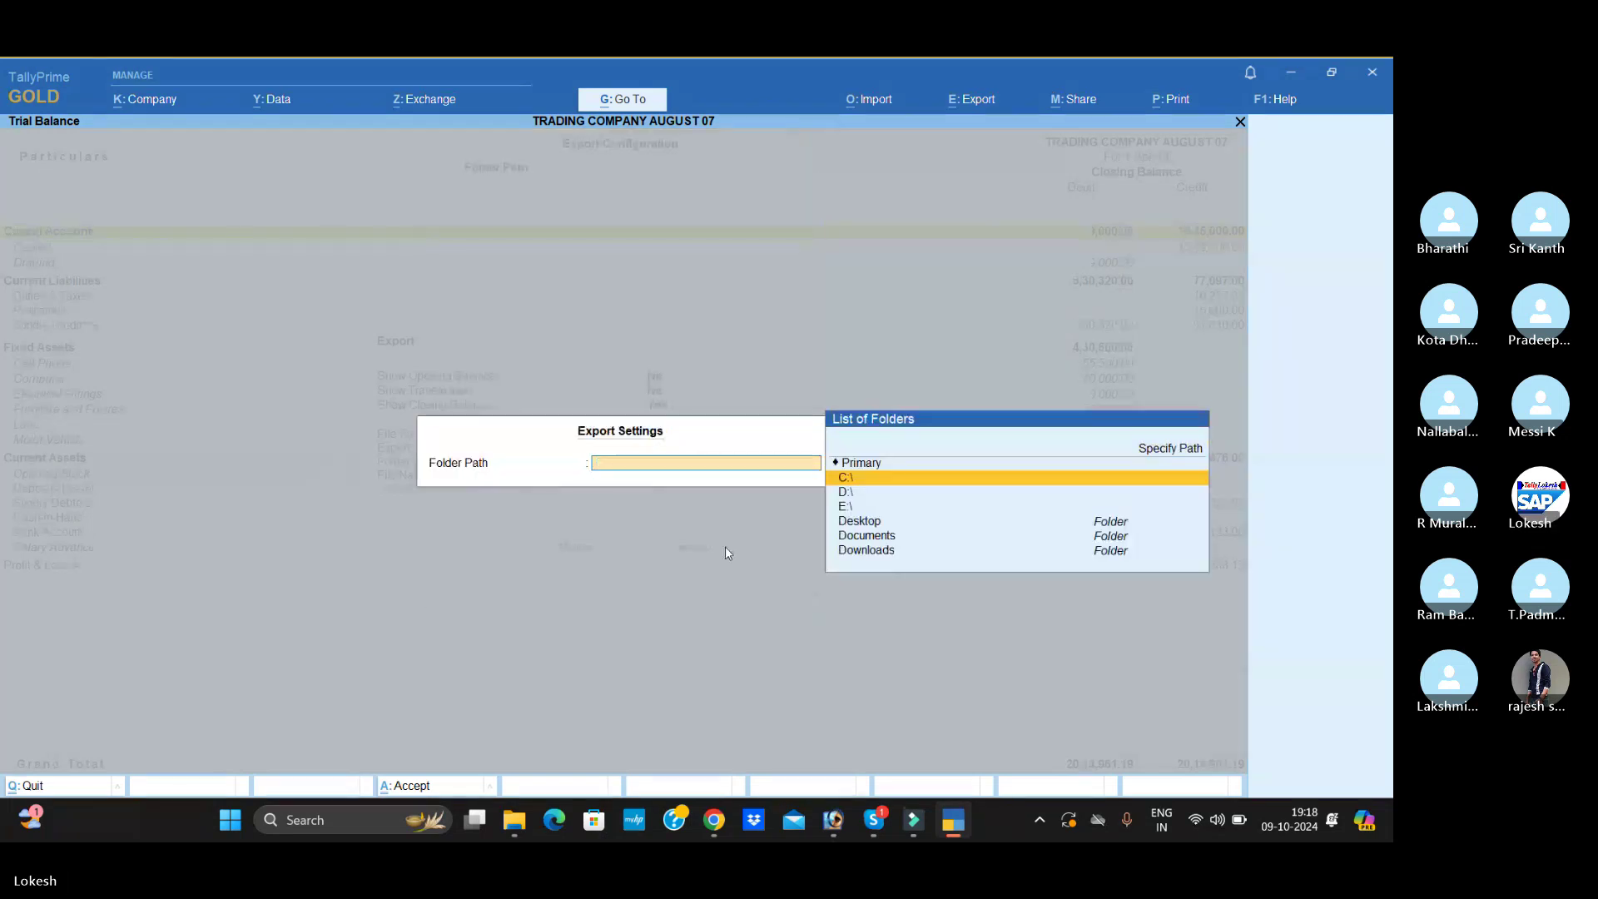
key(Down)
key(Down)
key(Down)
key(Return)
key(Down)
key(Down)
key(Return)
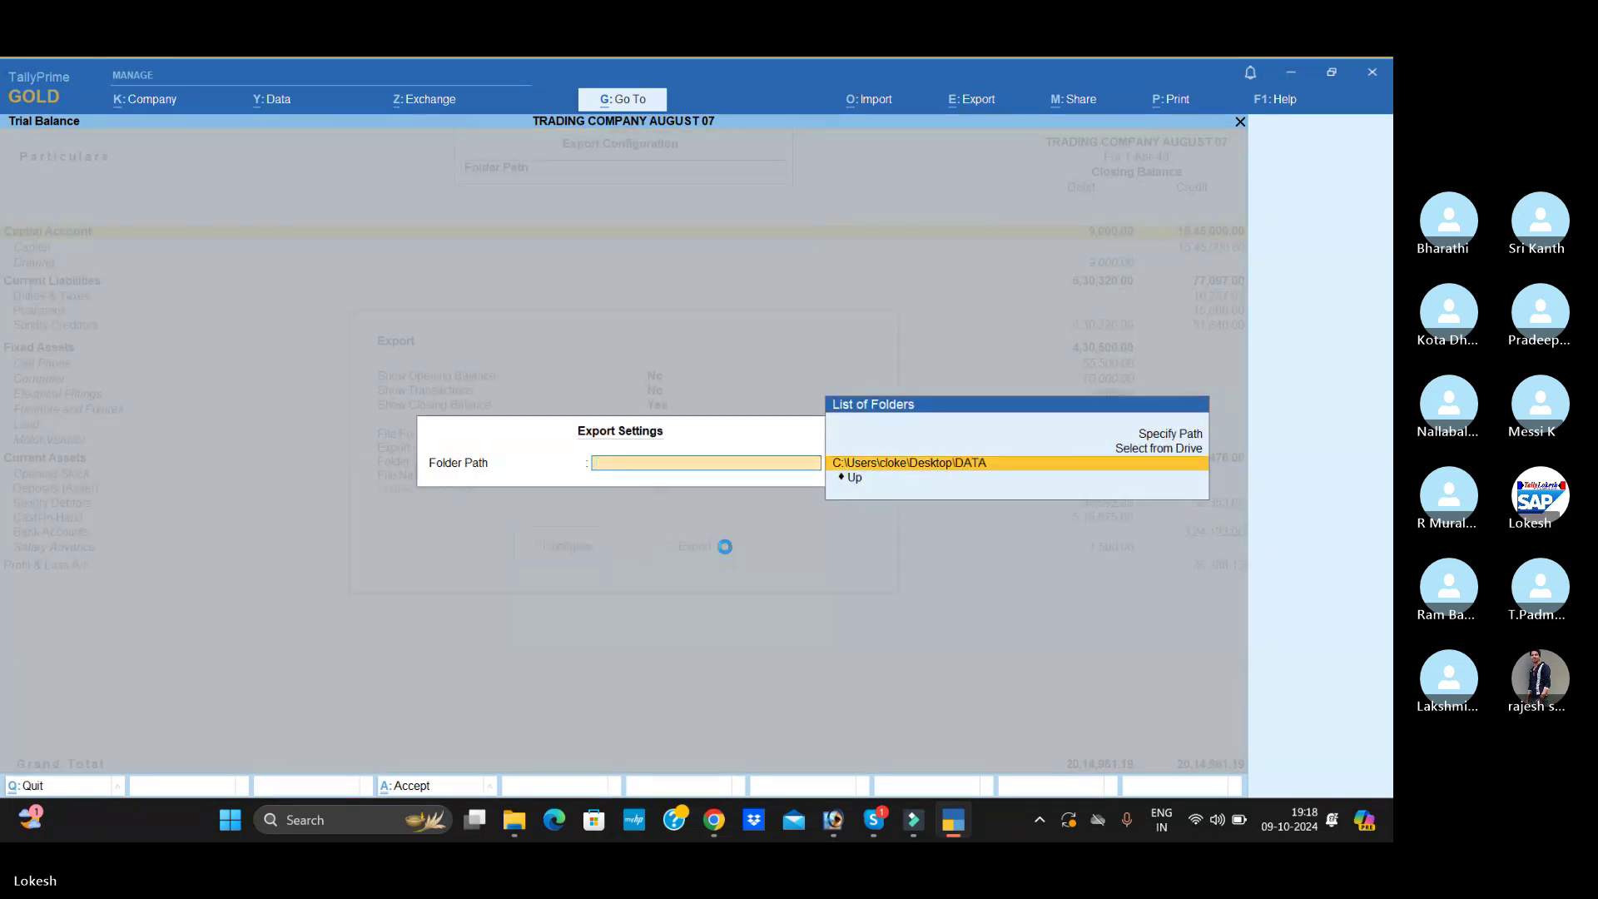
key(Return)
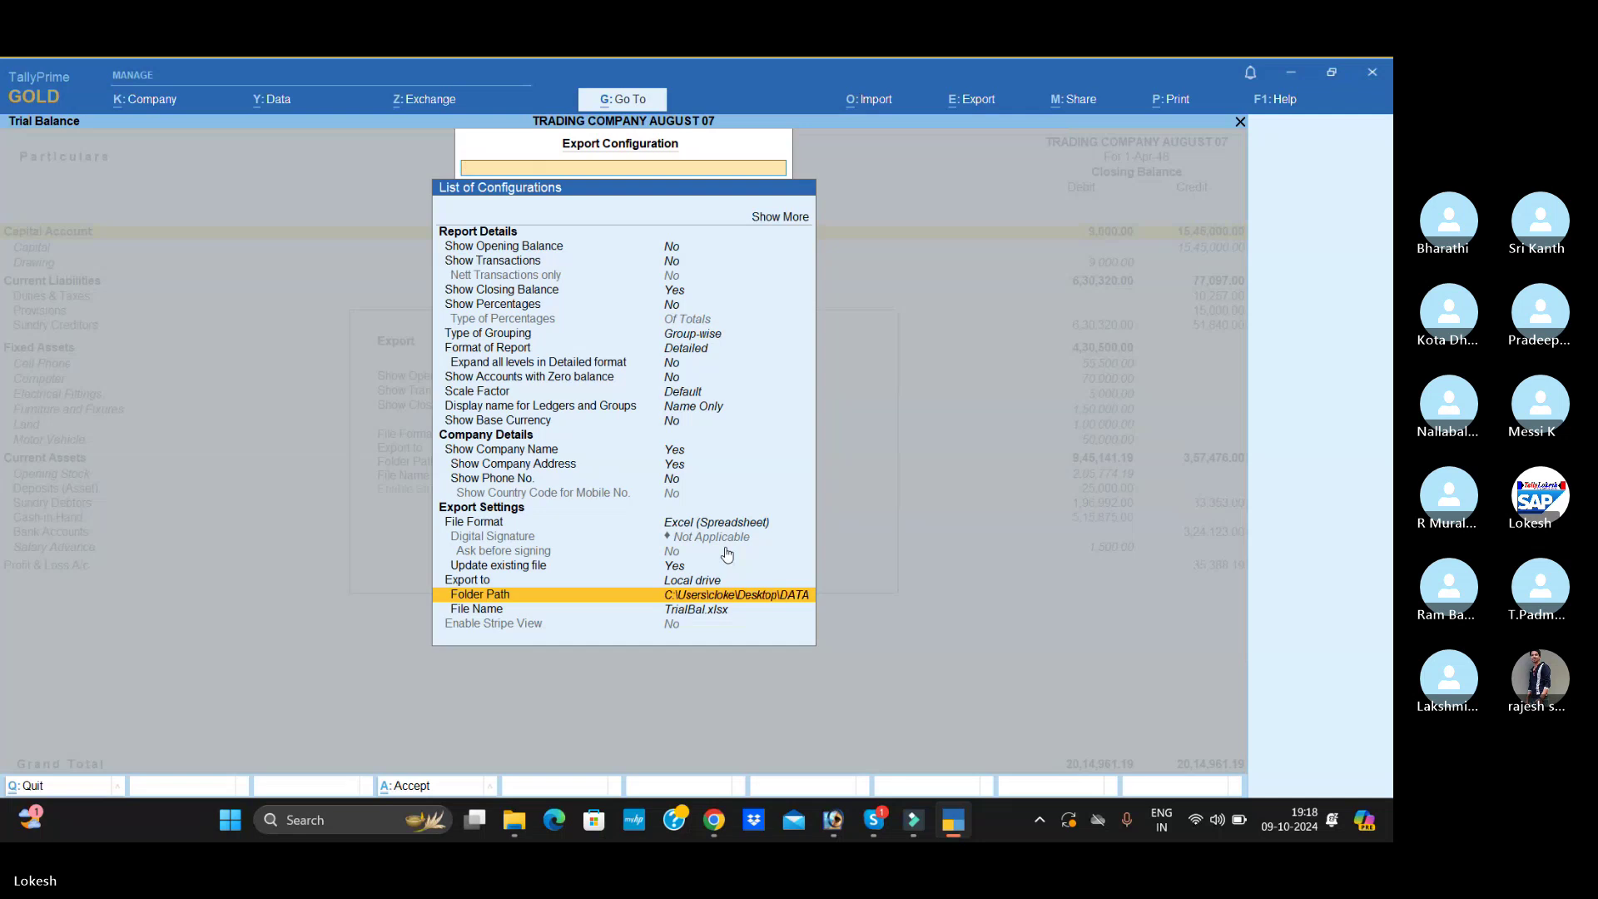
key(ctrl+a)
click(727, 553)
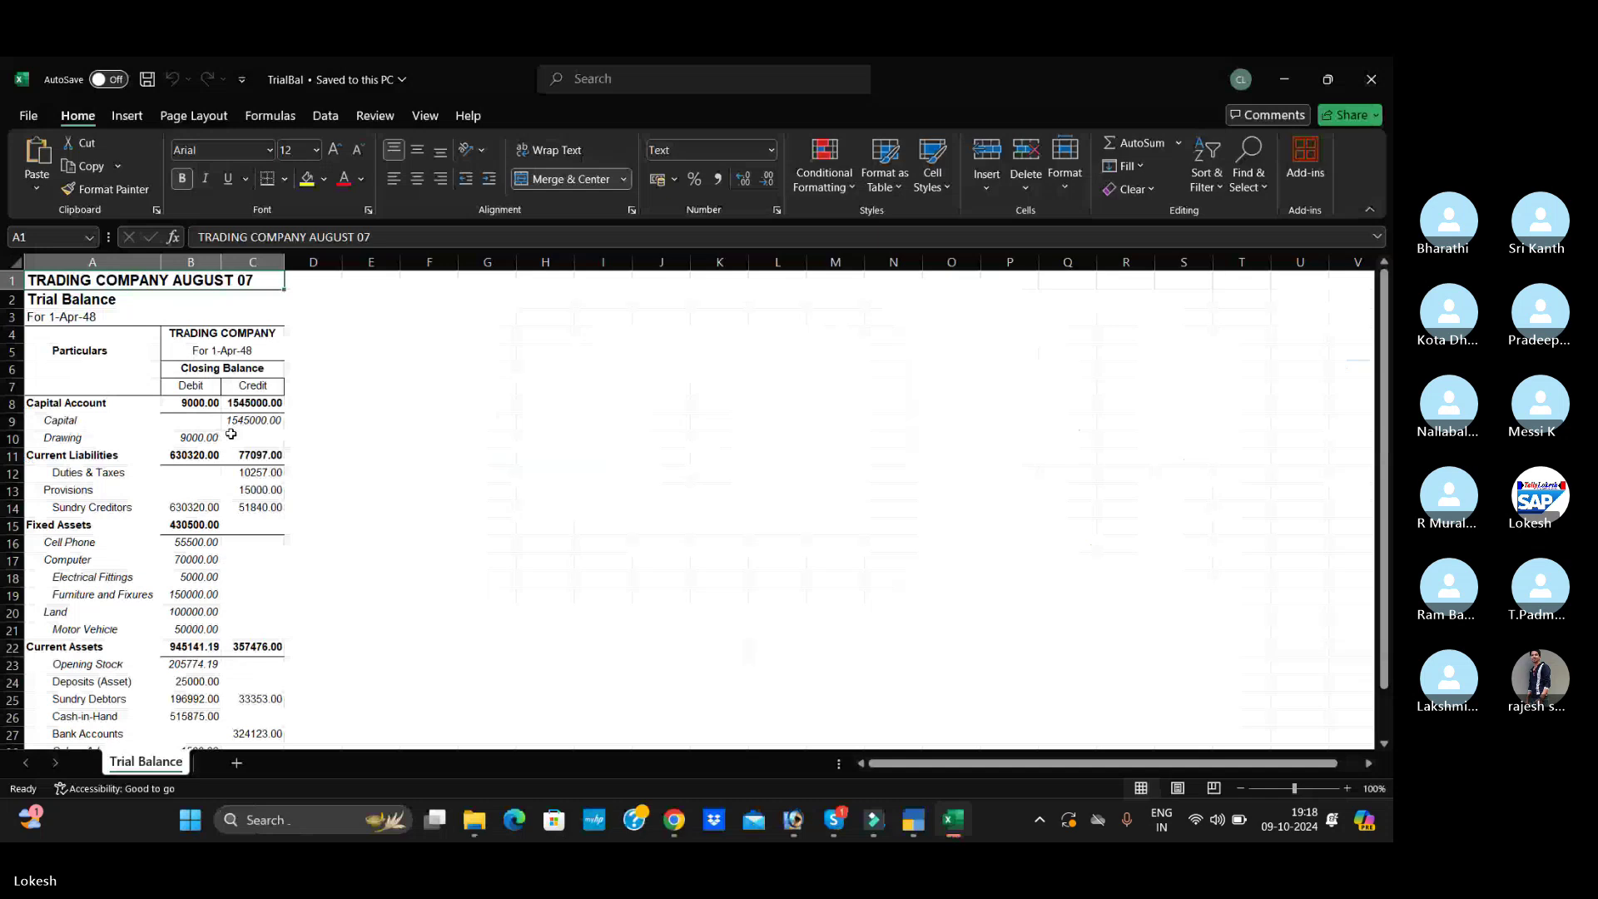
- Examine the exported Trial Balance worksheet down to the debit and credit grand totals, and close the workbook
scroll(225, 432, down, 2)
scroll(231, 433, down, 1)
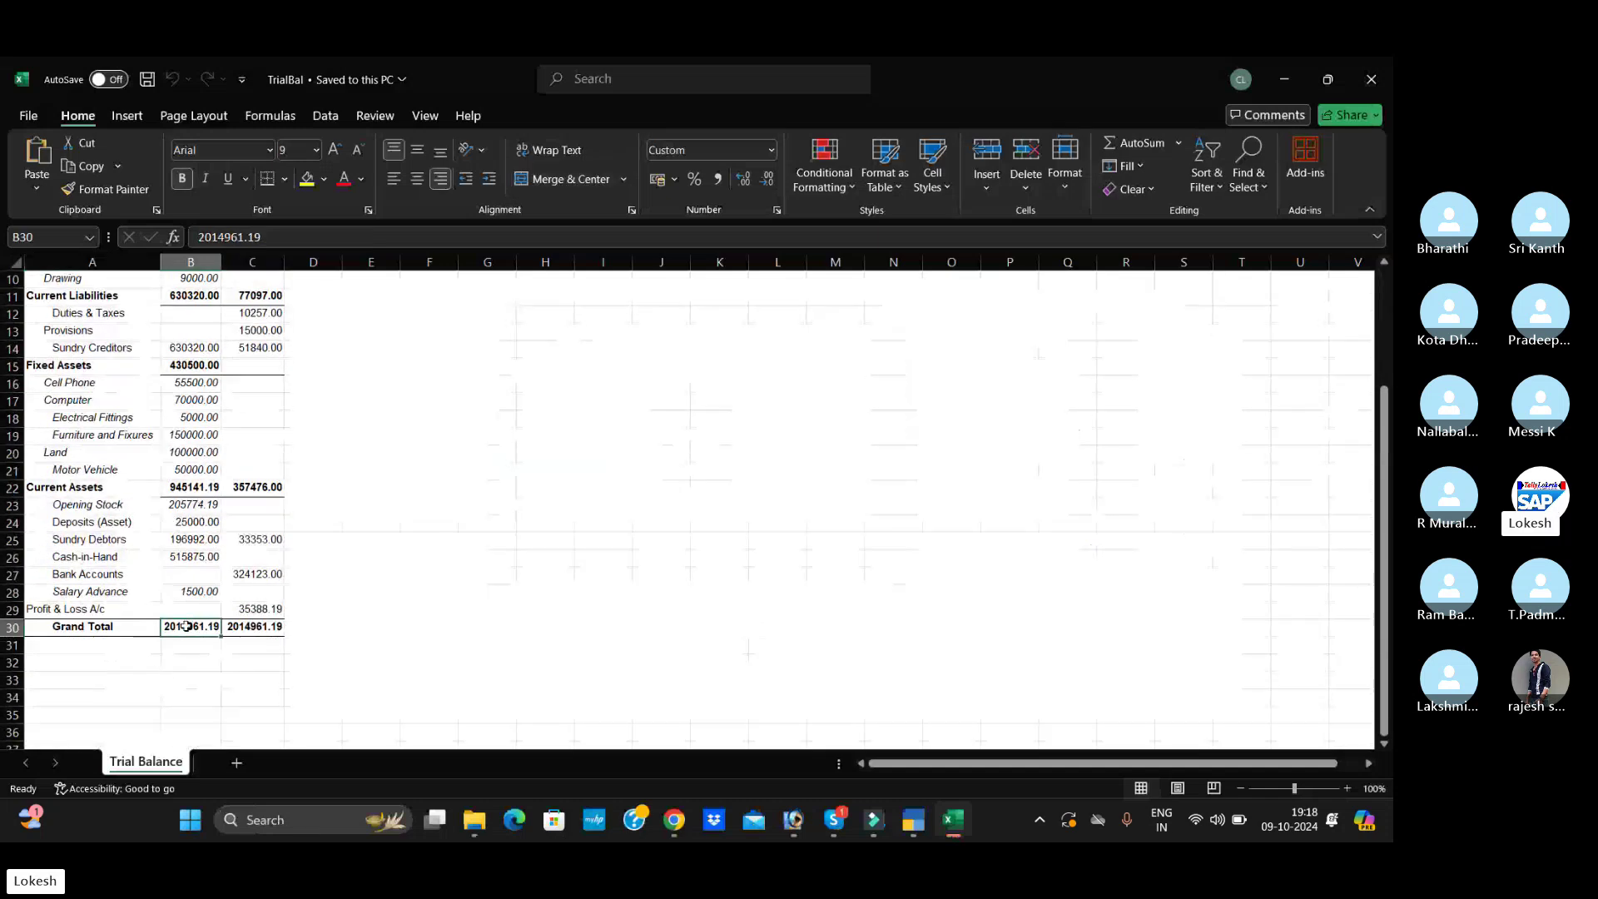
drag(192, 628, 254, 628)
click(487, 559)
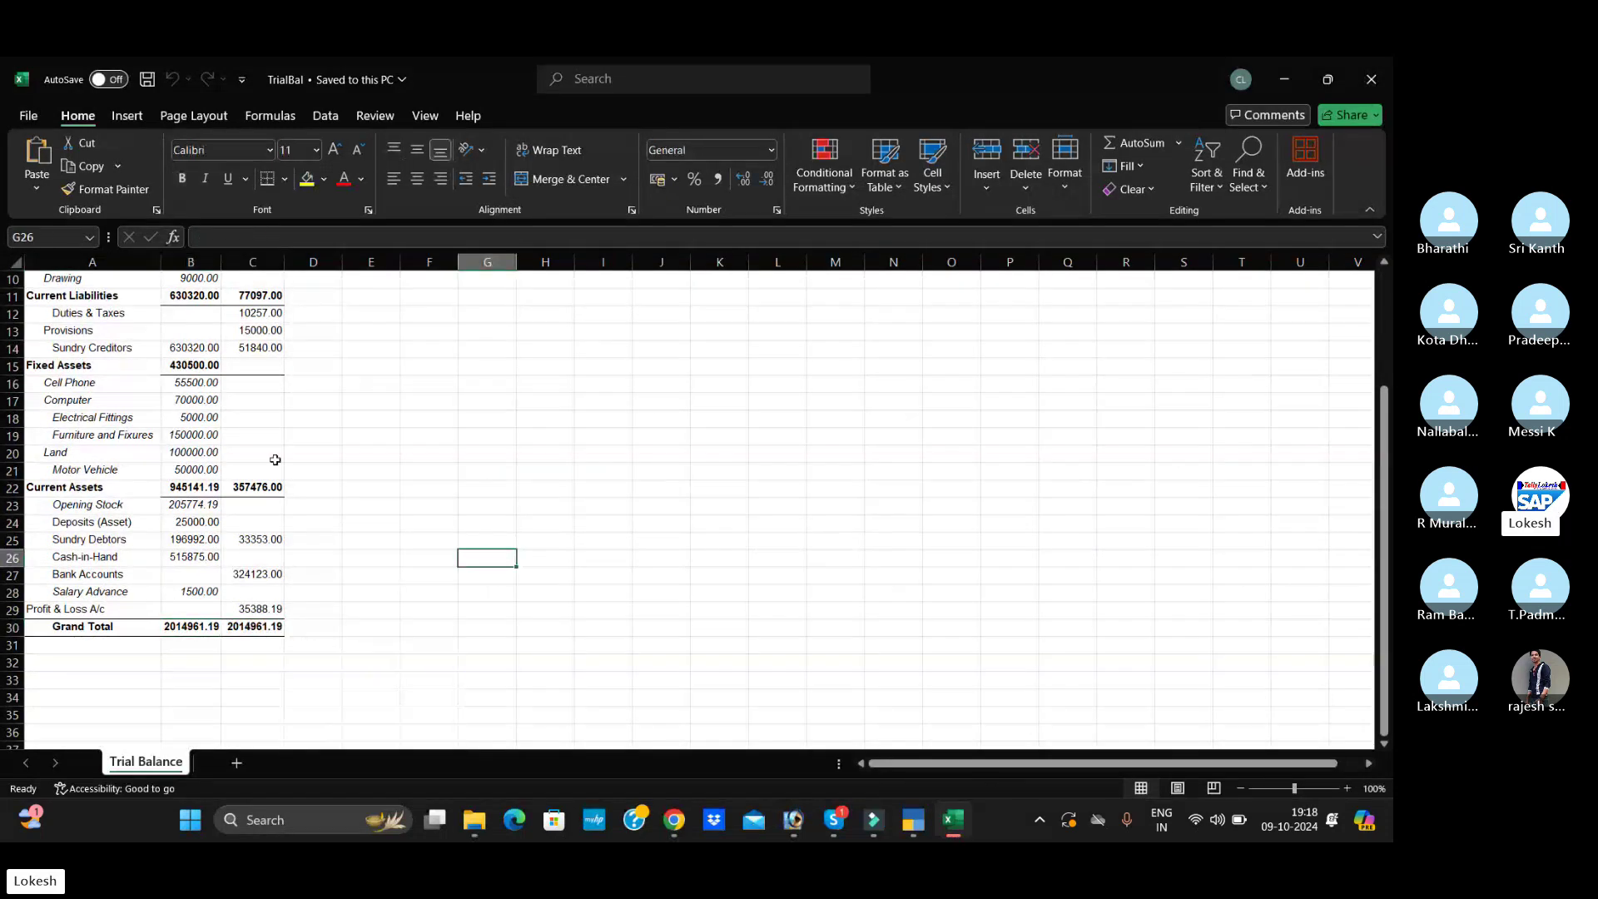
click(1373, 81)
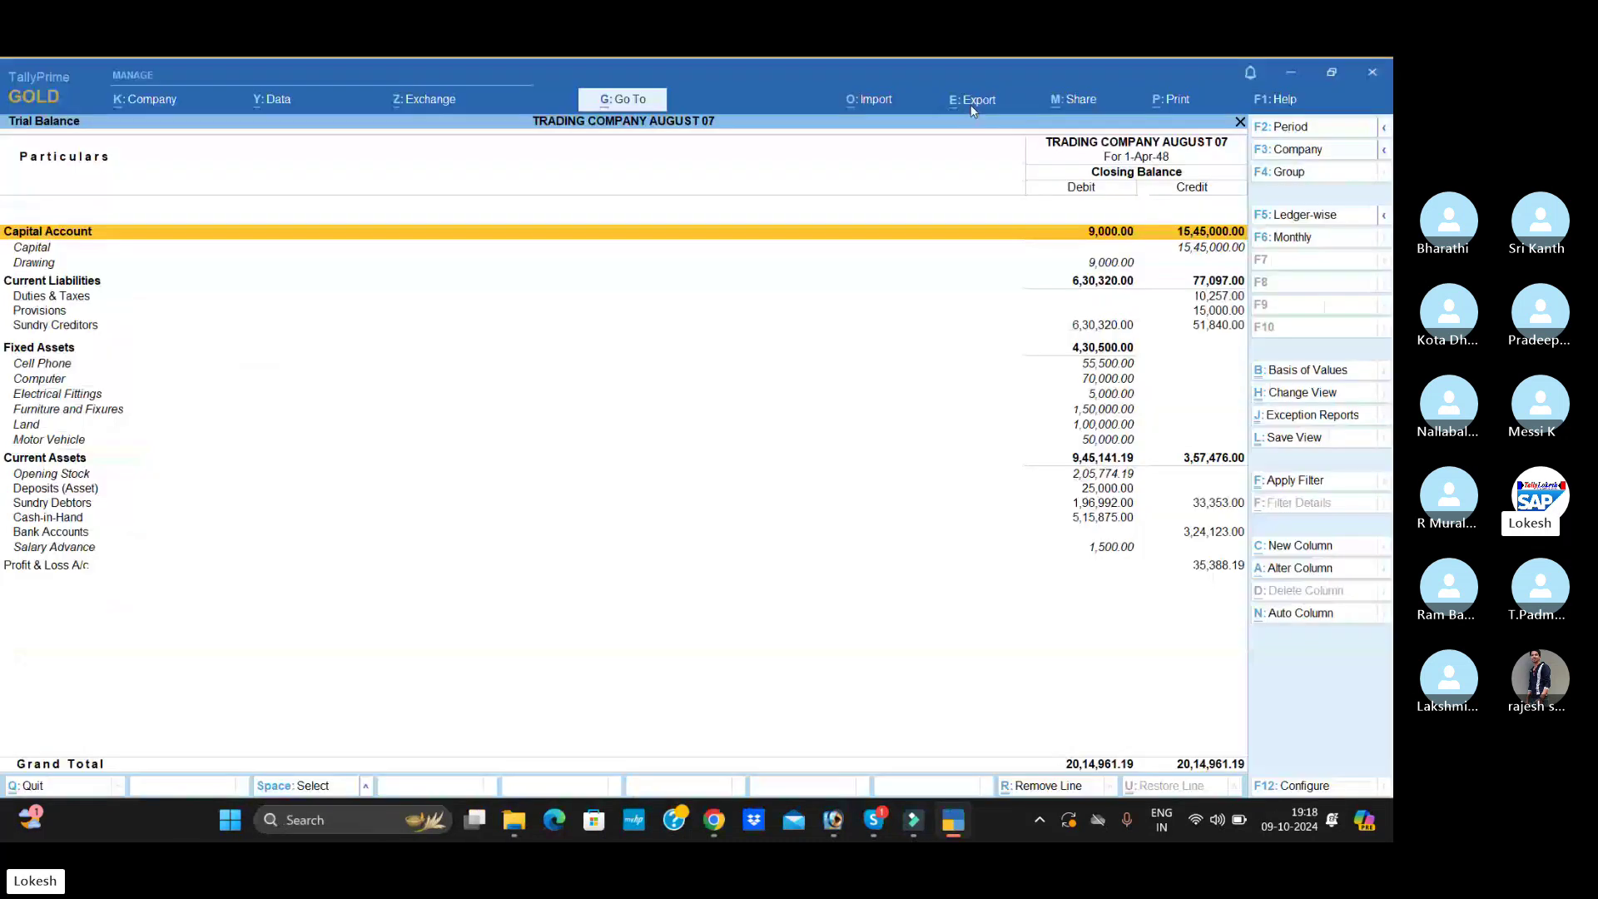
- Reopen the Trial Balance's export configuration and set the file format to JPEG (Image)
click(972, 100)
click(995, 156)
click(560, 546)
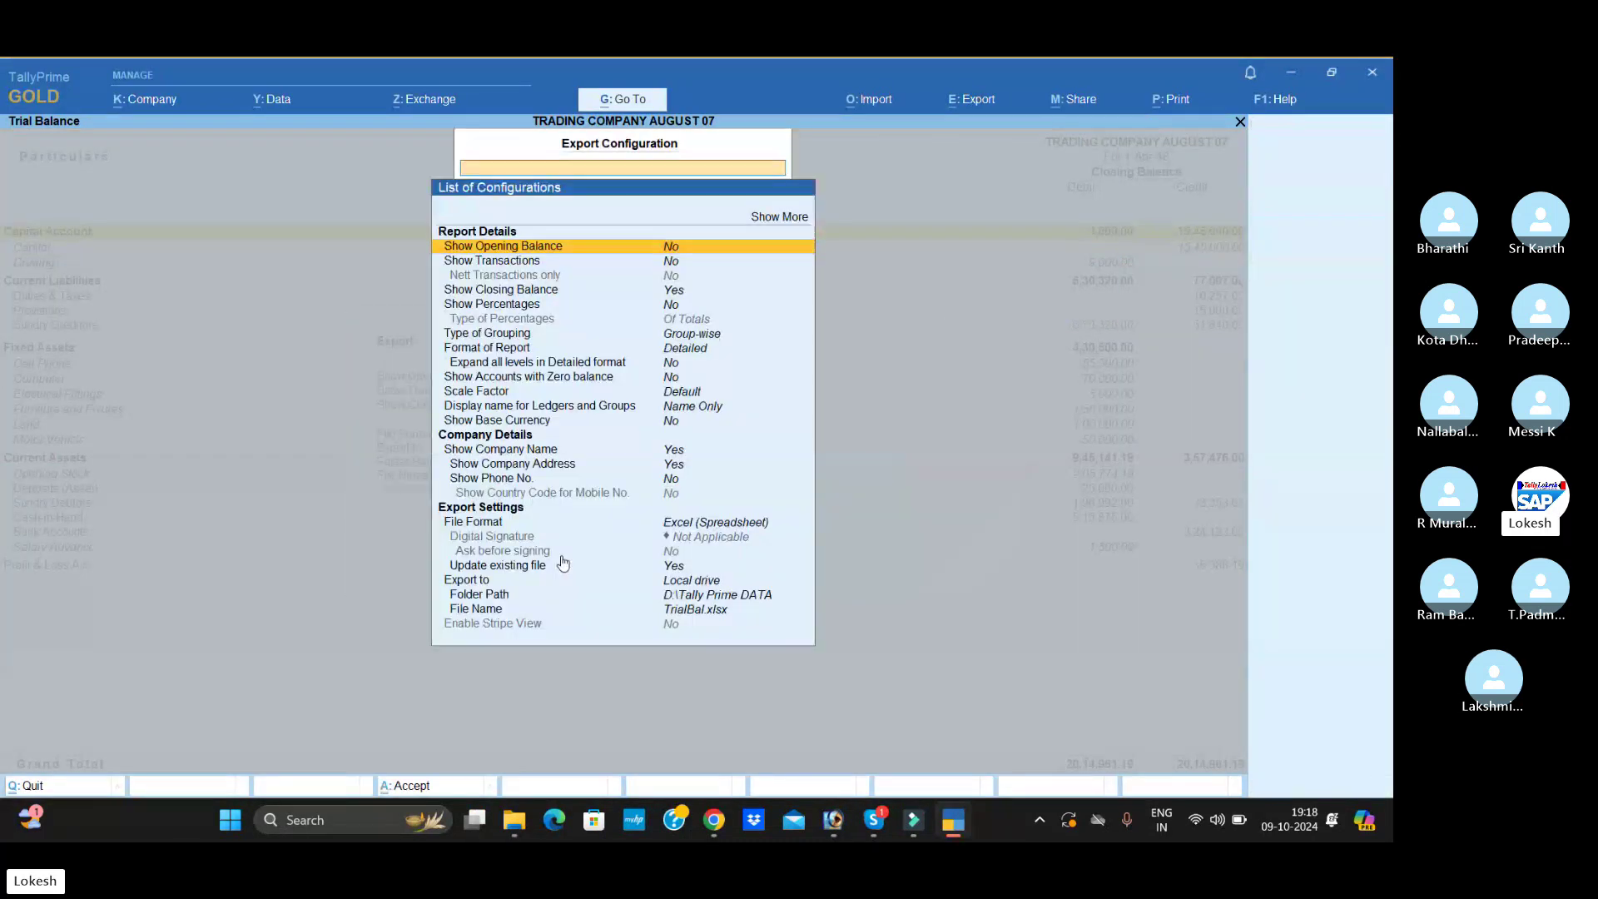
click(712, 523)
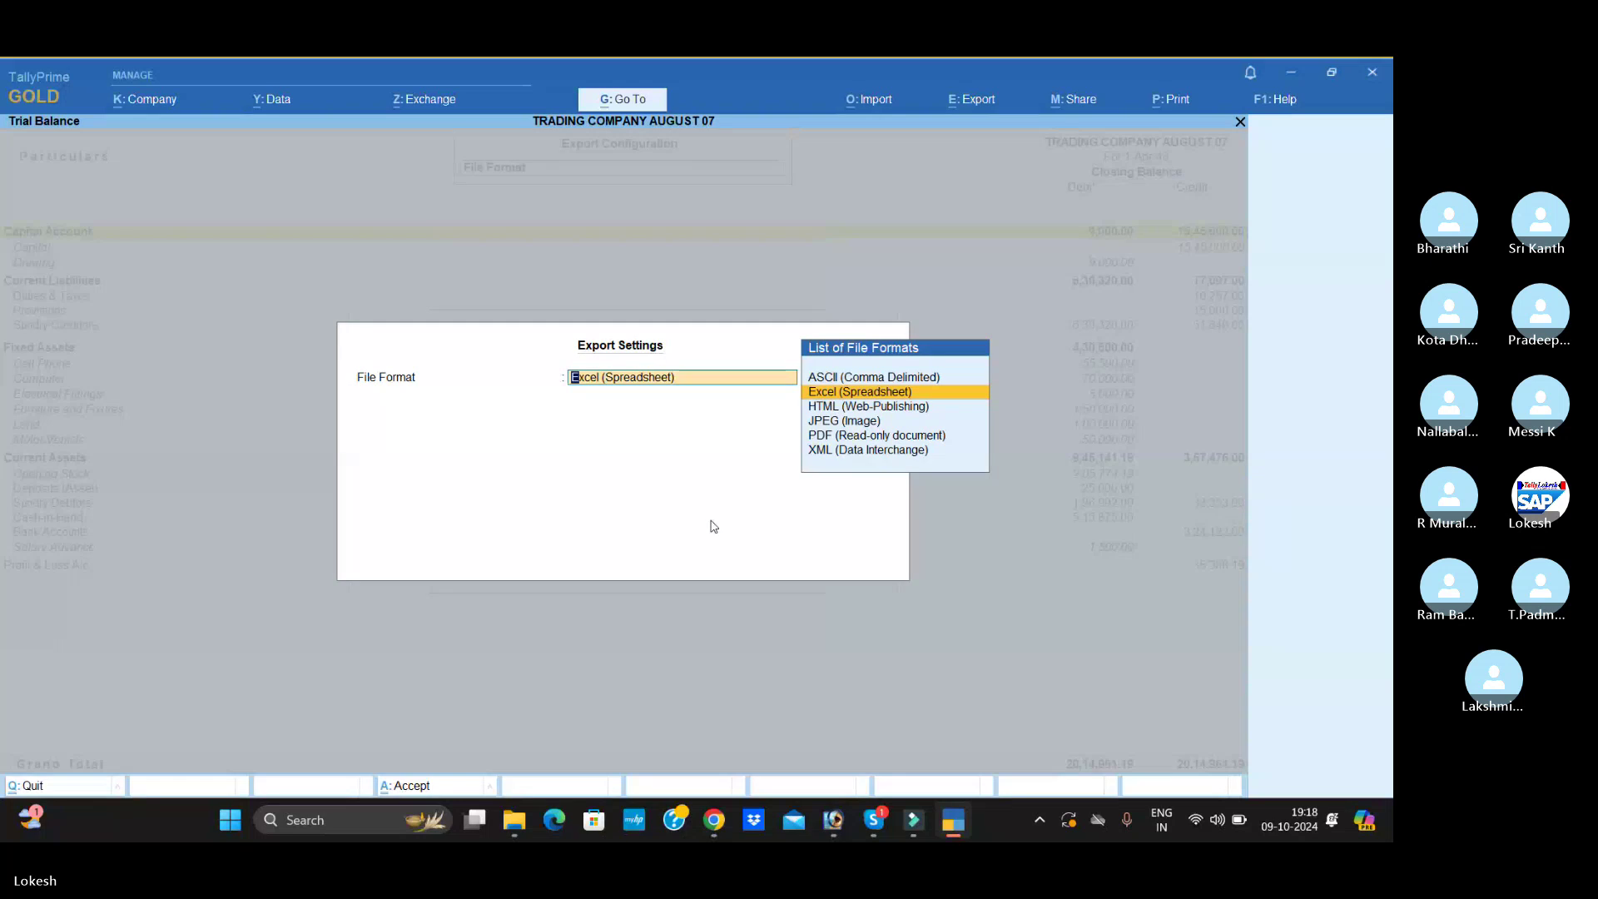
key(Down)
key(Down)
key(Return)
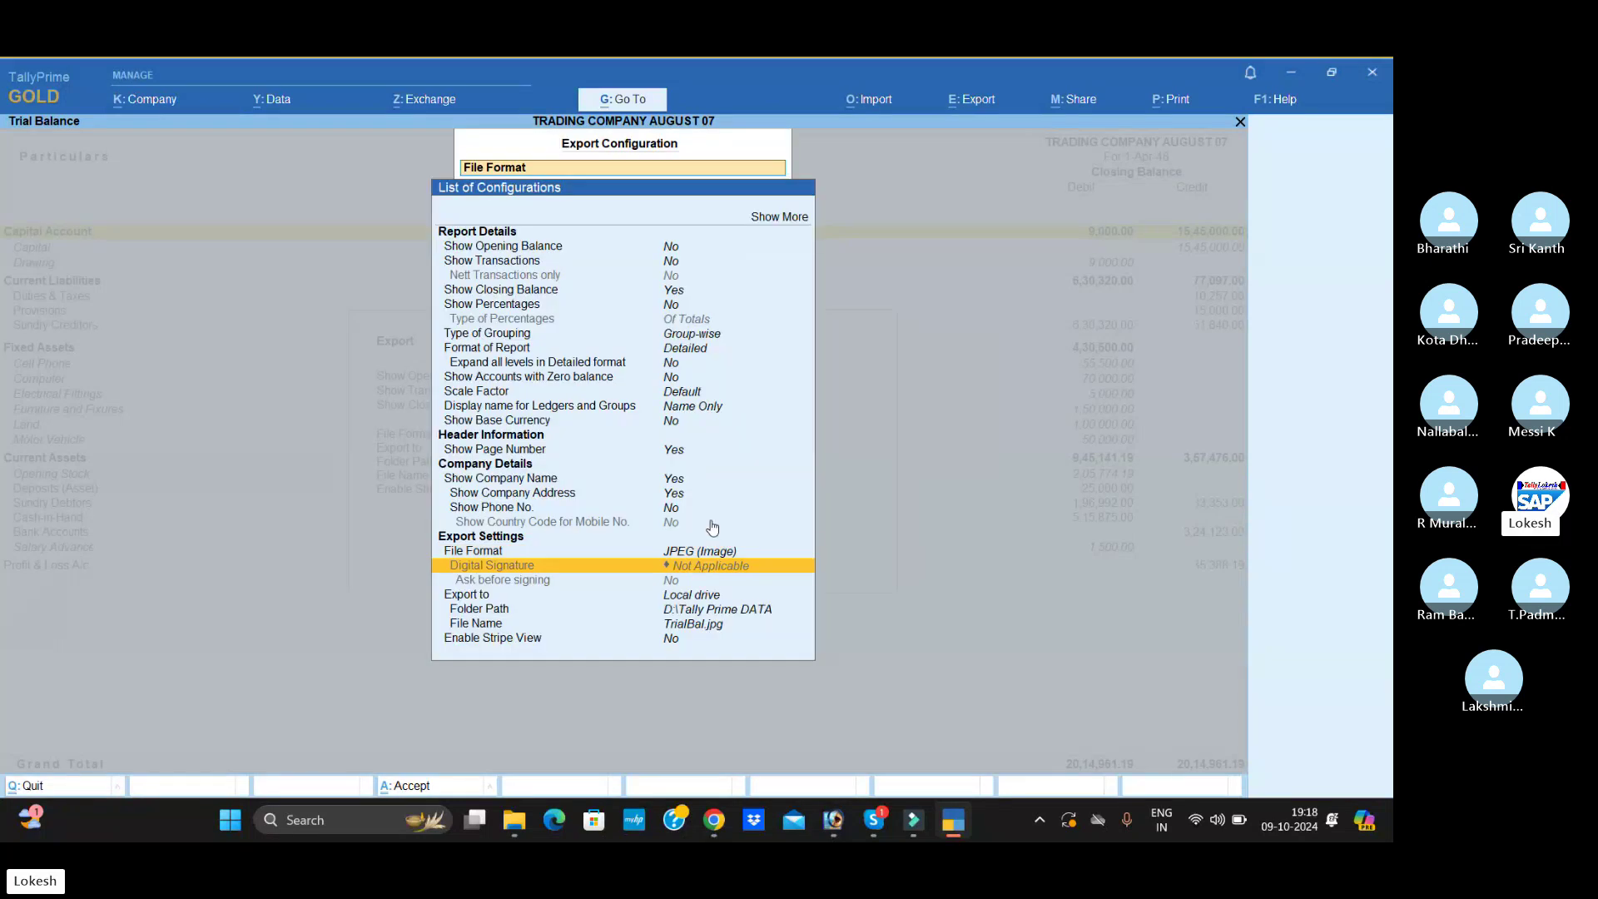
- Set the export folder path to the Desktop DATA folder and export the Trial Balance as TrialBal.jpg
key(Return)
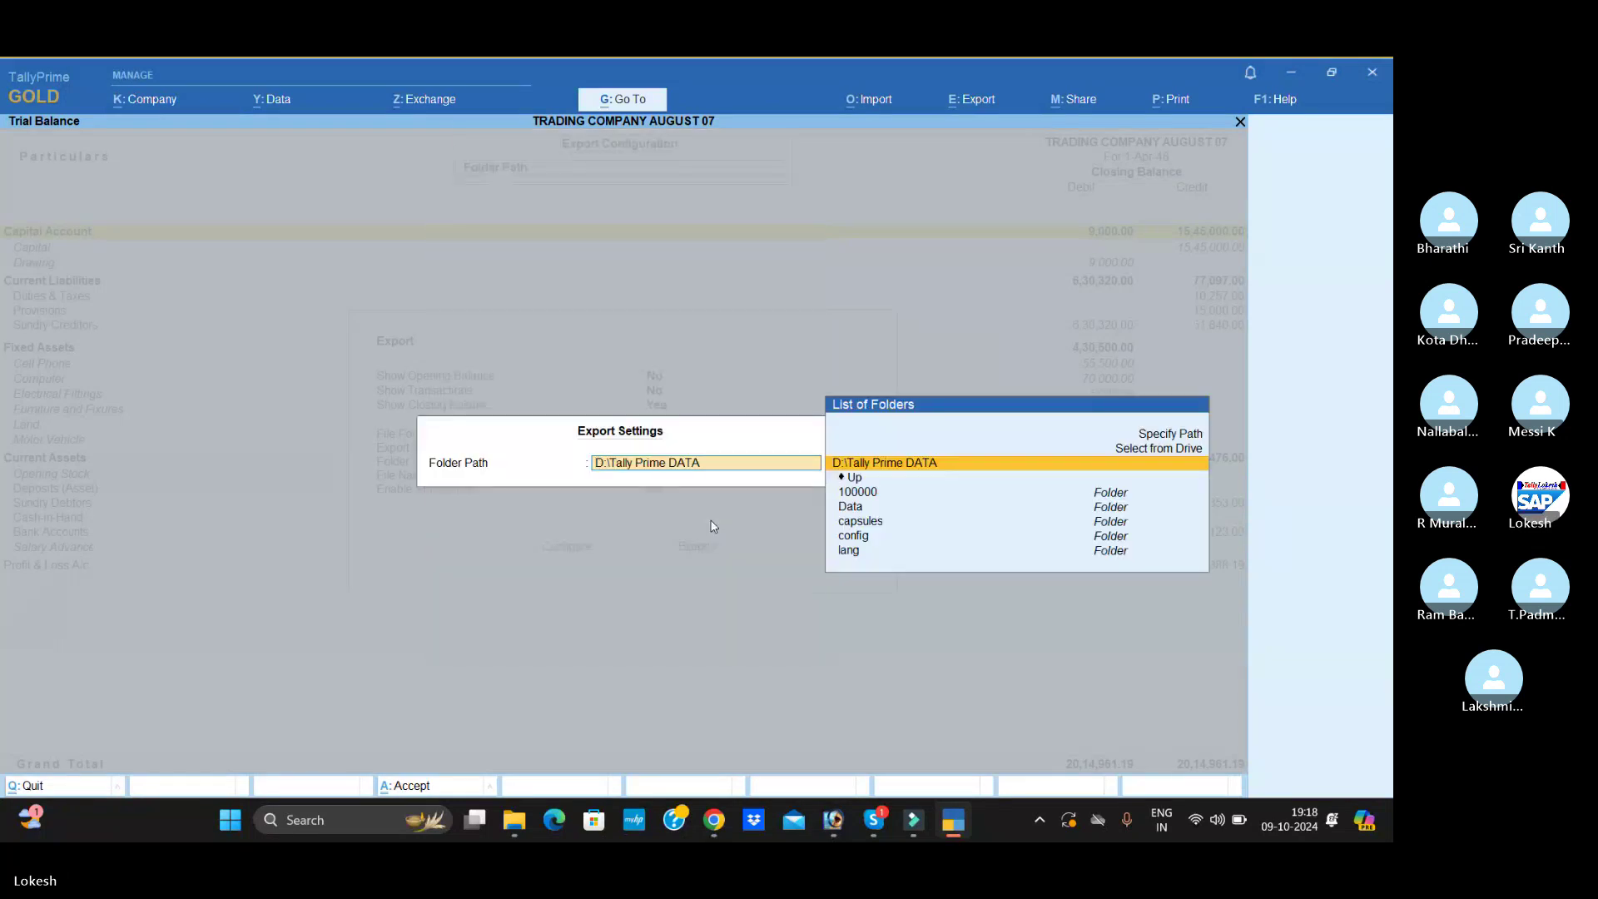
key(Up)
key(Return)
key(Down)
key(Down)
key(Down)
key(Return)
key(Down)
key(Down)
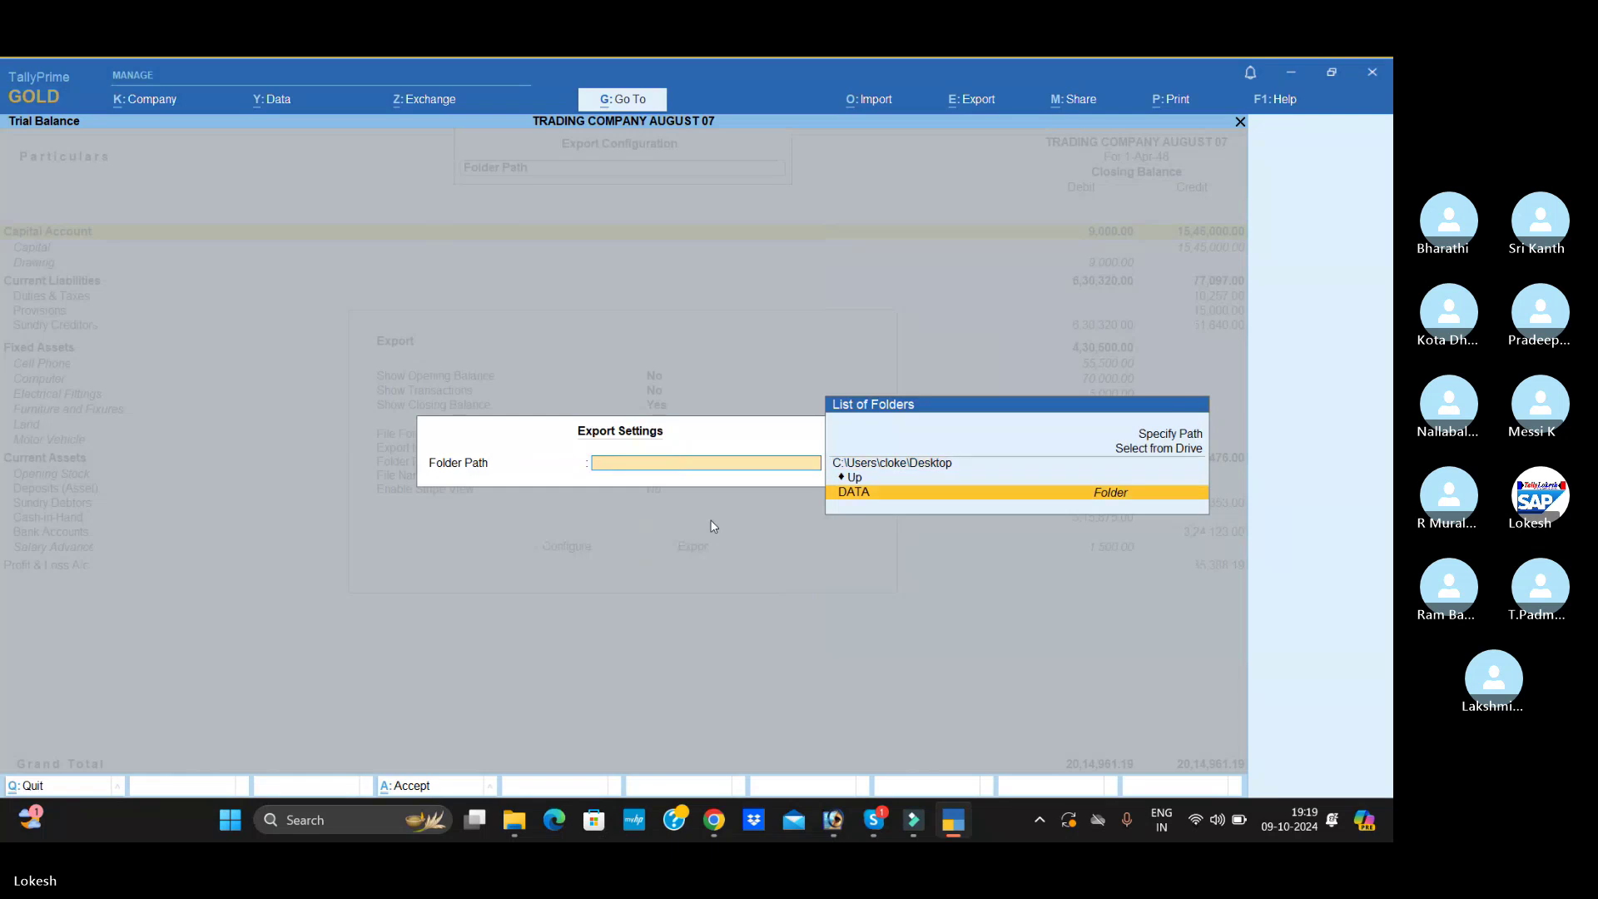
key(Return)
key(Return)
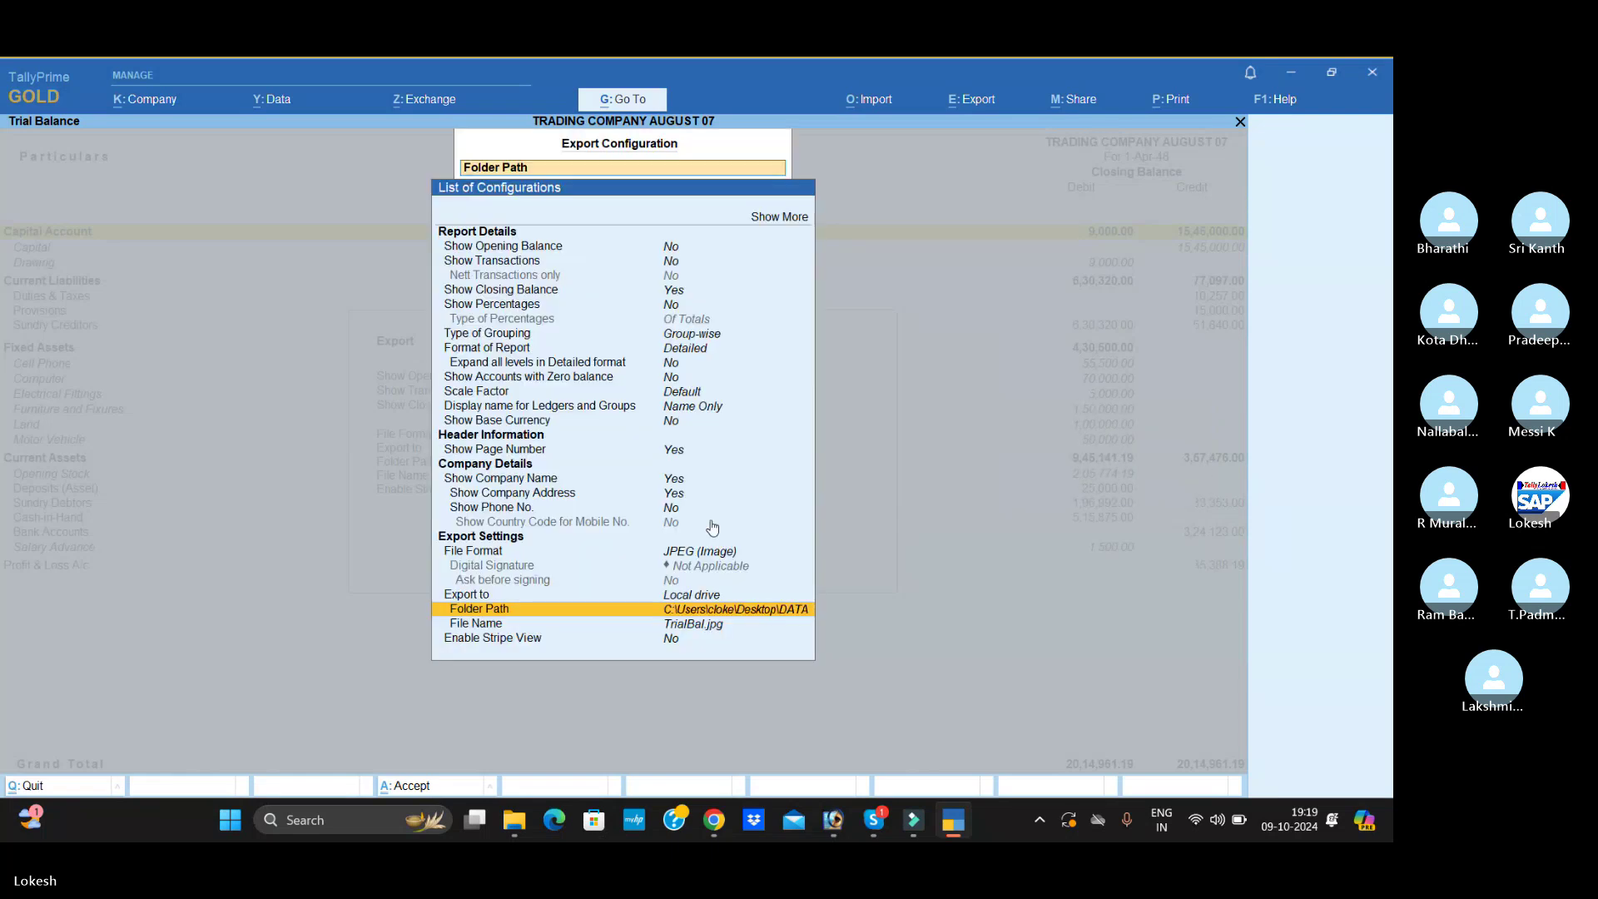
key(ctrl+a)
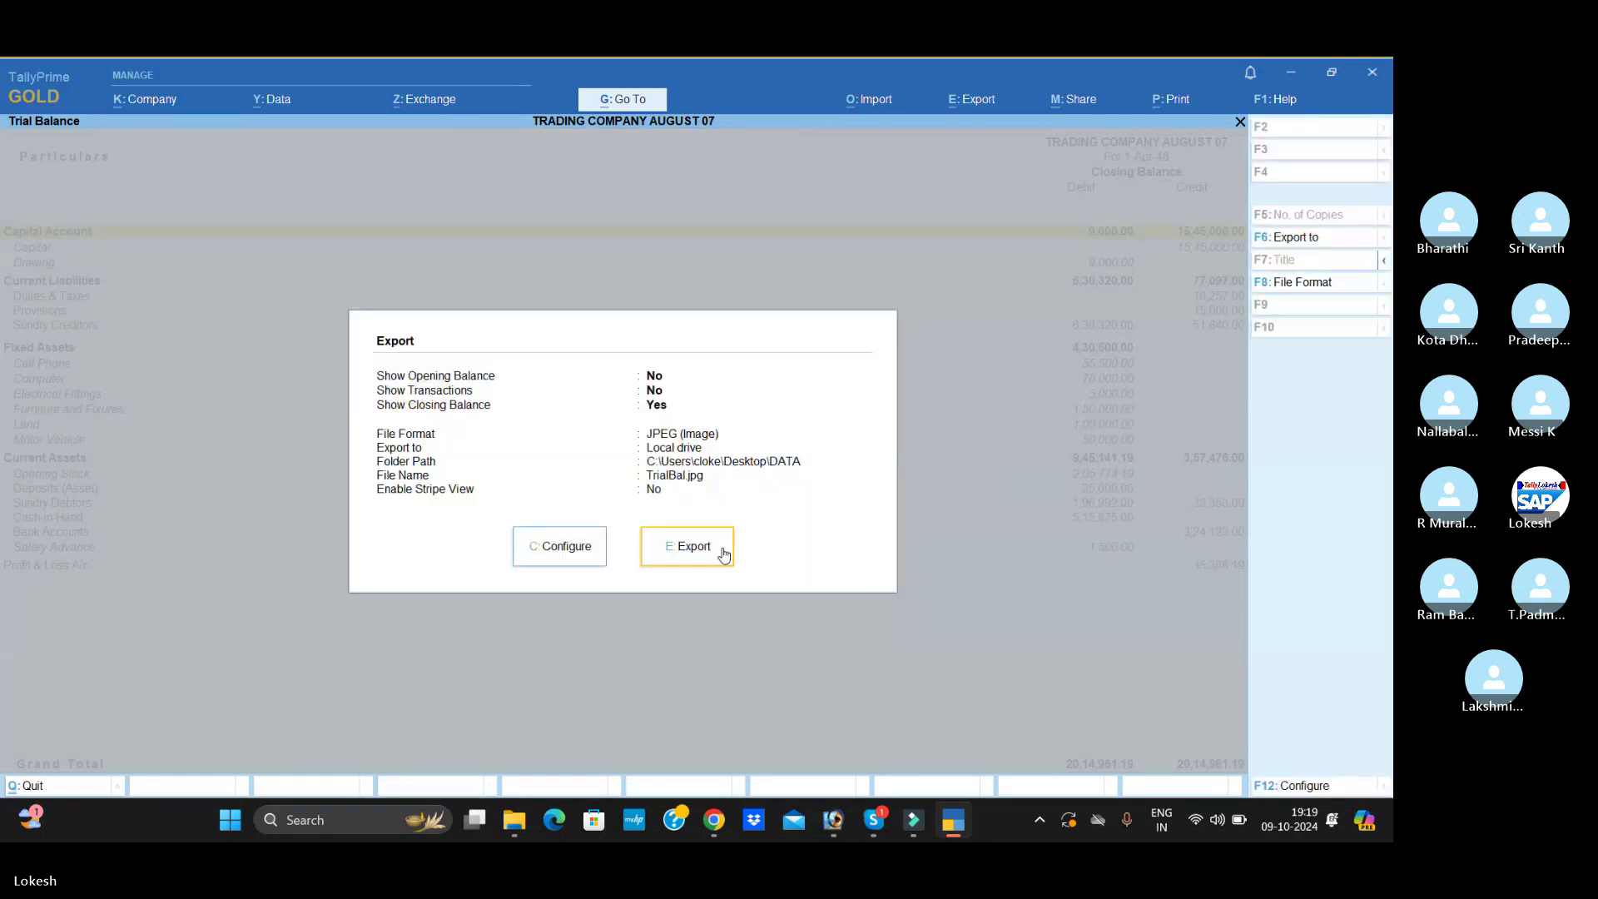
click(723, 554)
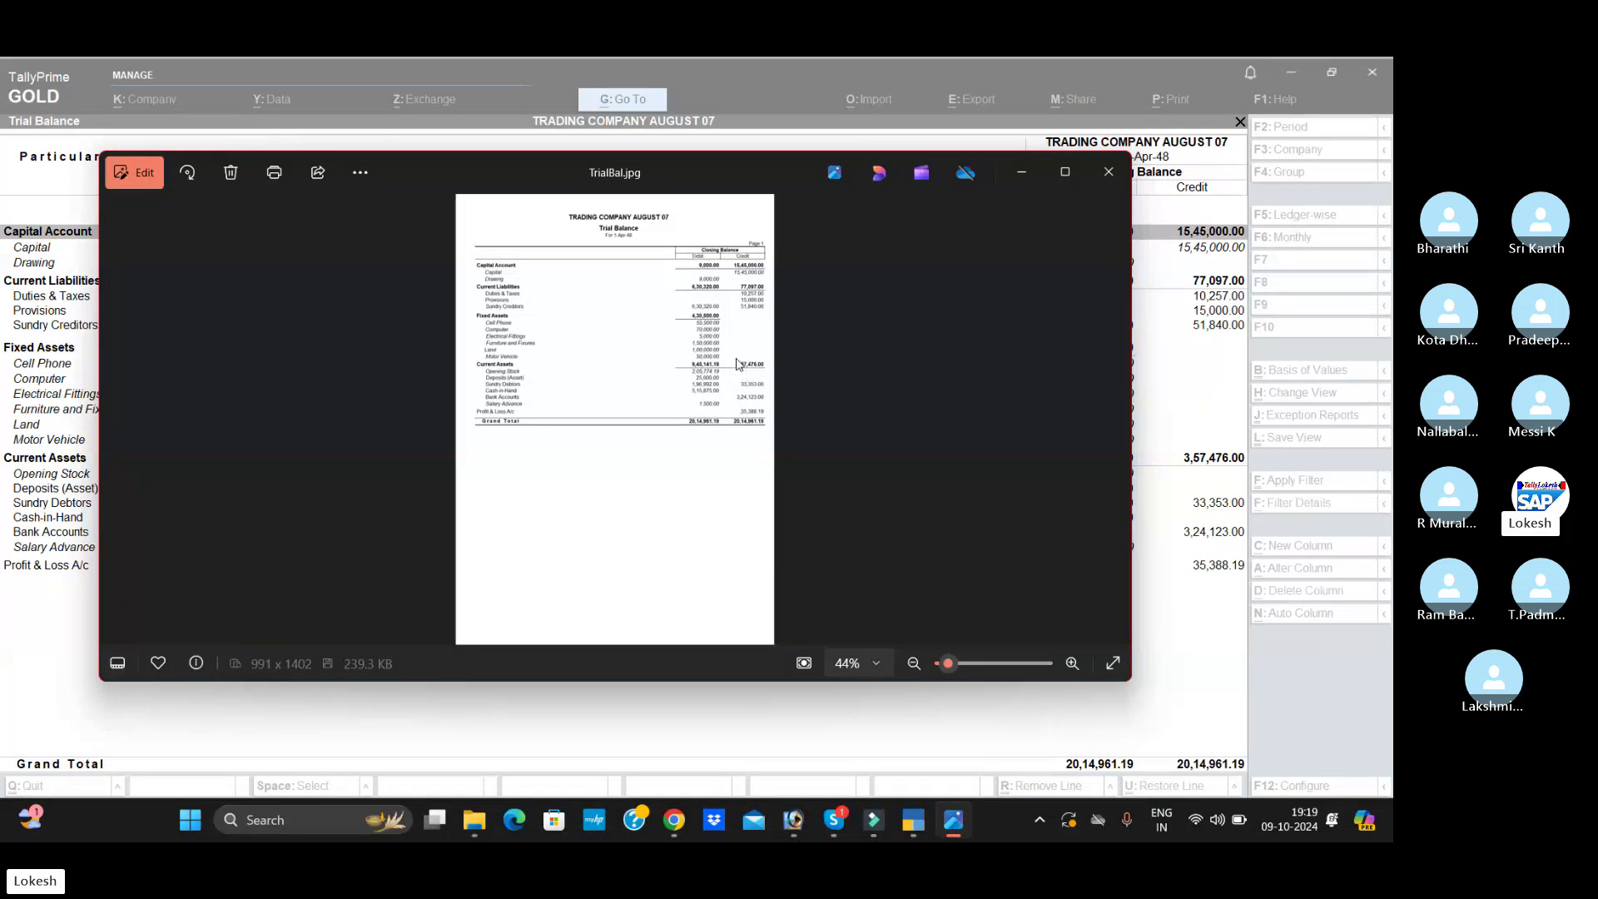
- Examine the exported Trial Balance image at full size from the company heading through the account groups, and close the viewer
double_click(737, 364)
drag(735, 554, 747, 329)
scroll(747, 329, up, 5)
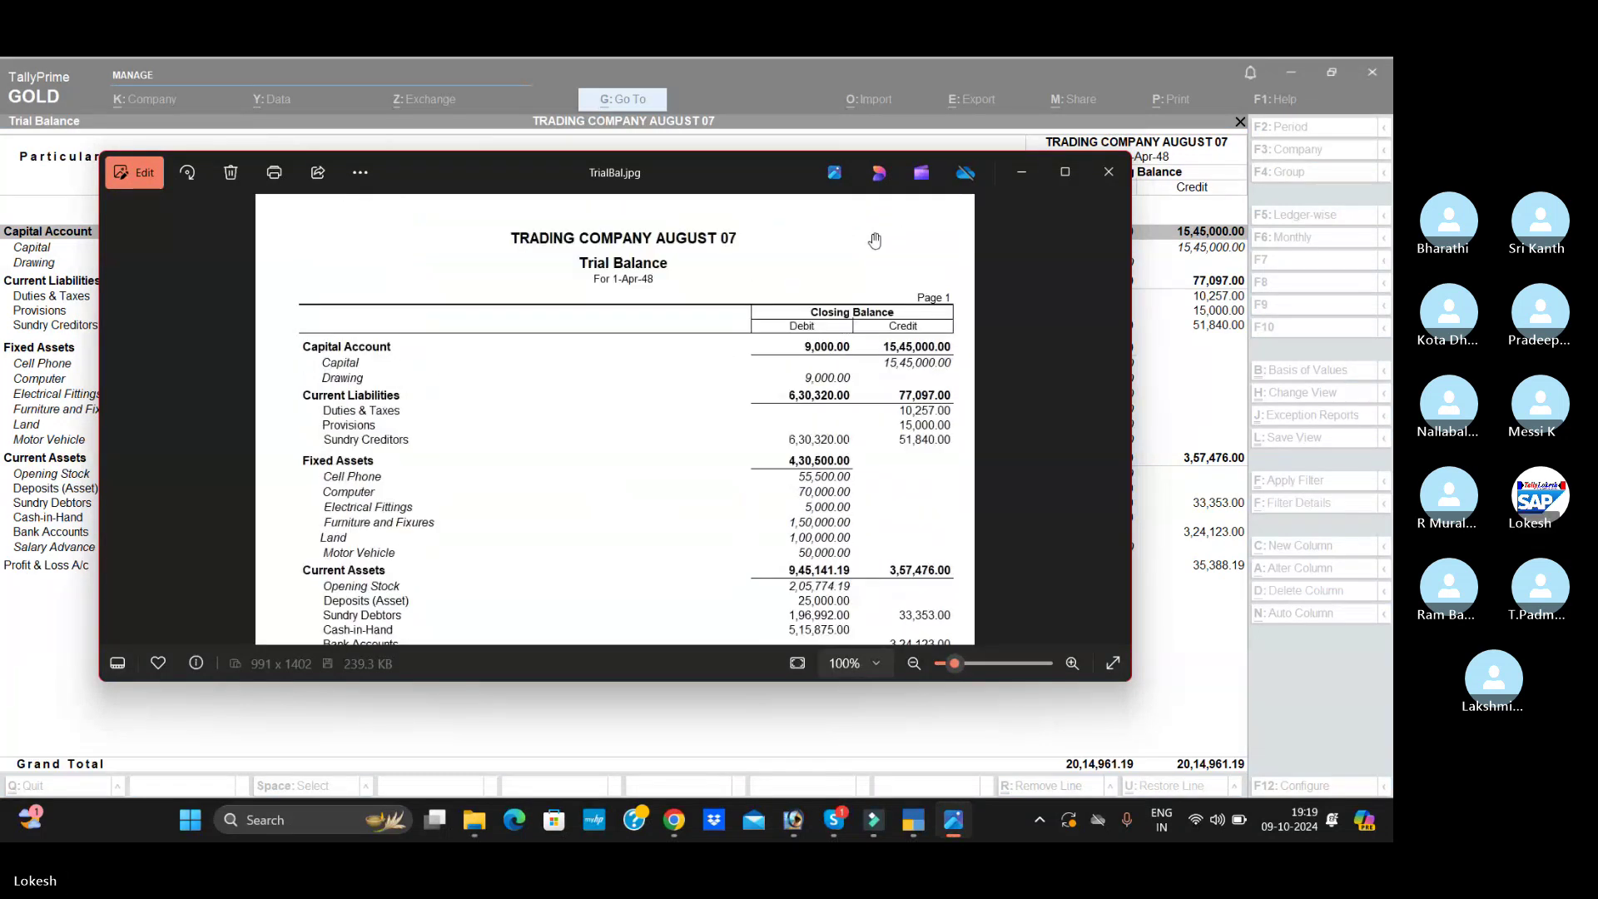
click(1107, 173)
- Reopen the Trial Balance's export configuration and set the file format to PDF (Read-only document) with Digital Signature Not Applicable
click(979, 101)
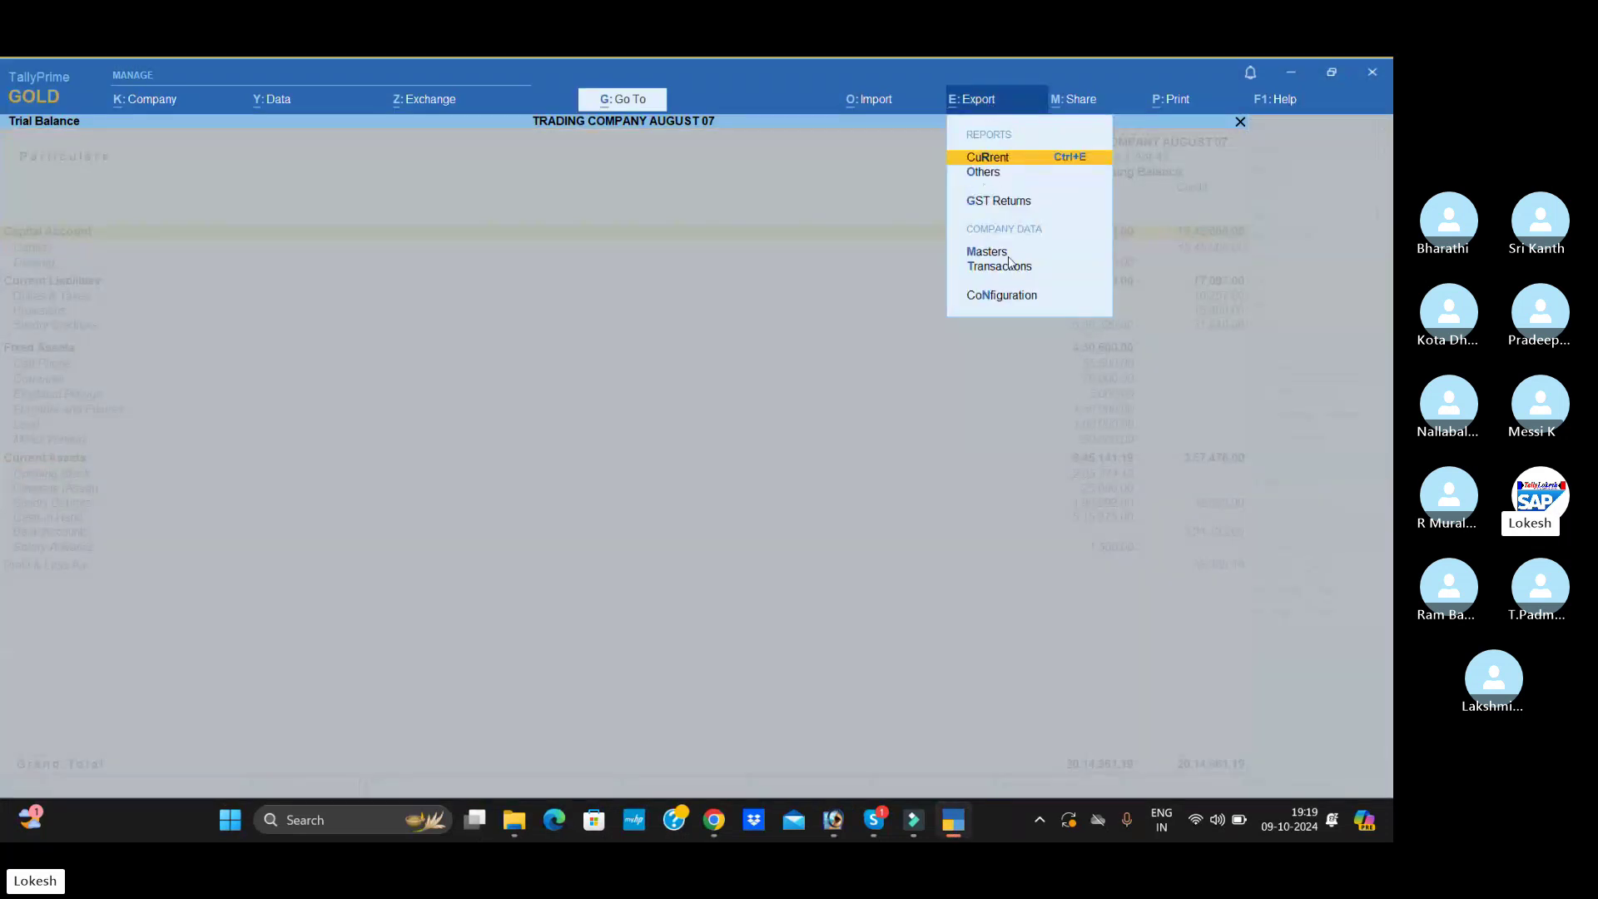
click(1004, 161)
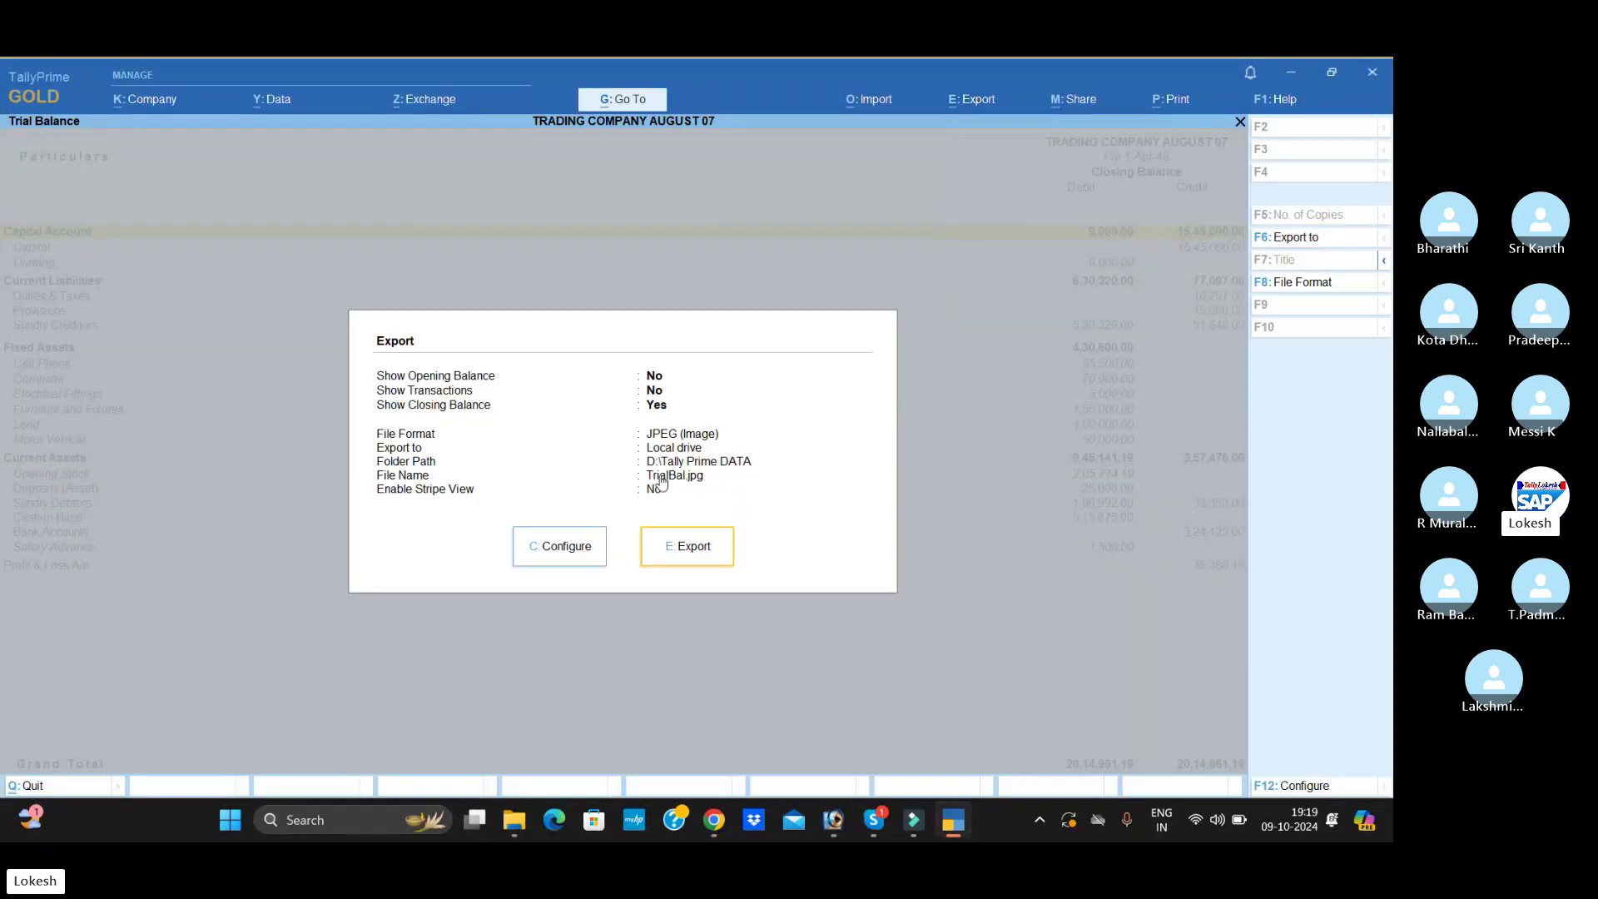
click(596, 552)
click(613, 551)
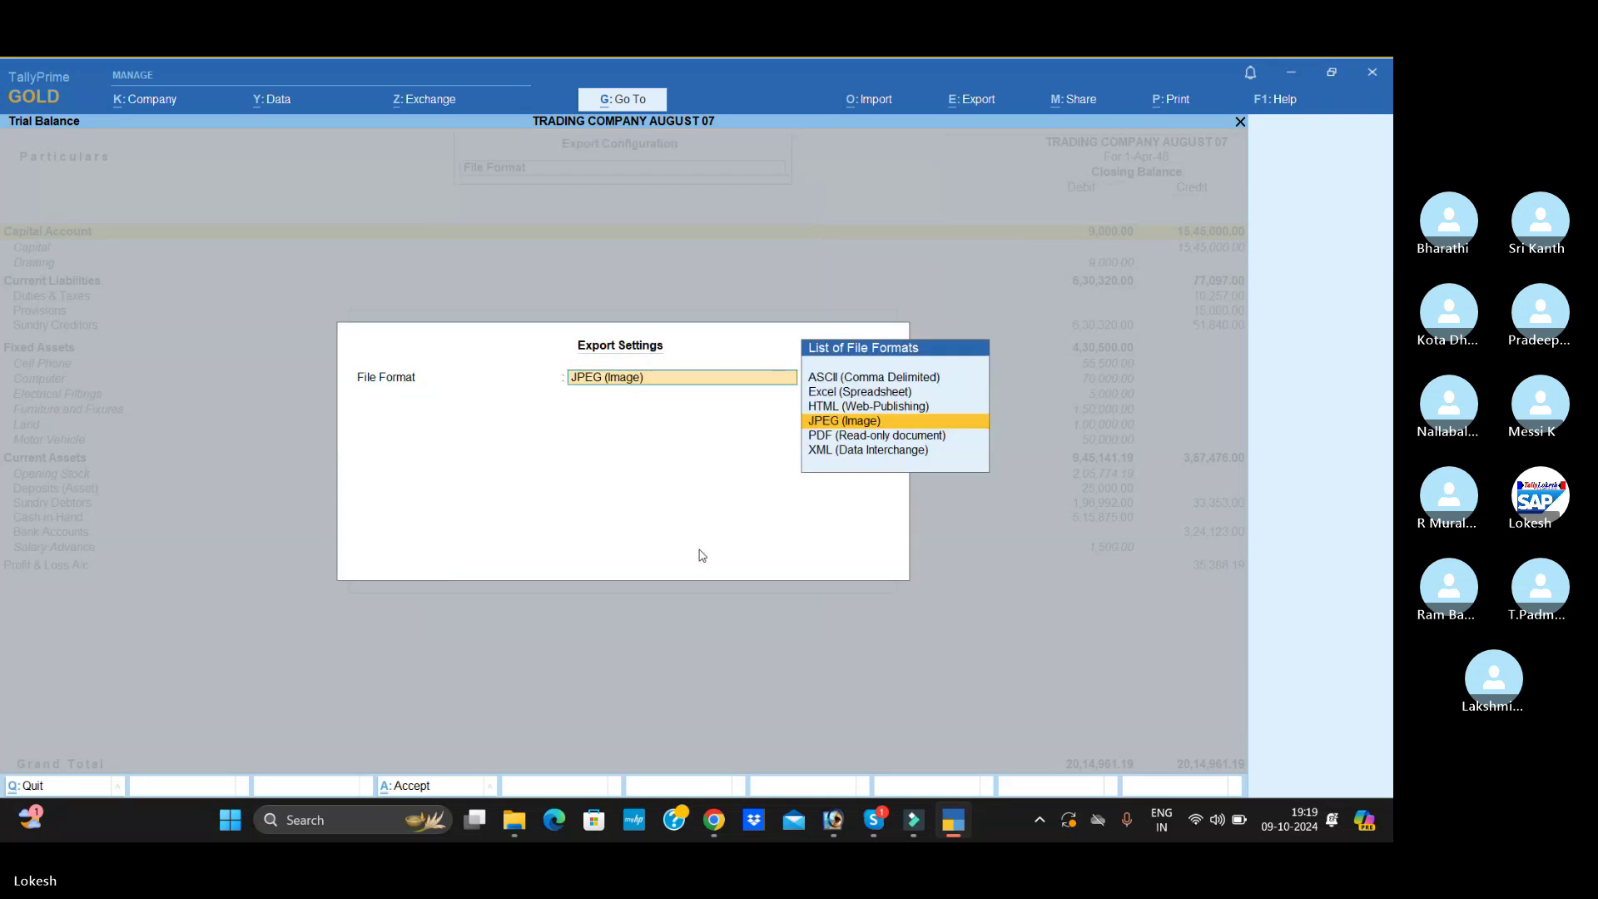
click(853, 436)
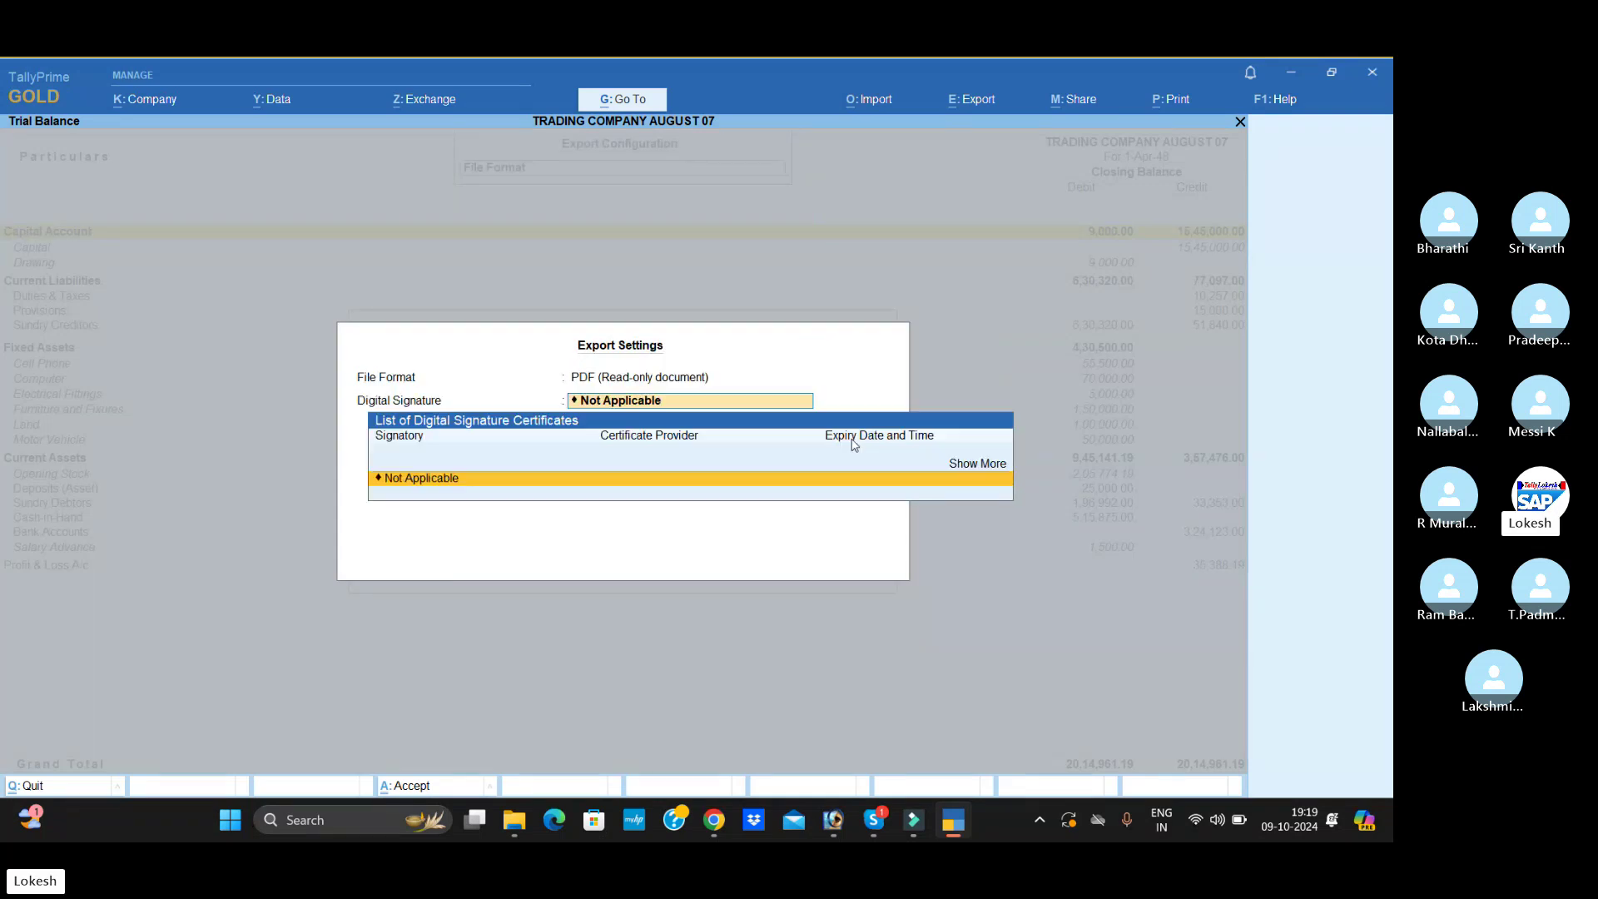
key(ctrl+a)
- Set the export folder path to the Desktop DATA folder and export the Trial Balance as TrialBal.pdf
key(Down)
key(Down)
key(Down)
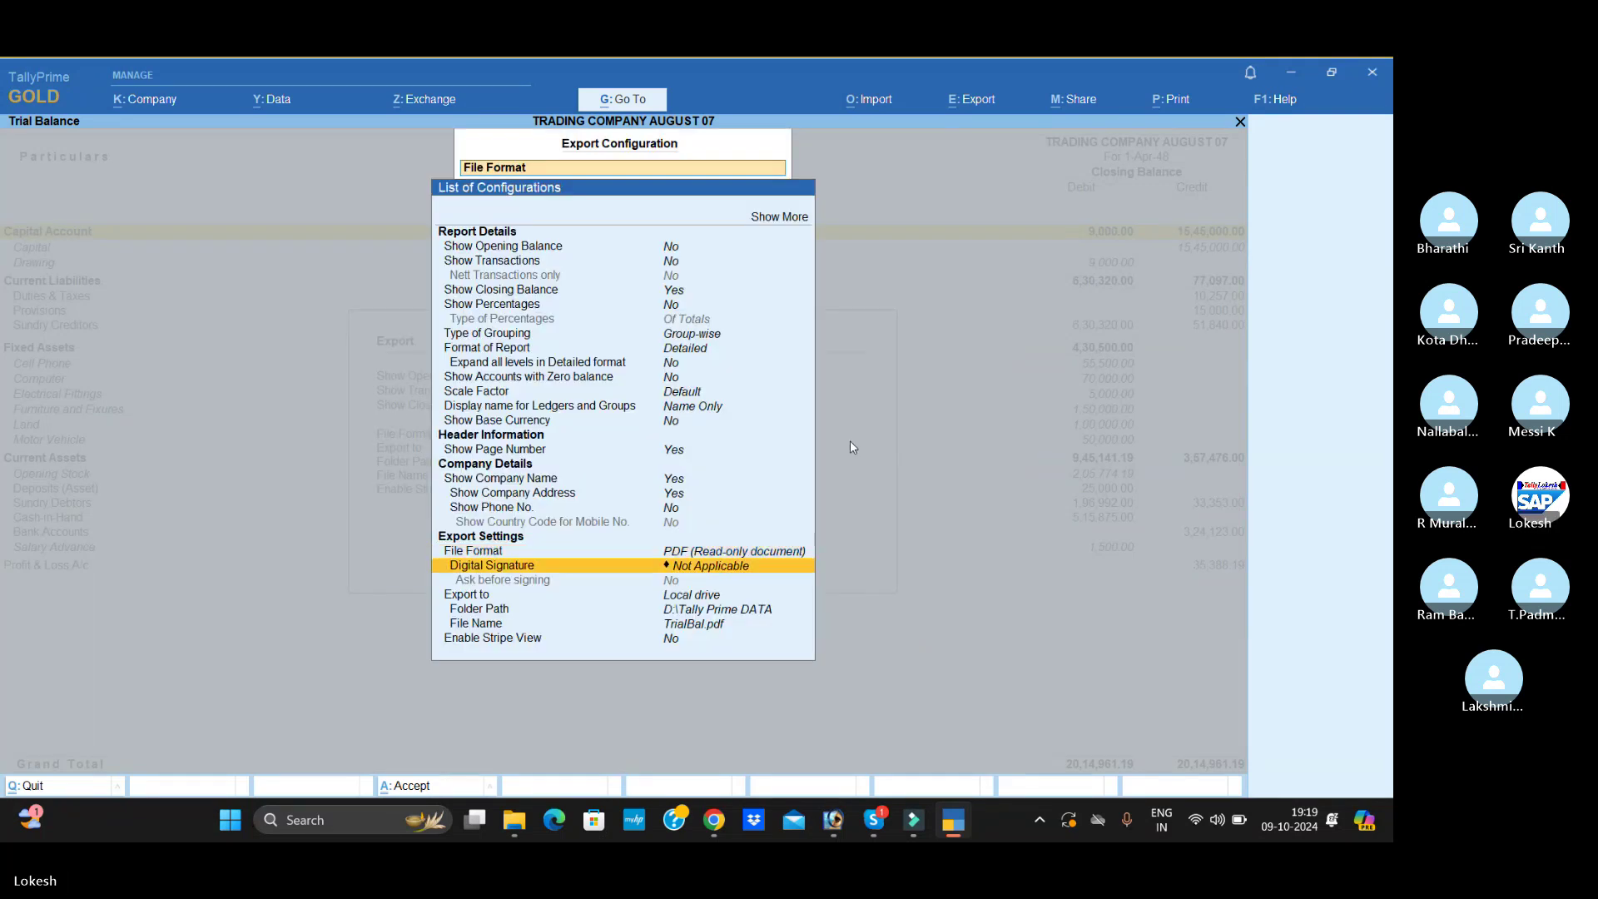
key(Return)
key(Return)
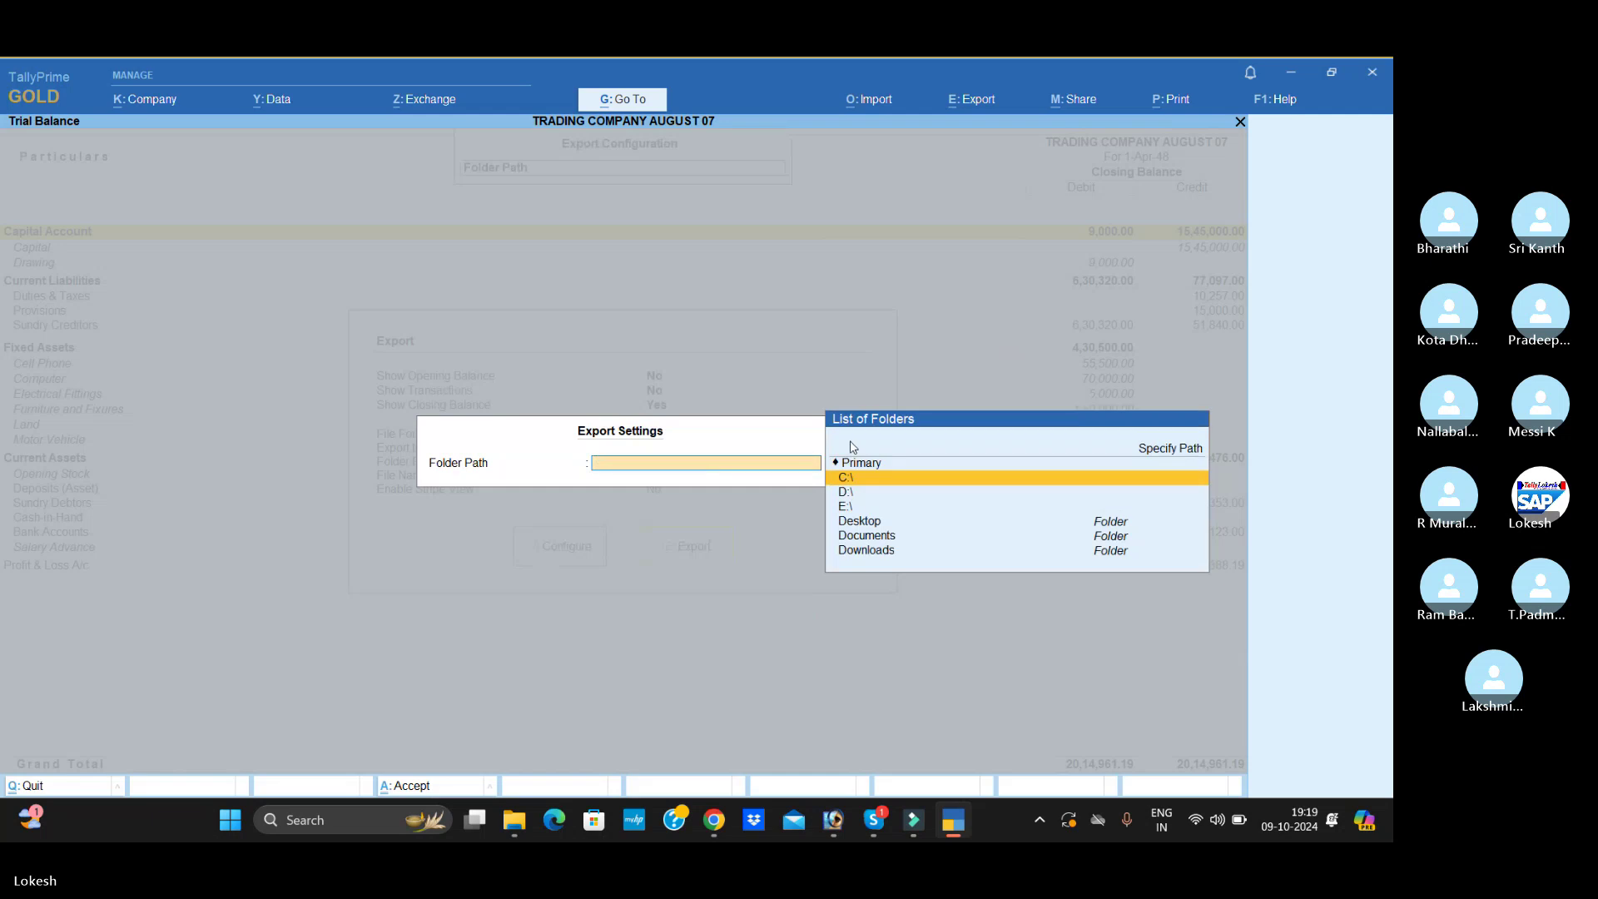
key(Down)
key(Down)
key(Down)
key(Return)
key(Down)
key(Down)
key(Return)
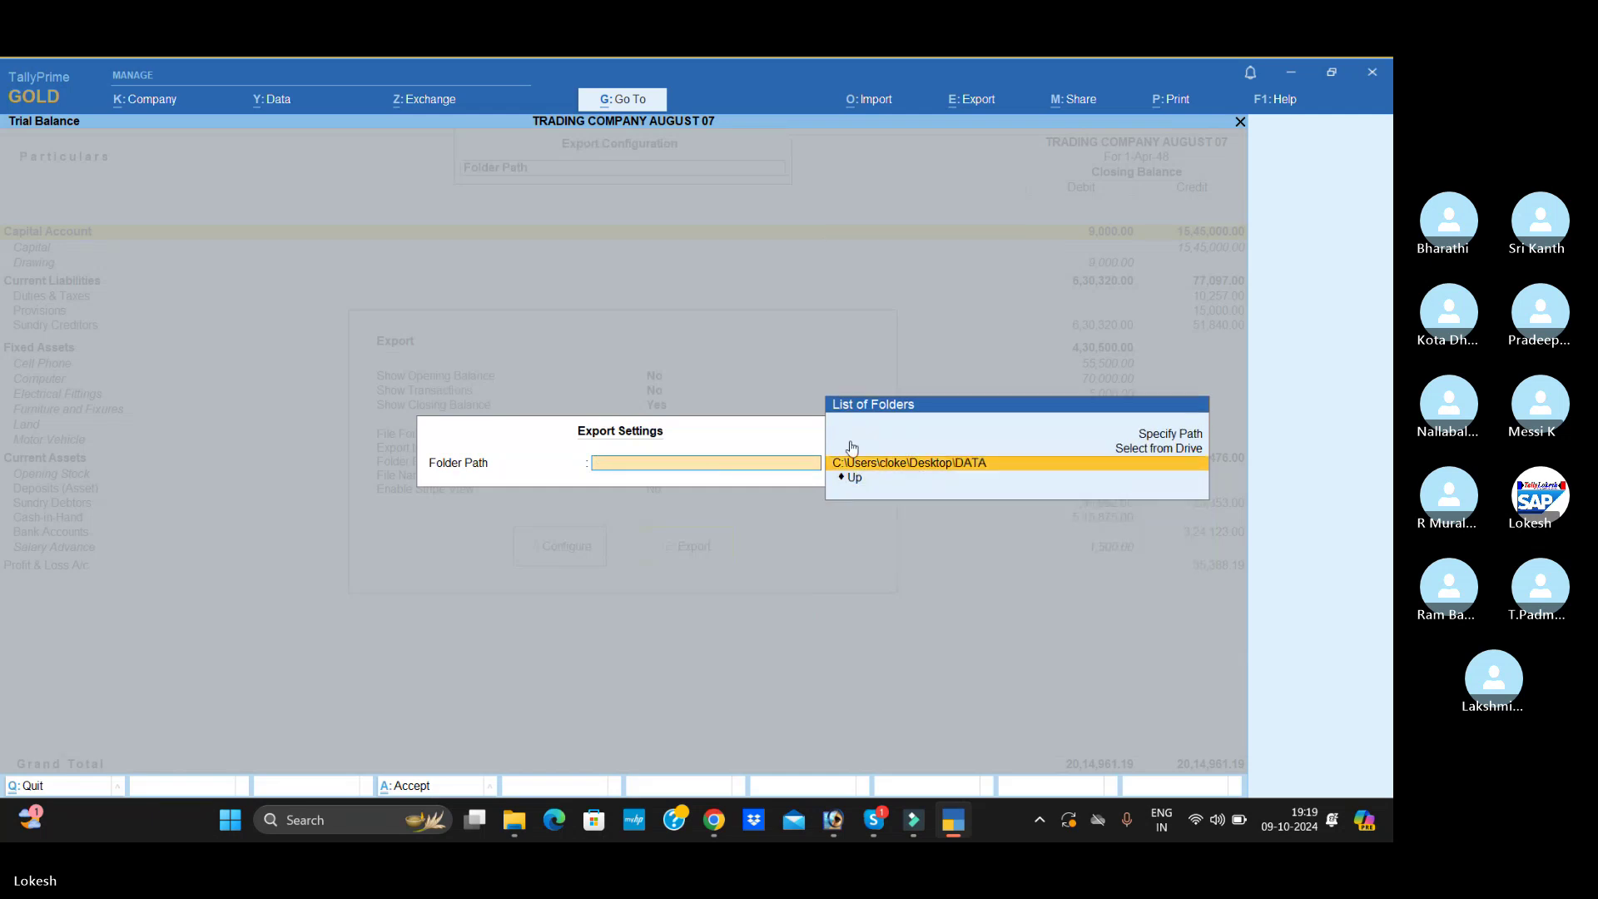
key(Return)
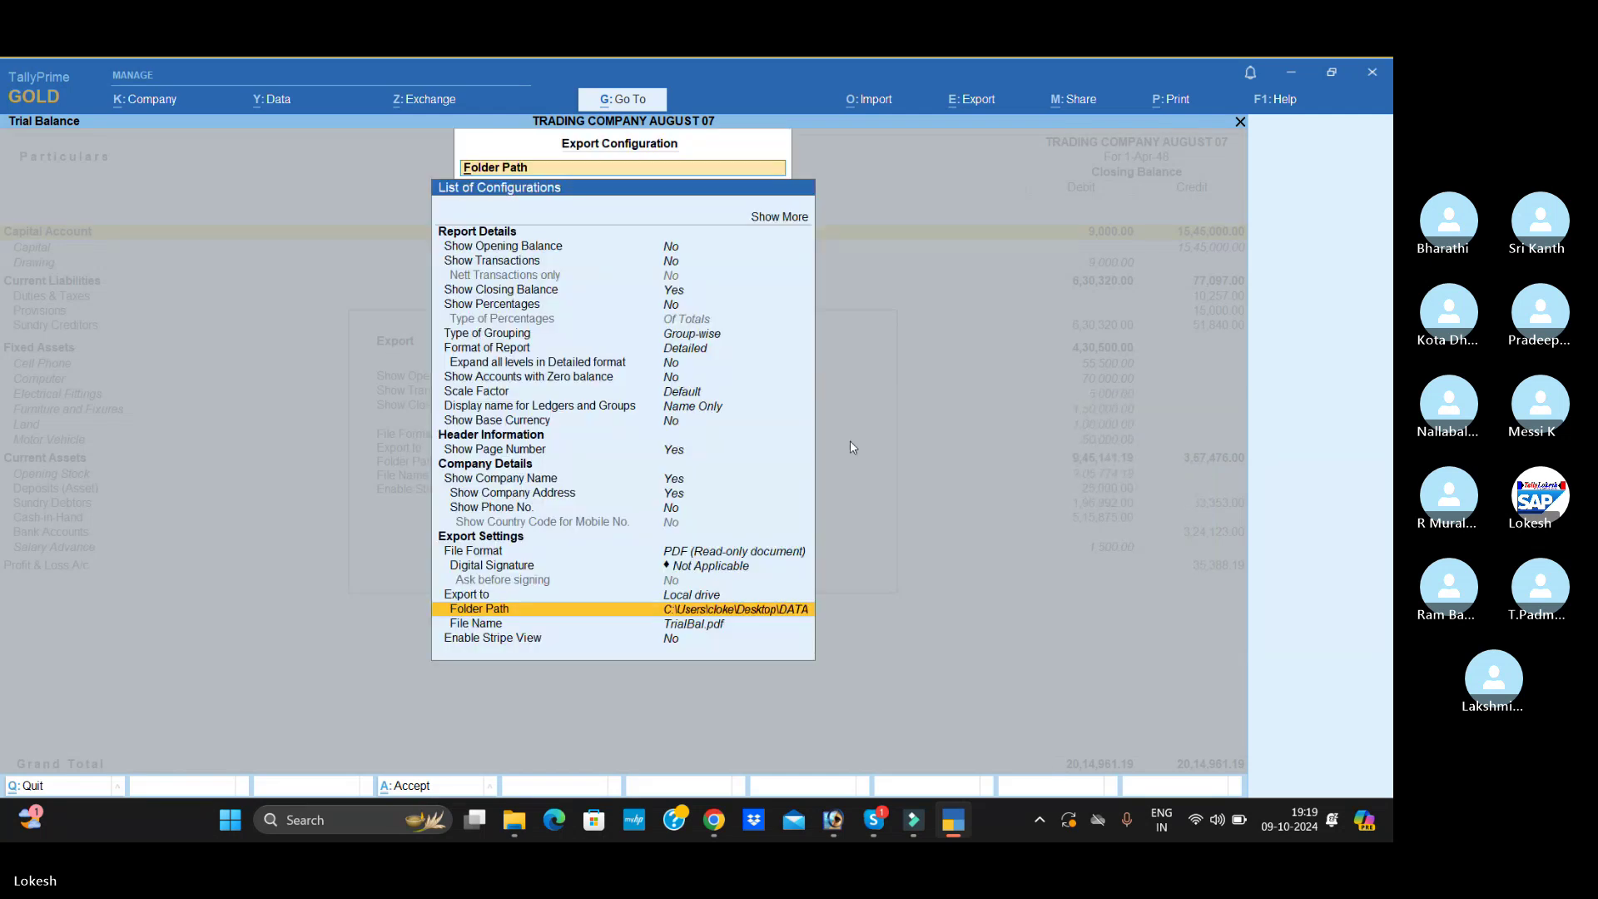
key(ctrl+a)
click(691, 549)
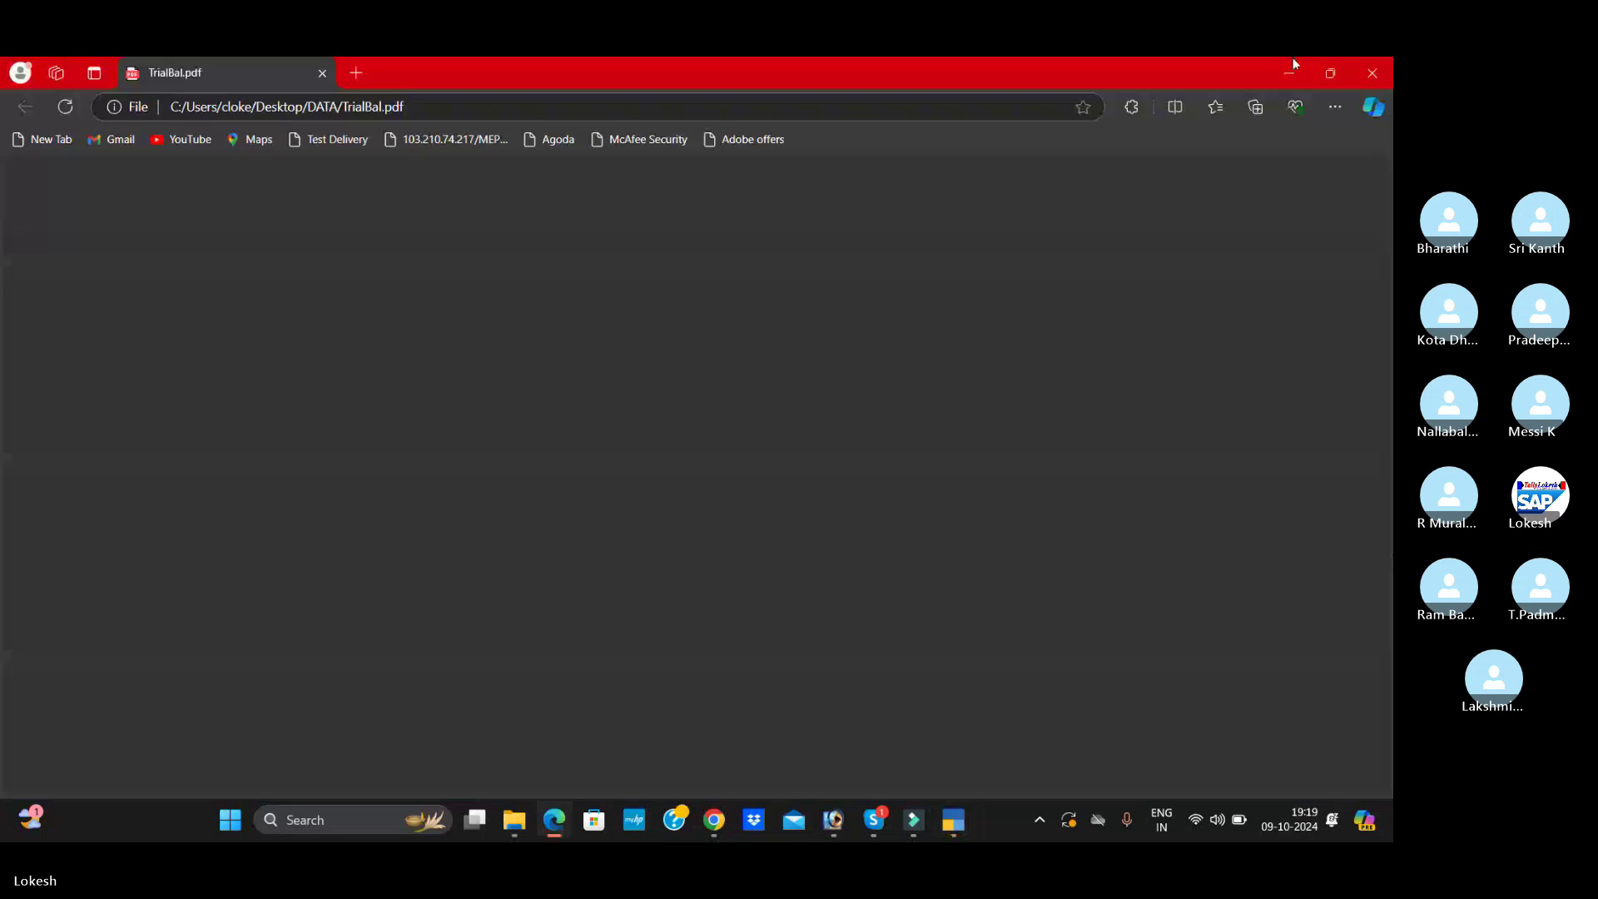
- Examine the exported Trial Balance PDF down to the grand total, and close the browser
scroll(692, 424, down, 5)
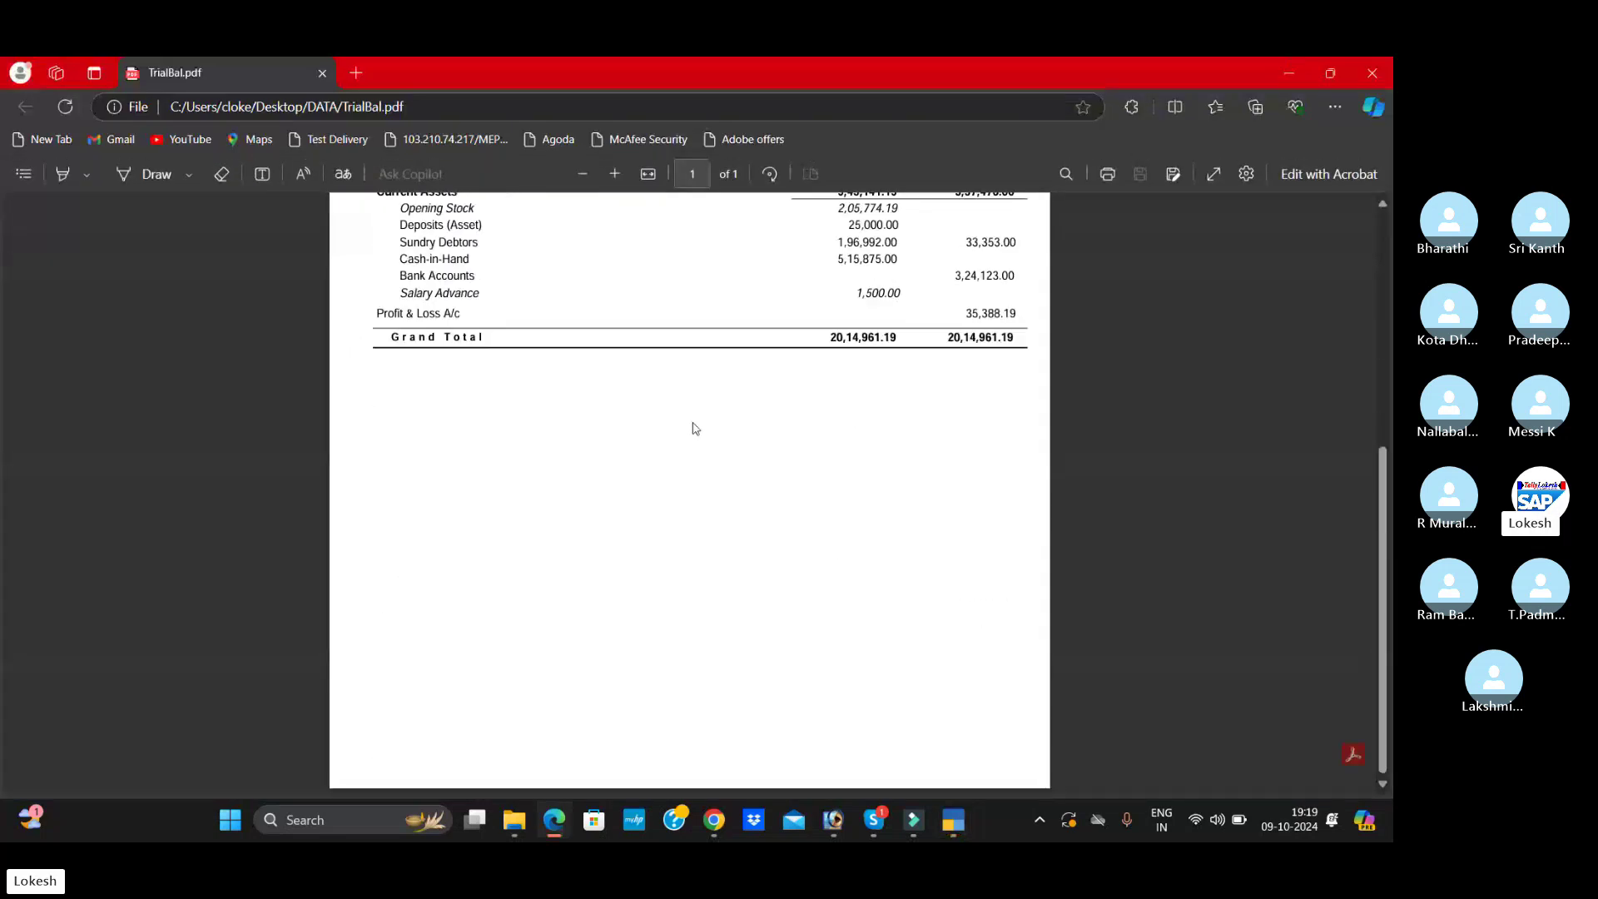
scroll(696, 428, up, 5)
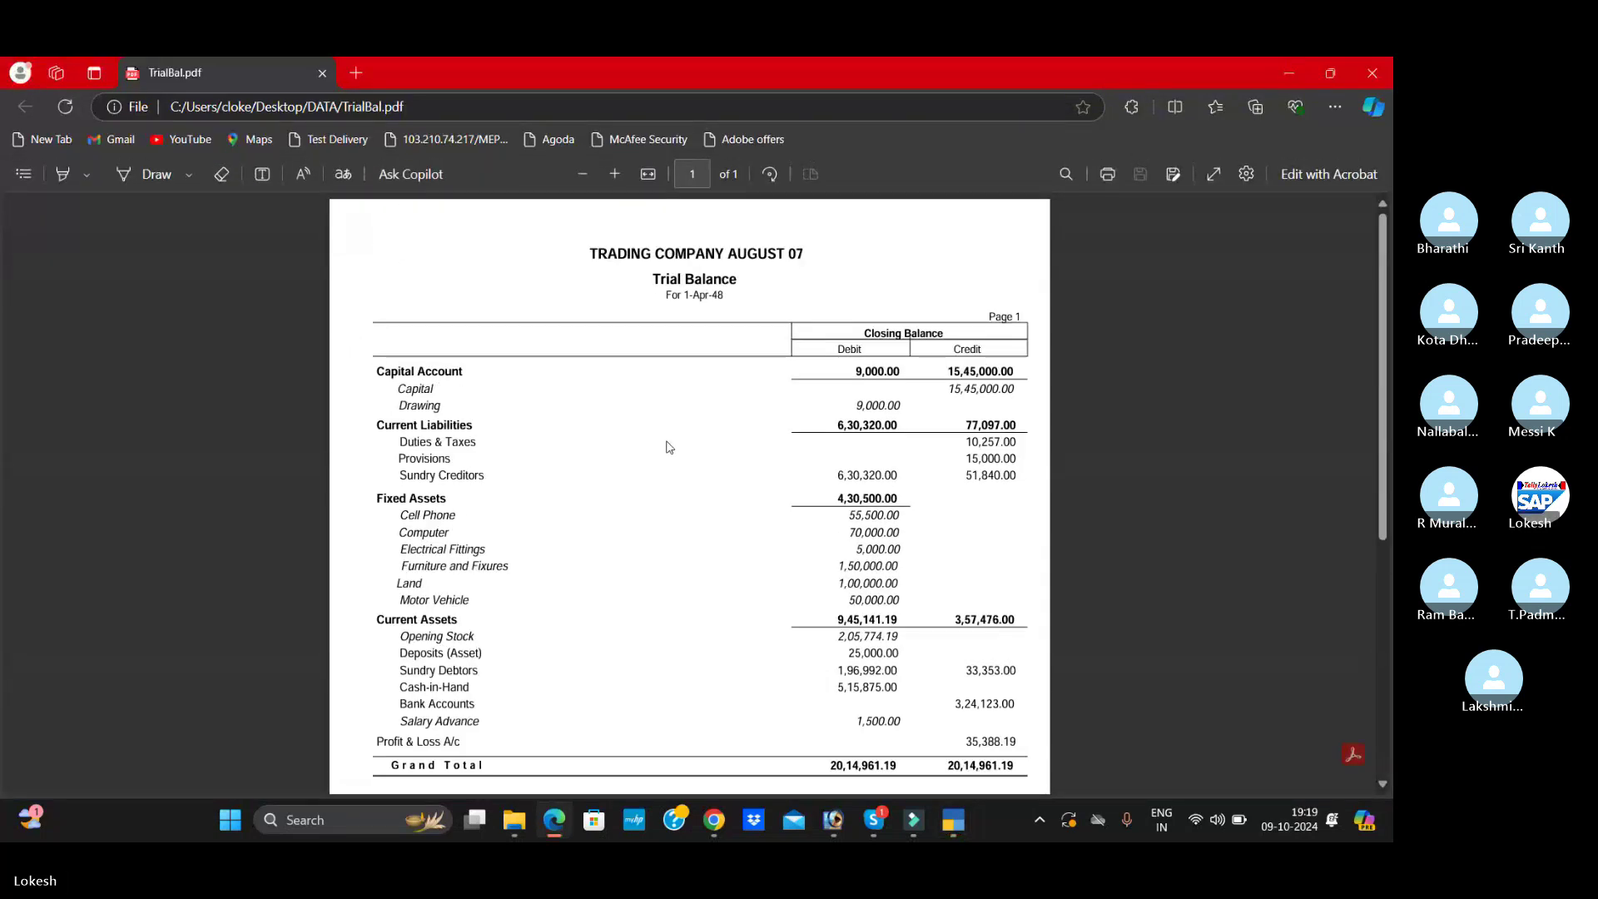
scroll(668, 447, down, 5)
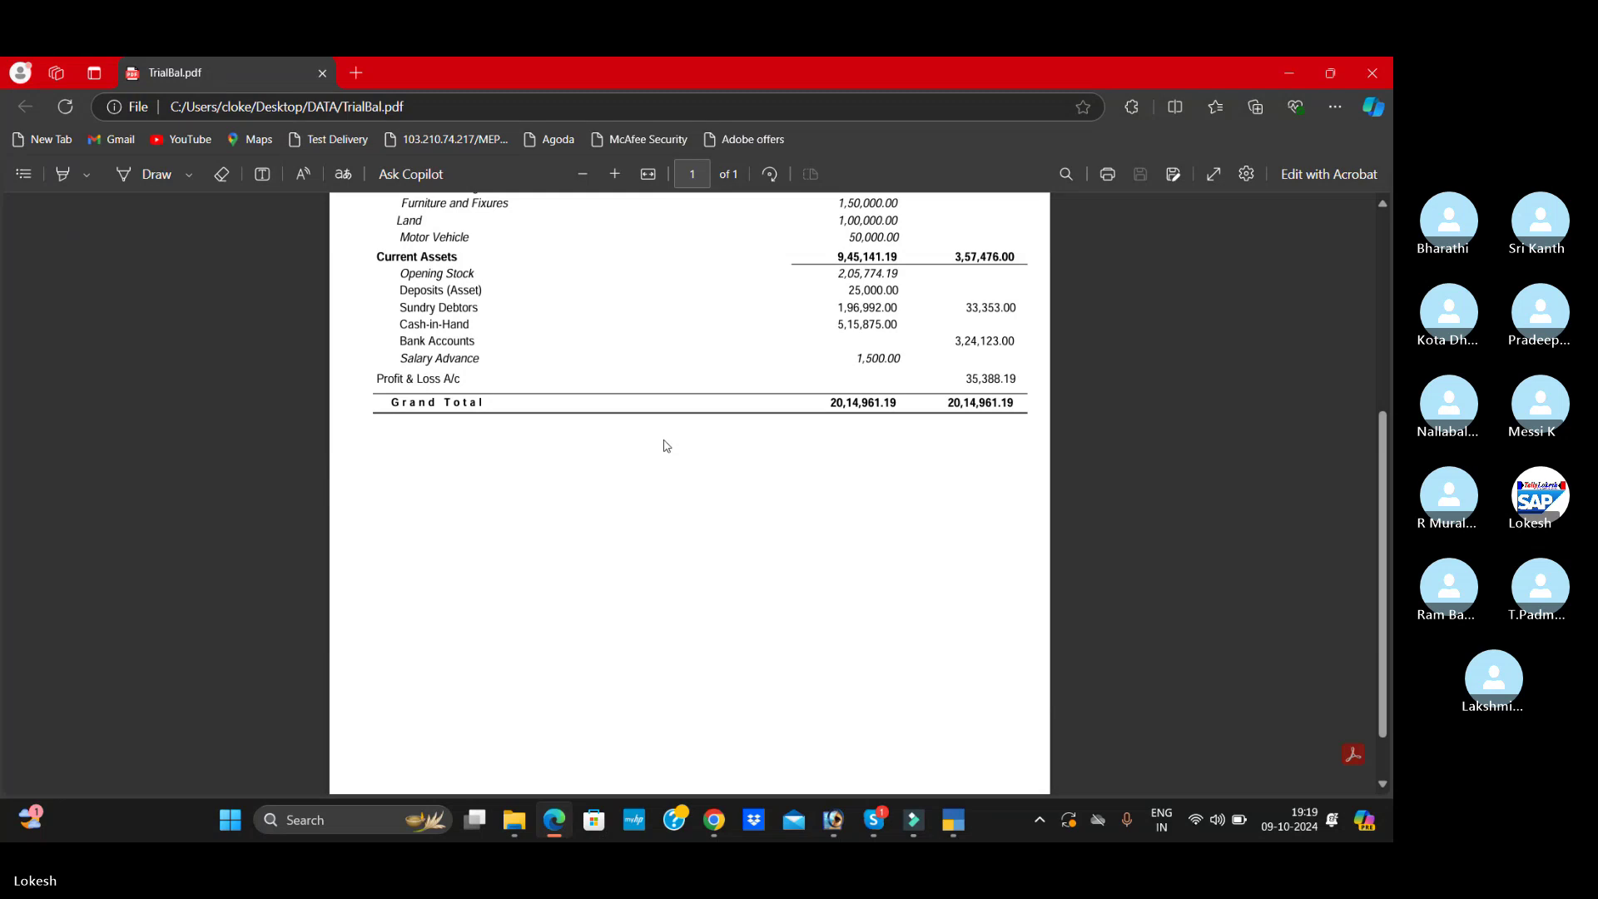
scroll(667, 446, up, 5)
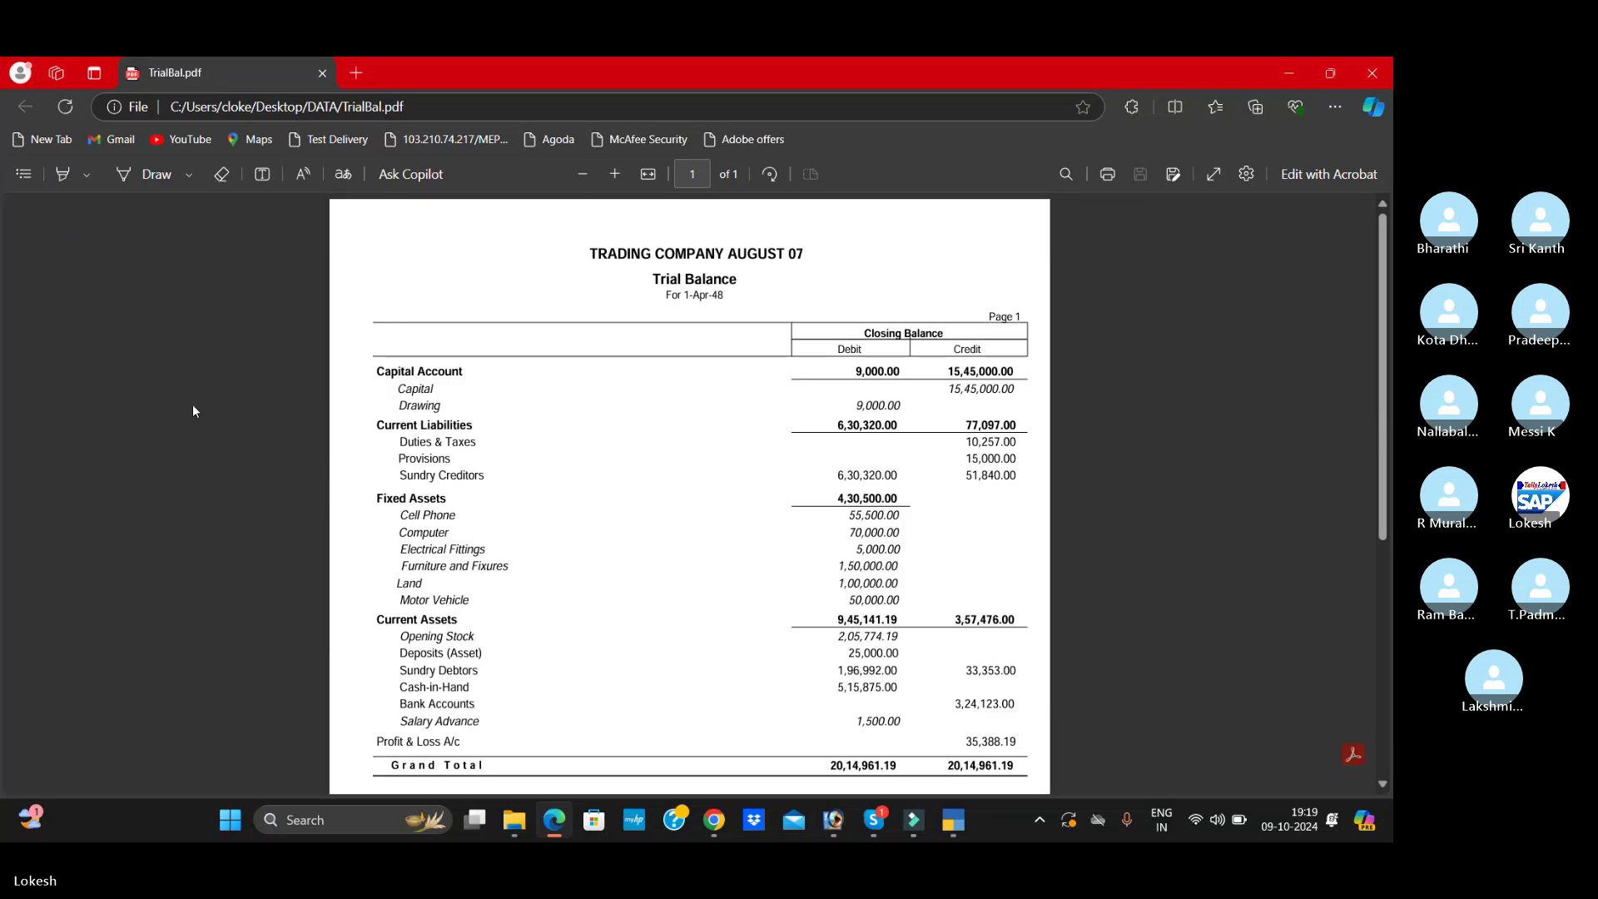
click(1373, 74)
- Leave the Trial Balance and open the Stock Summary in detailed format
key(Escape)
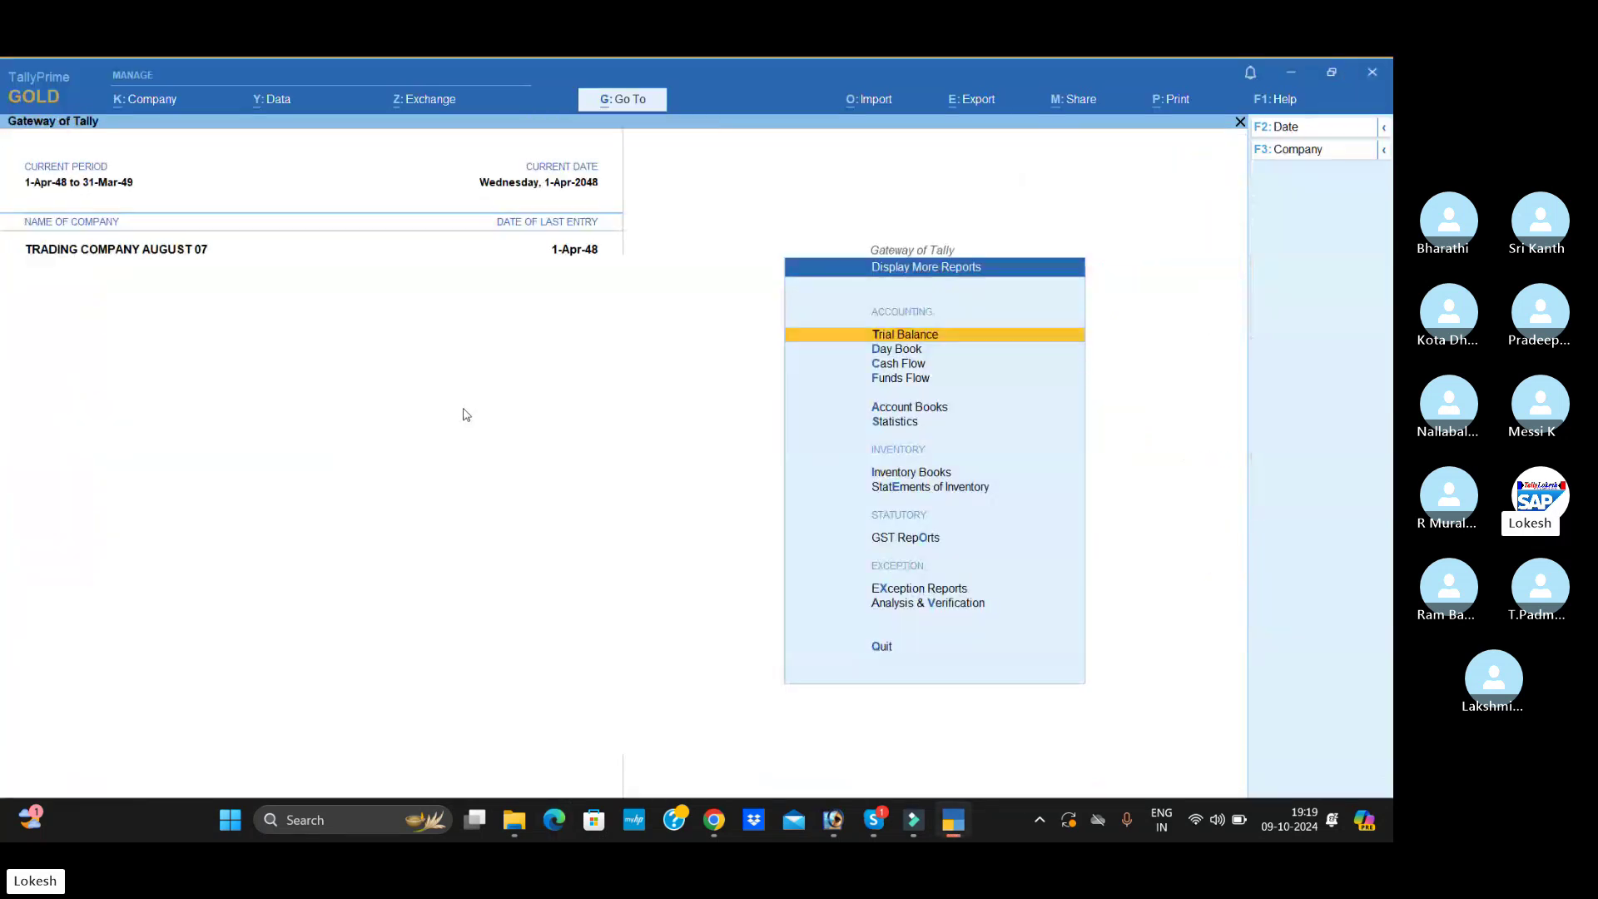
key(Escape)
key(Up)
key(Up)
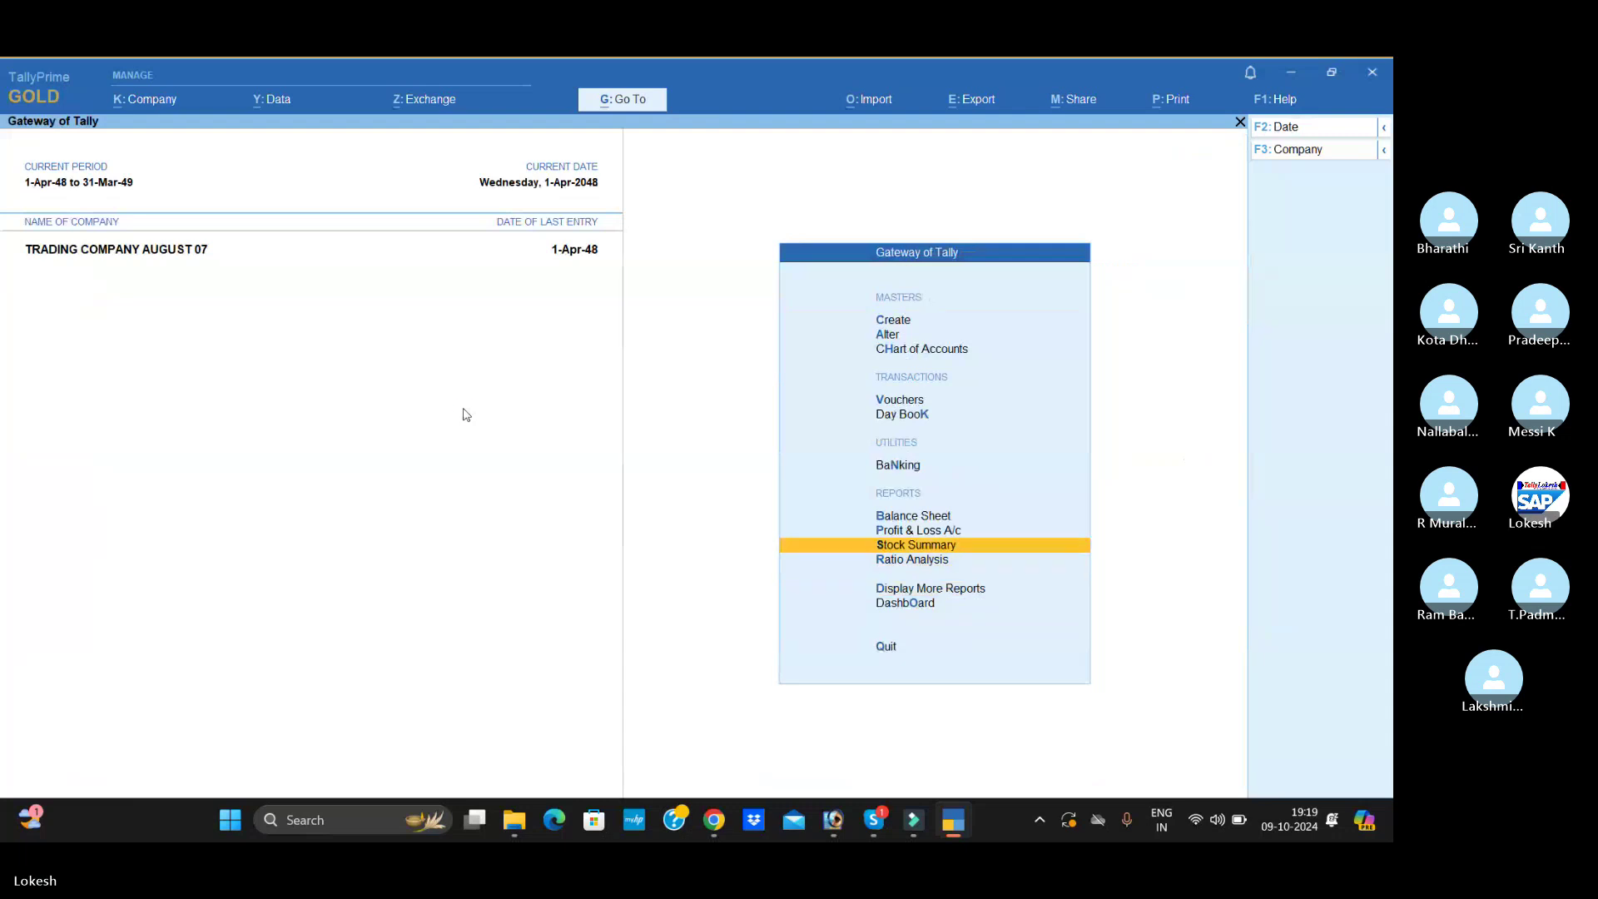
key(Return)
key(alt+F5)
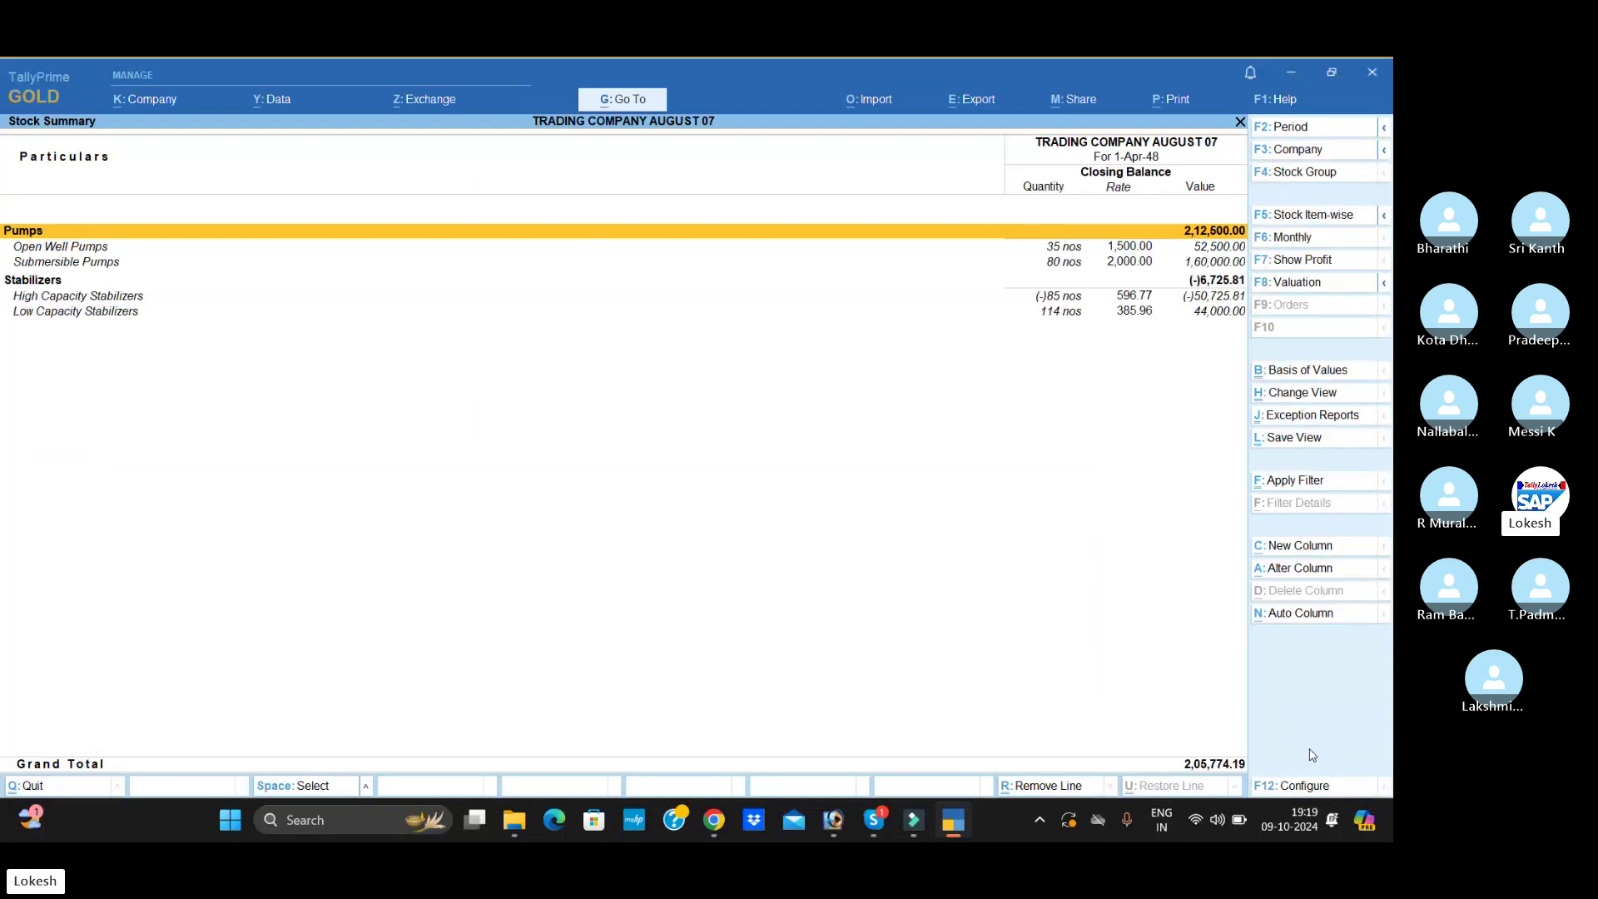
- Configure the Stock Summary to show goods inwards and goods outwards, keeping the remaining options as they are
click(1303, 791)
key(Down)
key(Down)
key(Down)
key(Down)
key(Down)
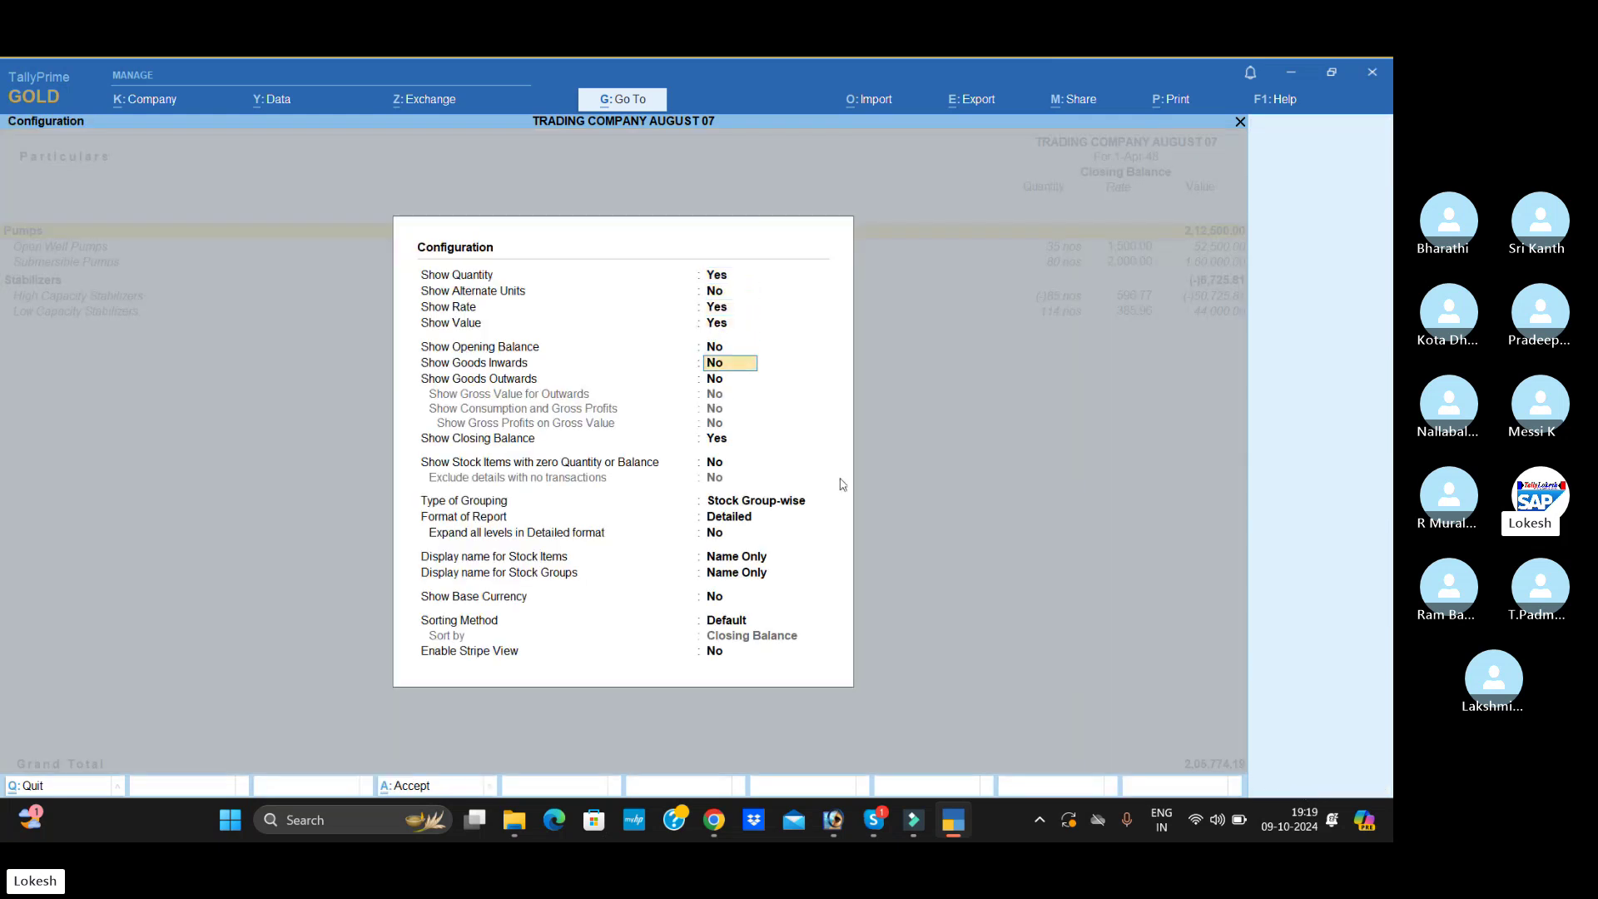
key(y)
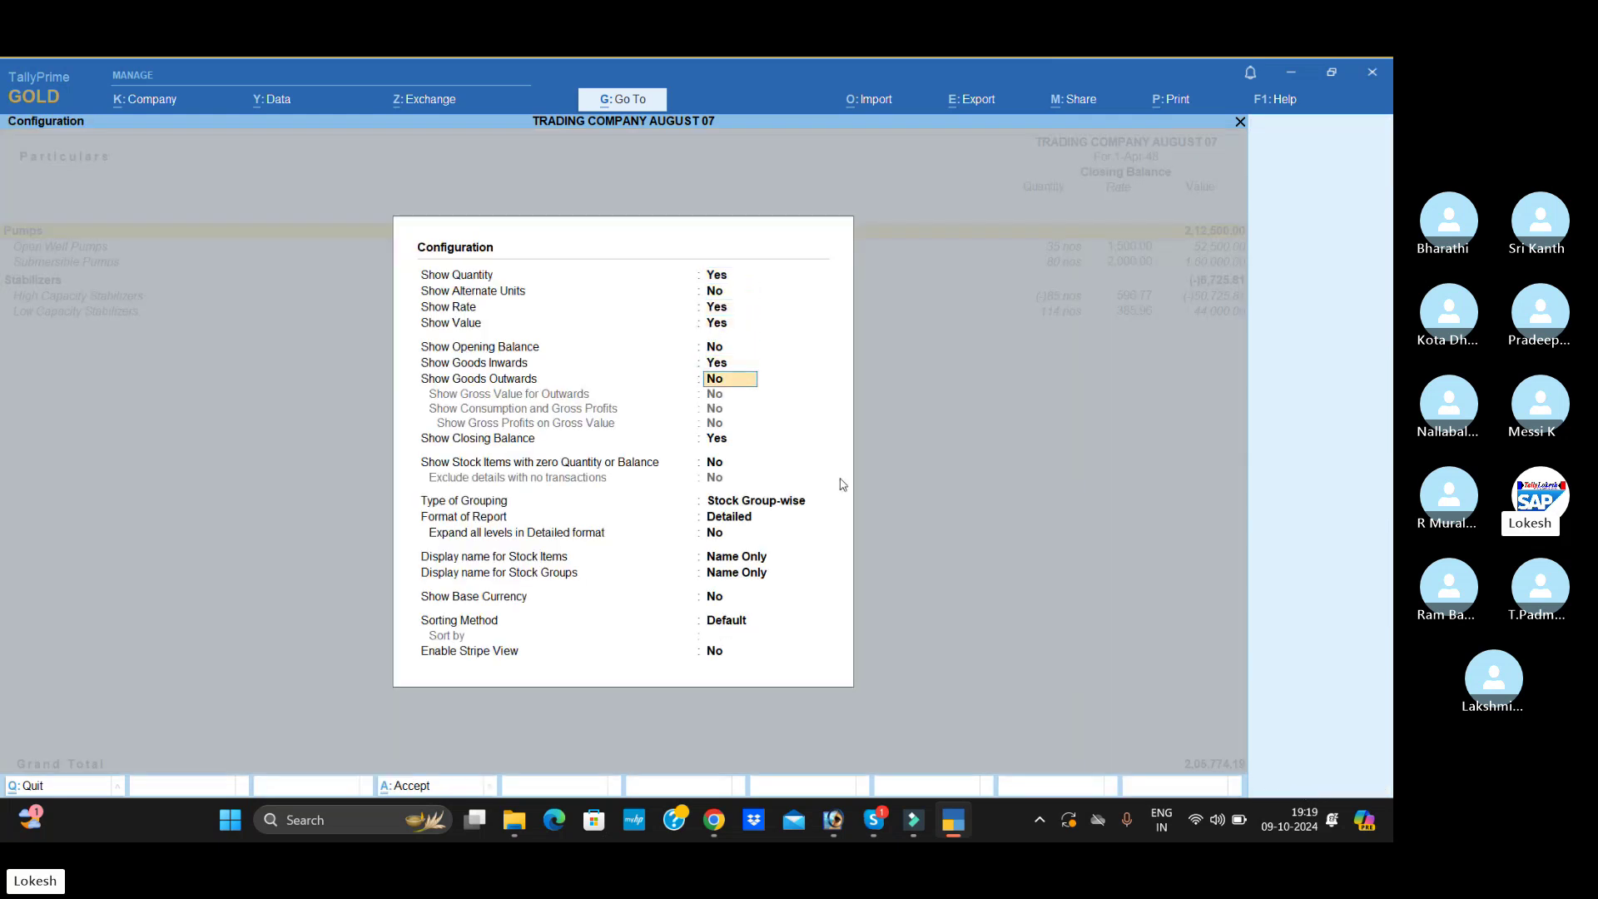
key(y)
key(Return)
key(Return)
key(Return)
key(Return)
key(Return)
key(Return)
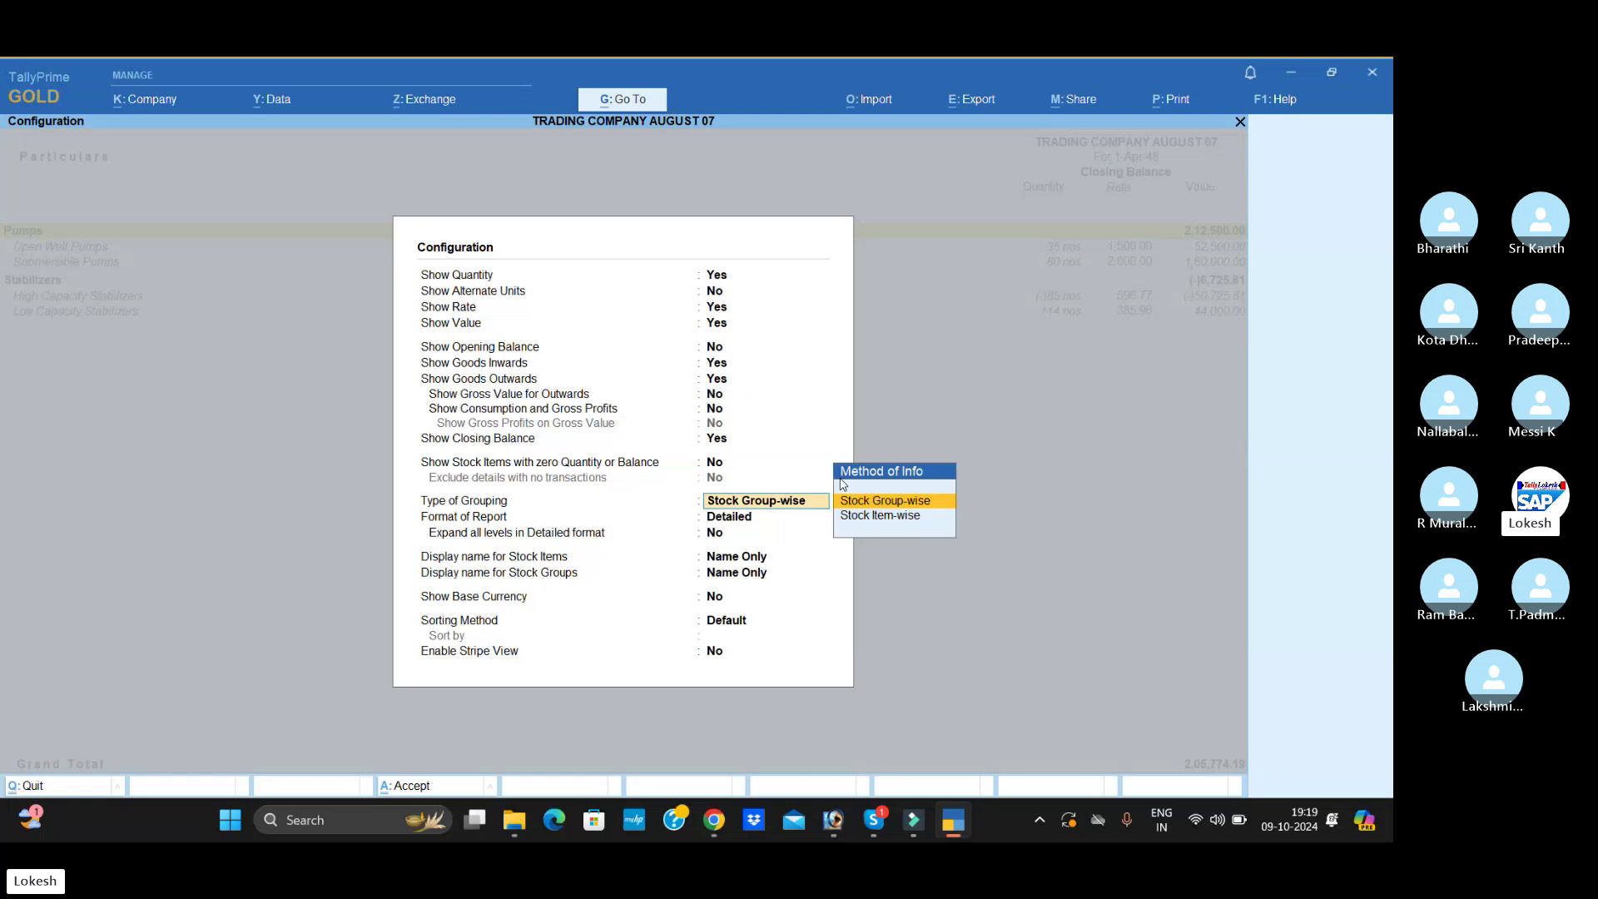
key(Return)
key(Return)
key(Return)
key(Return)
key(Return)
key(Return)
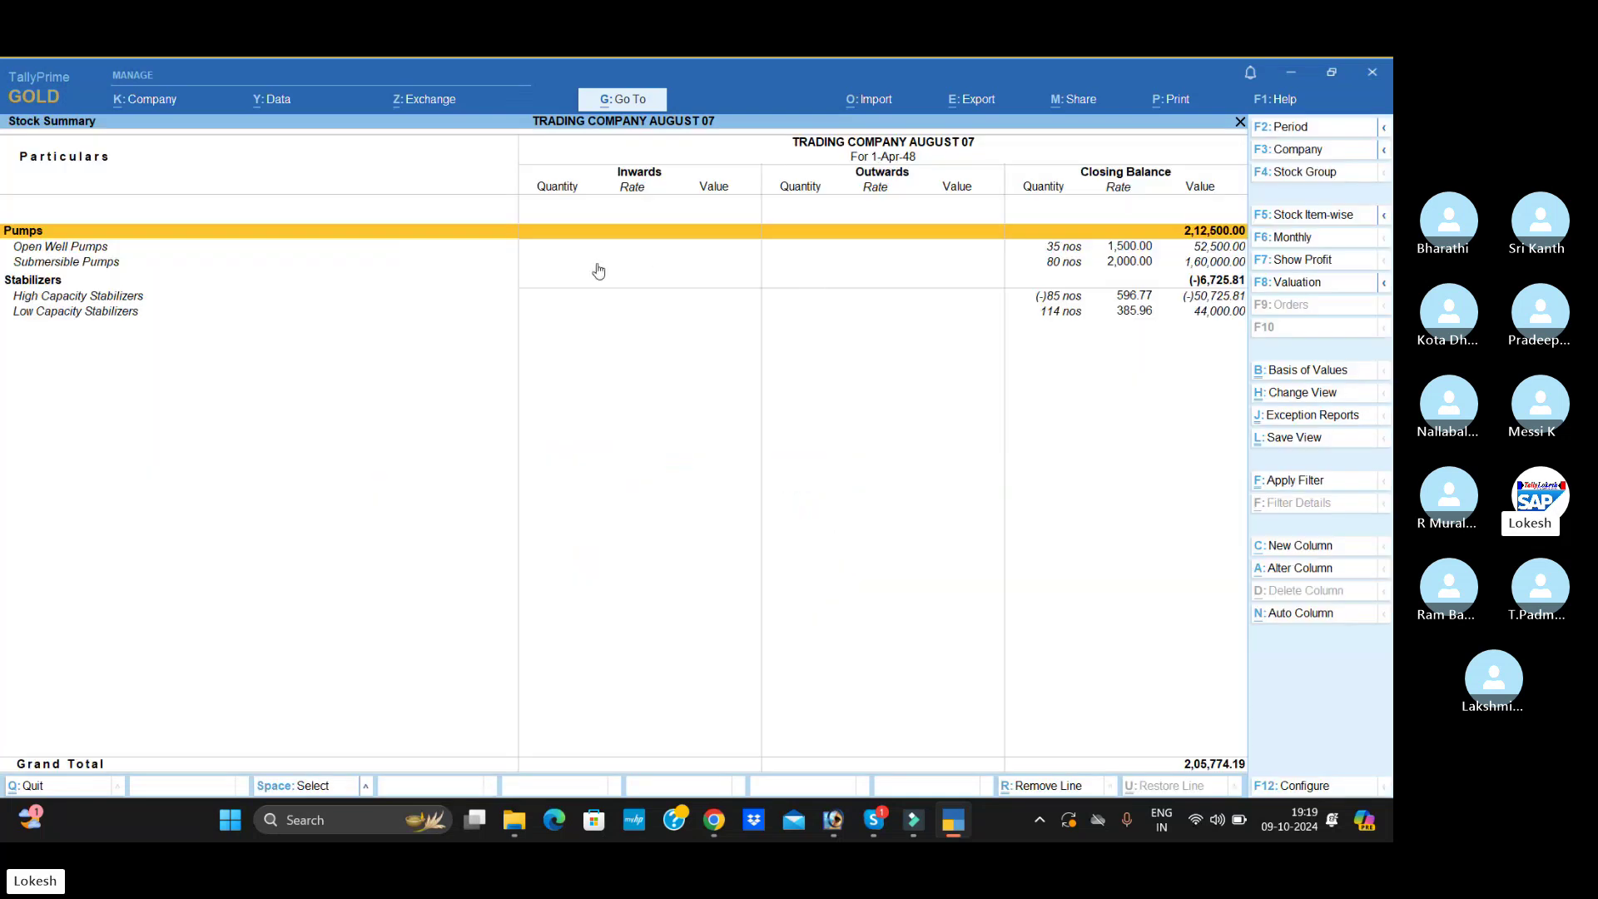
- Leave the Stock Summary and shut the company TRADING COMPANY AUGUST 07
key(Escape)
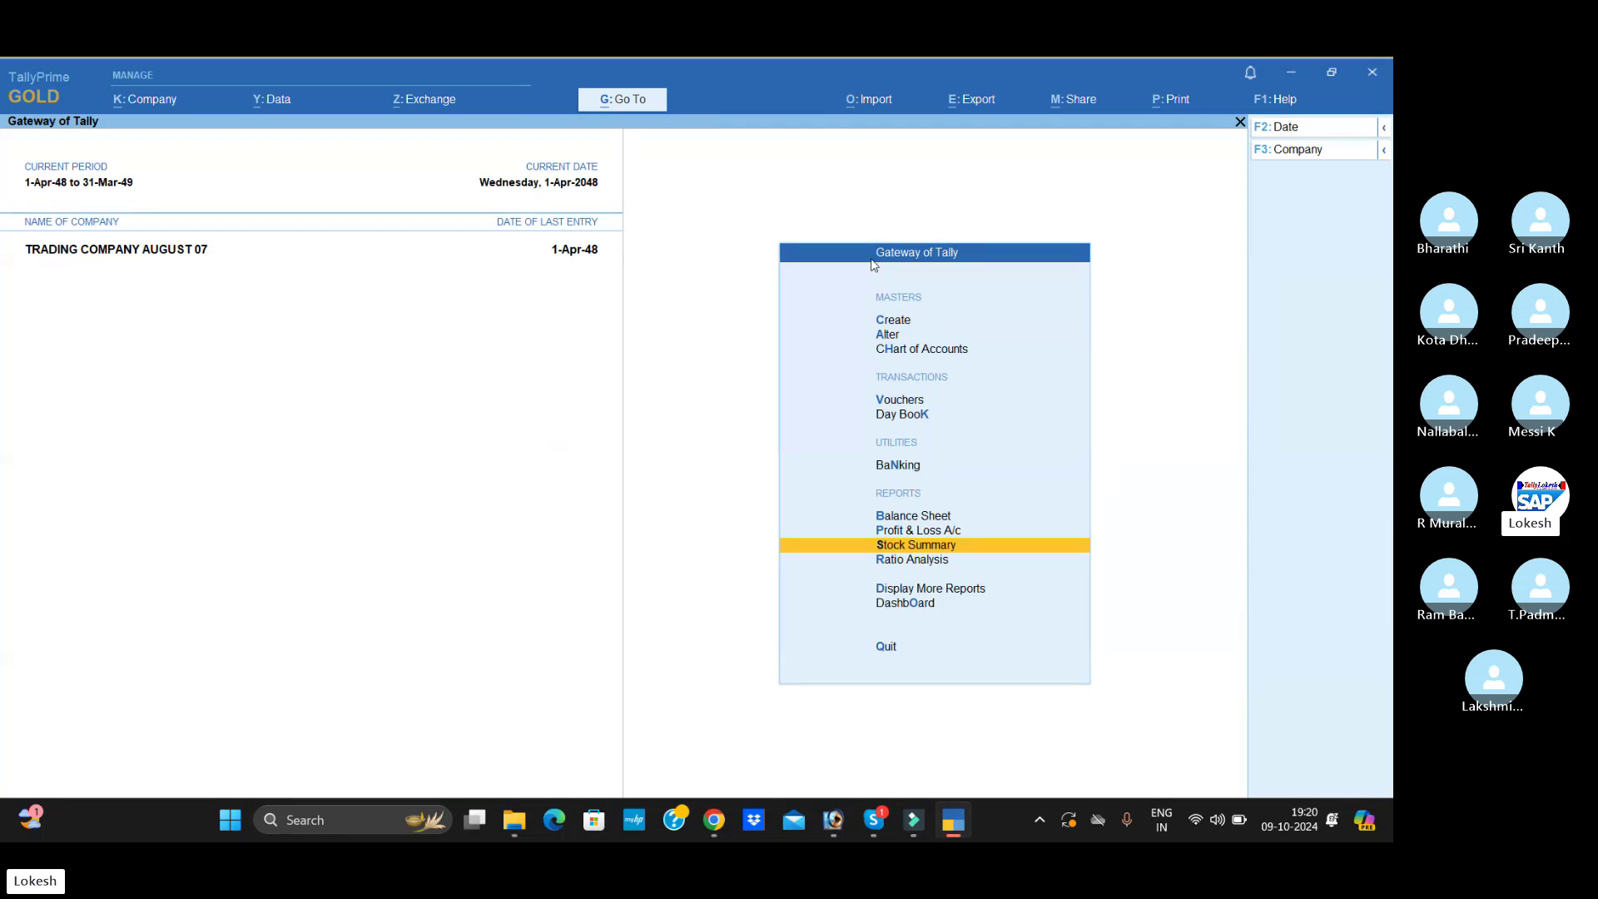
click(1302, 158)
key(Up)
key(Return)
key(Return)
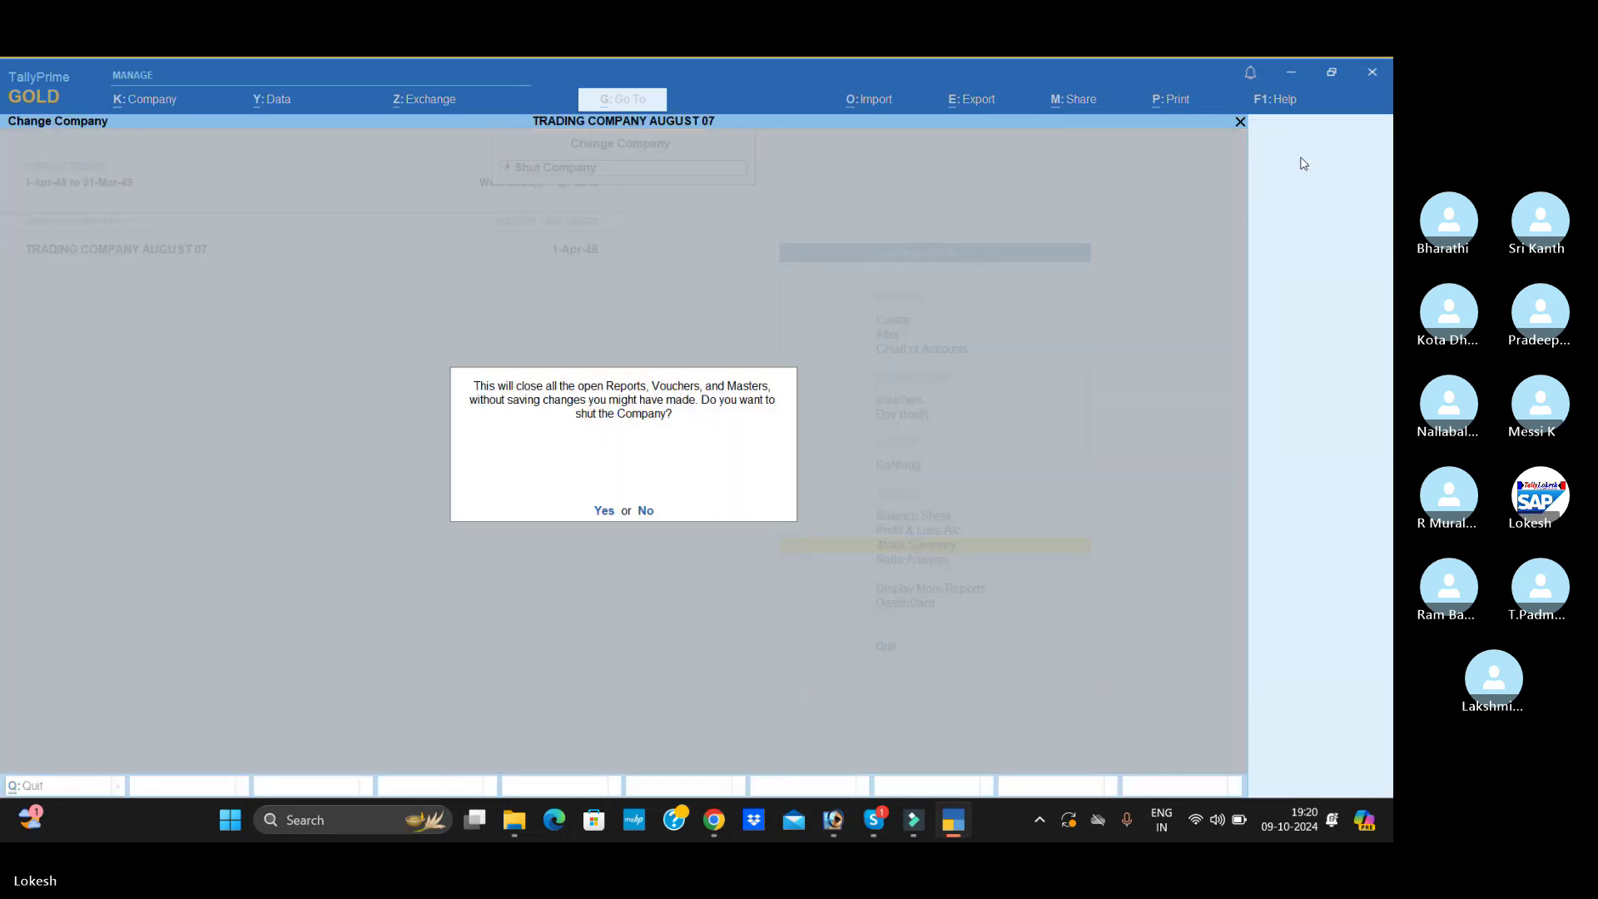
key(Return)
- Load the company Lakshmi Enterprises from the list of companies
key(Down)
key(Down)
key(Down)
key(Down)
key(Down)
key(Down)
key(Down)
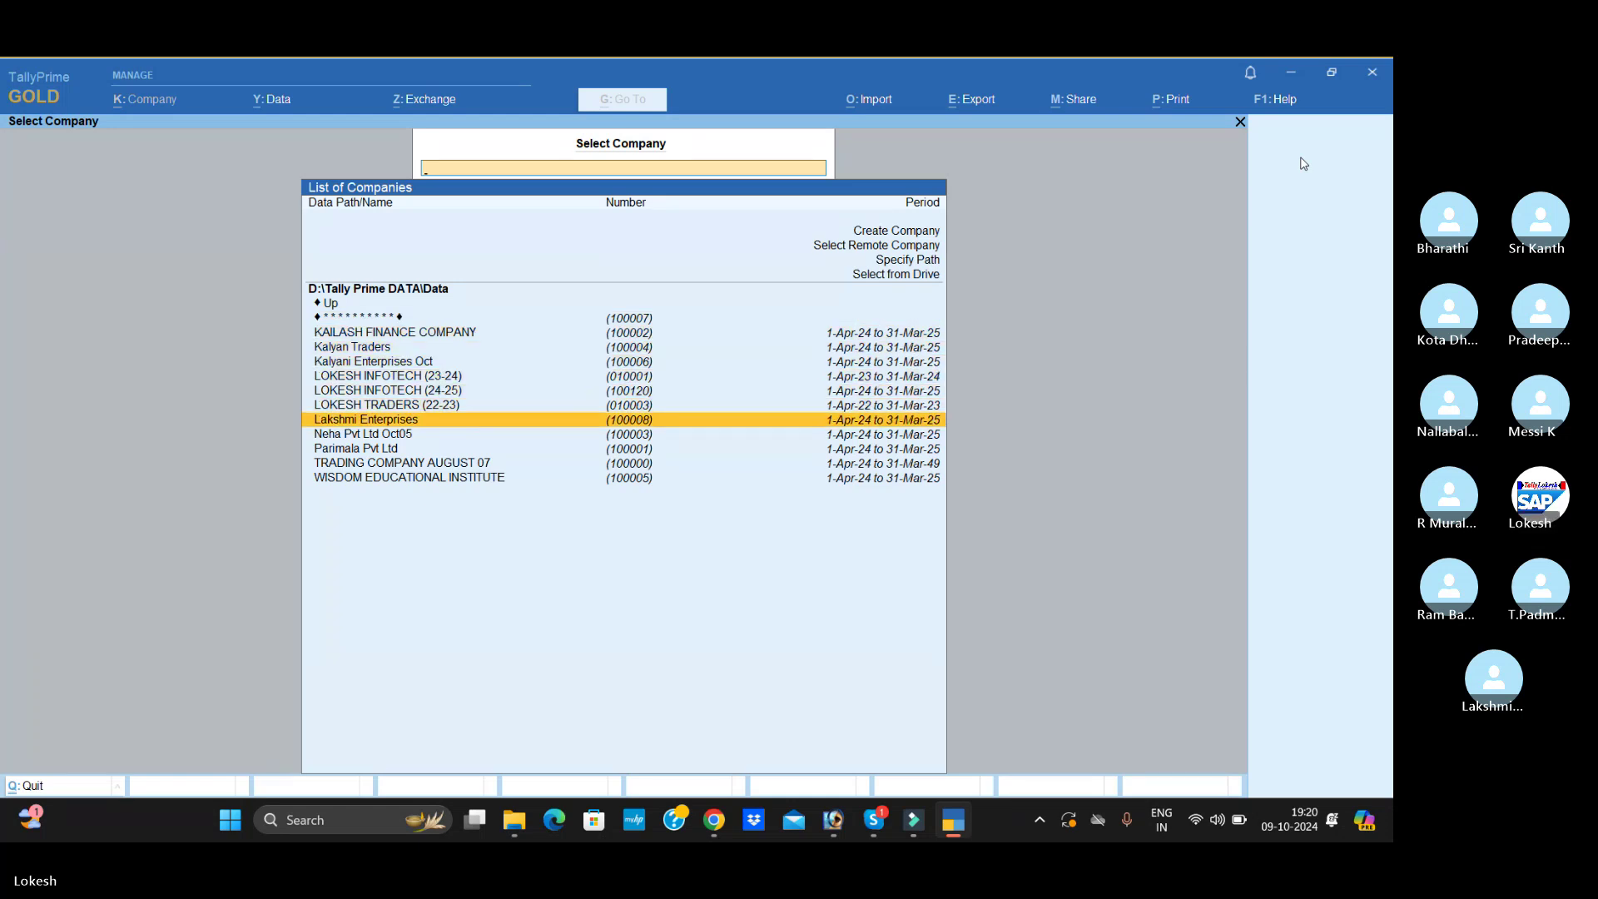
key(Down)
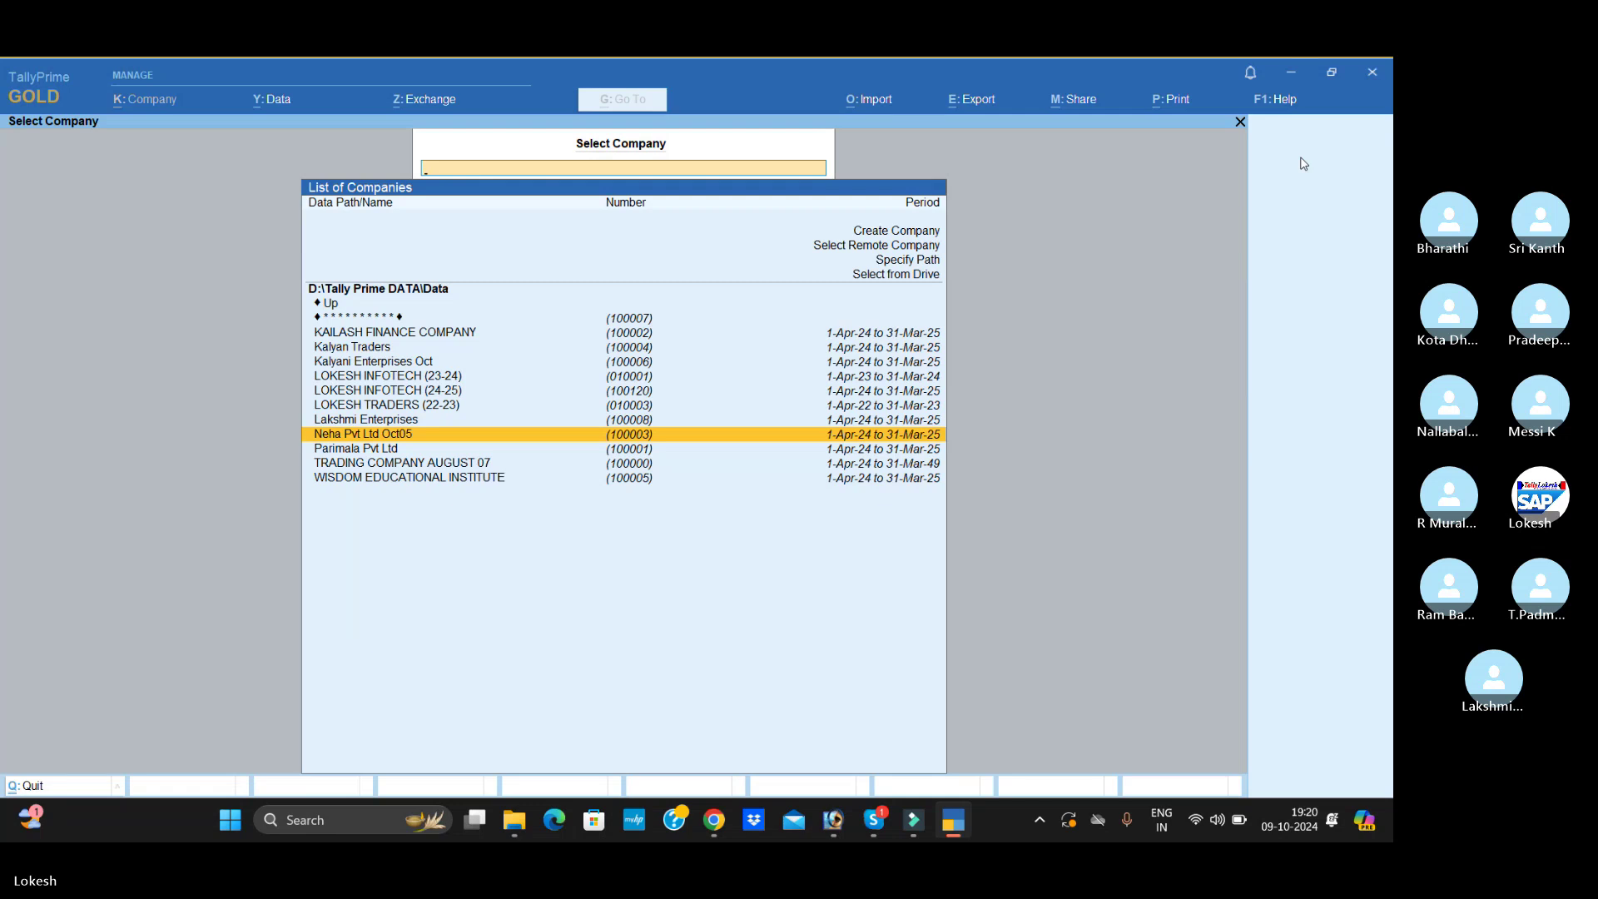
key(Up)
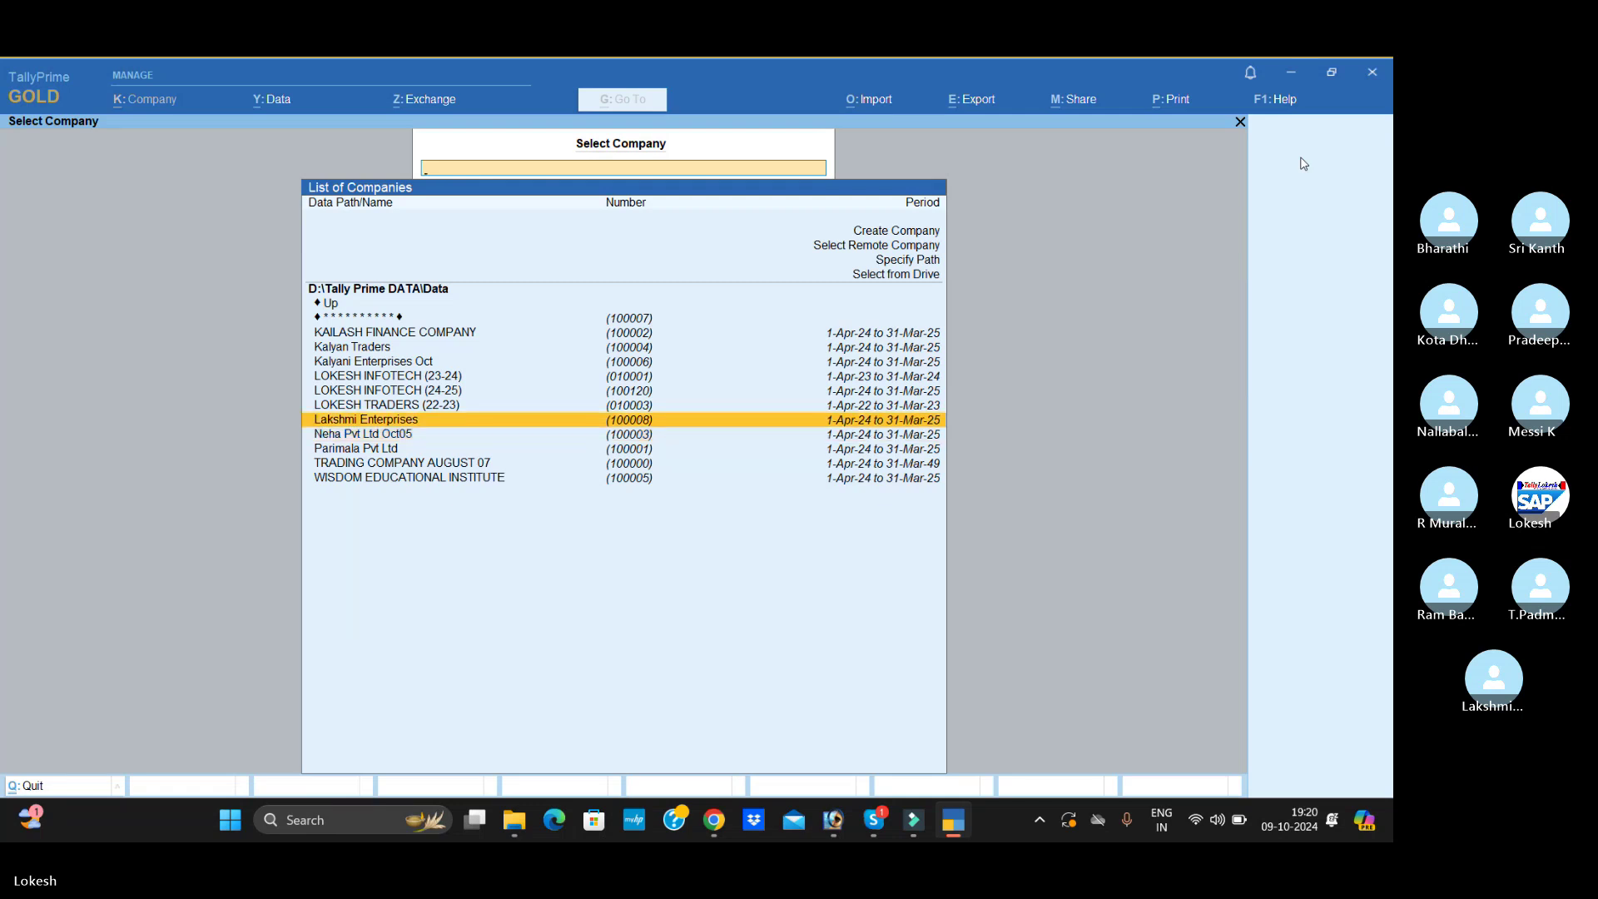
key(Return)
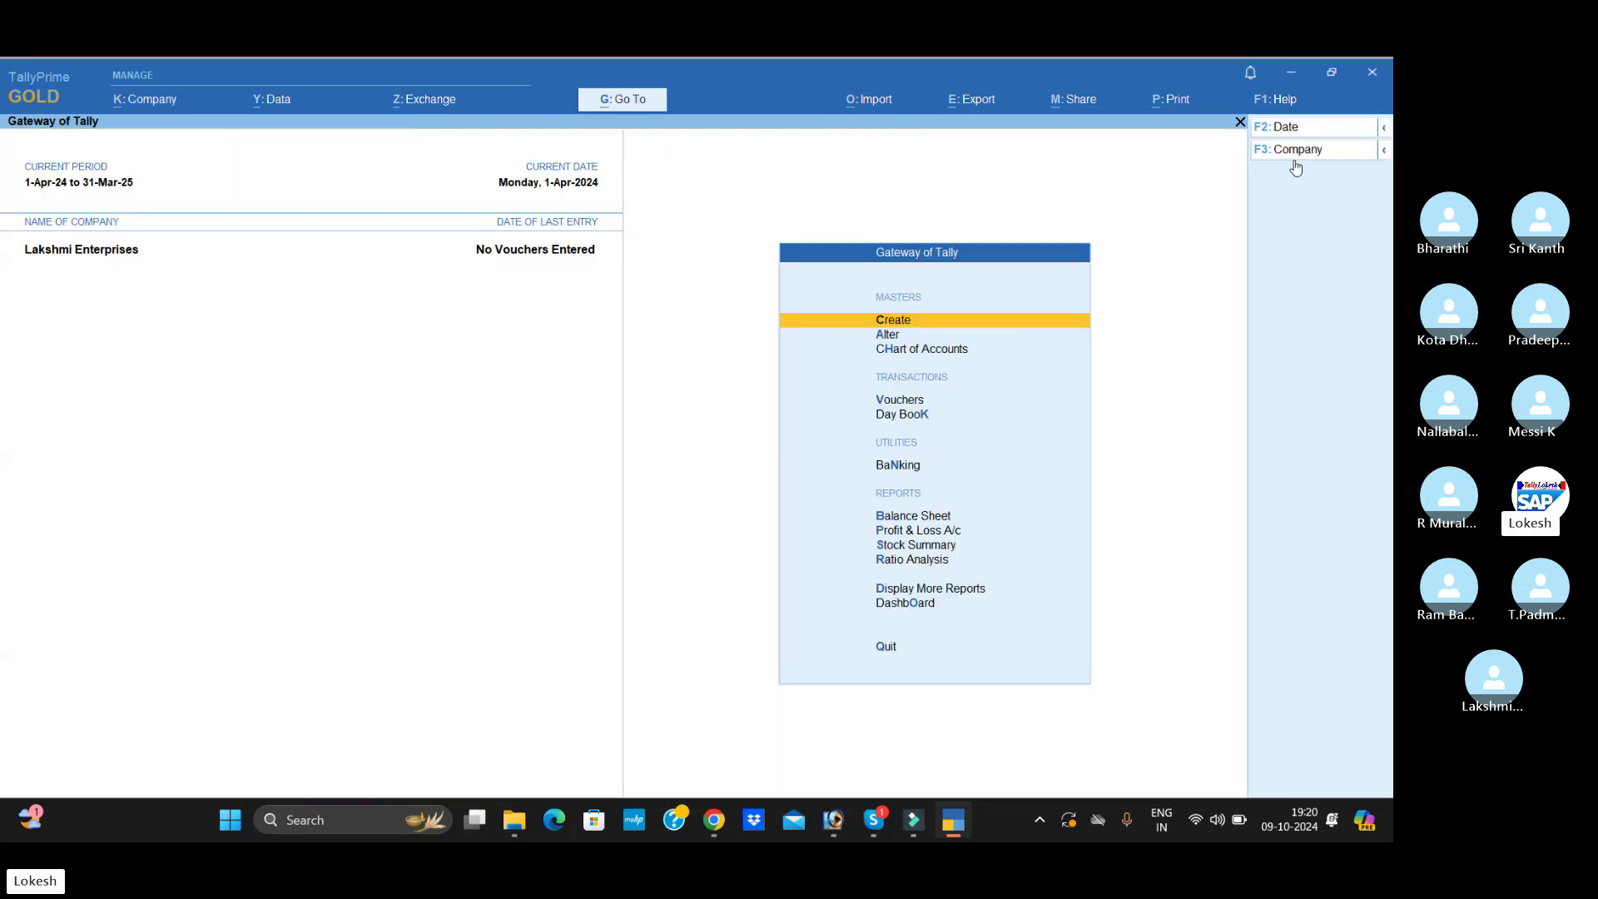
- Shut the company Lakshmi Enterprises
click(1295, 155)
key(Up)
key(Return)
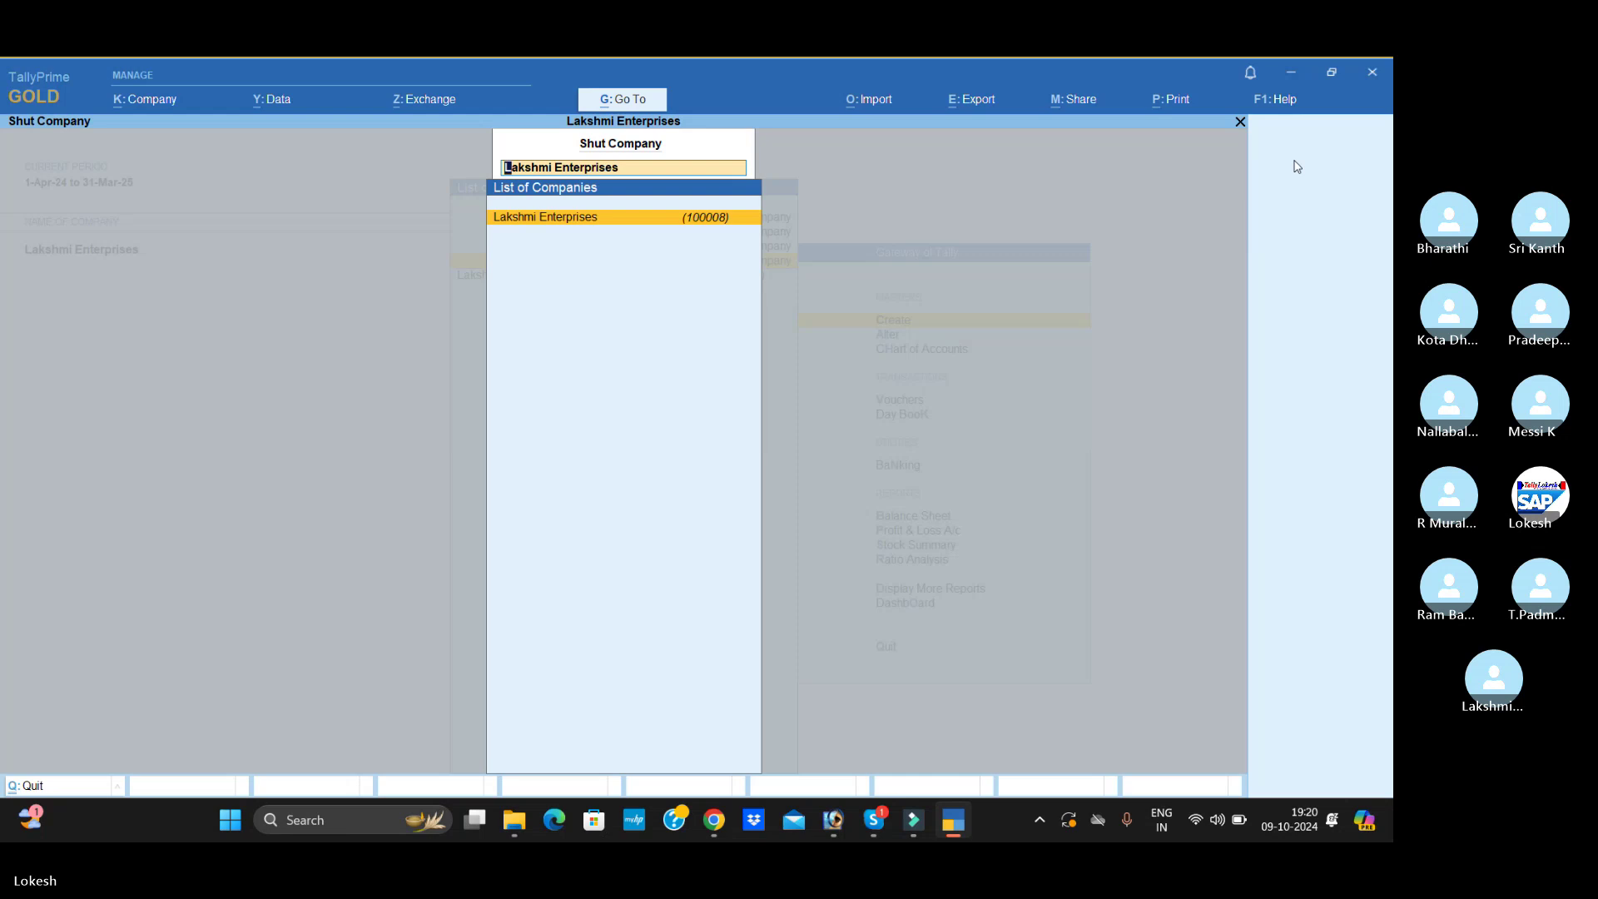
key(Return)
key(Return)
key(Down)
key(Down)
key(Down)
key(Down)
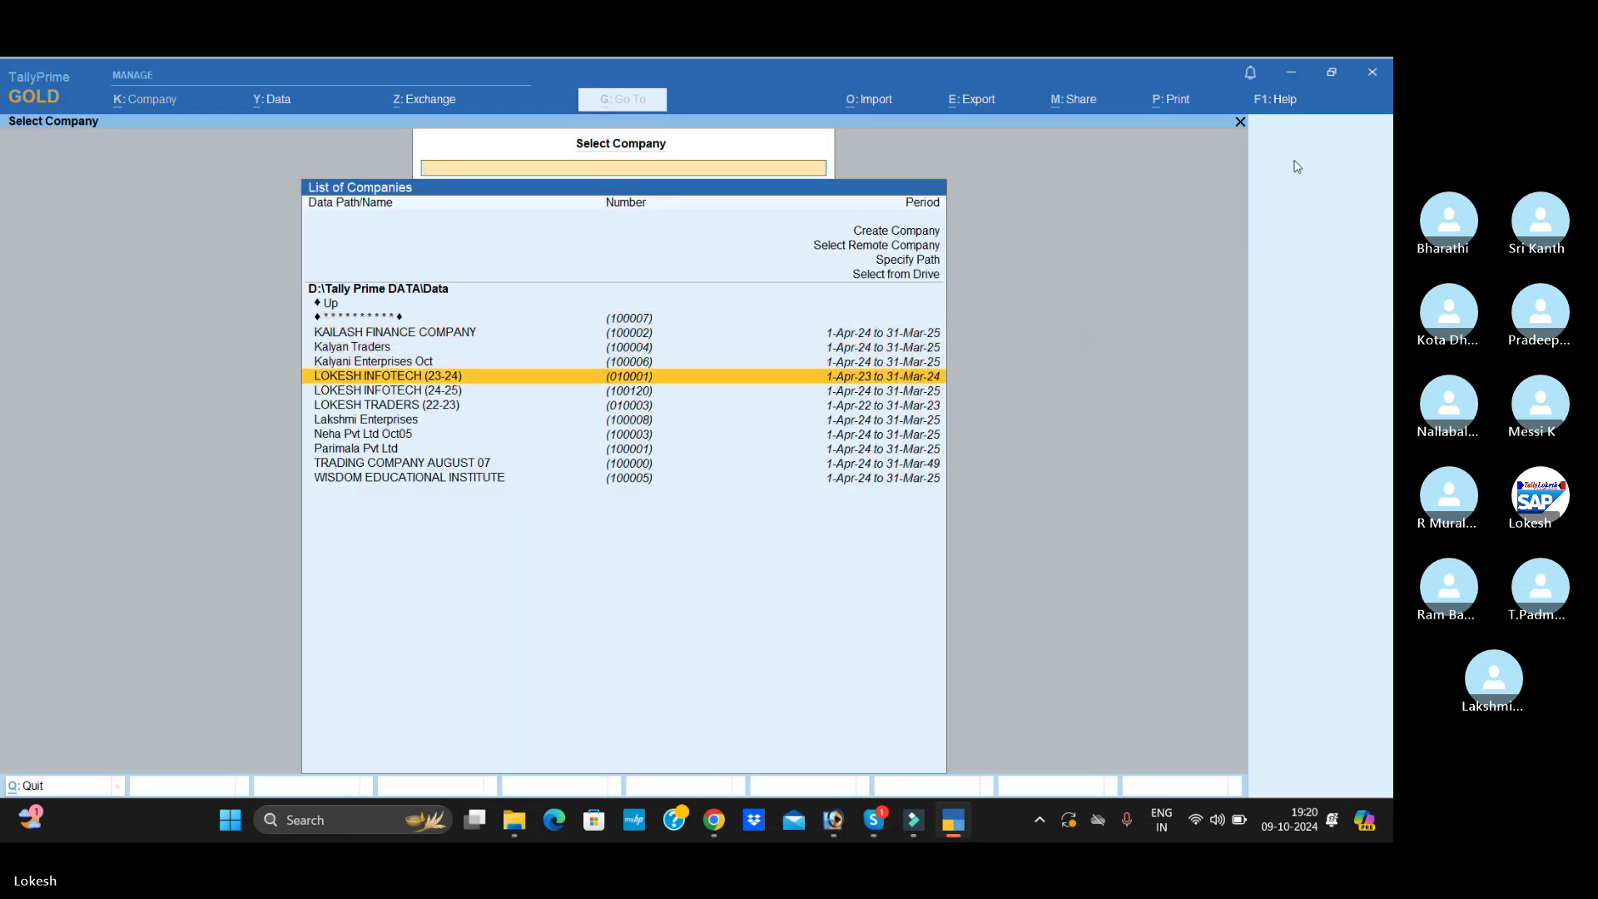
key(Return)
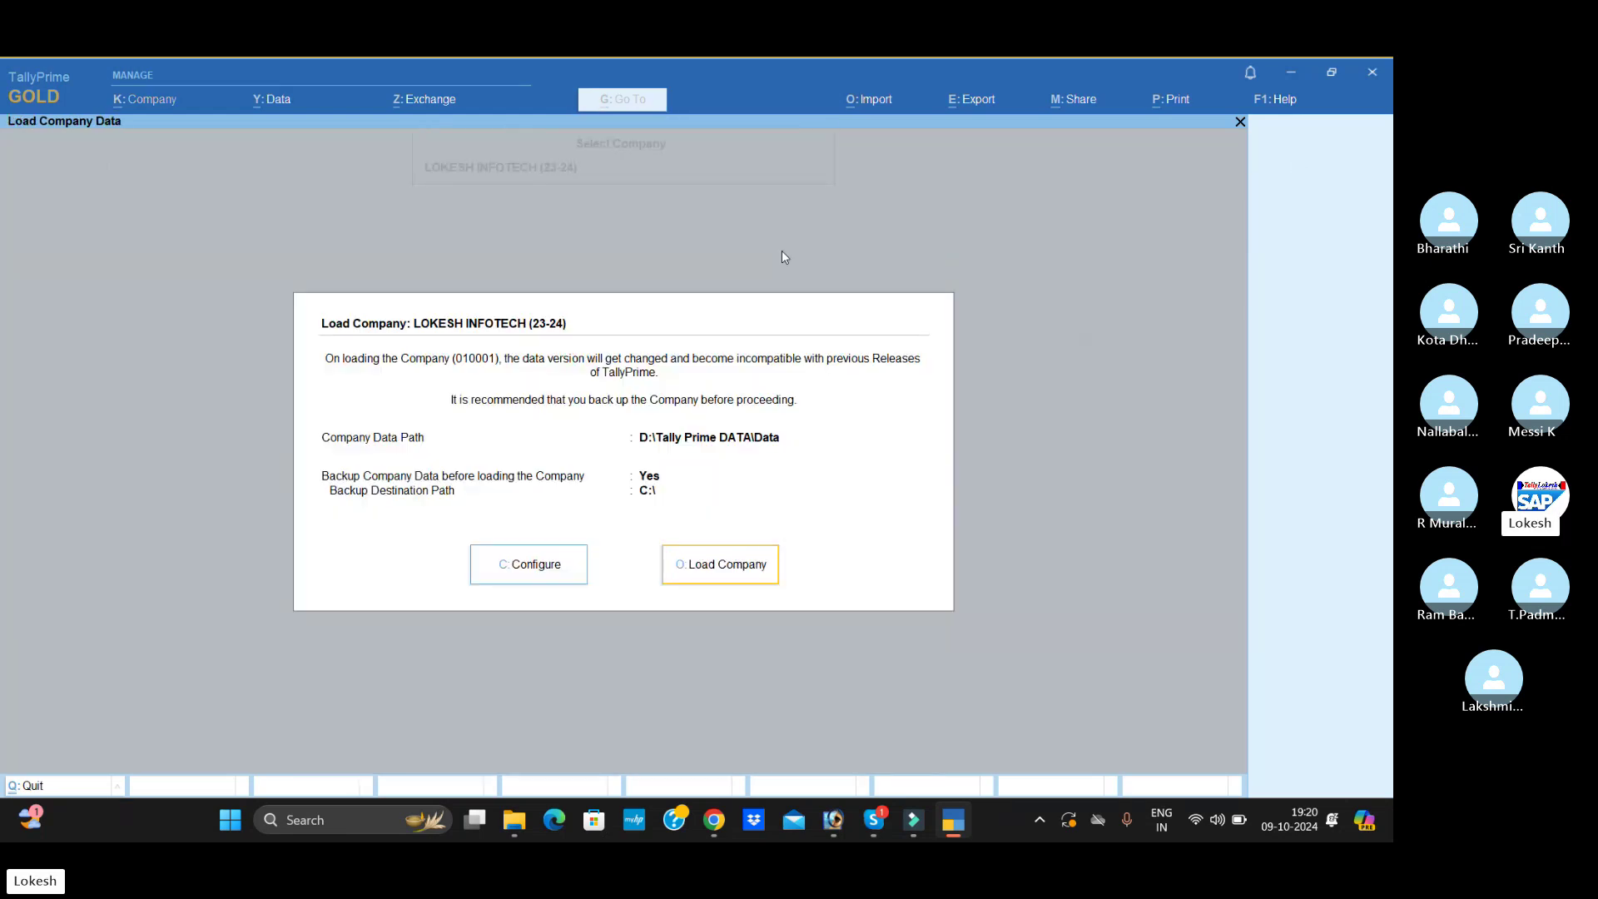
key(Escape)
- Load the company LOKESH INFOTECH (24-25) from the list of companies
key(Down)
key(Down)
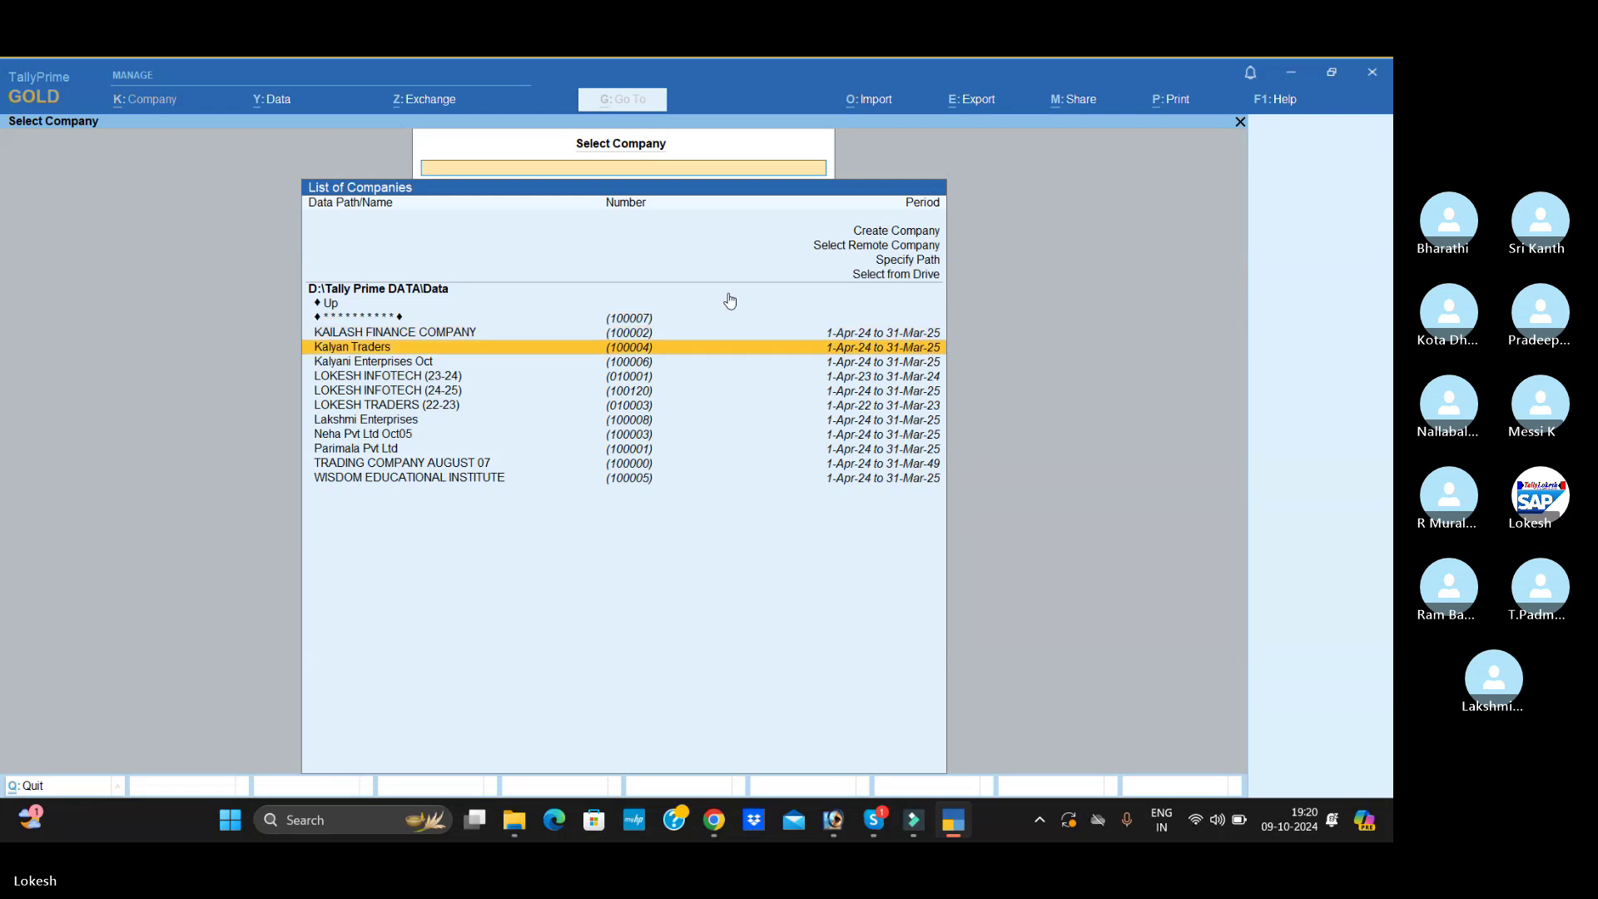
key(Down)
key(Down)
key(Down)
key(Return)
- Open the Profit & Loss A/c of LOKESH INFOTECH (24-25) in detailed format
key(Down)
key(Down)
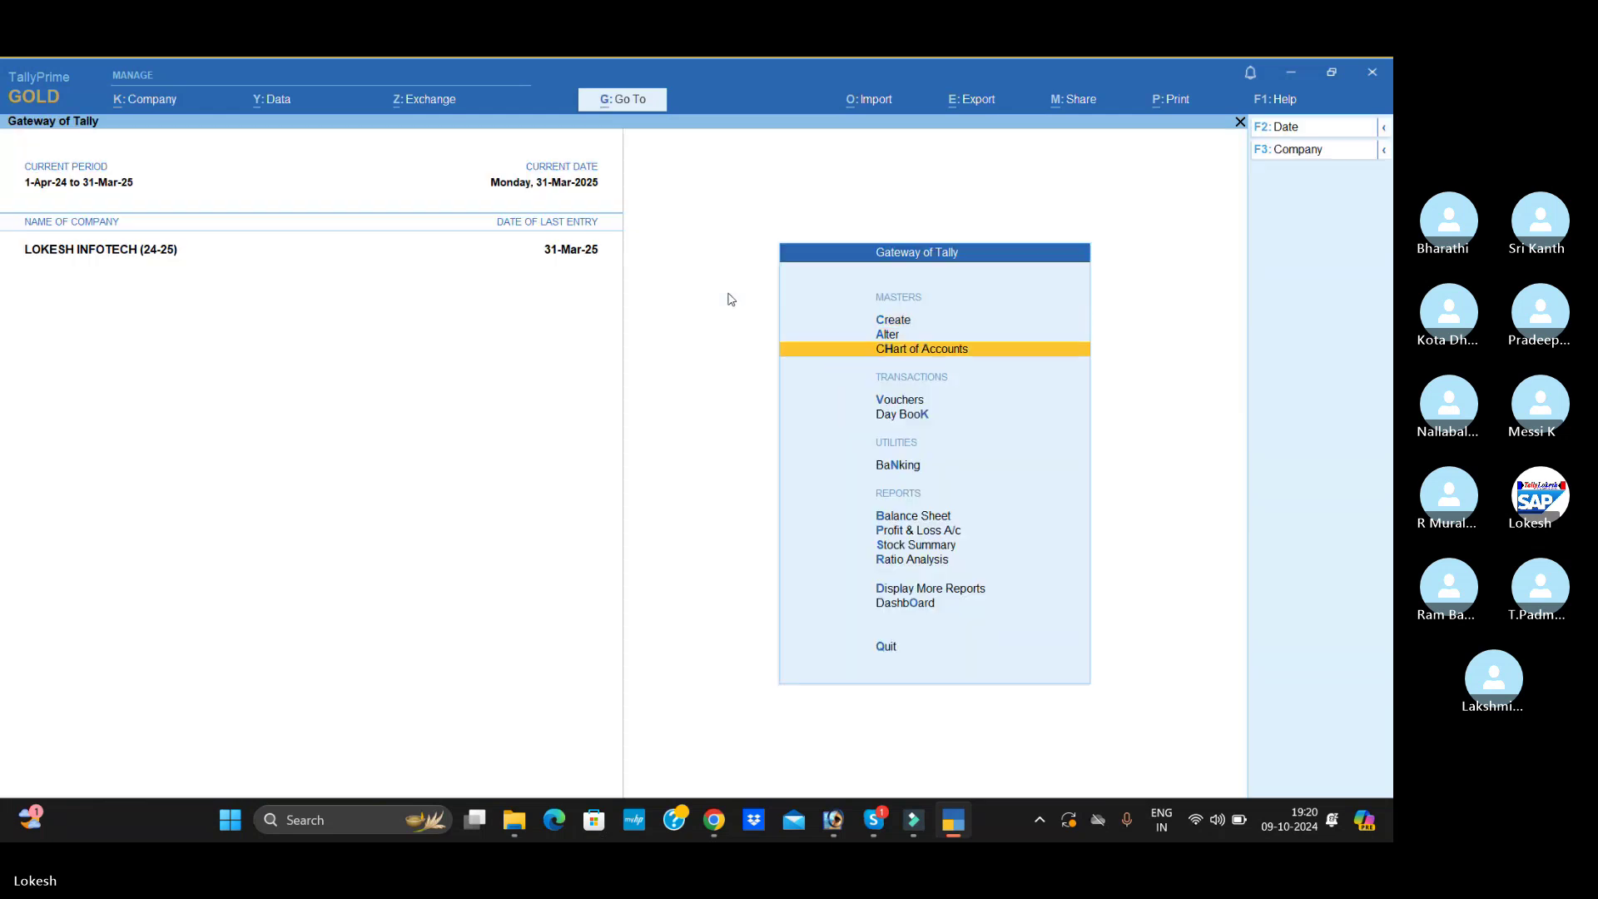
key(Down)
key(Down)
key(Down)
key(Down)
key(Down)
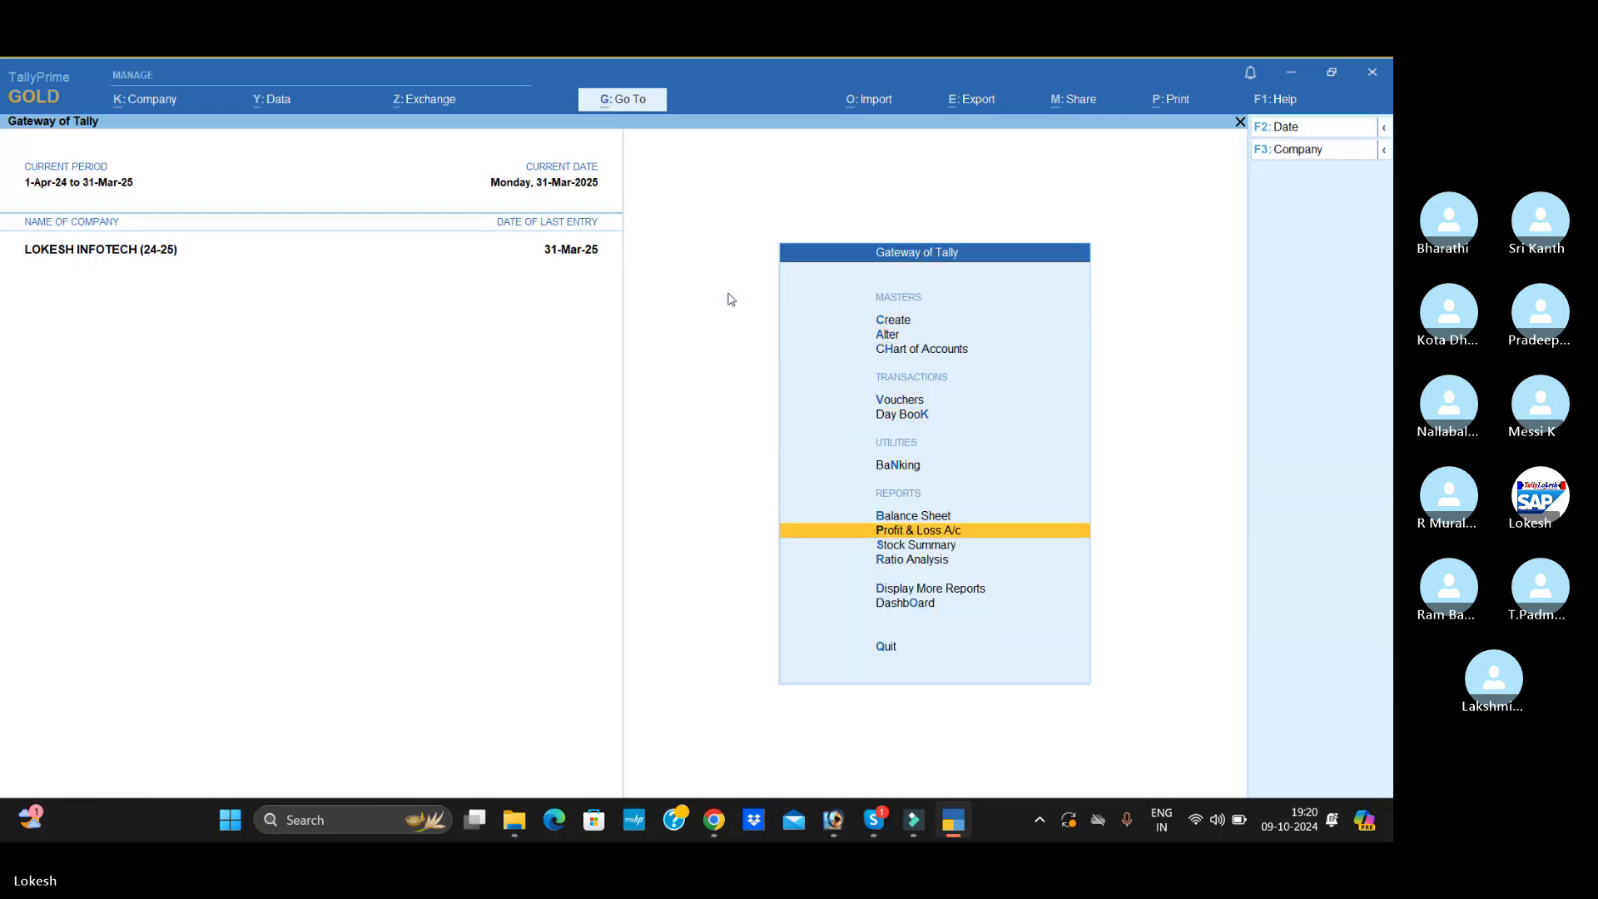
key(Return)
key(alt+F5)
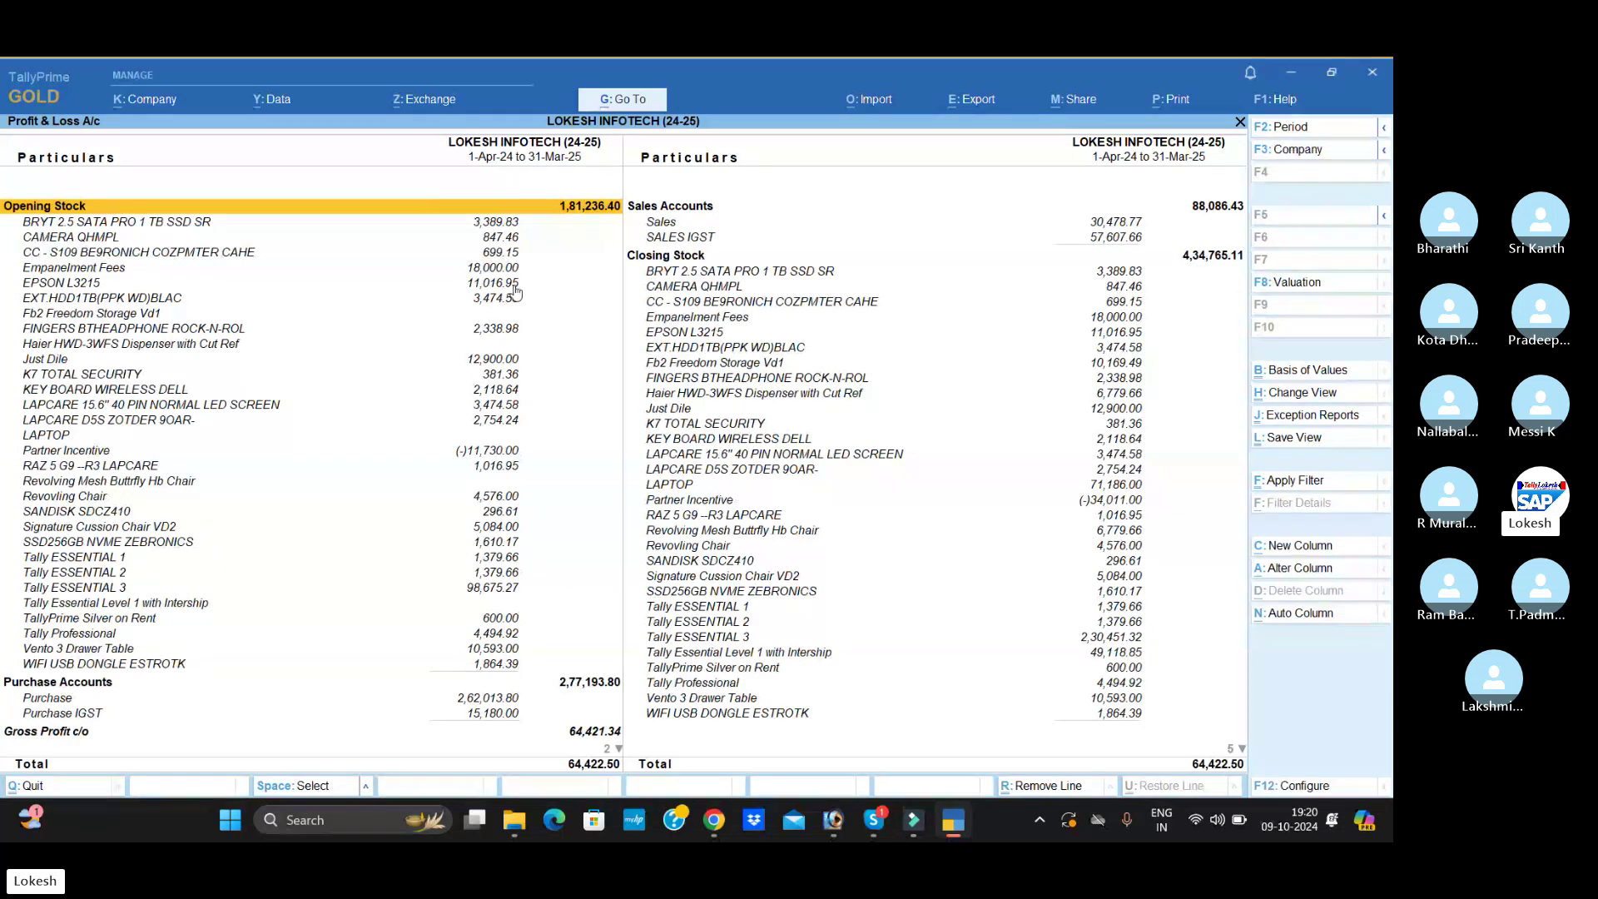
- Start exporting the current Profit & Loss report and set its file format to Excel (Spreadsheet)
click(988, 107)
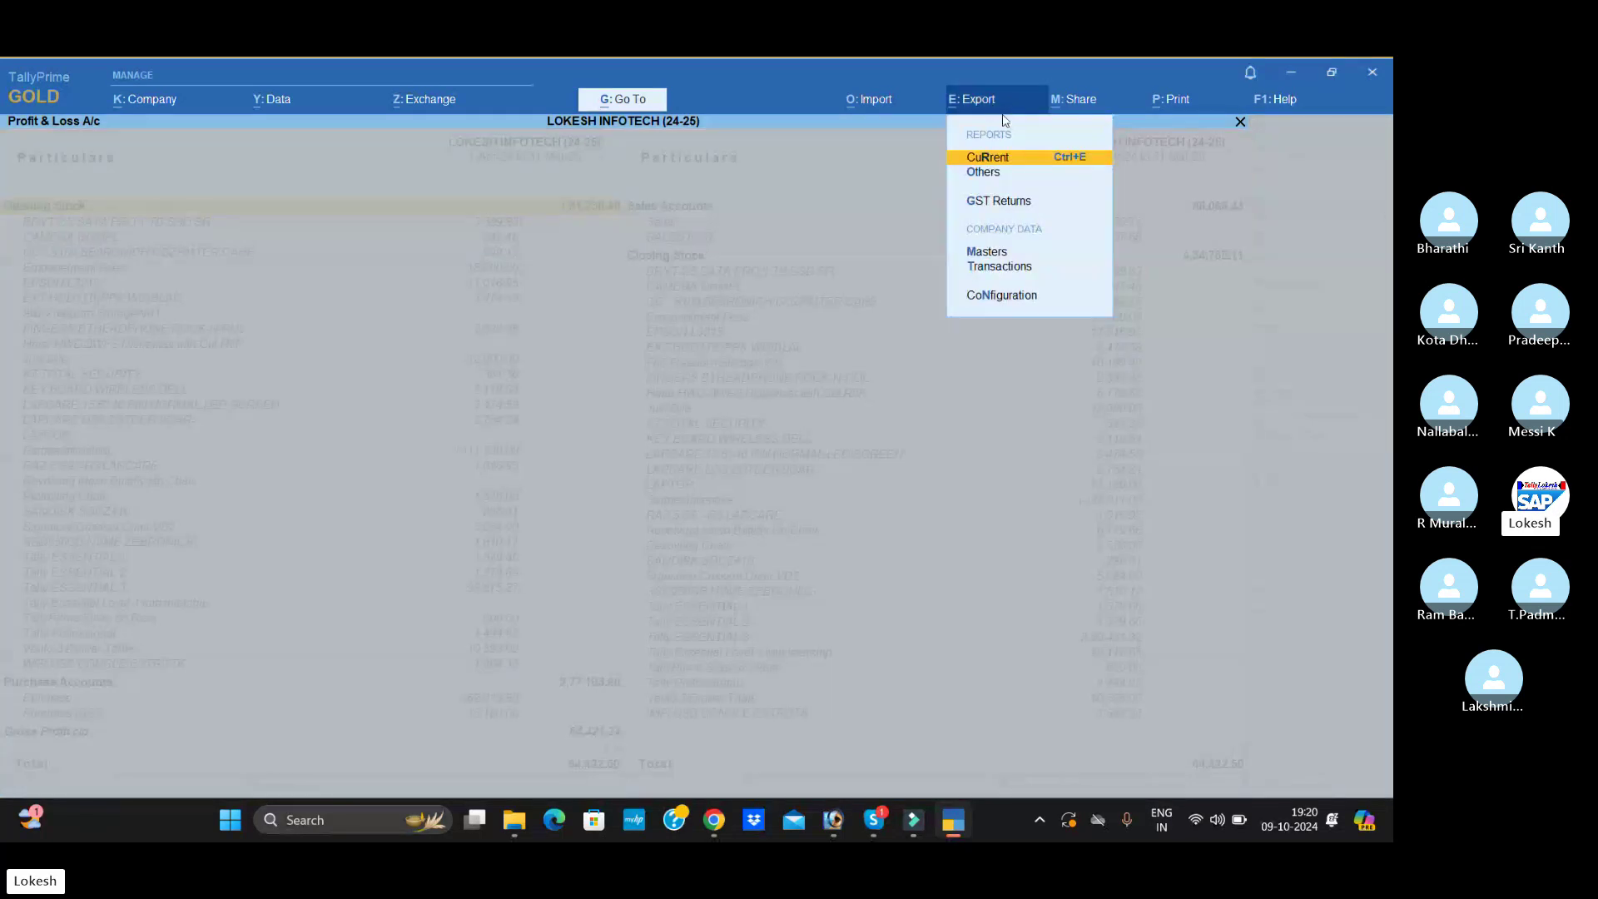
click(1031, 166)
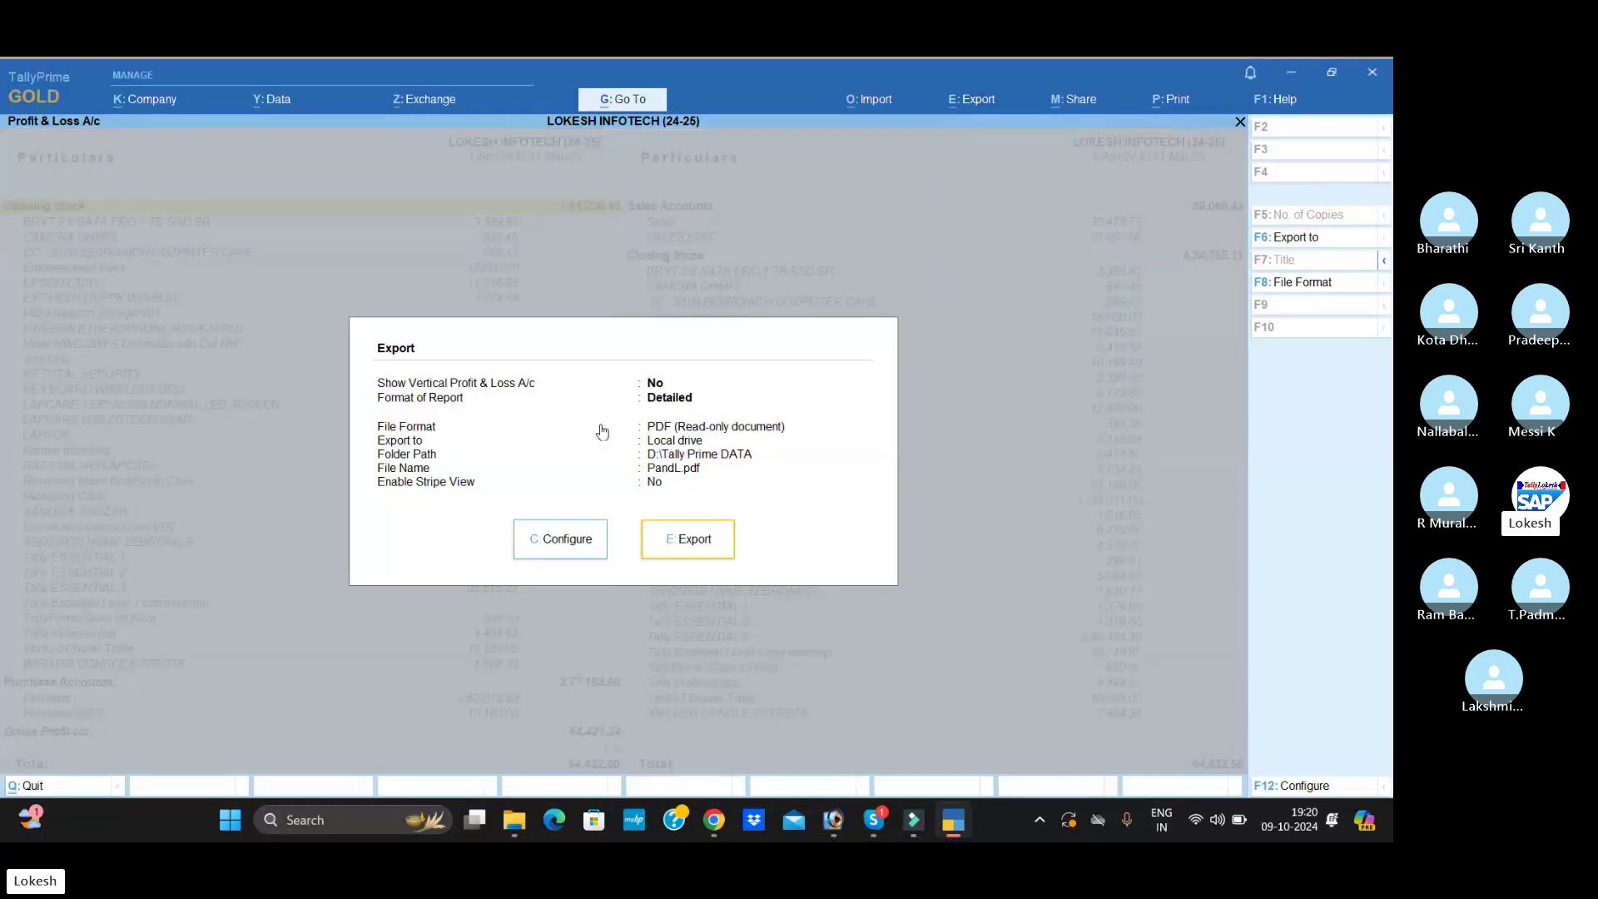
click(594, 544)
click(720, 510)
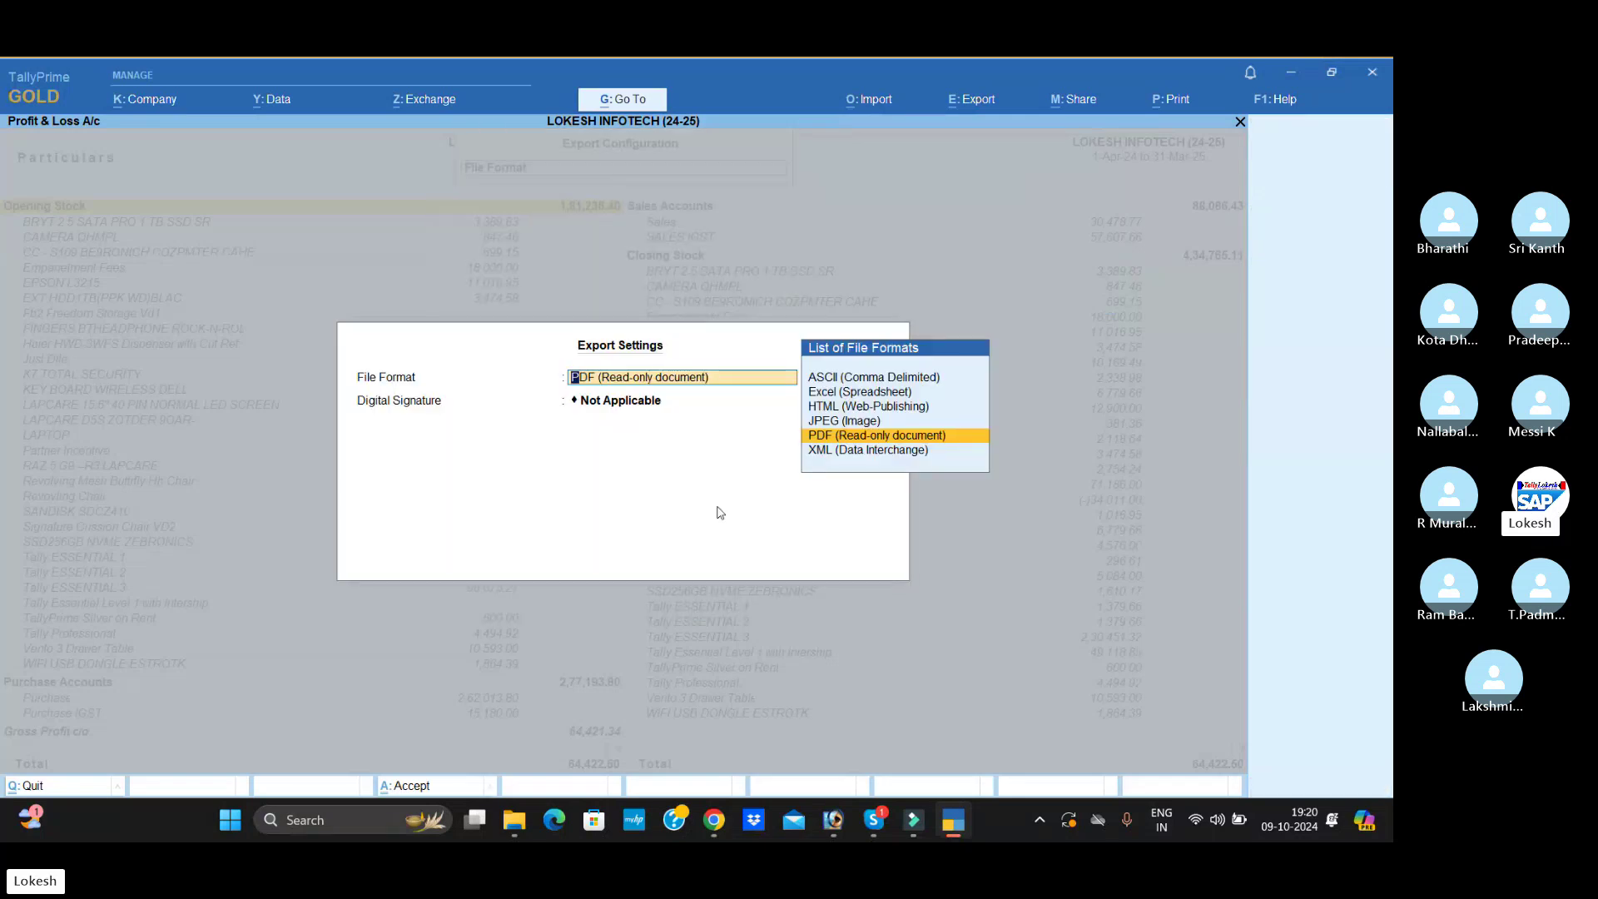
key(Up)
key(Up)
key(Up)
key(Return)
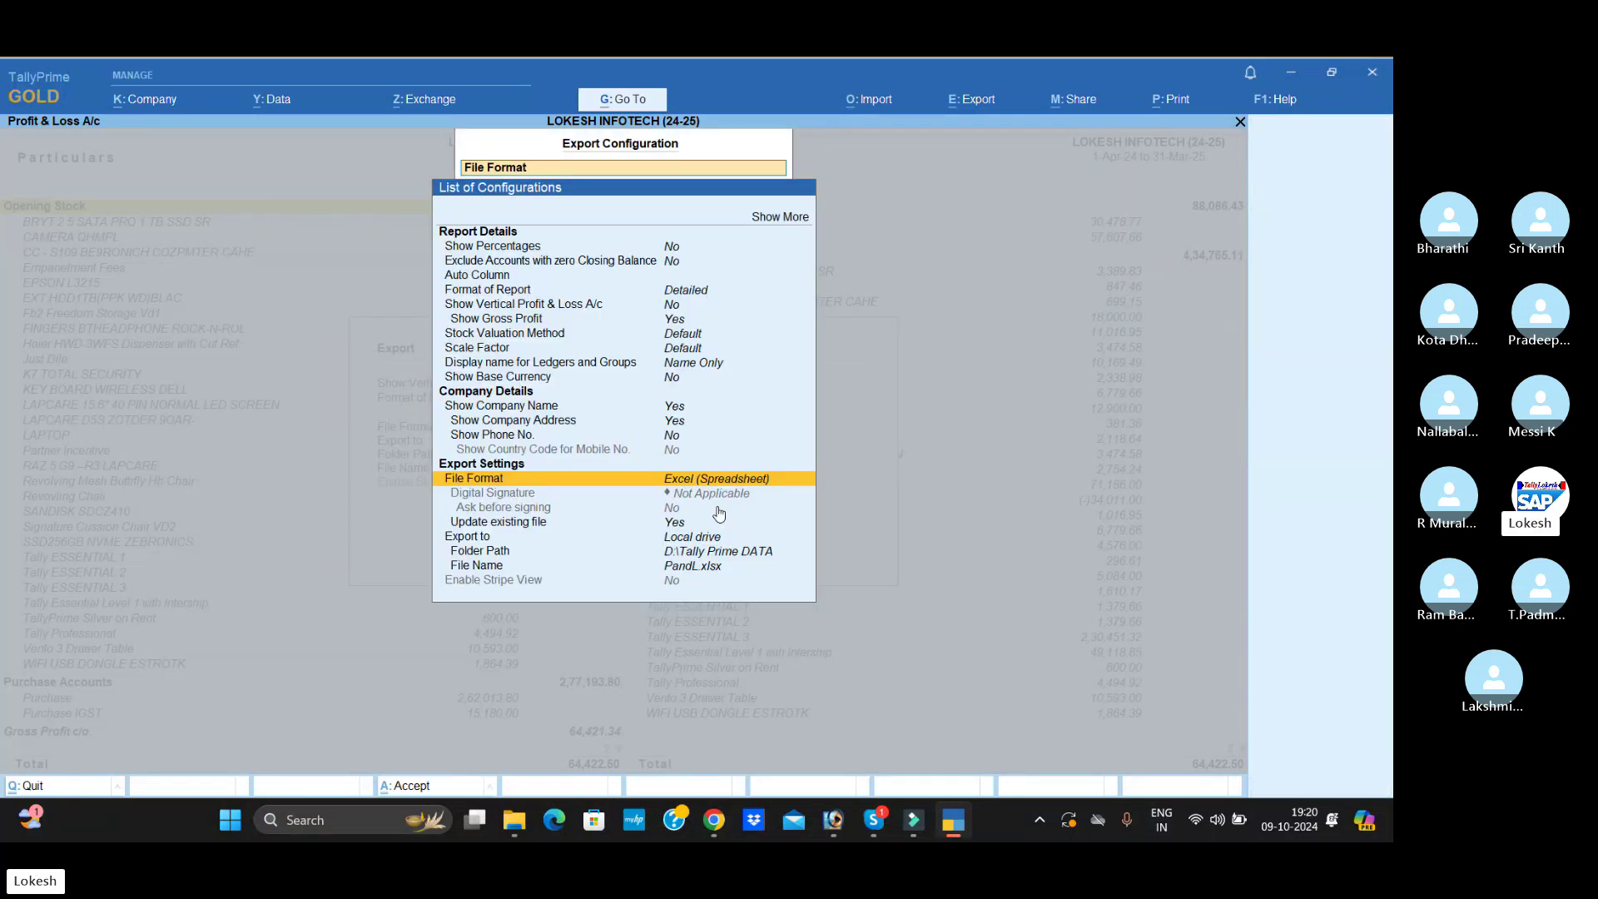
- Set the folder path to DATA on the Desktop and export the Profit & Loss report as PandL.xlsx
key(Down)
key(Down)
key(Down)
key(Return)
key(Up)
key(Return)
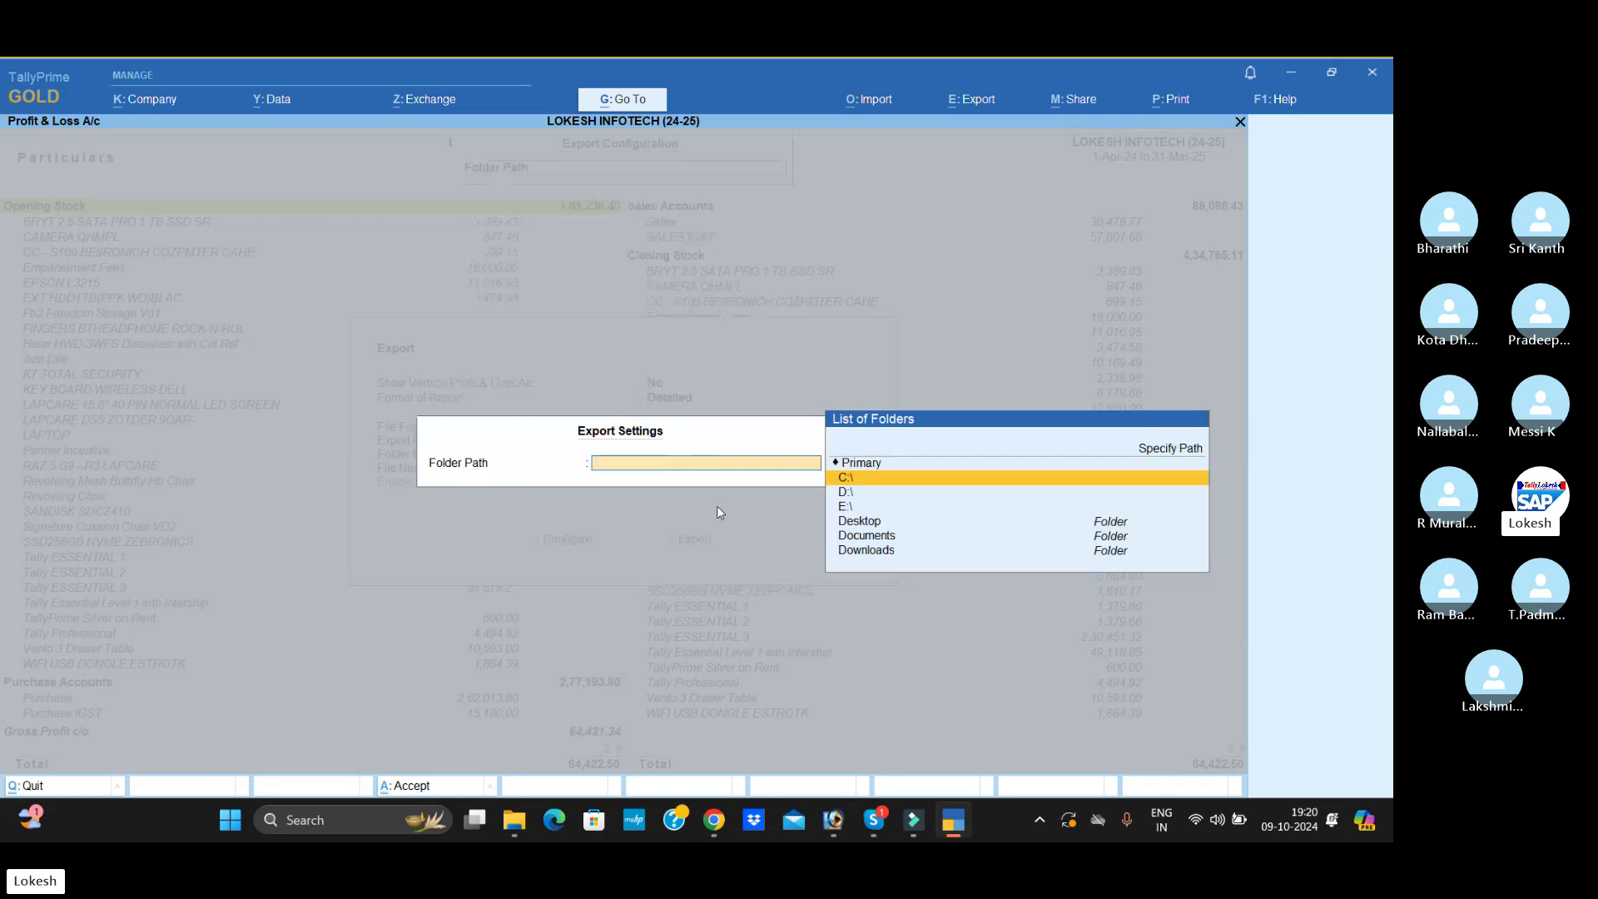
key(Down)
key(Down)
key(Down)
key(Return)
key(Return)
key(Return)
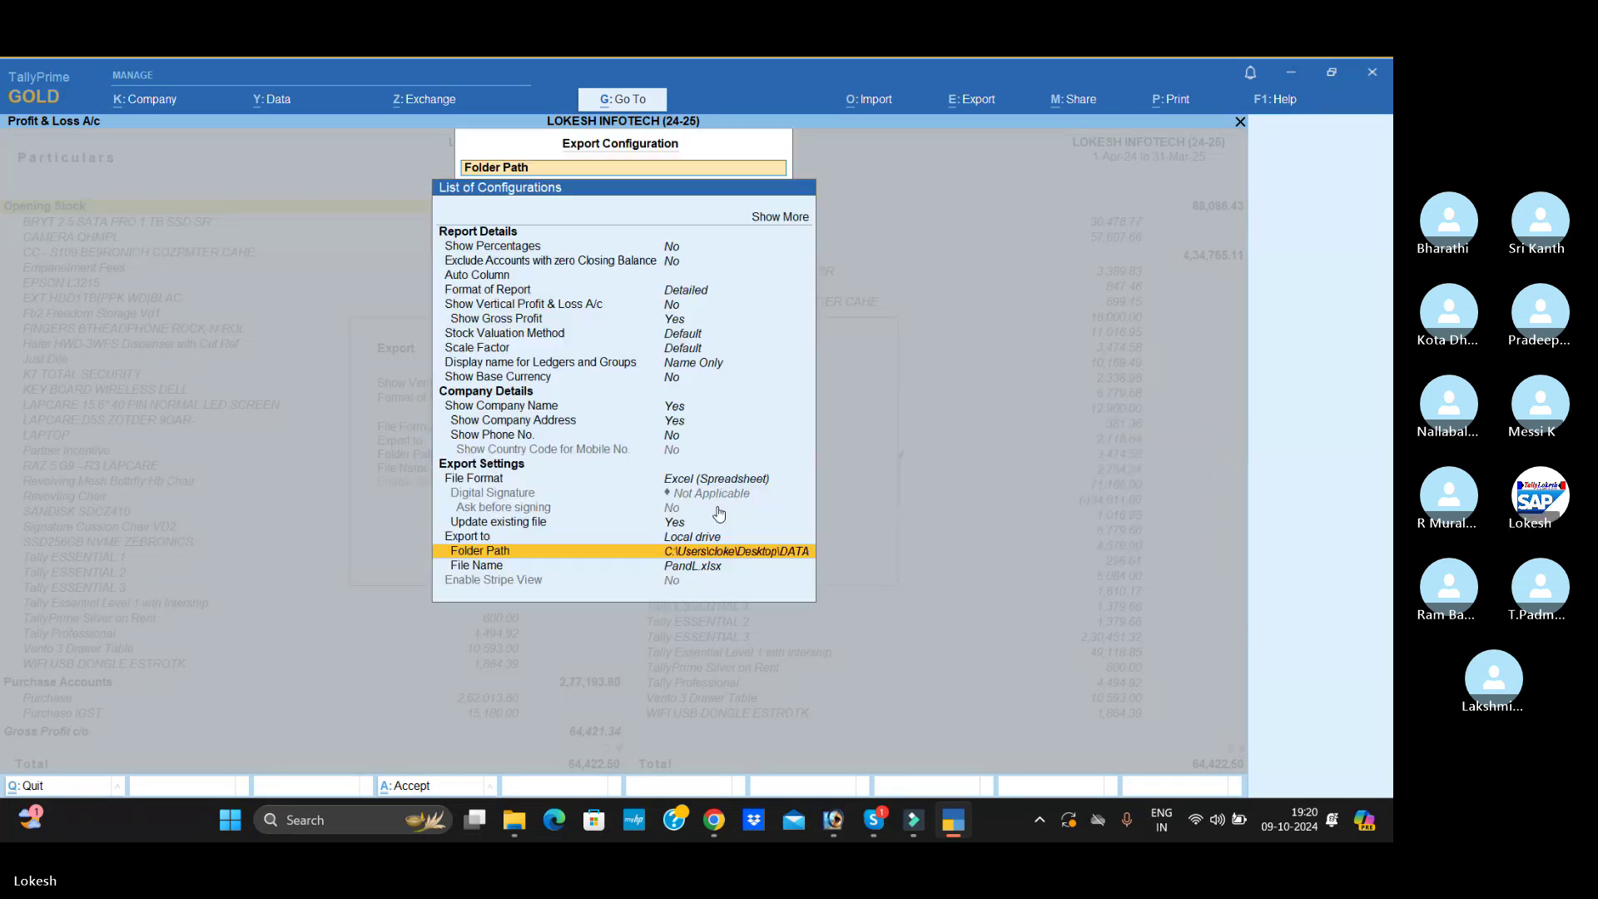
key(ctrl+a)
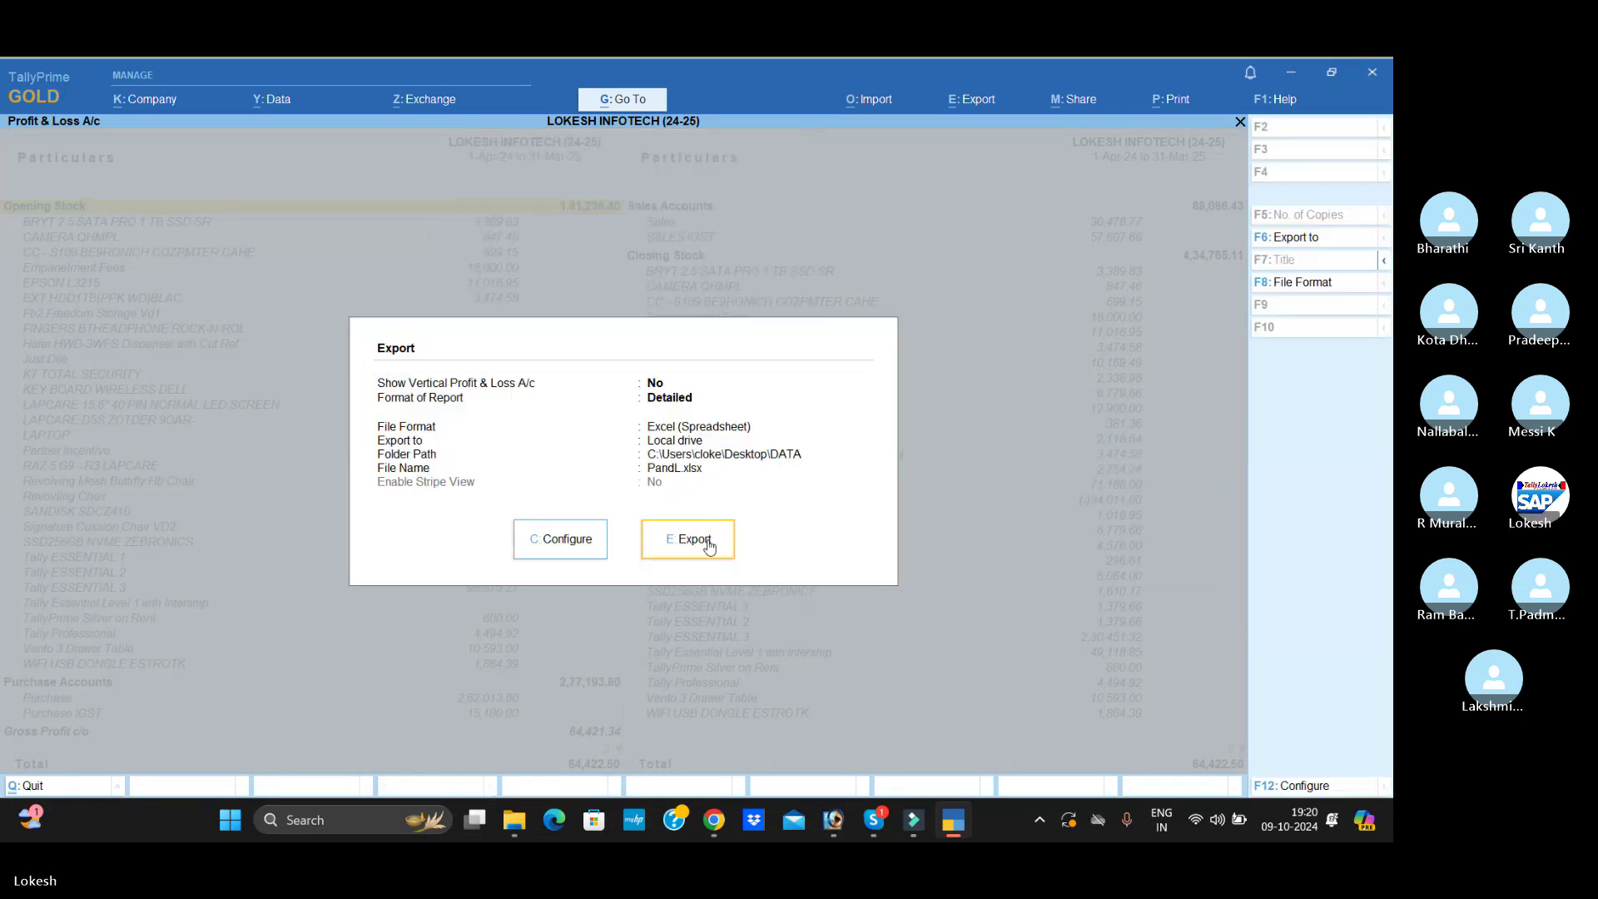
click(708, 544)
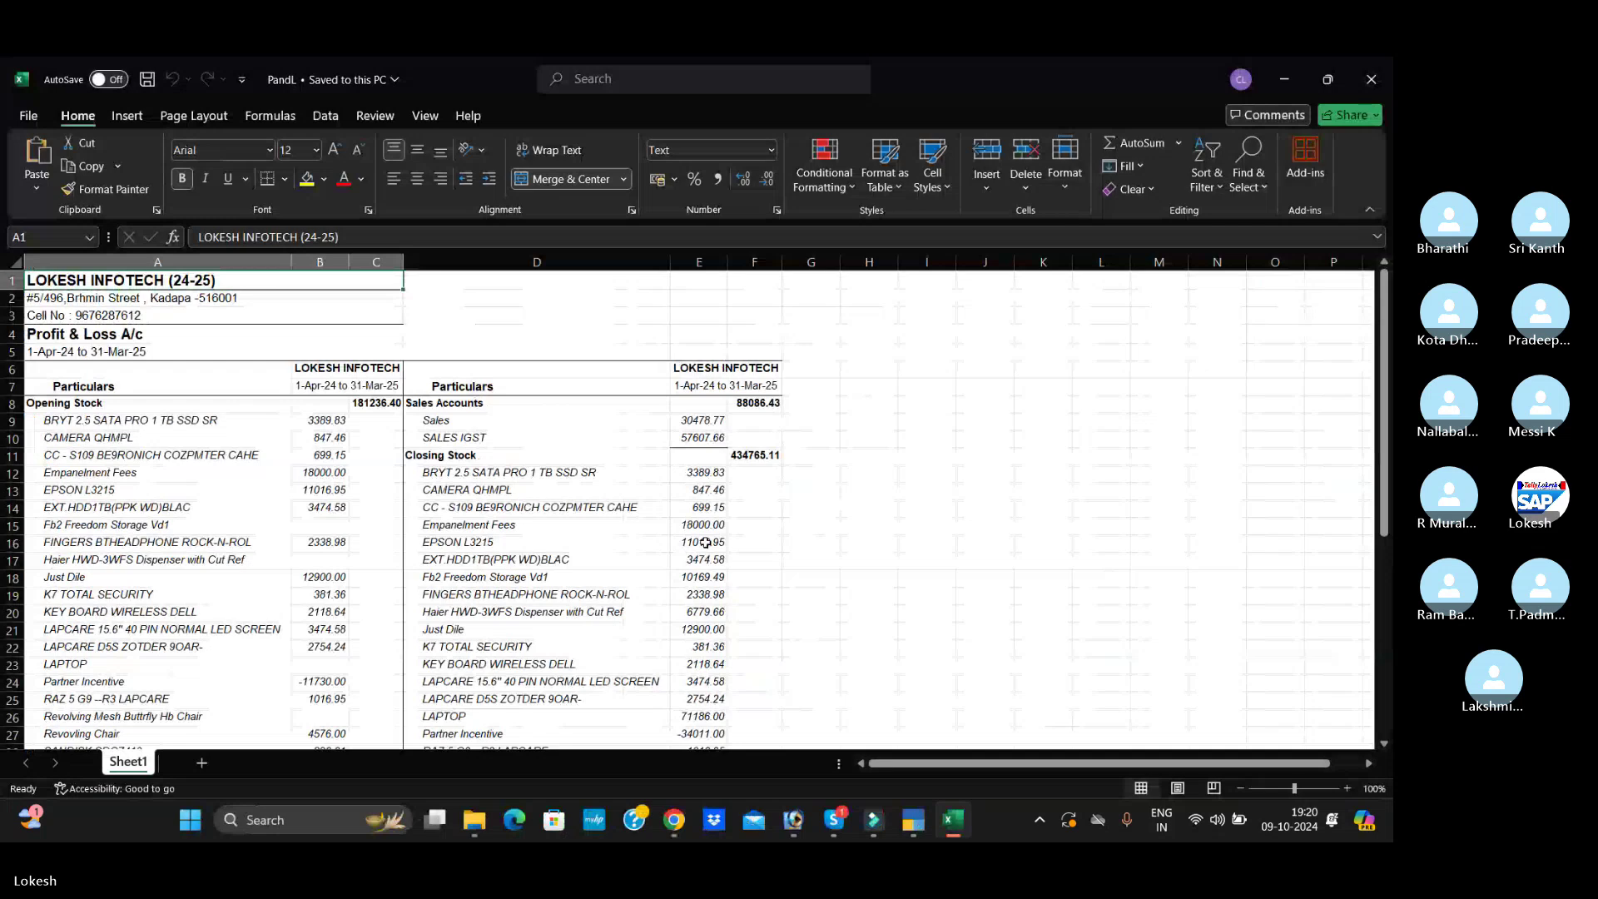
- Look through the exported PandL workbook down to the Nett Profit row, and close it
key(Down)
key(Down)
key(Down)
key(Down)
key(Down)
key(Down)
key(Down)
key(Down)
key(Down)
key(Down)
key(Down)
key(Down)
key(Down)
key(Down)
key(Down)
key(Down)
key(Down)
key(Down)
key(Down)
key(Down)
key(Down)
key(Down)
key(Down)
key(Down)
key(Down)
key(Down)
key(Down)
key(Down)
key(Down)
key(Down)
key(Down)
key(Down)
key(Down)
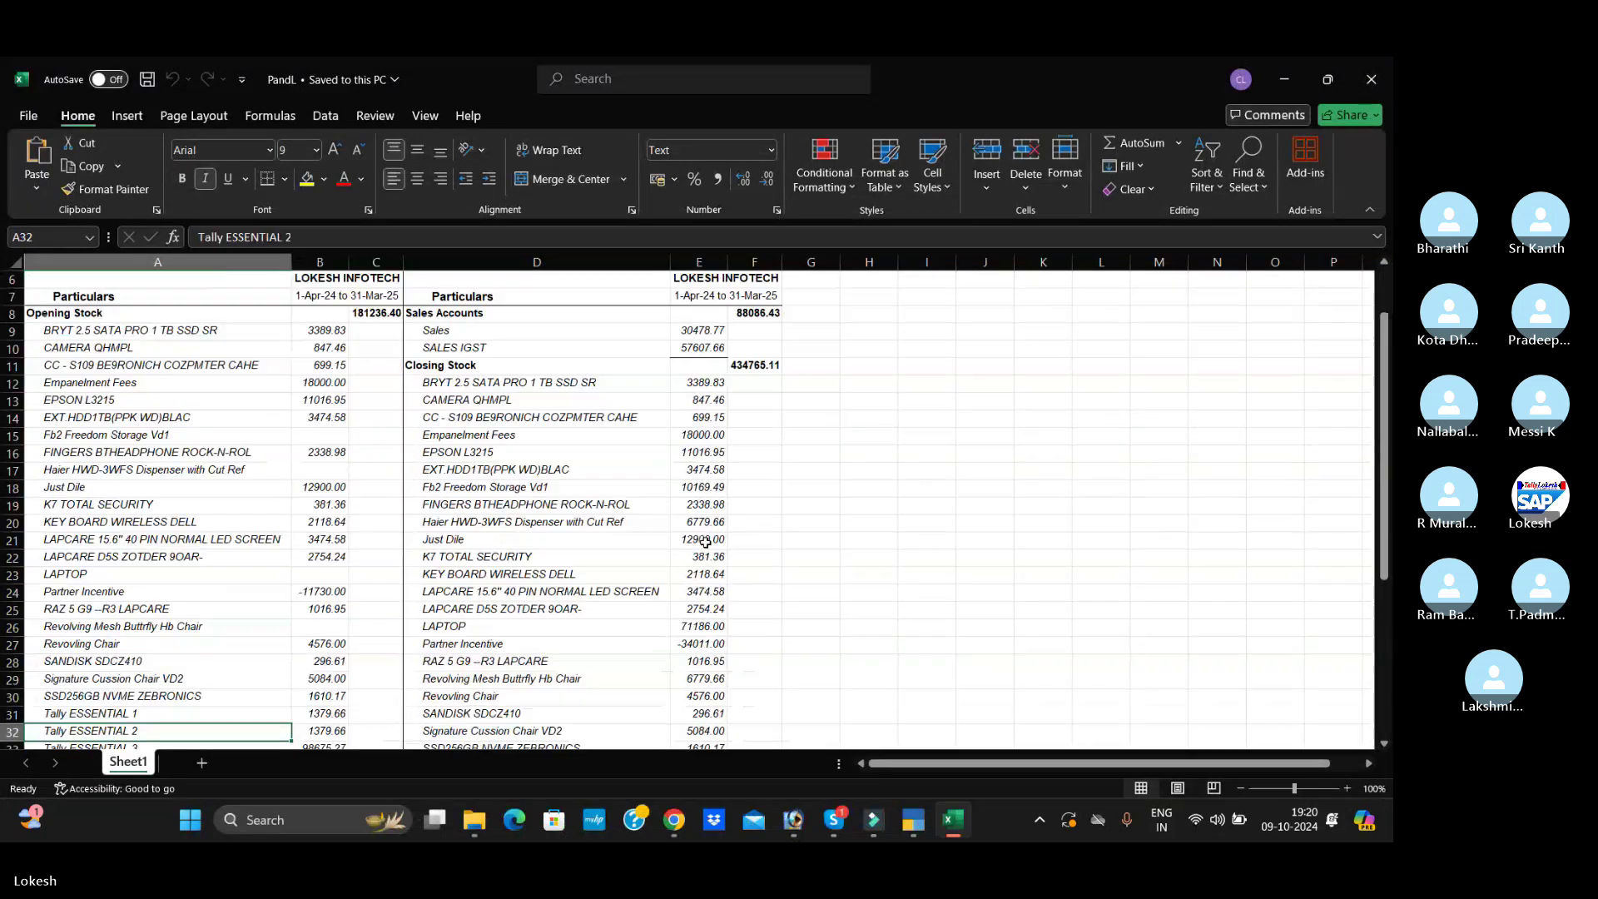
key(Down)
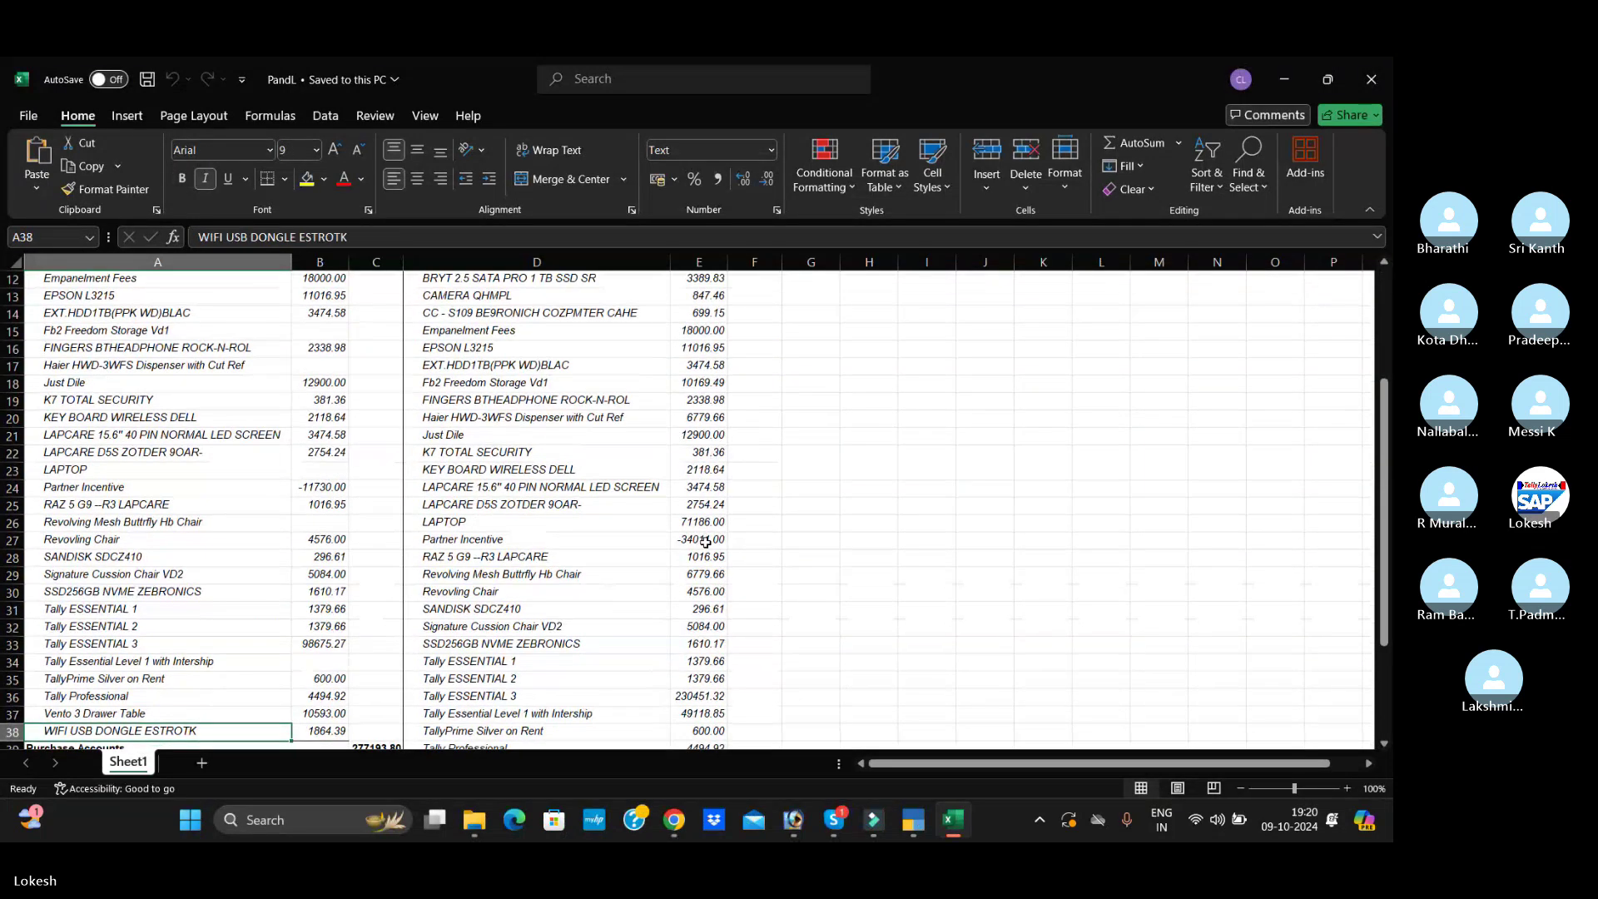
key(Down)
key(Down)
key(Down)
key(Down)
key(Down)
key(Down)
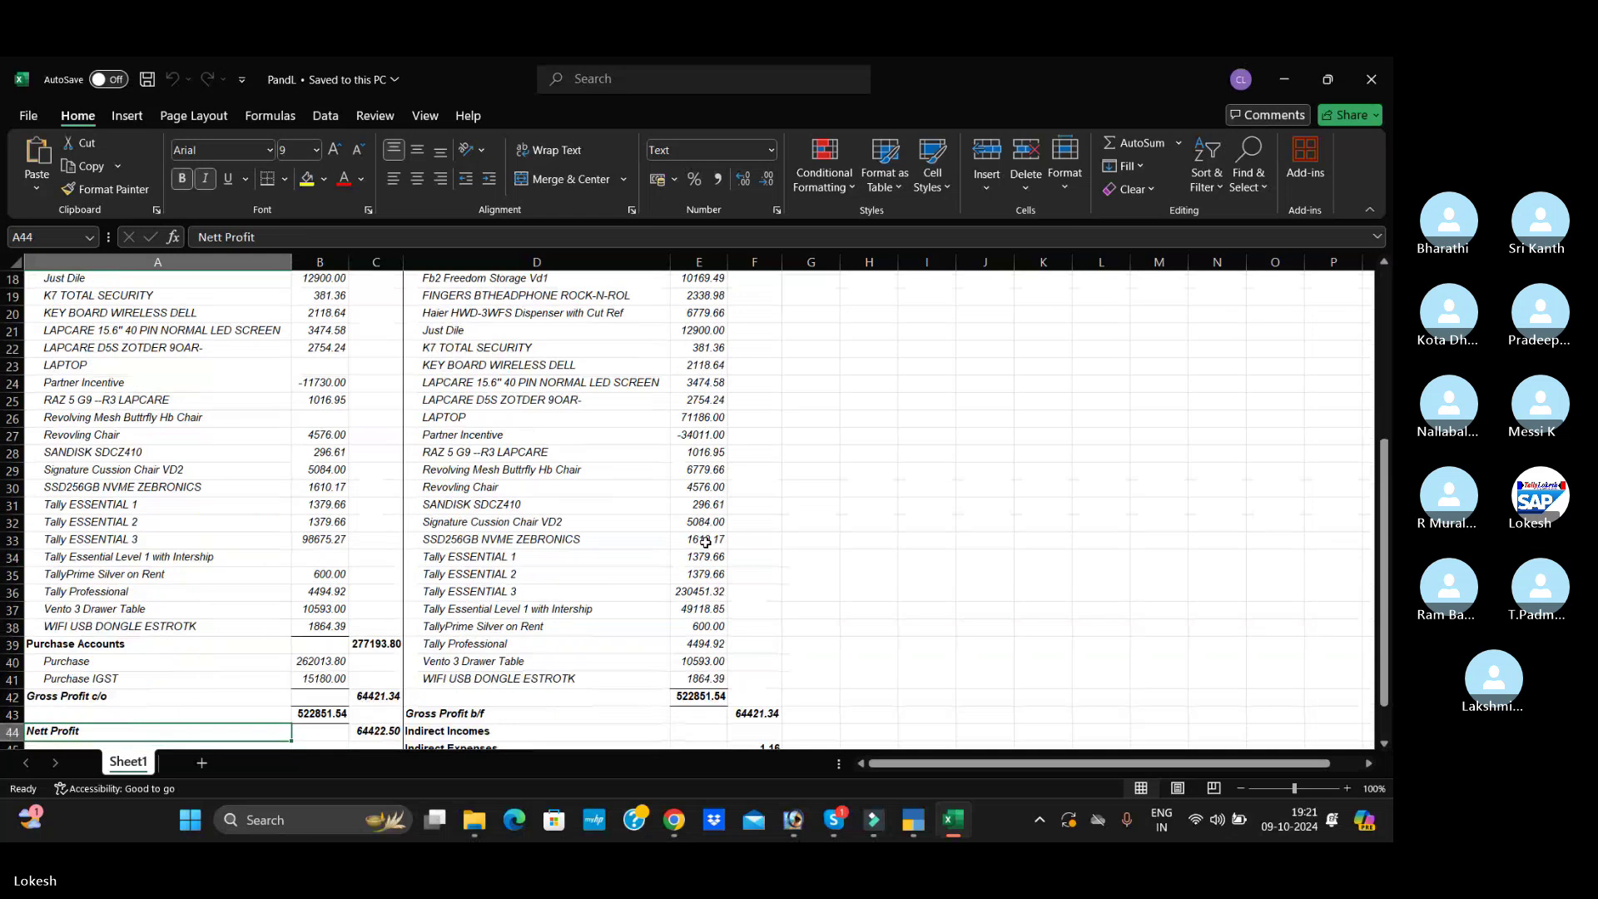
click(1378, 70)
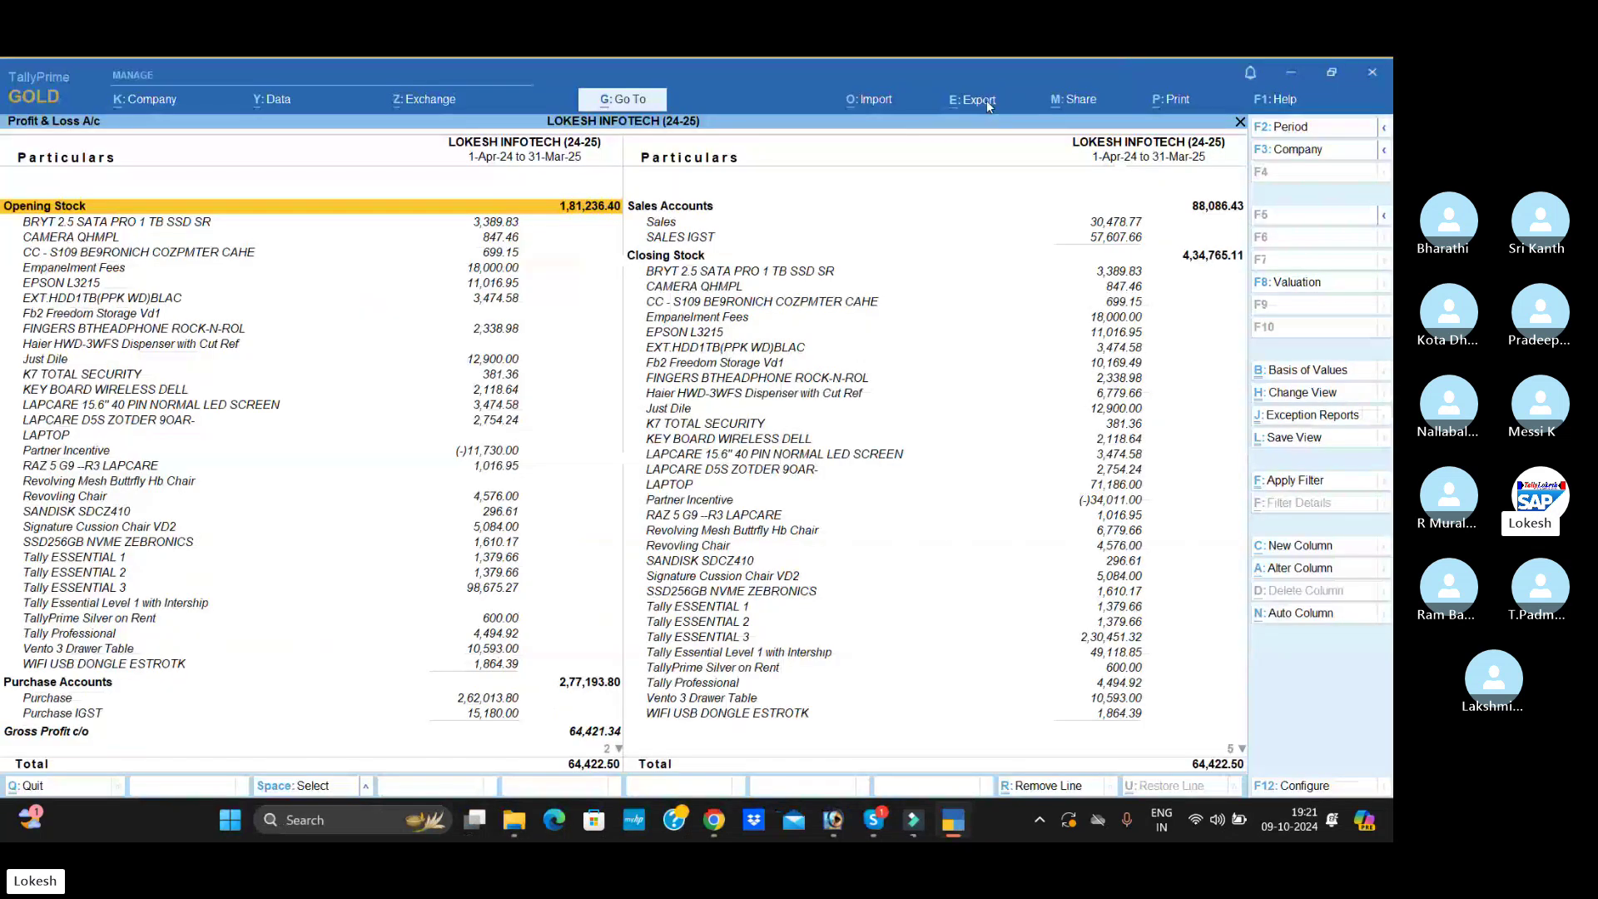
- Start another export of the Profit & Loss report and set its file format to JPEG (Image)
click(987, 100)
click(1037, 166)
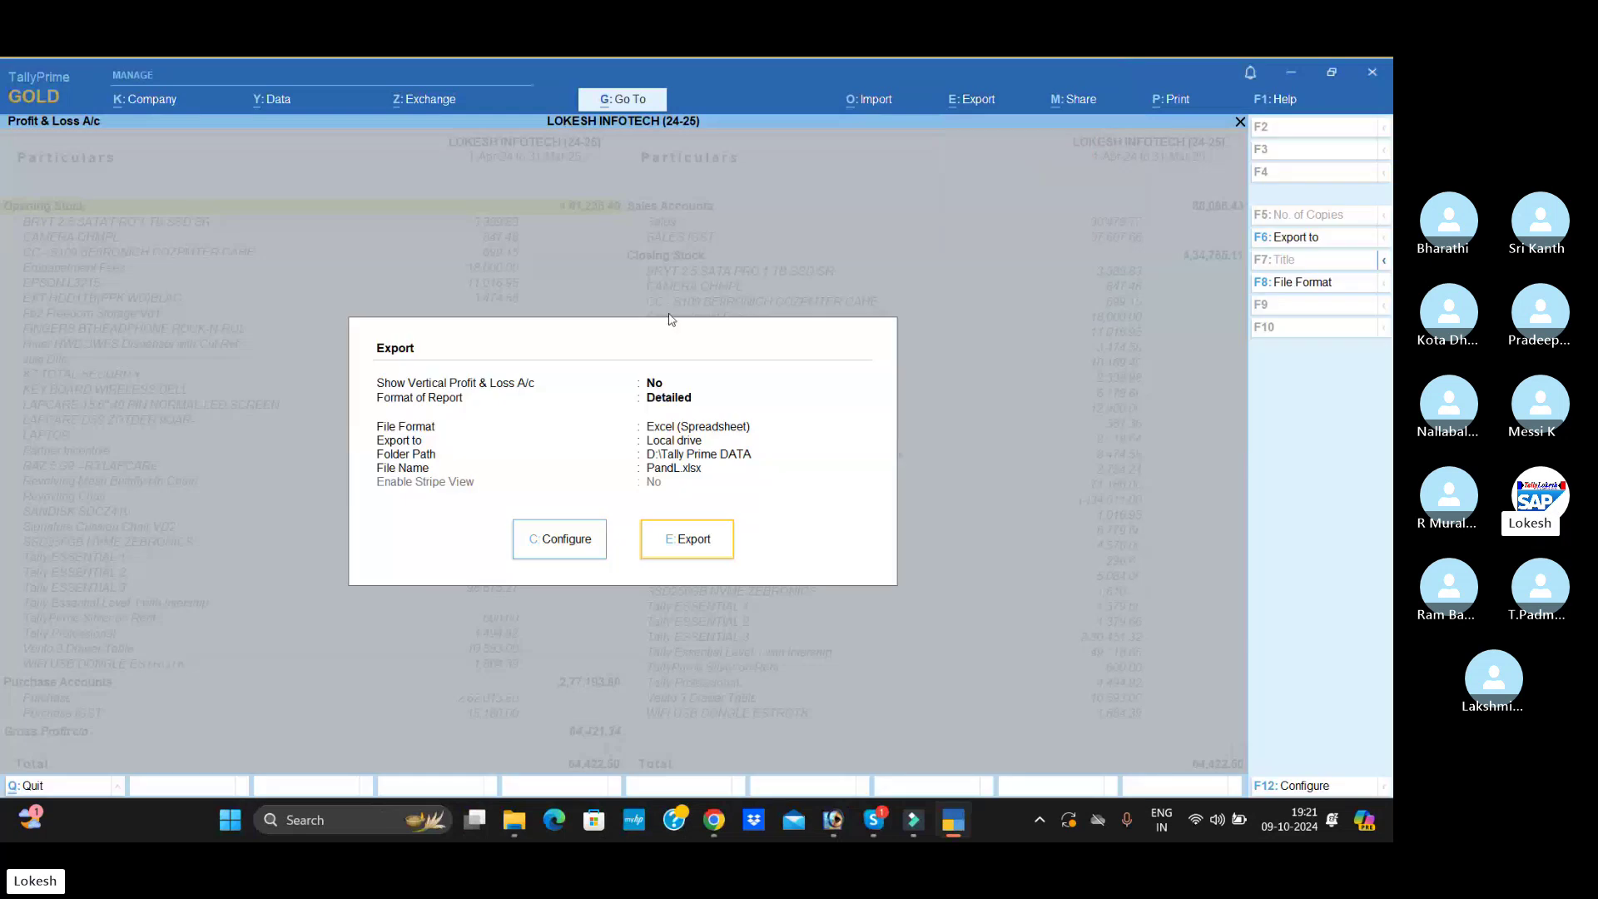
click(559, 541)
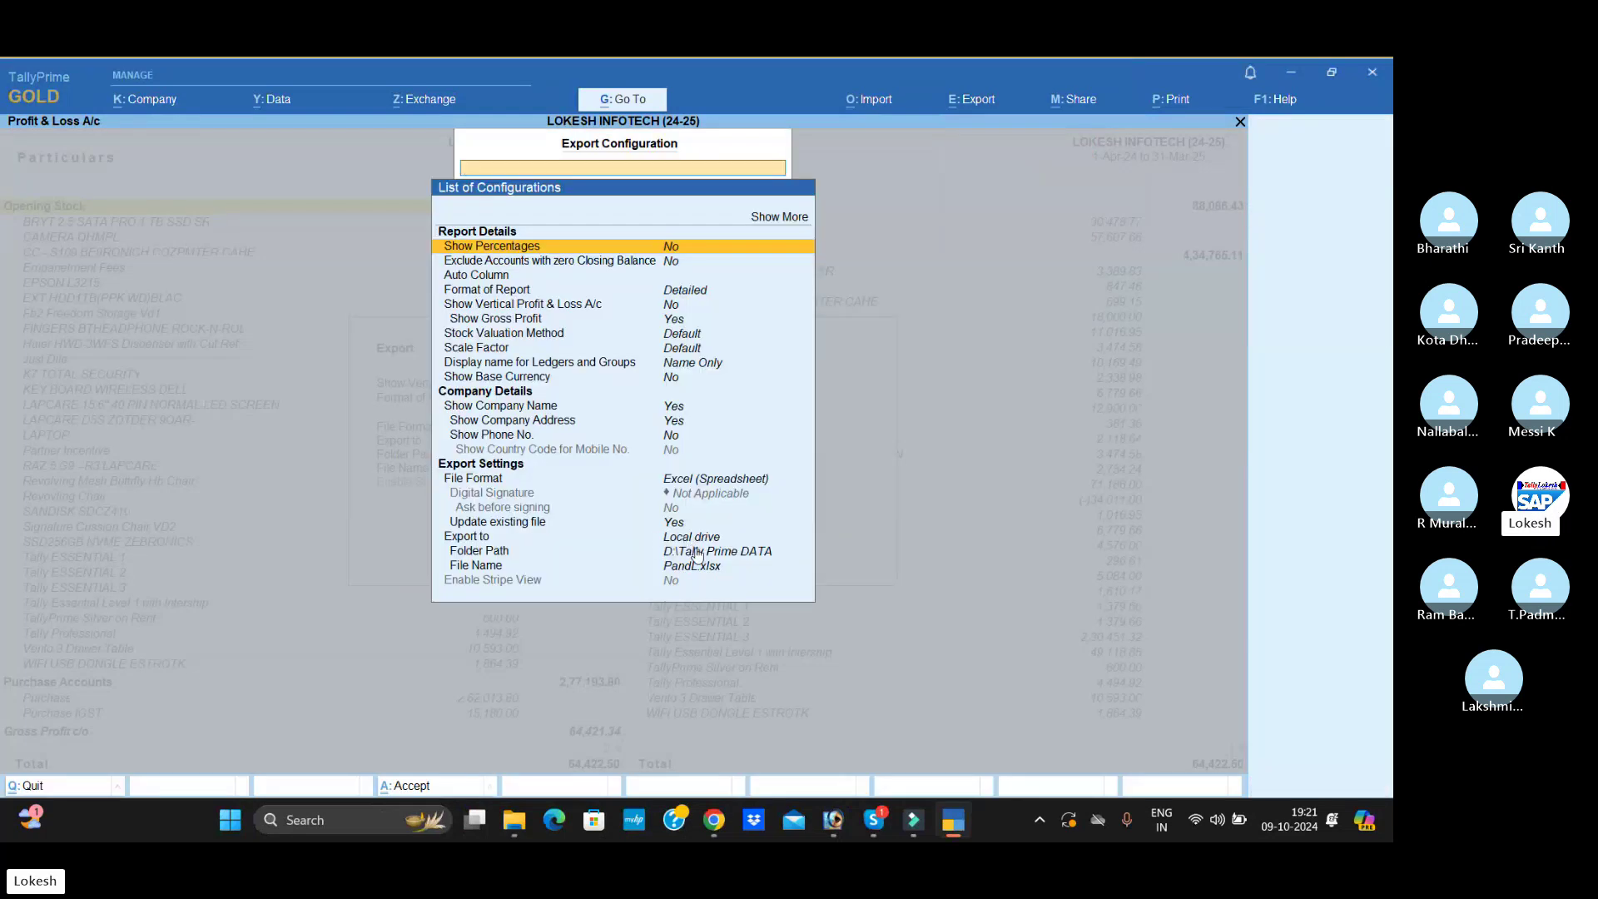
click(701, 490)
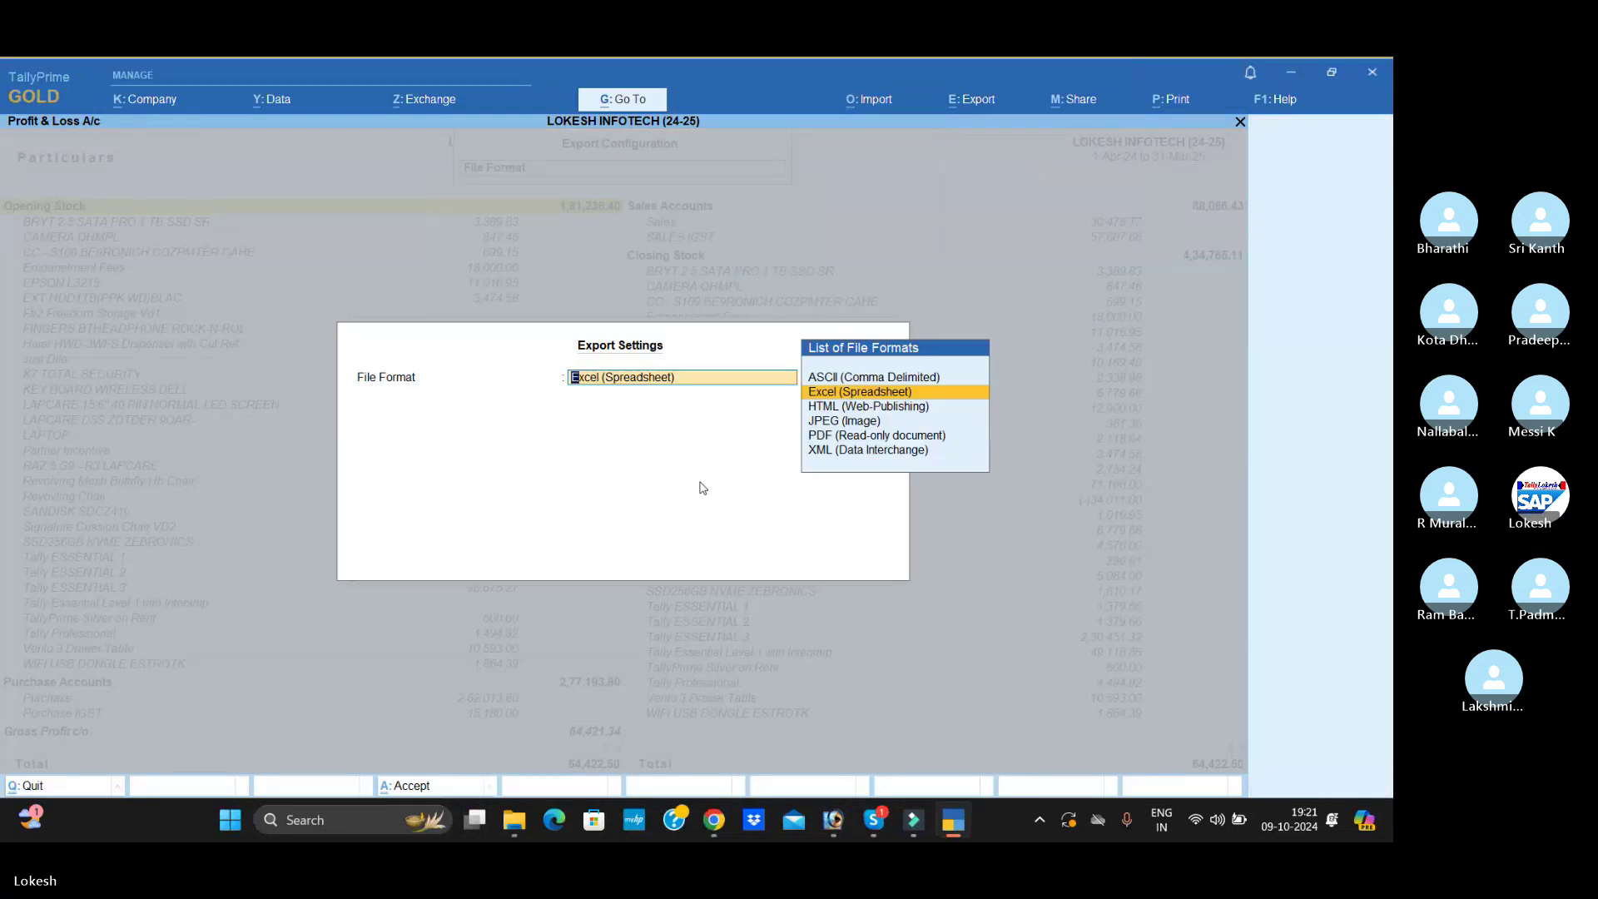
key(Down)
key(Down)
key(Return)
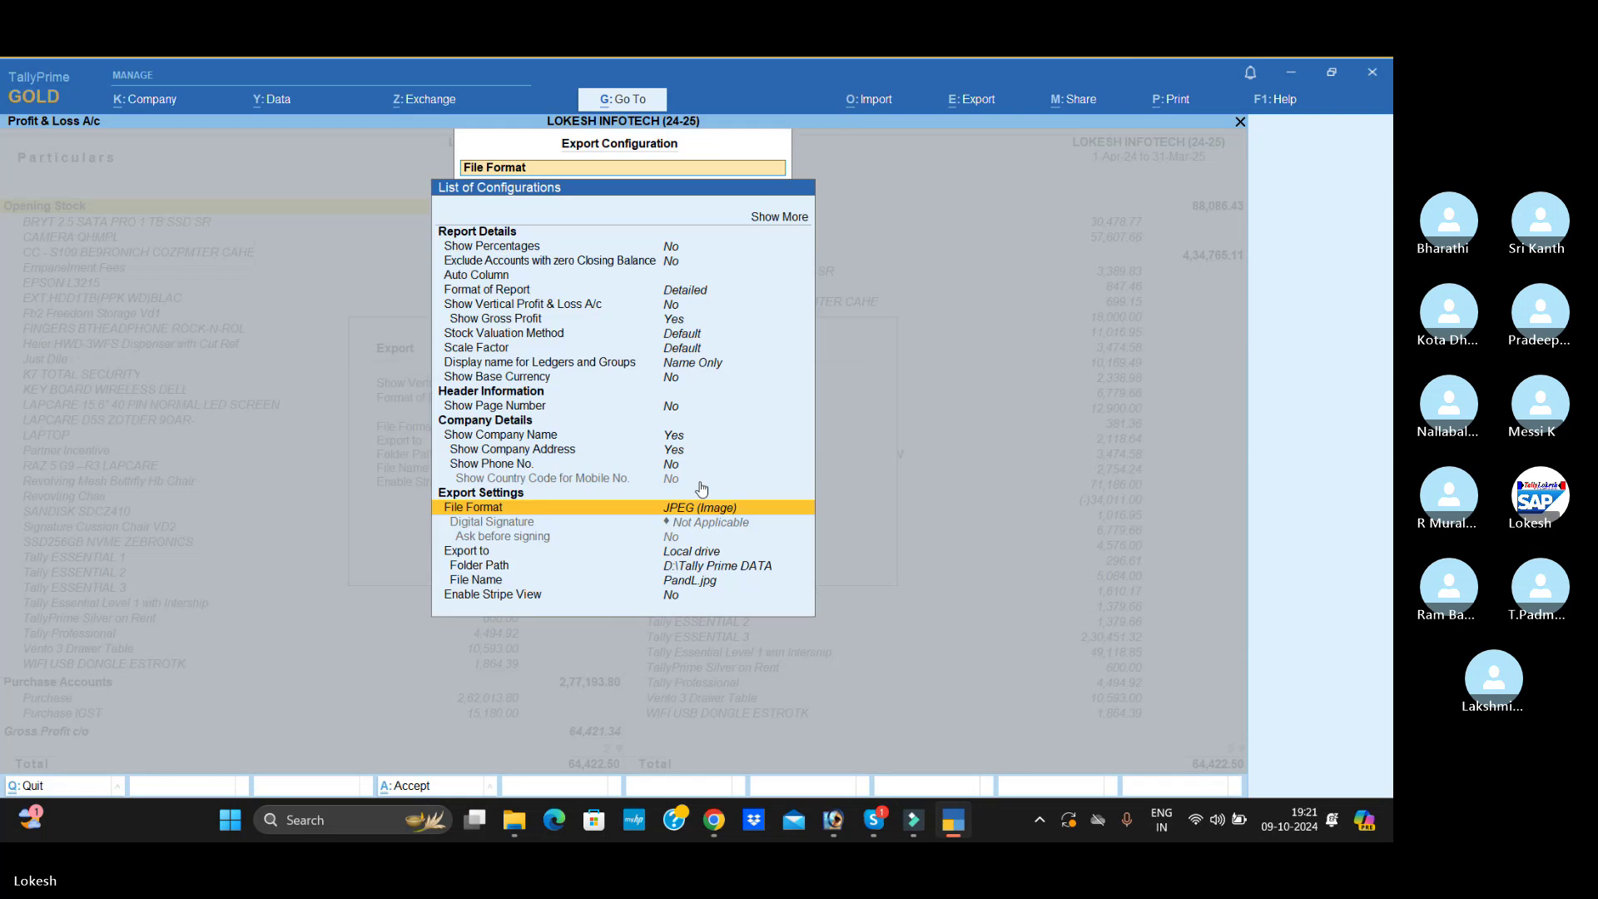
- Set the folder path to the Desktop's DATA folder and export the Profit & Loss report as PandL.jpg
key(Down)
key(Return)
key(Up)
key(Return)
key(Down)
key(Down)
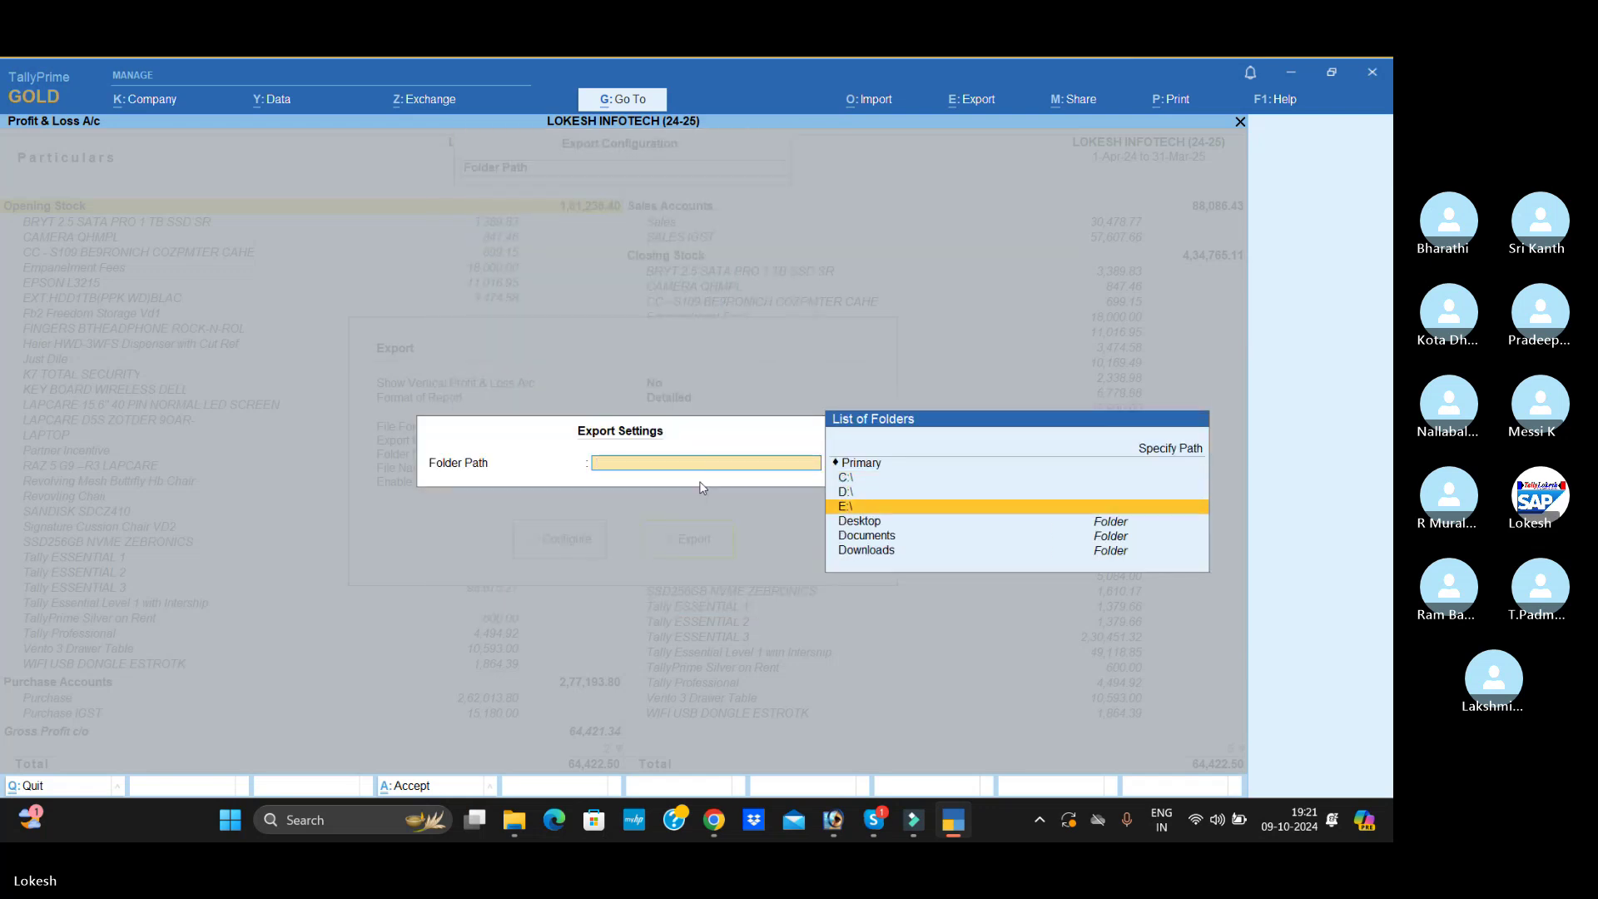
key(Down)
key(Return)
key(Down)
key(Down)
key(Return)
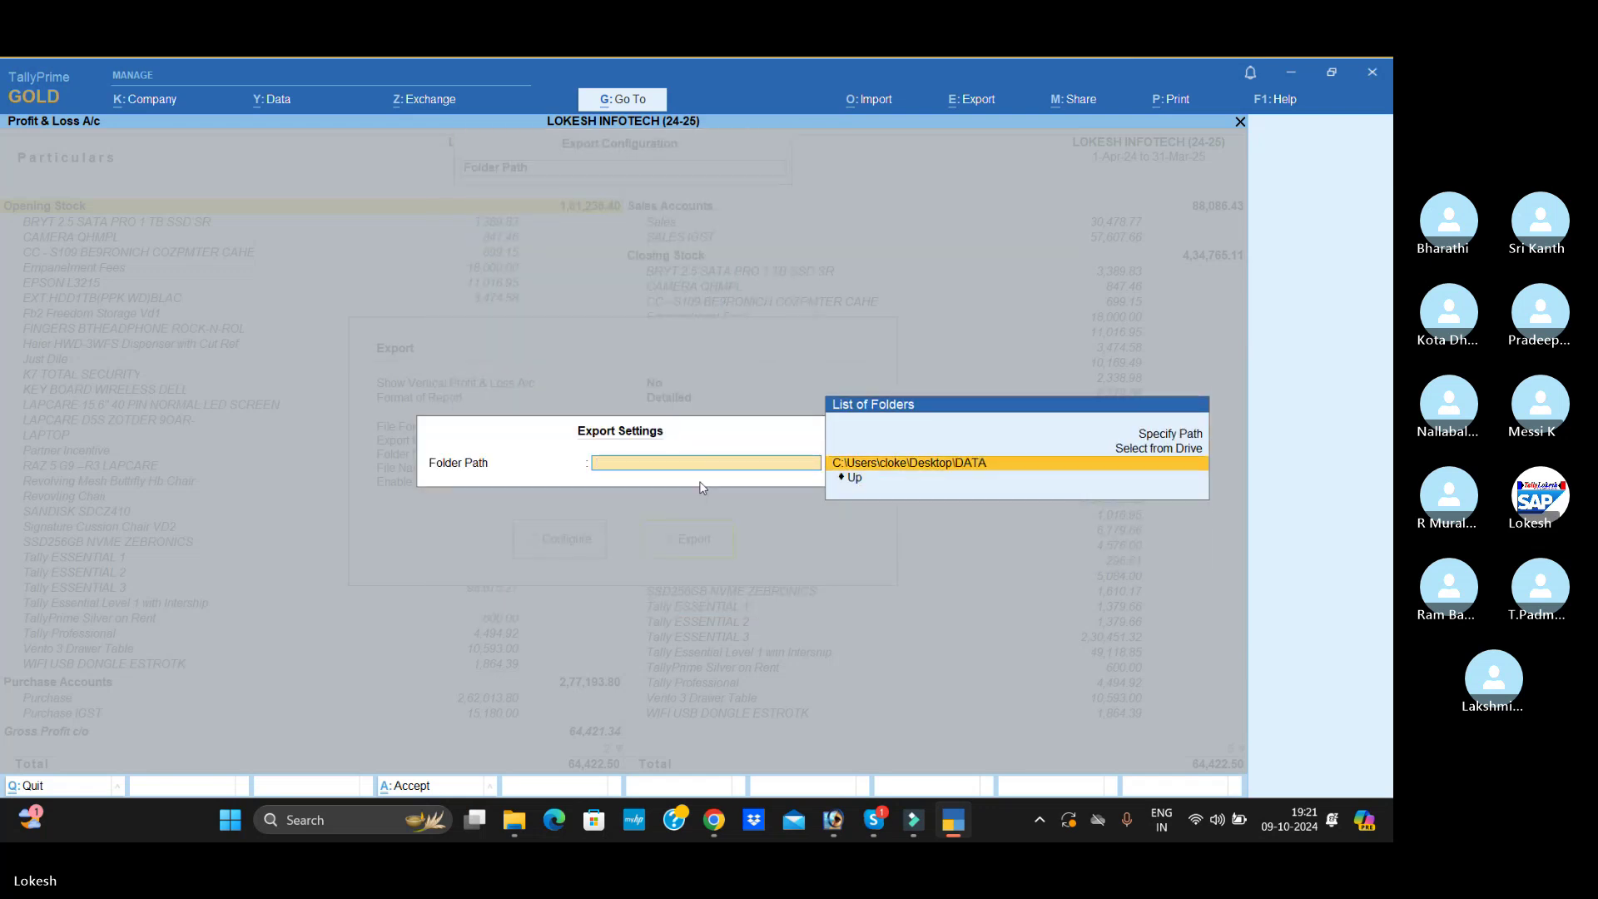
key(Return)
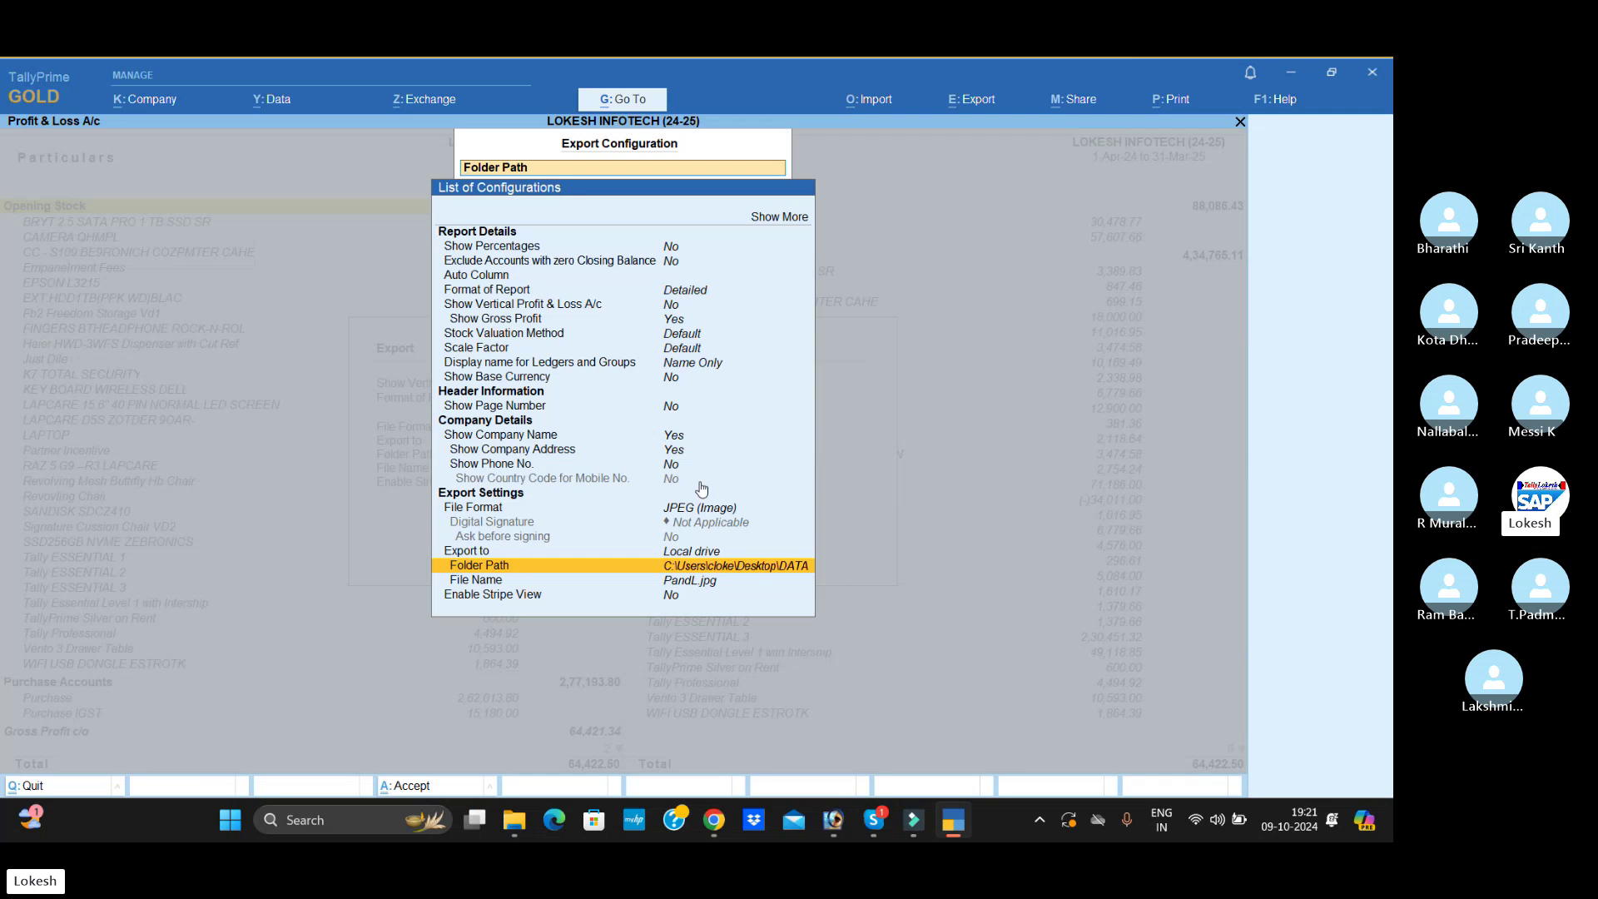
key(ctrl+a)
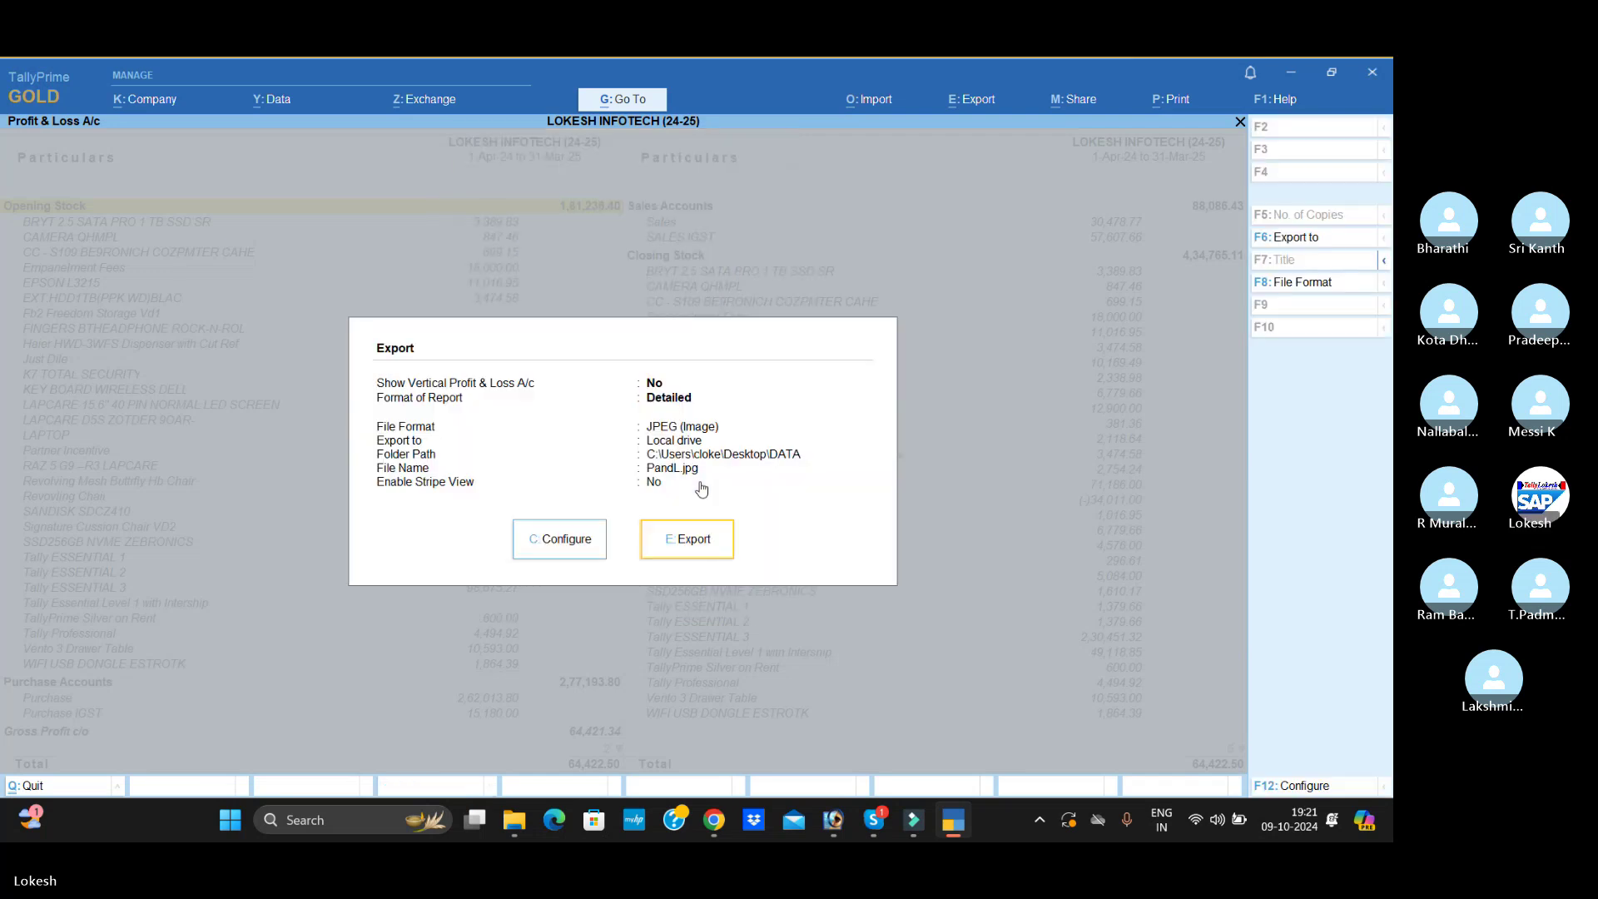
click(716, 544)
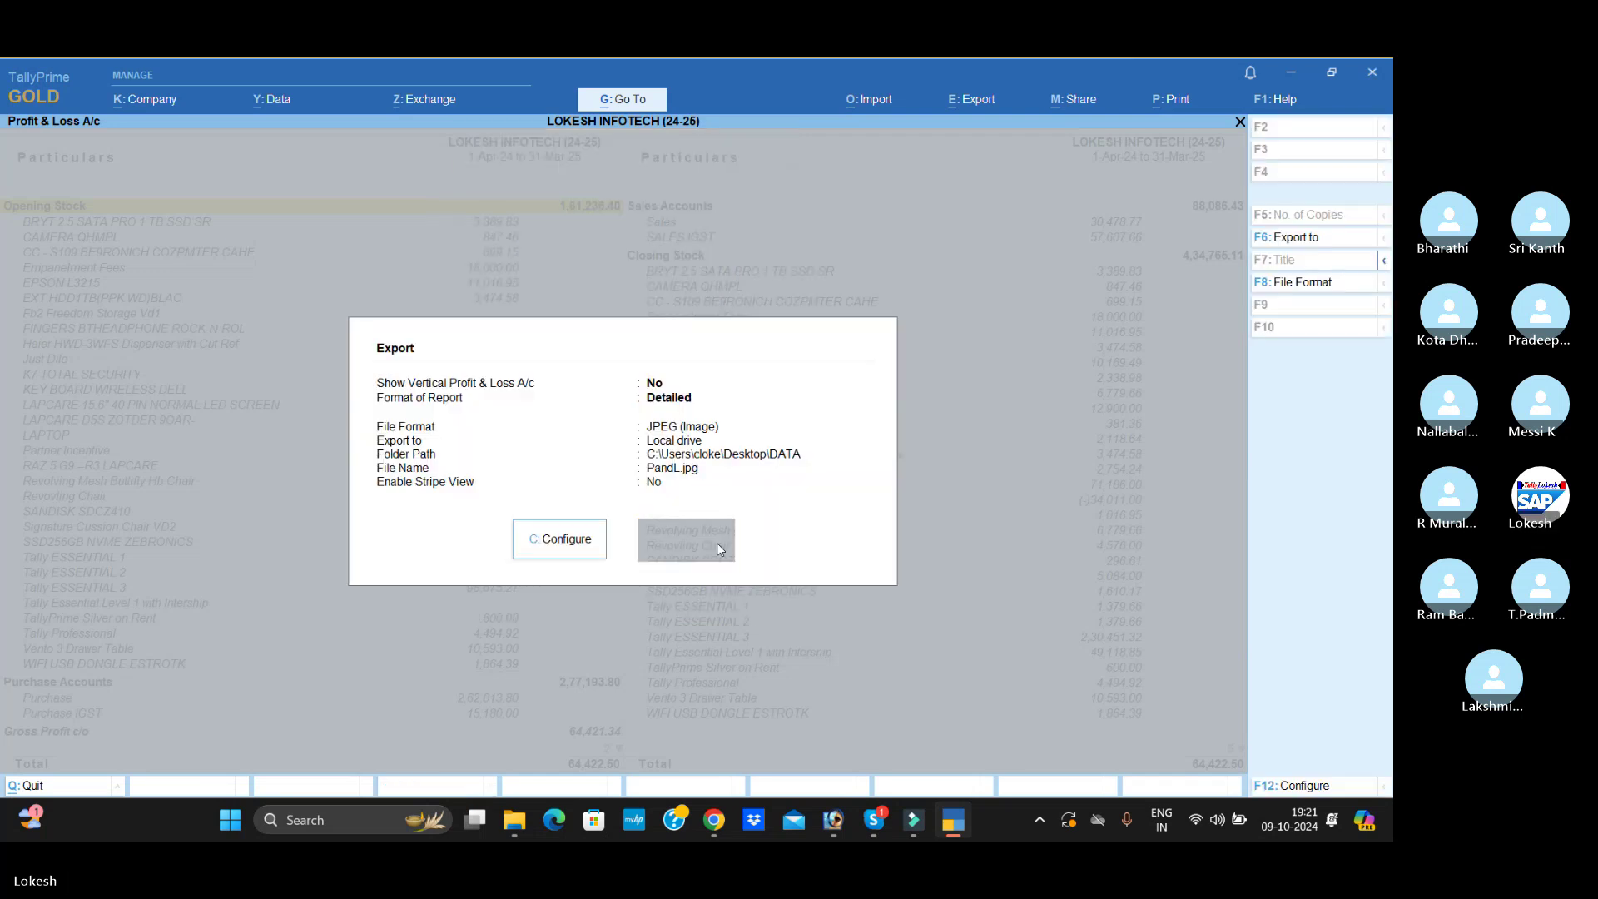
- Examine the exported PandL.jpg image and close the image viewer
scroll(703, 473, up, 4)
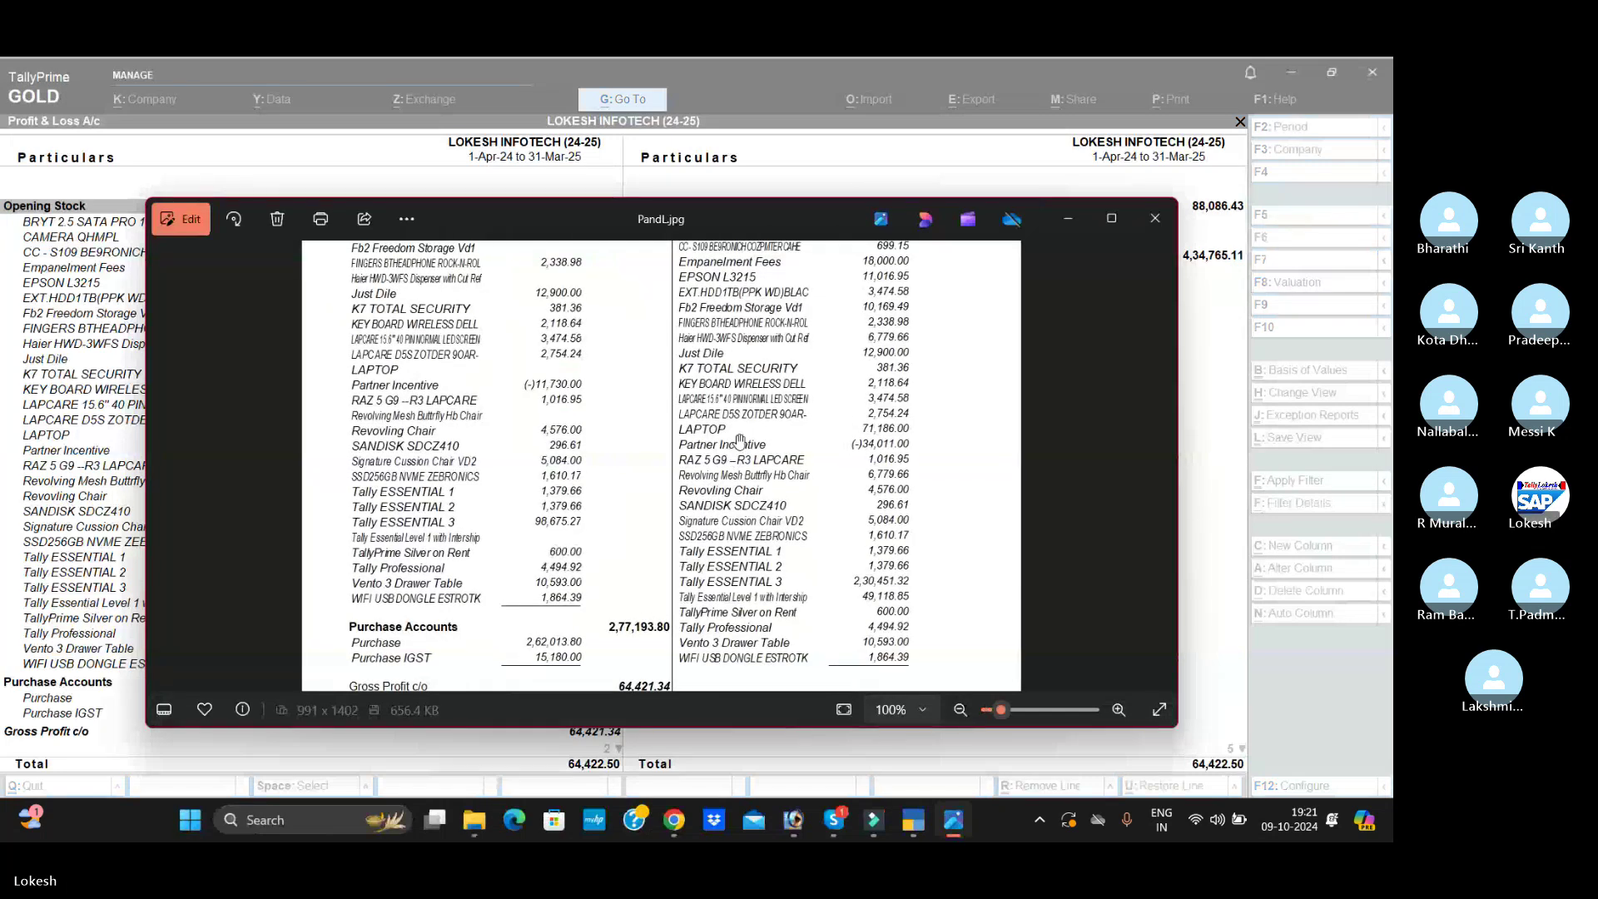
drag(799, 404, 966, 201)
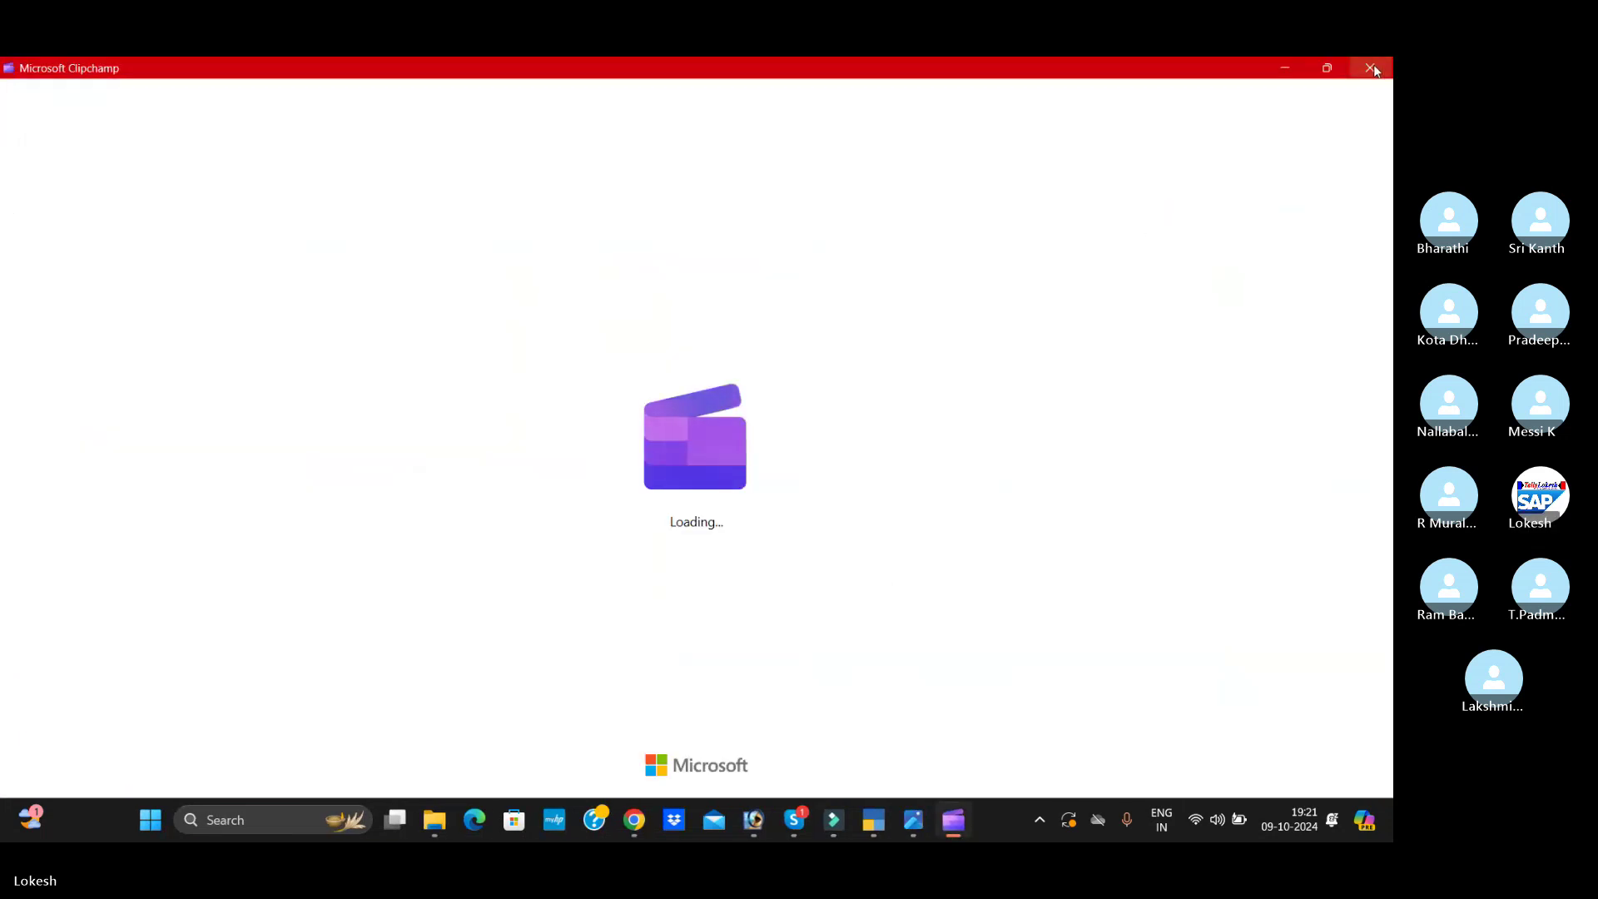
click(1370, 69)
click(1153, 213)
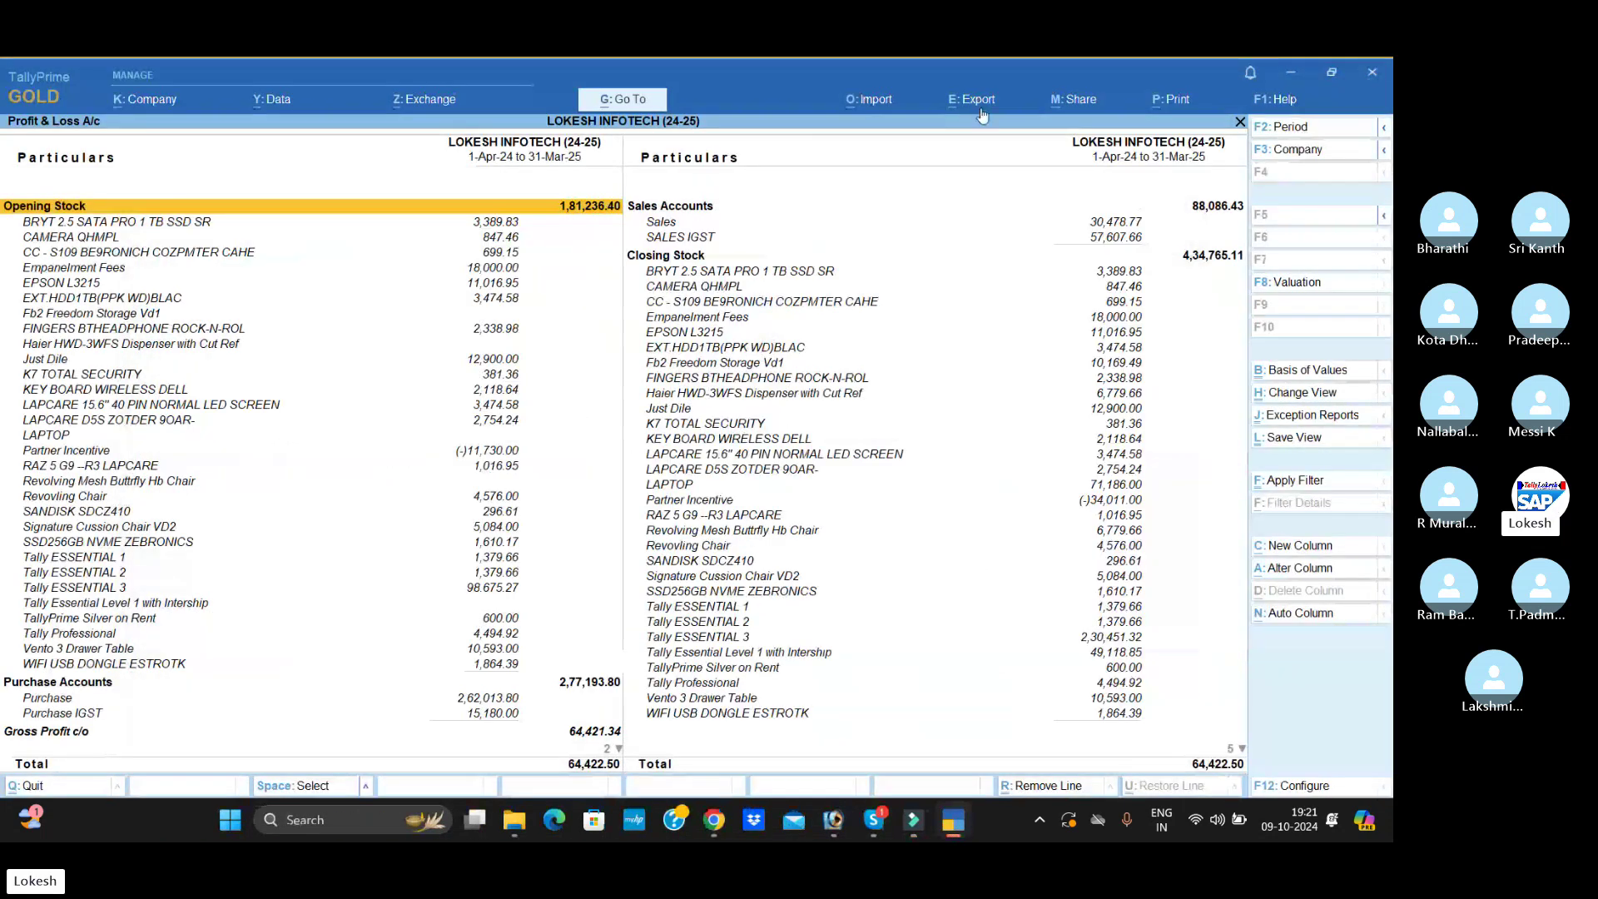
- Start a further Profit & Loss export in PDF (Read-only document) format with the digital signature Not Applicable
click(987, 99)
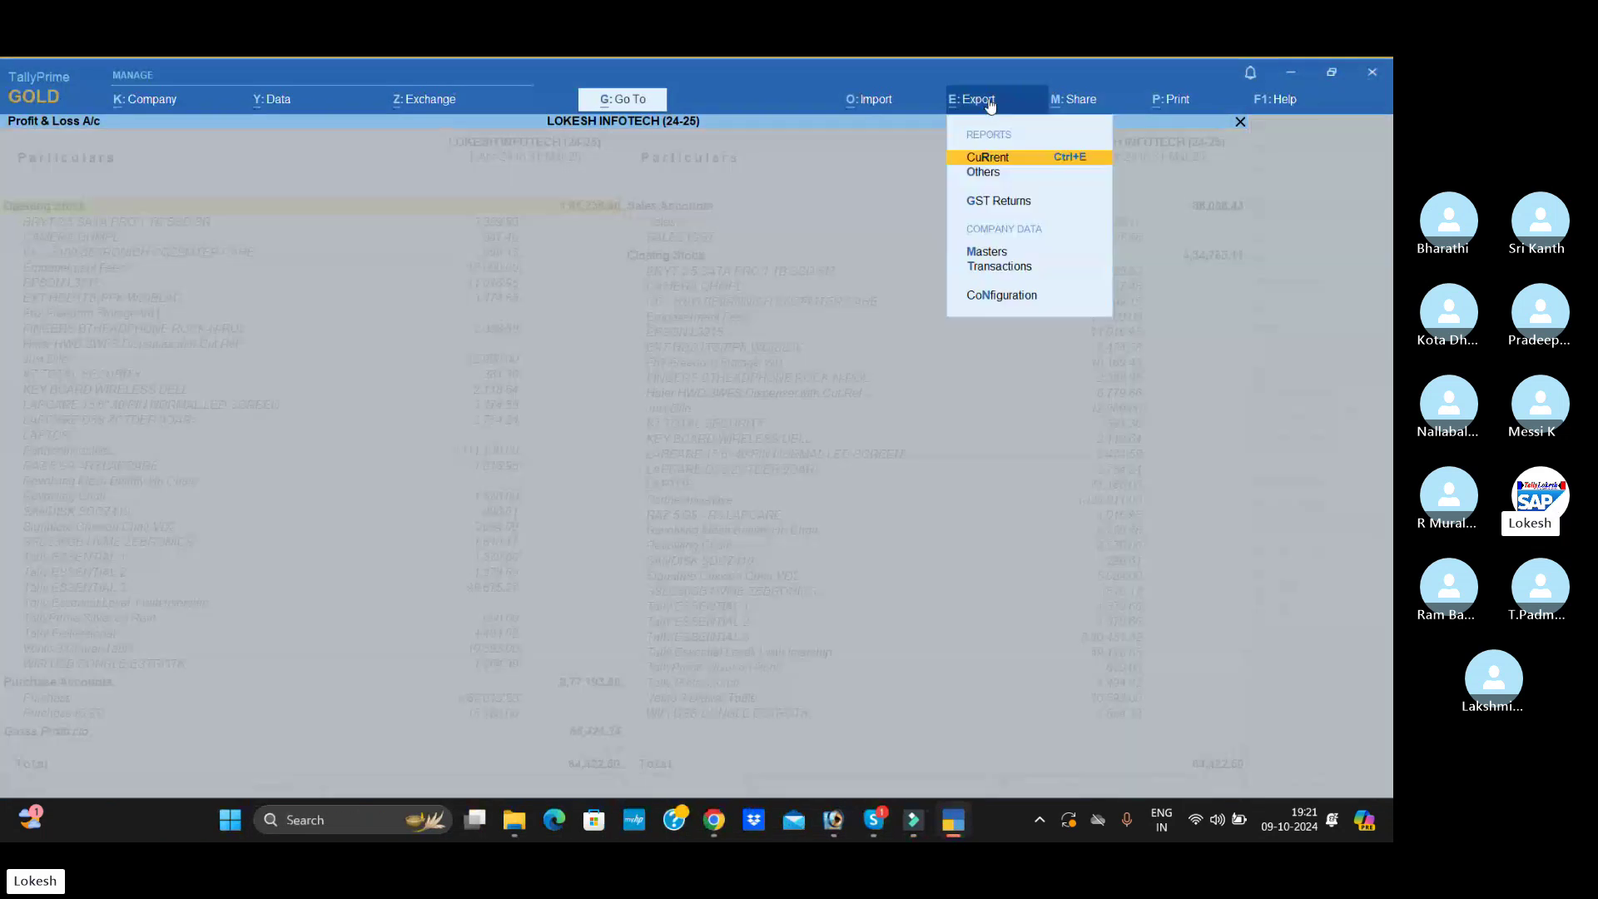
click(1012, 163)
click(596, 556)
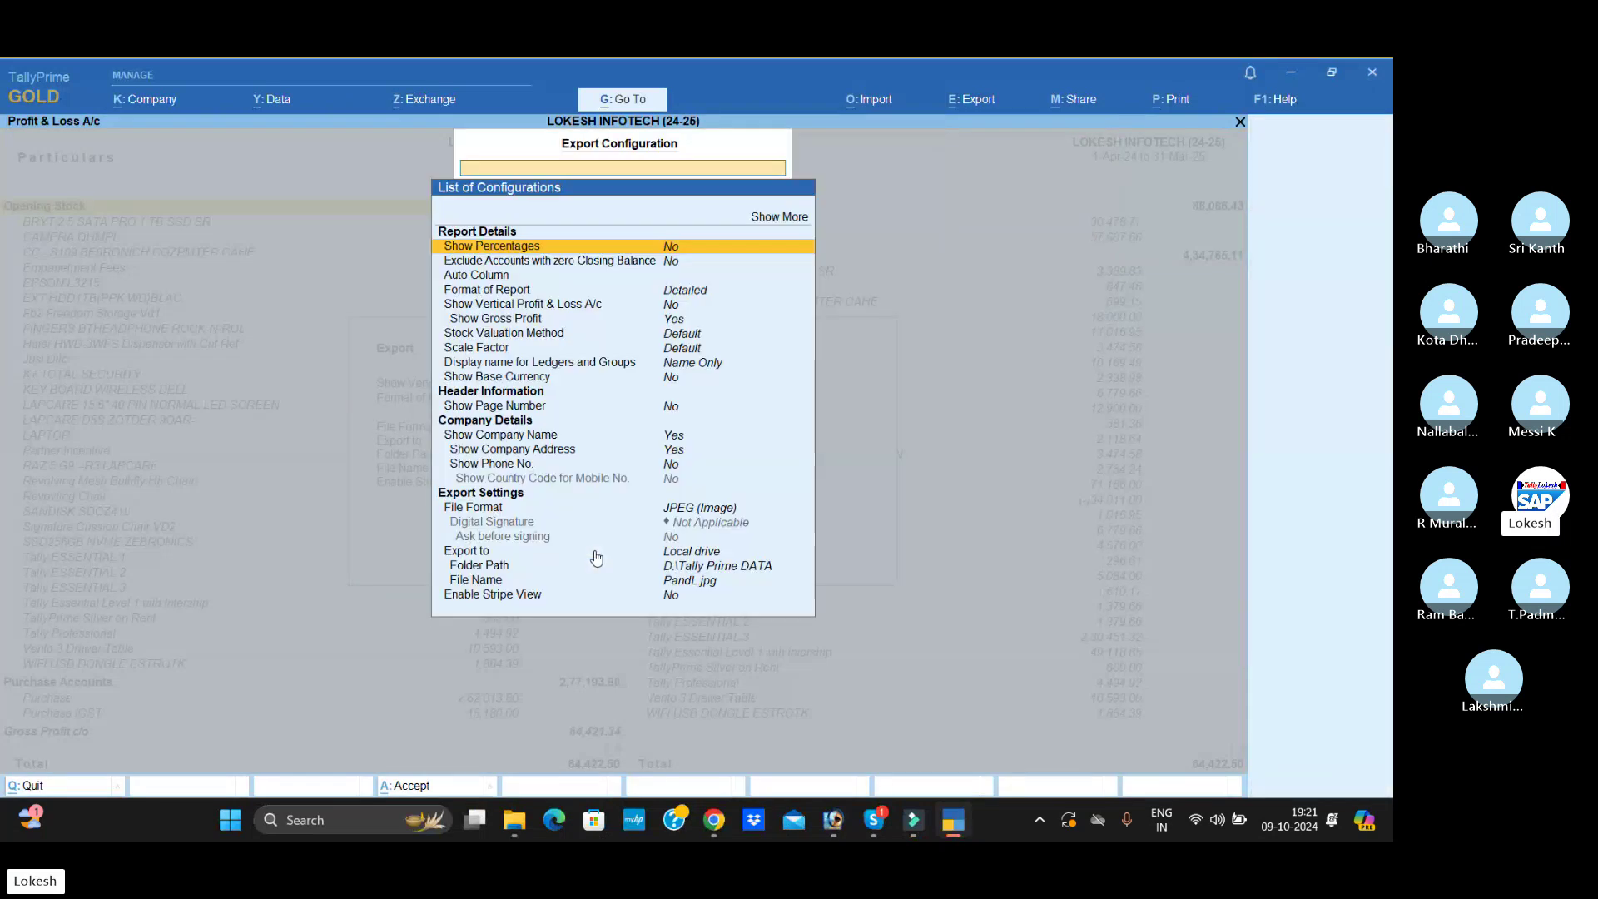
click(699, 516)
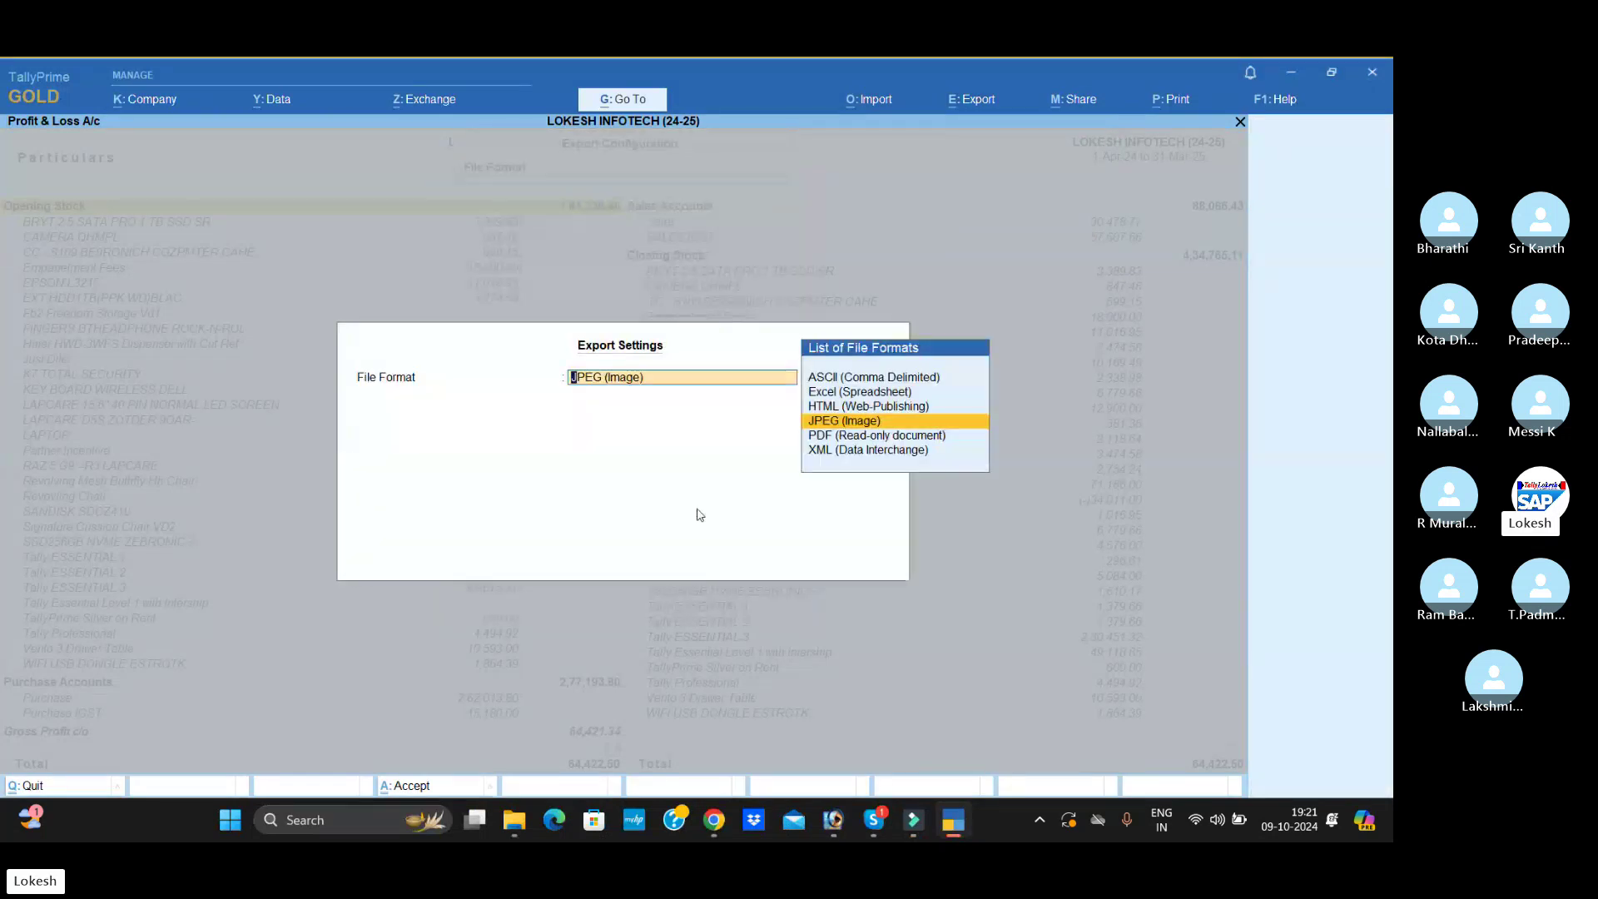
key(Down)
key(Return)
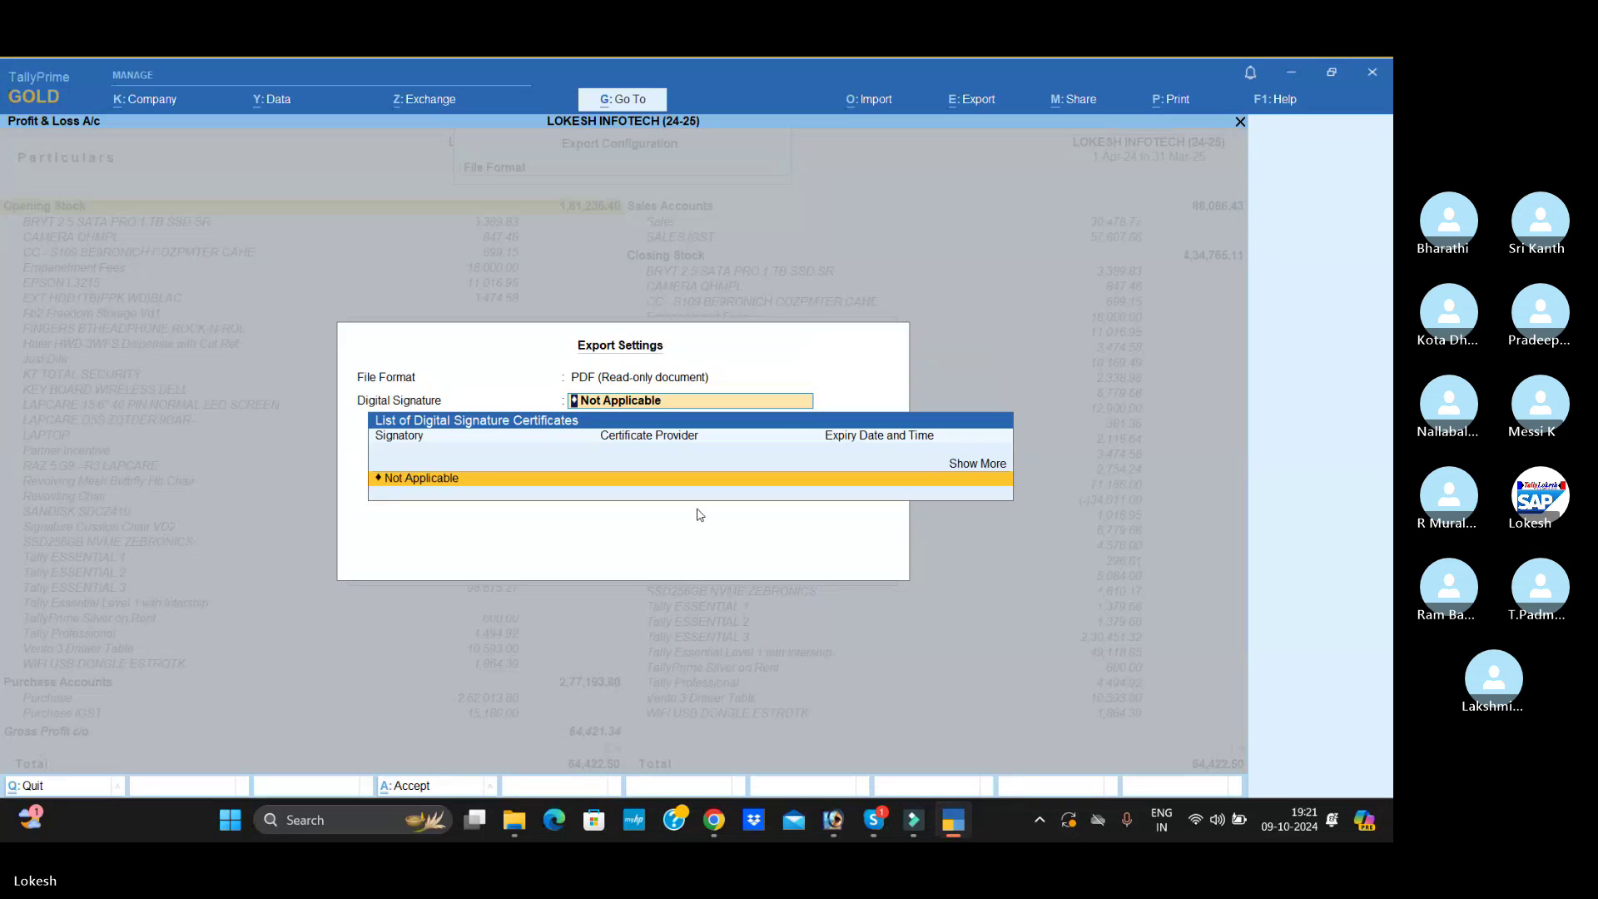
key(Return)
- Choose the DATA folder on the Desktop as the folder path and export the Profit & Loss report as PandL.pdf
key(Down)
key(Down)
key(Down)
key(Return)
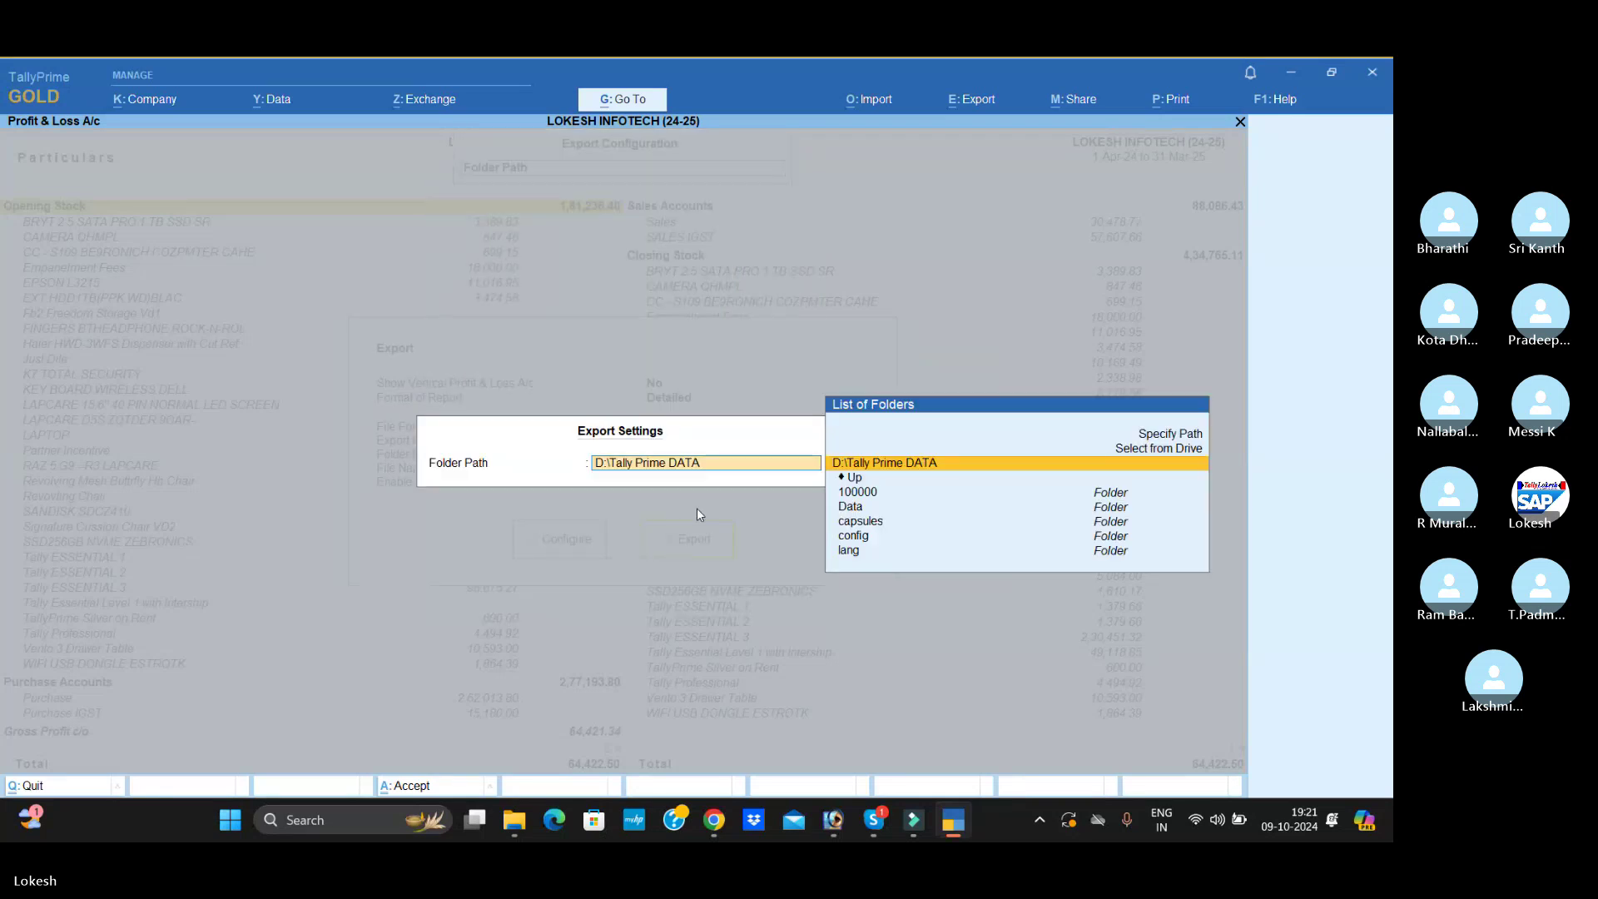
key(Return)
key(Down)
key(Down)
key(Down)
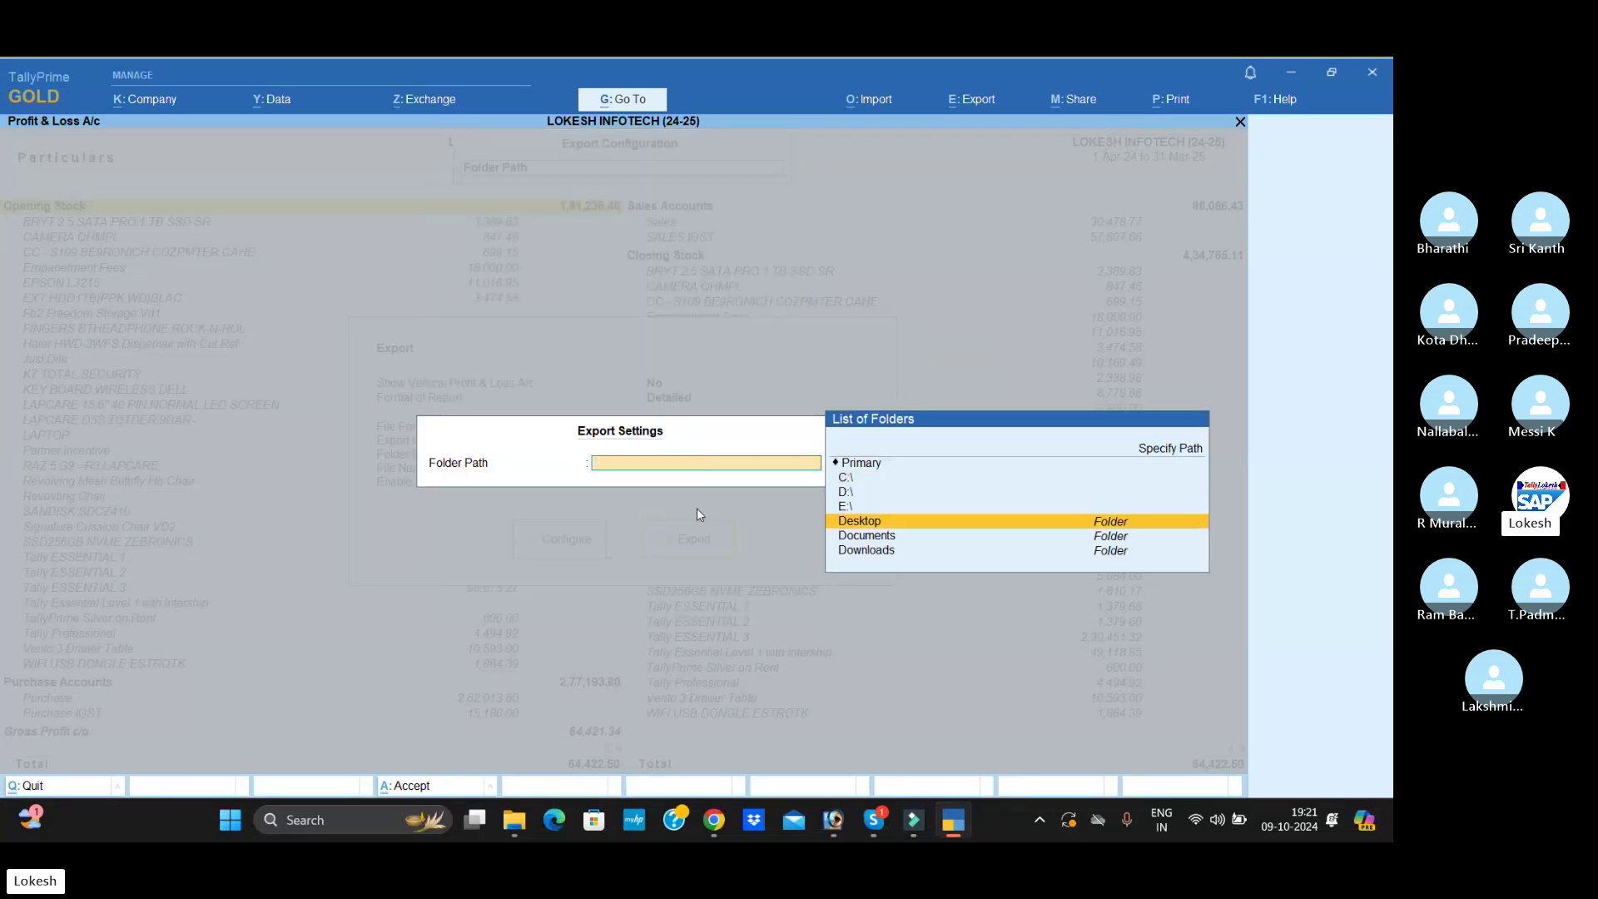
key(Return)
key(Down)
key(Down)
key(Return)
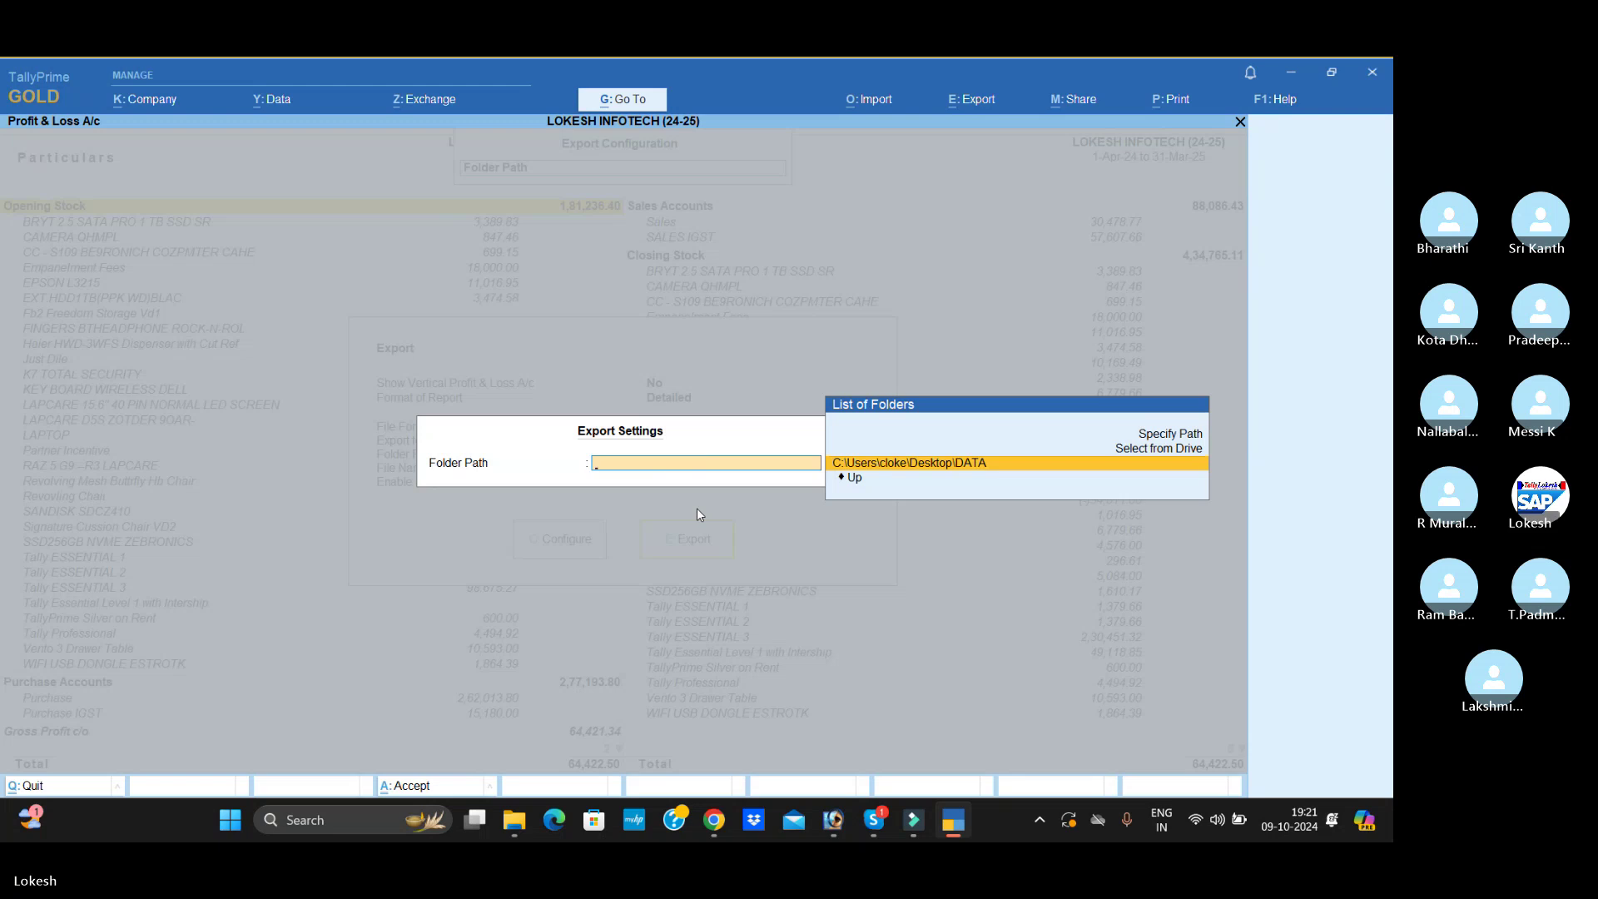
key(Return)
key(ctrl+a)
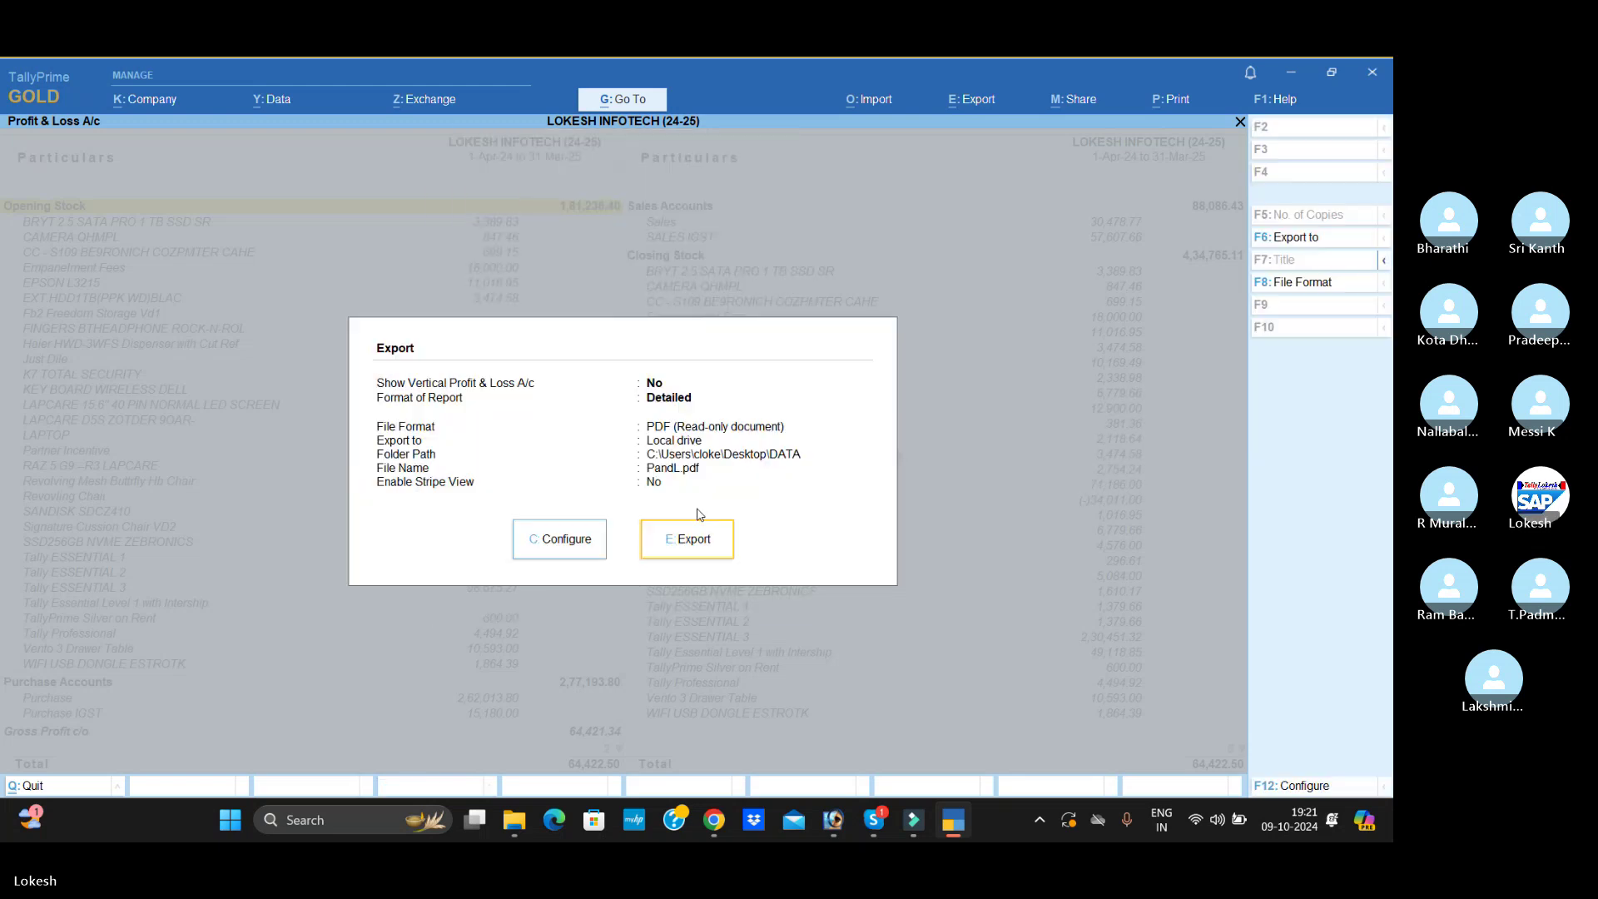
click(730, 540)
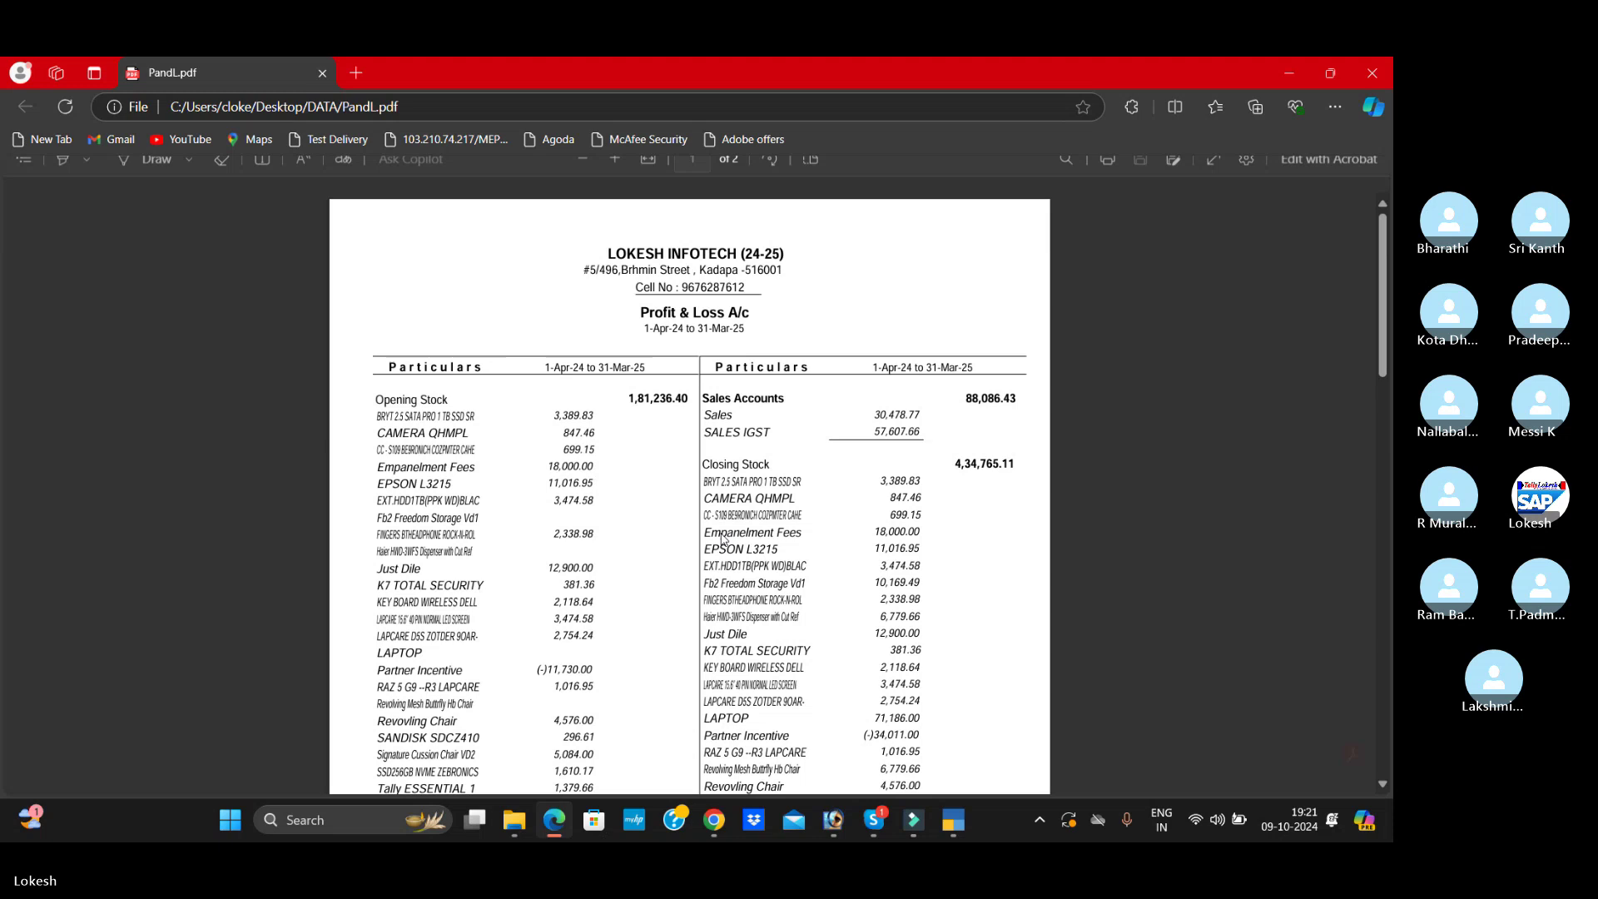
- Look through both pages of the exported PandL.pdf
scroll(723, 539, down, 10)
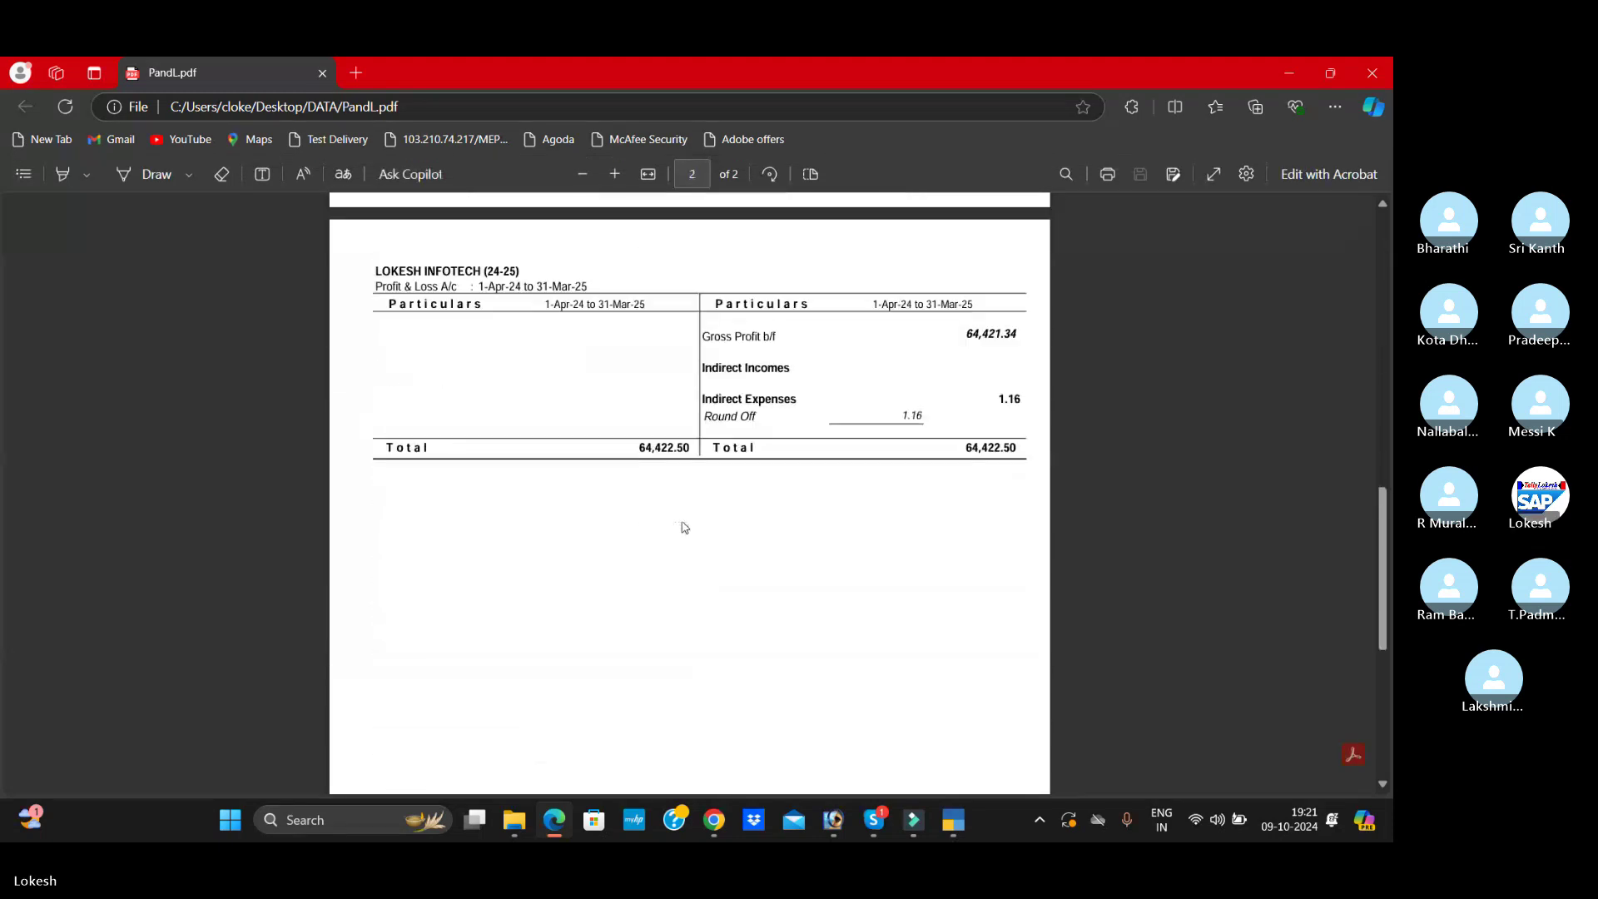
scroll(685, 527, up, 10)
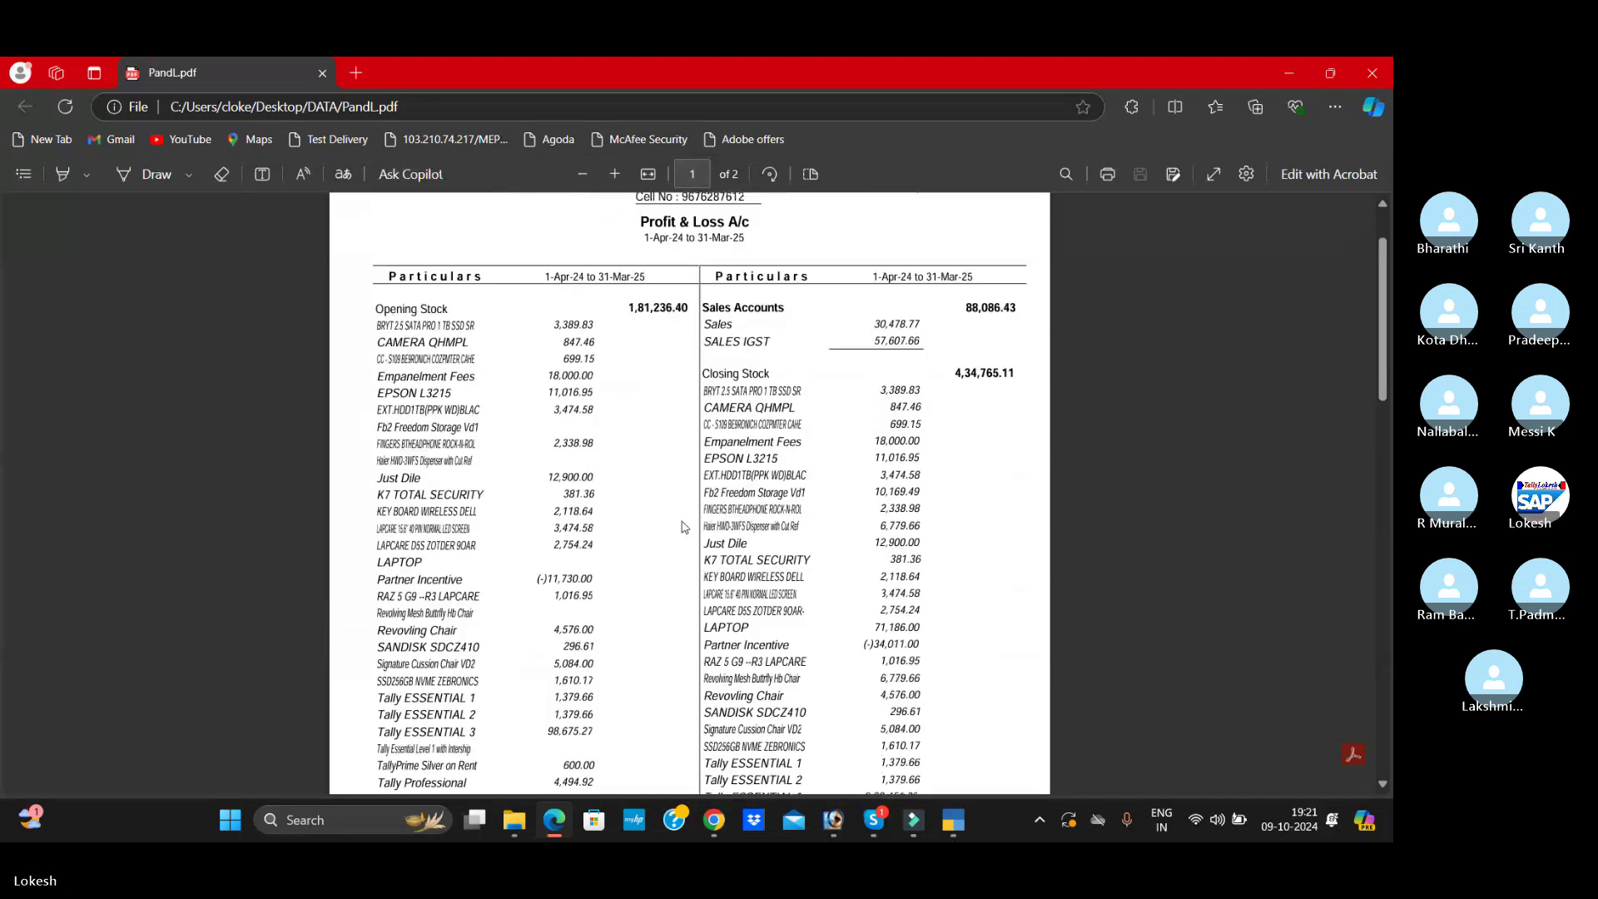
- Close PandL.pdf, return to the Gateway of Tally and open the Stock Summary report
scroll(683, 527, up, 2)
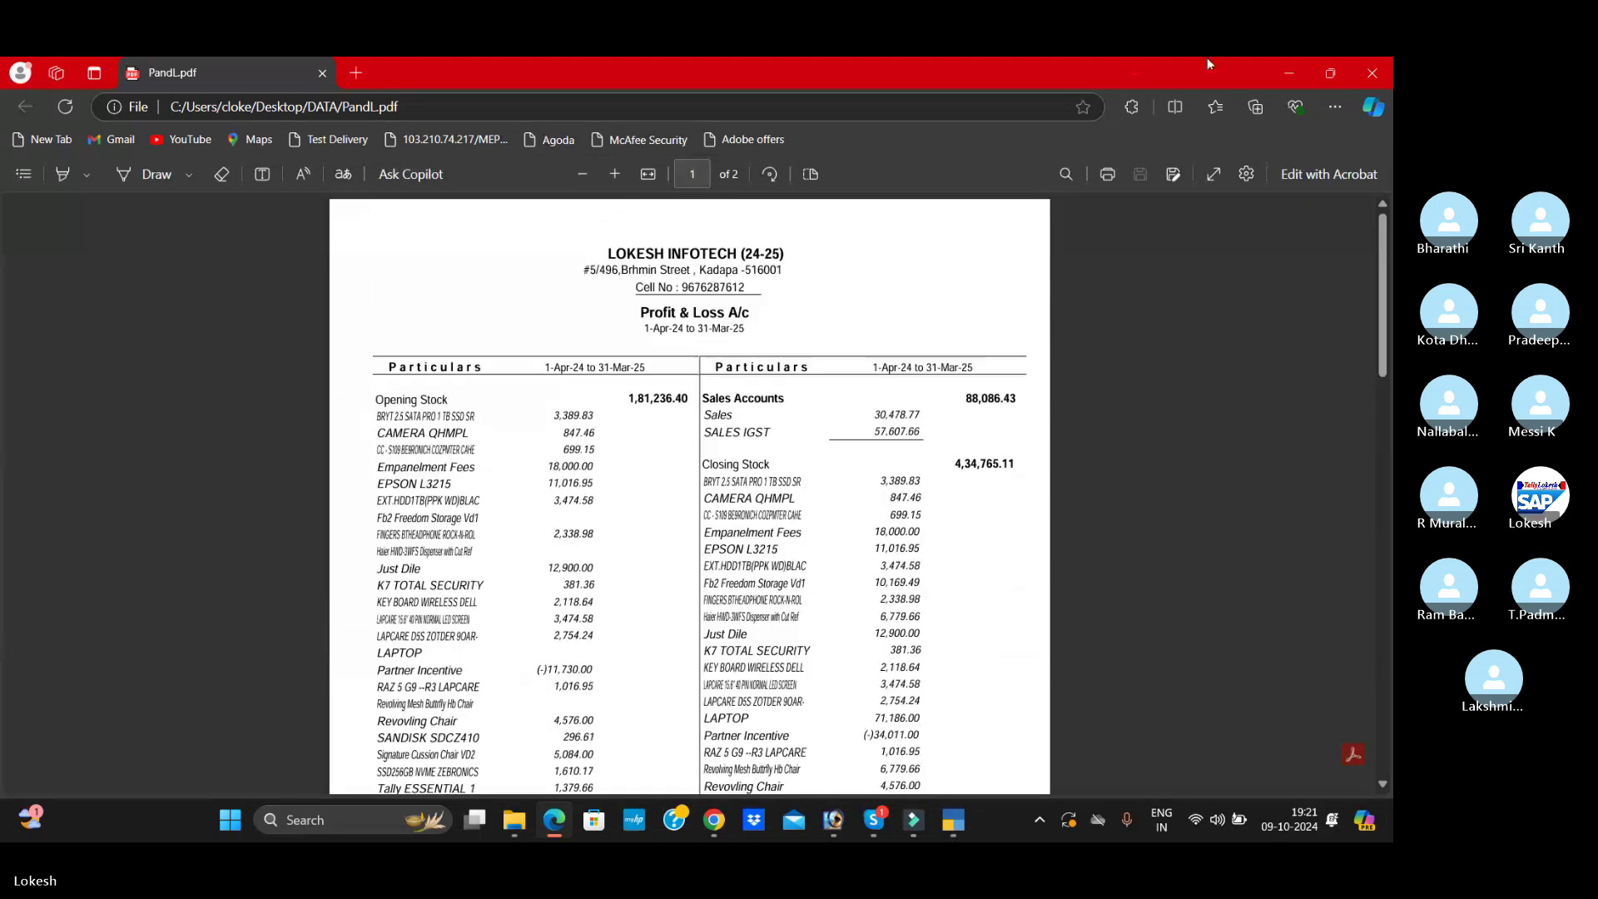
click(1371, 75)
key(Escape)
key(Down)
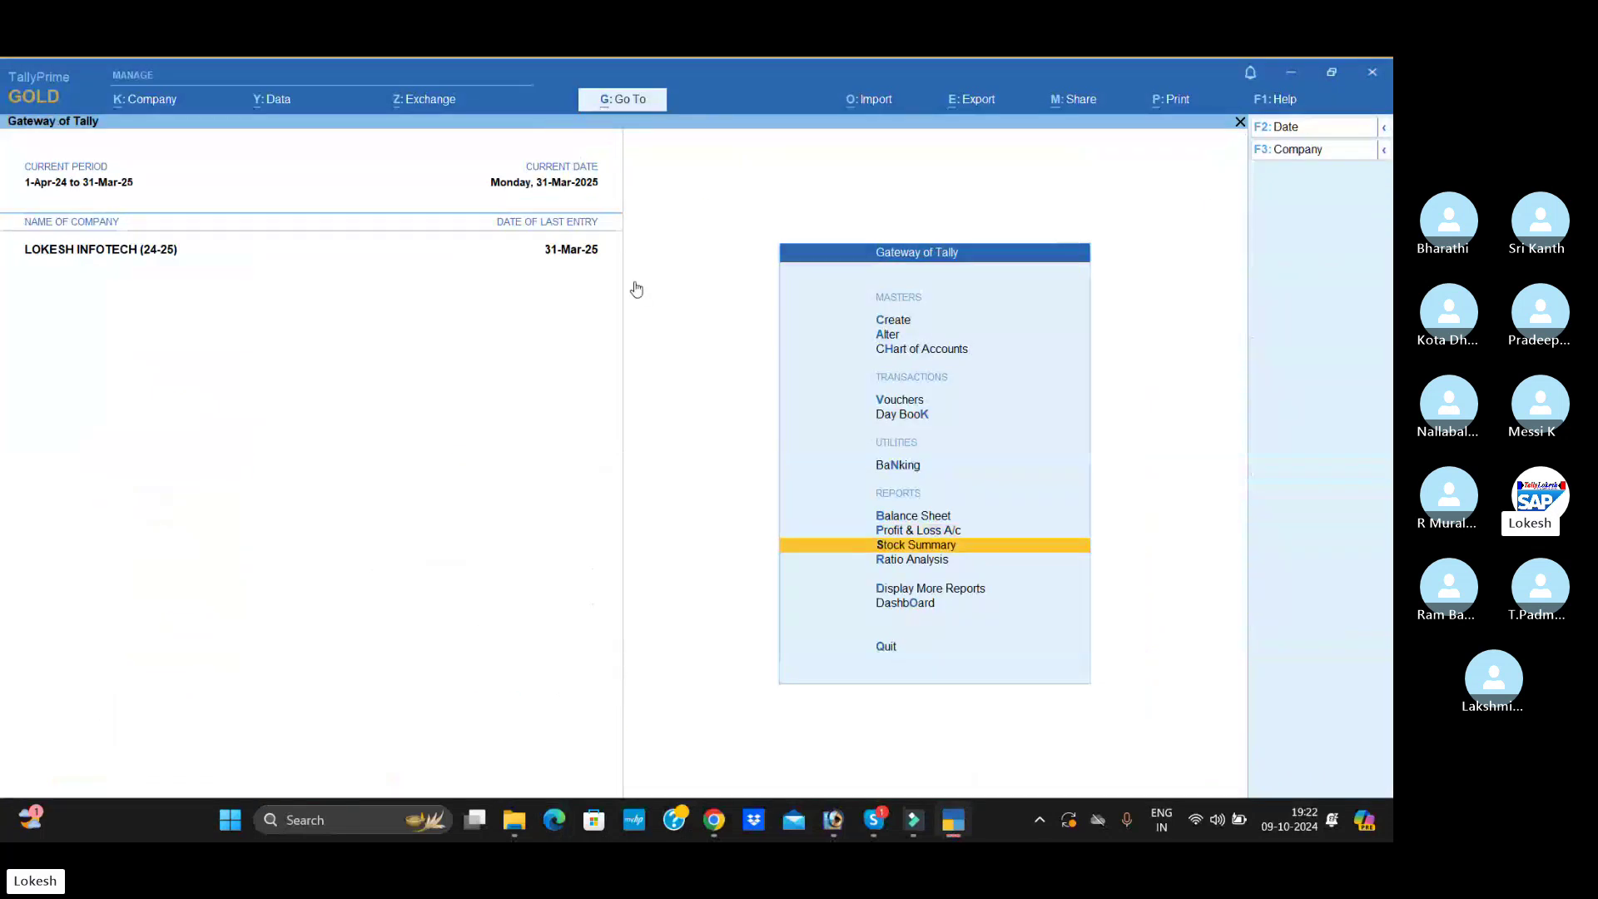
key(Return)
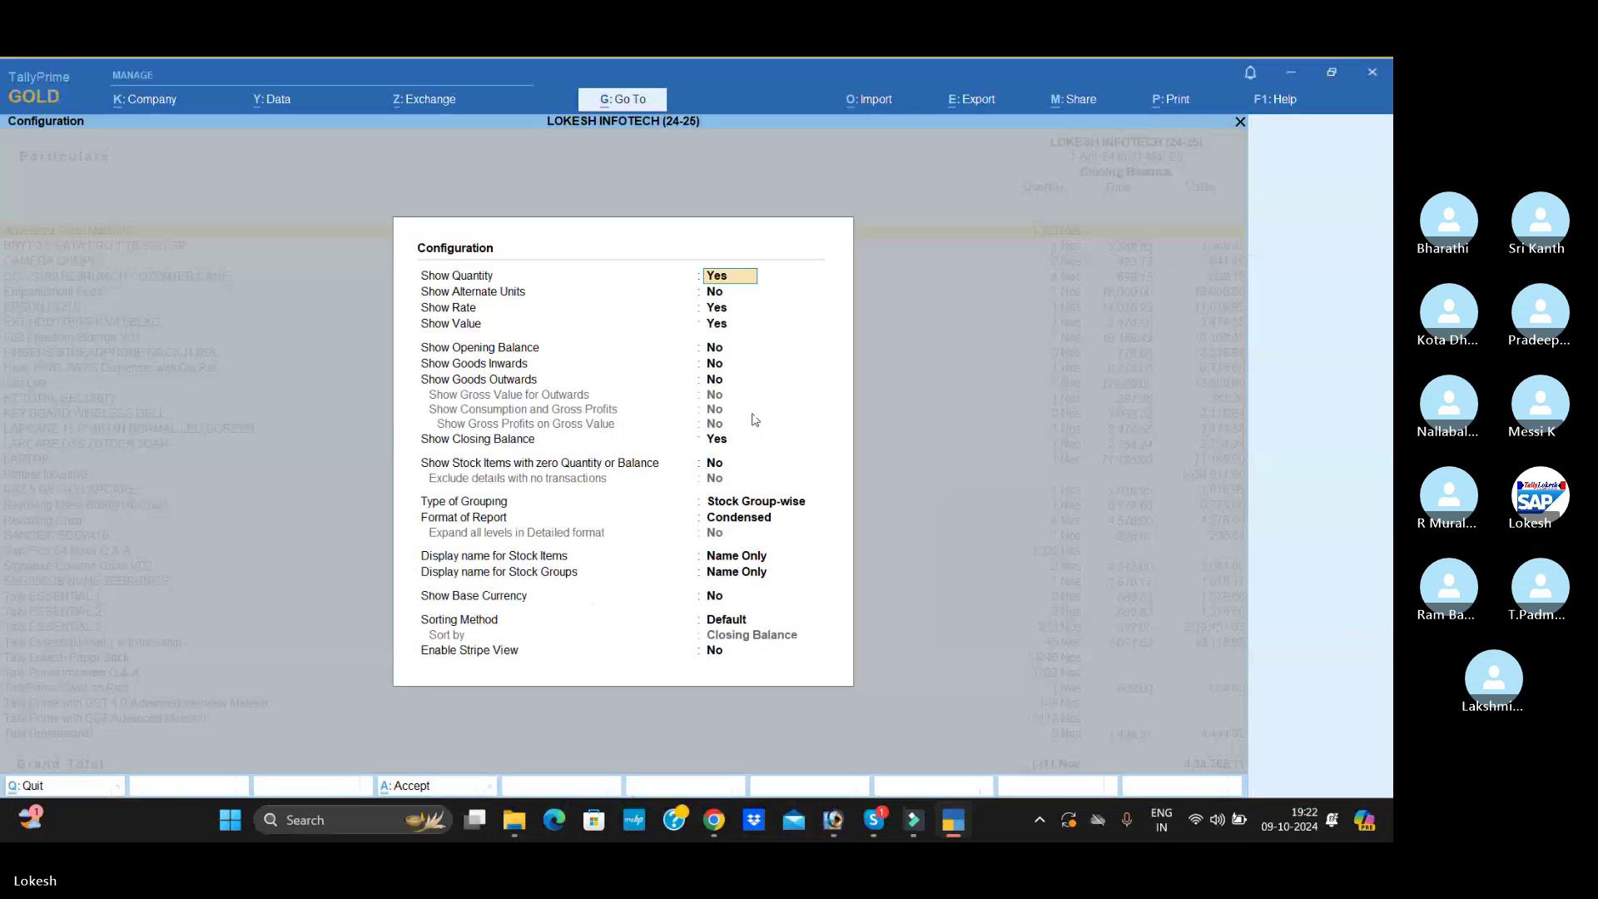
- Configure the Stock Summary with Show Goods Inwards and Show Goods Outwards set to Yes
click(716, 370)
key(y)
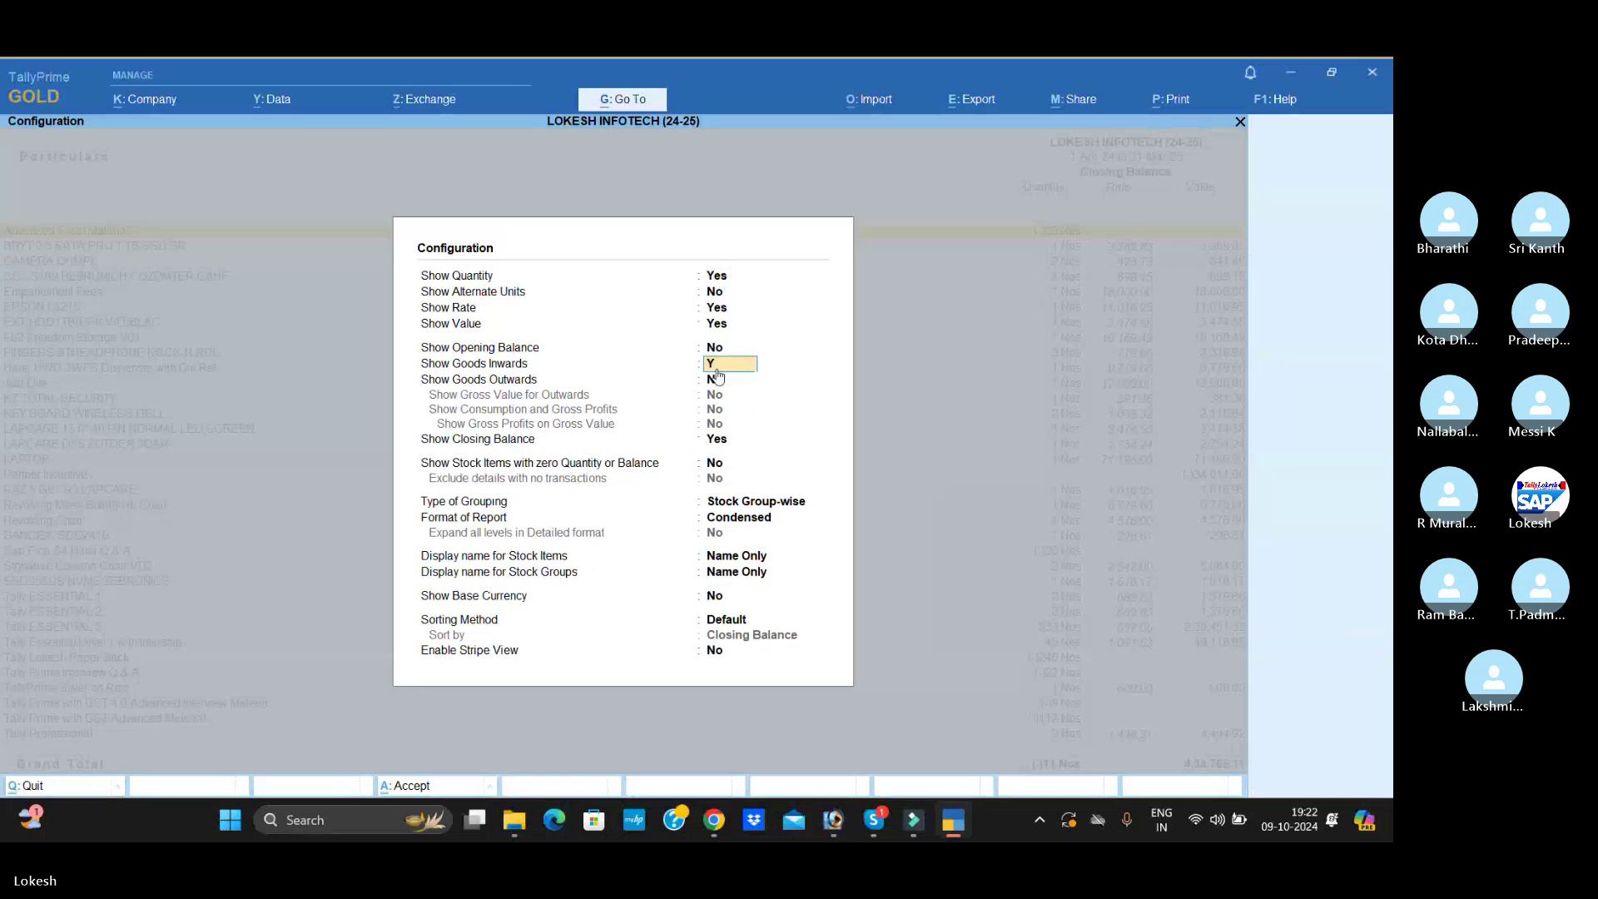
key(Return)
key(y)
key(Return)
key(ctrl)
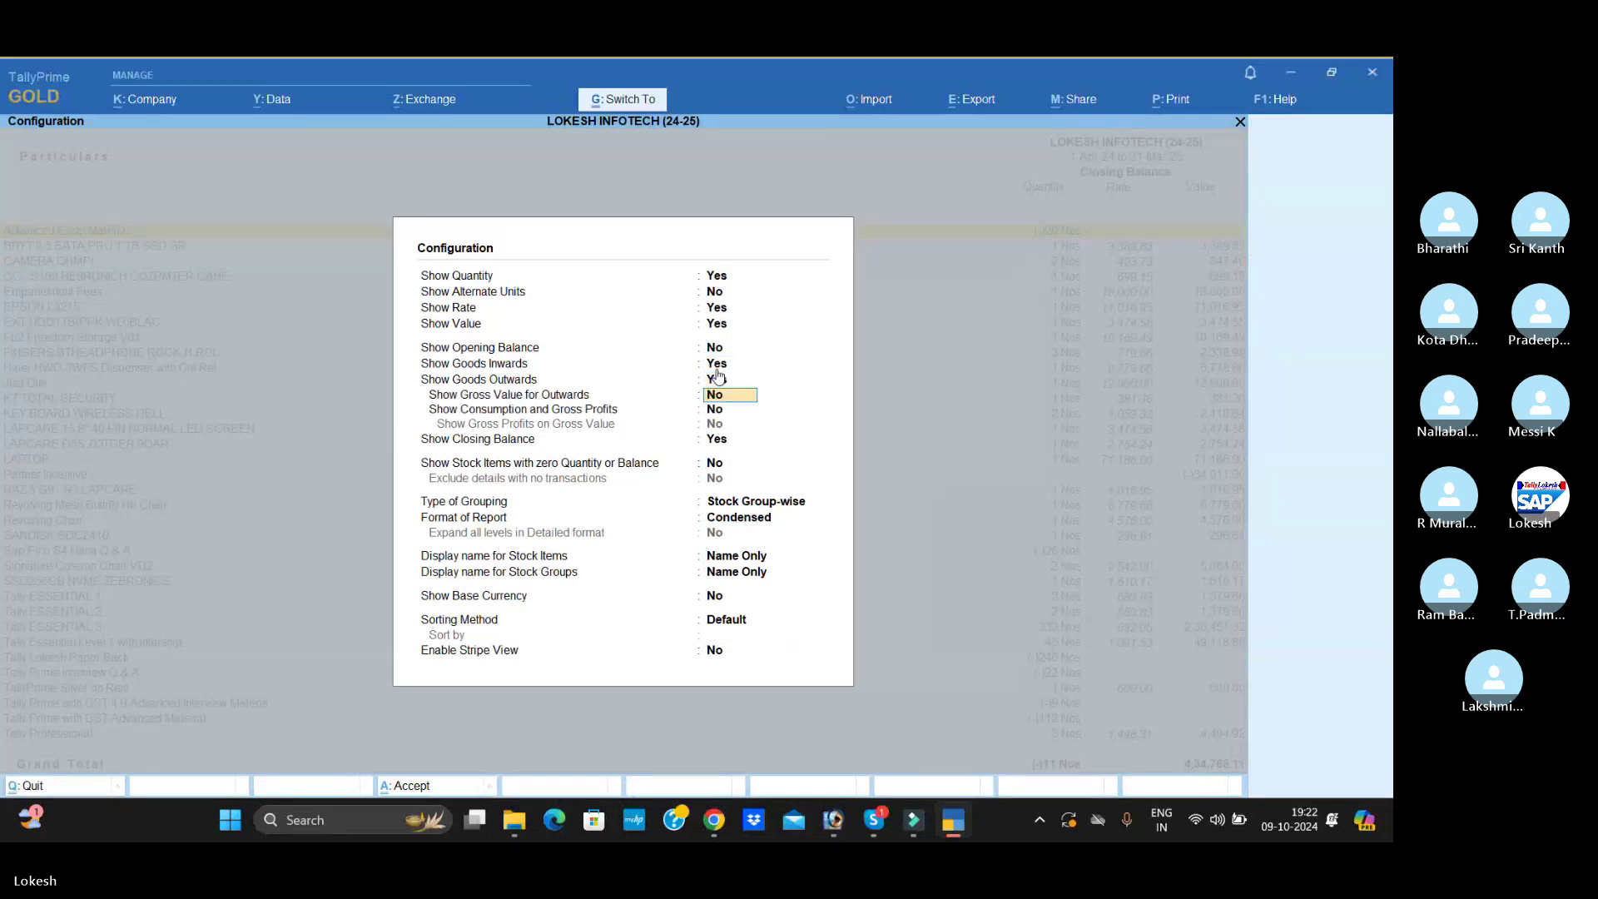
key(ctrl+a)
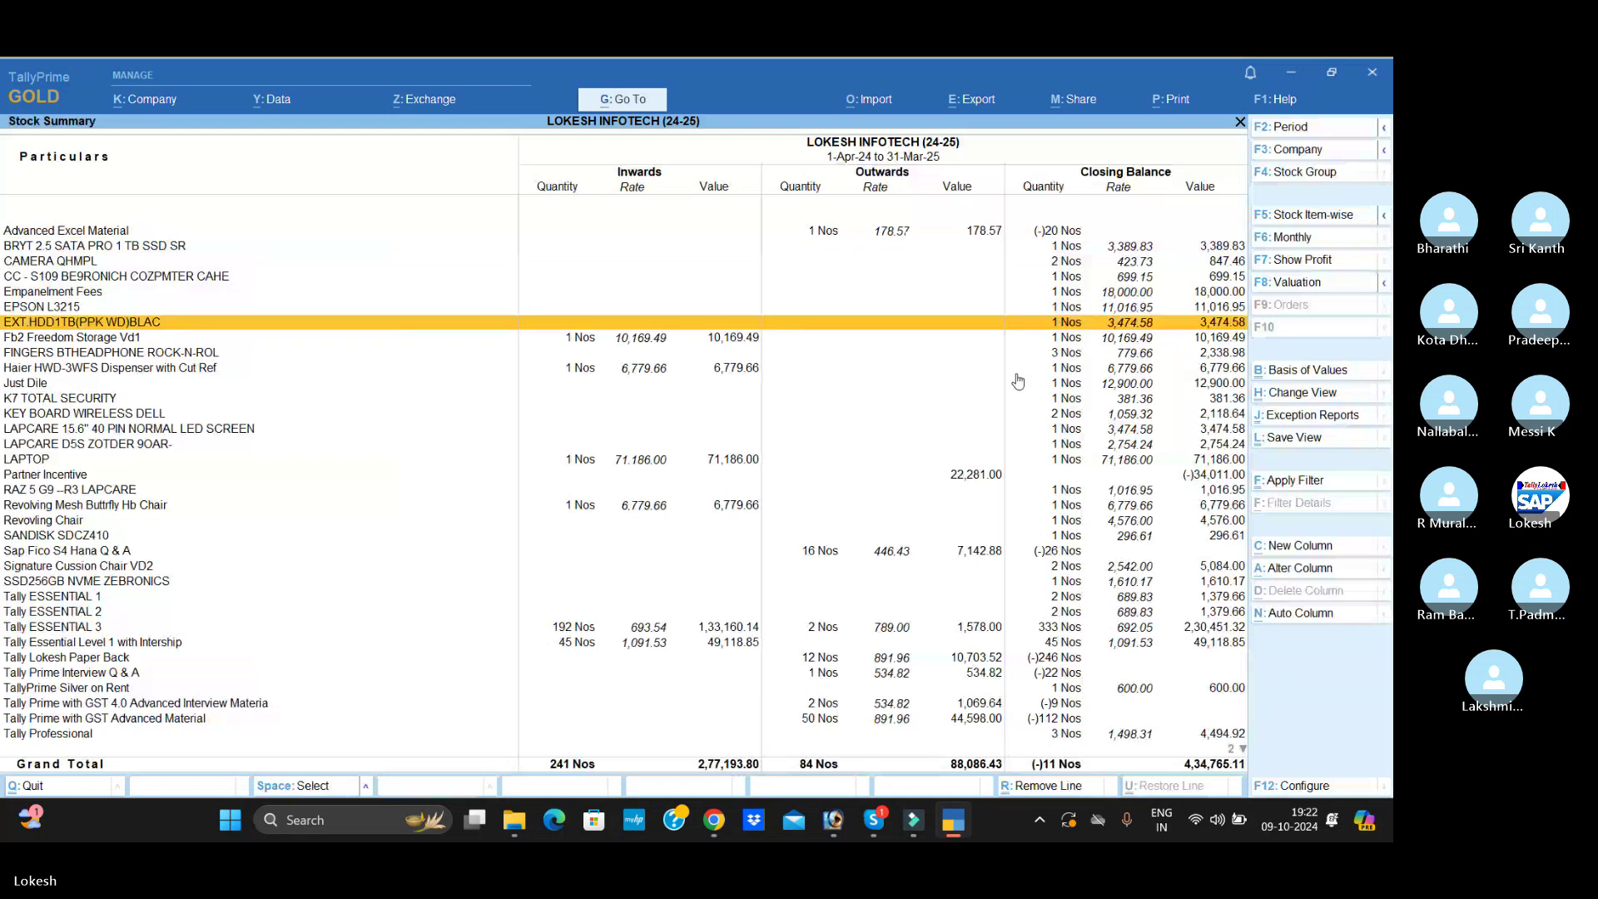
- Start an export of the current Stock Summary and set its file format to Excel (Spreadsheet)
click(982, 101)
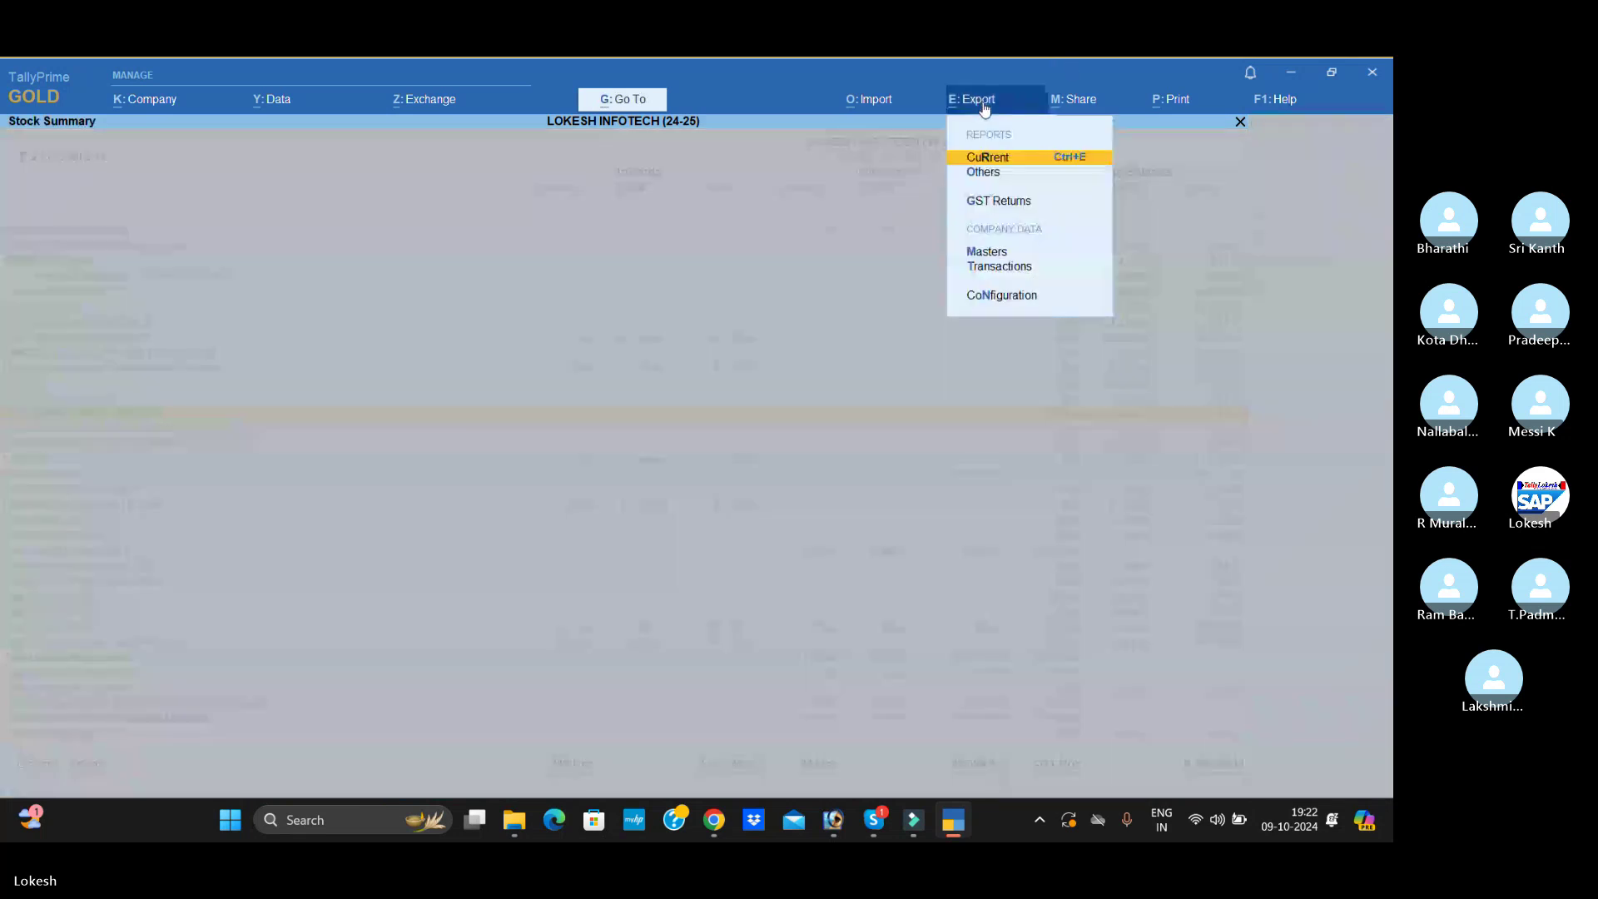
click(1024, 158)
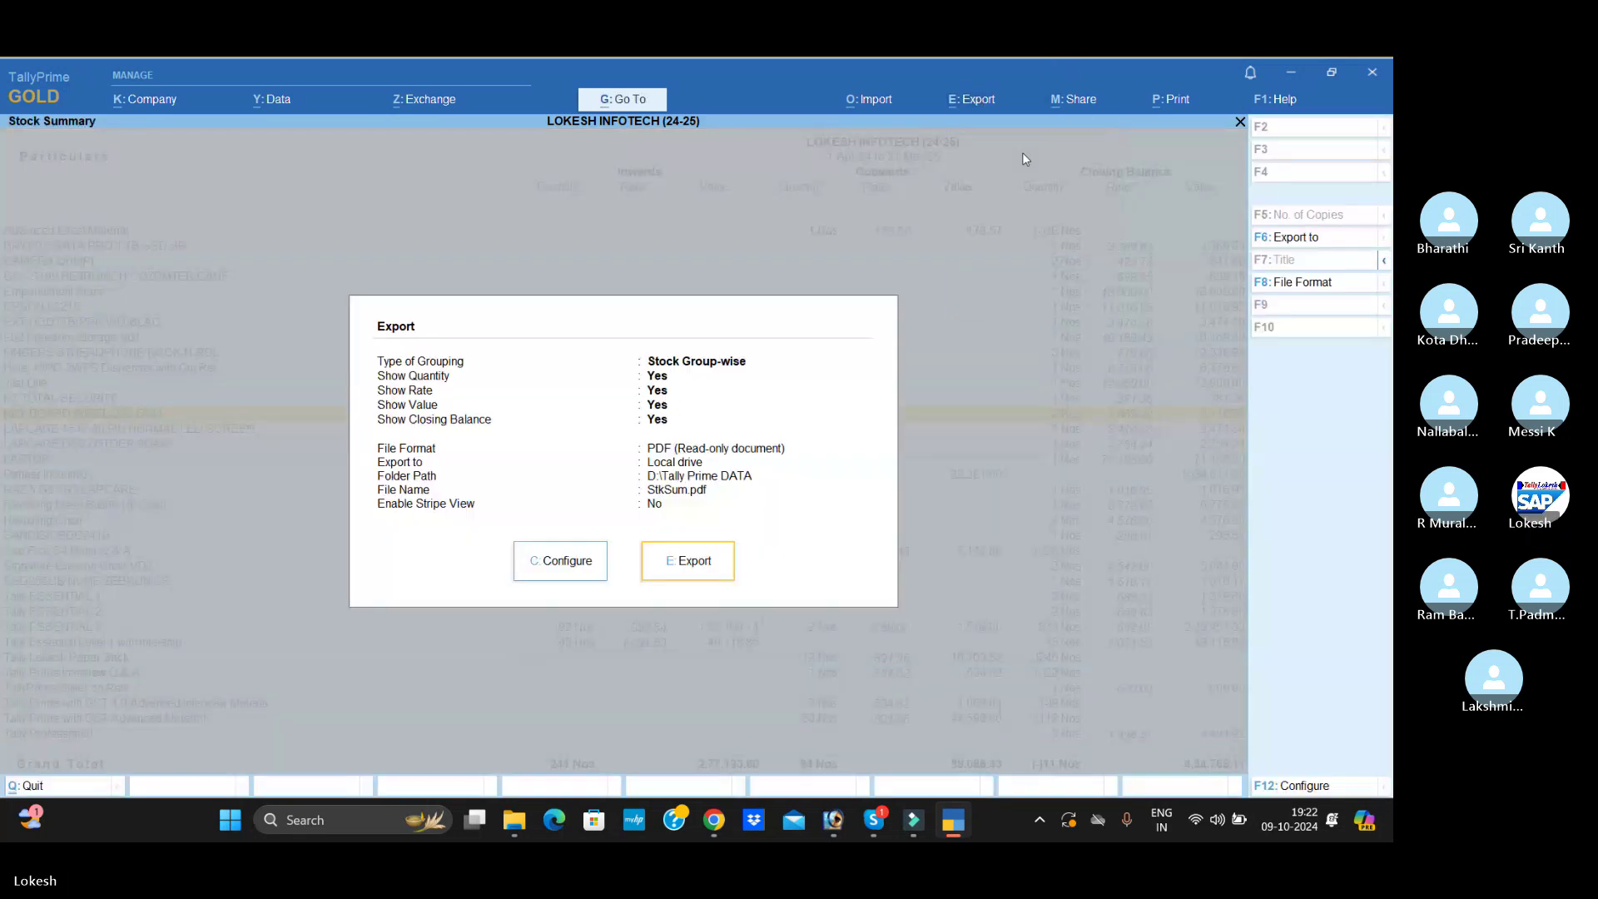
click(571, 563)
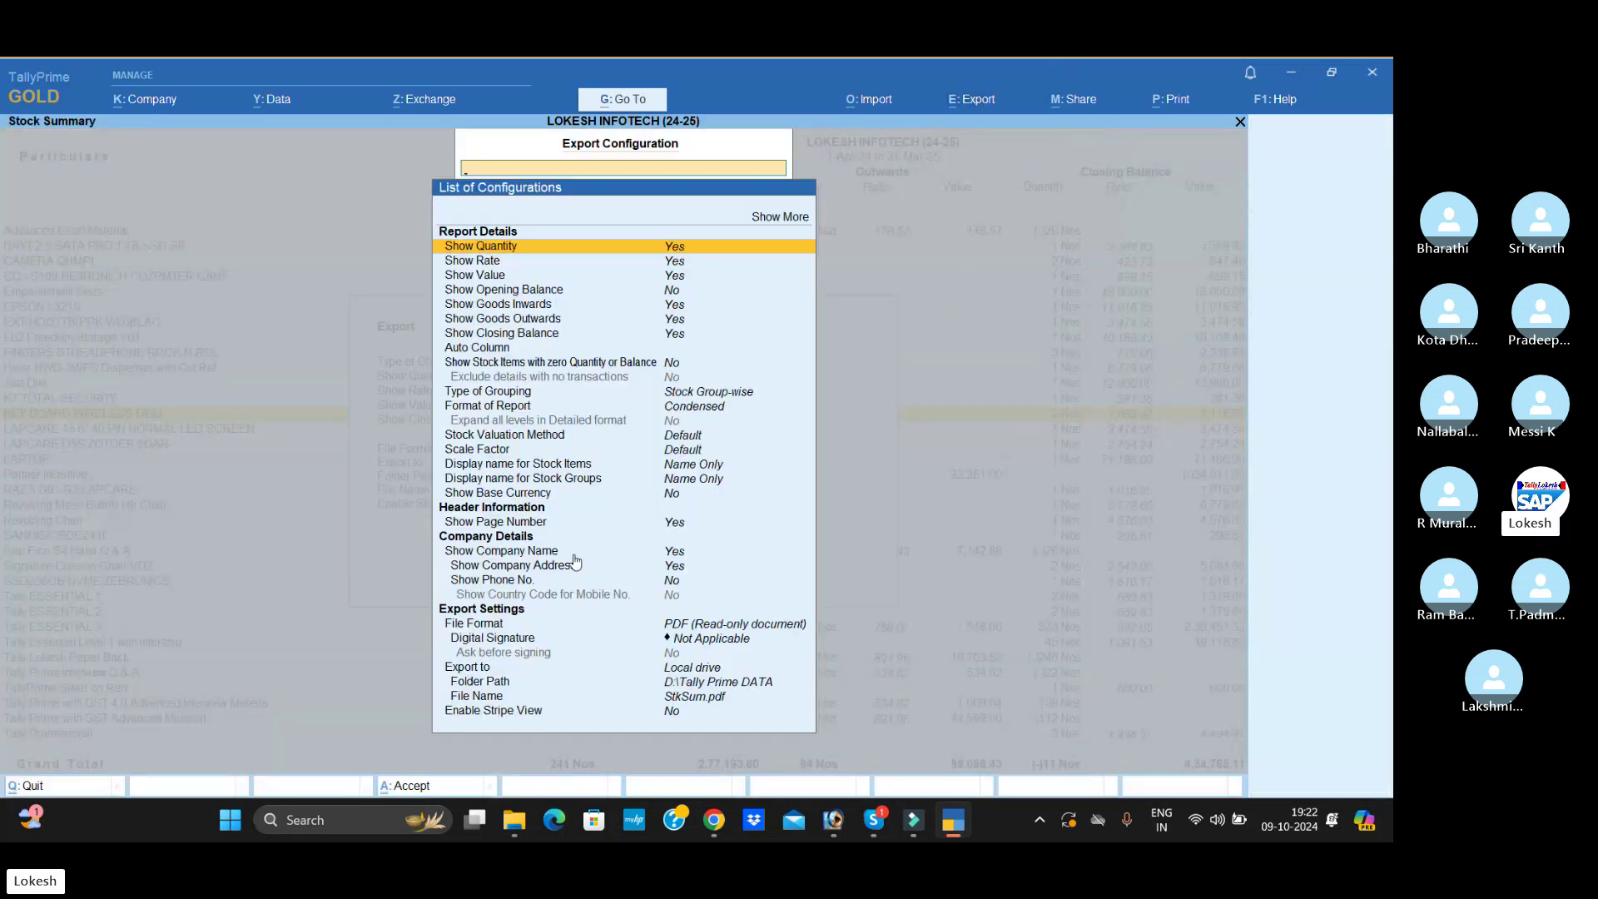
click(686, 626)
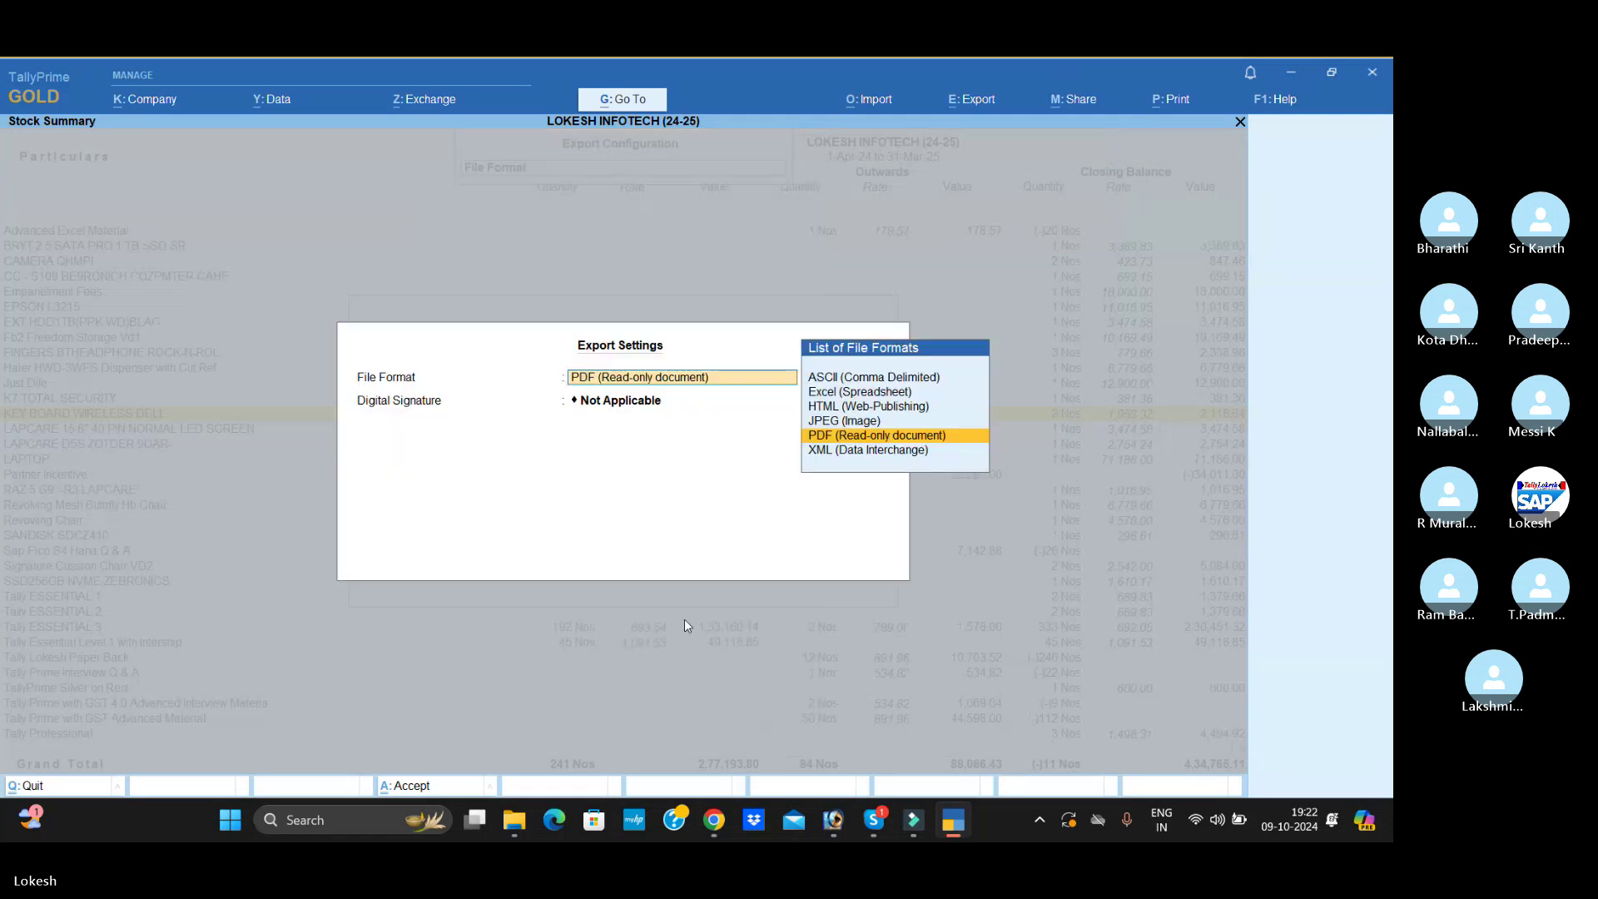
click(838, 393)
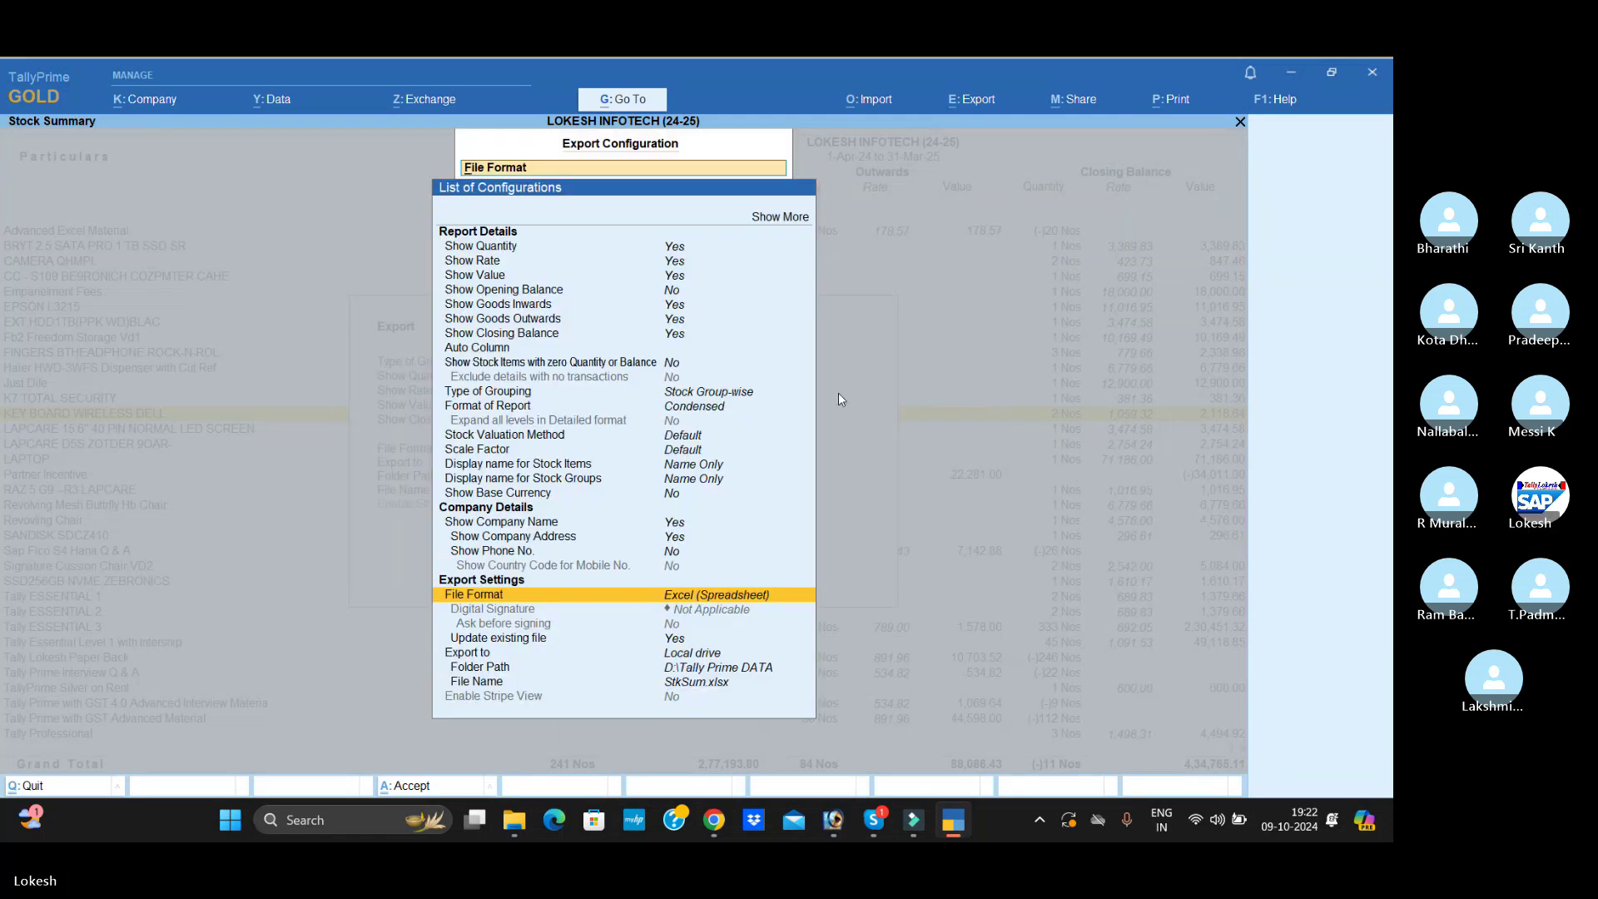
- Choose the DATA folder on the Desktop as the folder path and export the Stock Summary as StkSum.xlsx
key(Down)
key(Down)
key(Down)
key(Down)
key(Down)
key(Return)
key(Up)
key(Return)
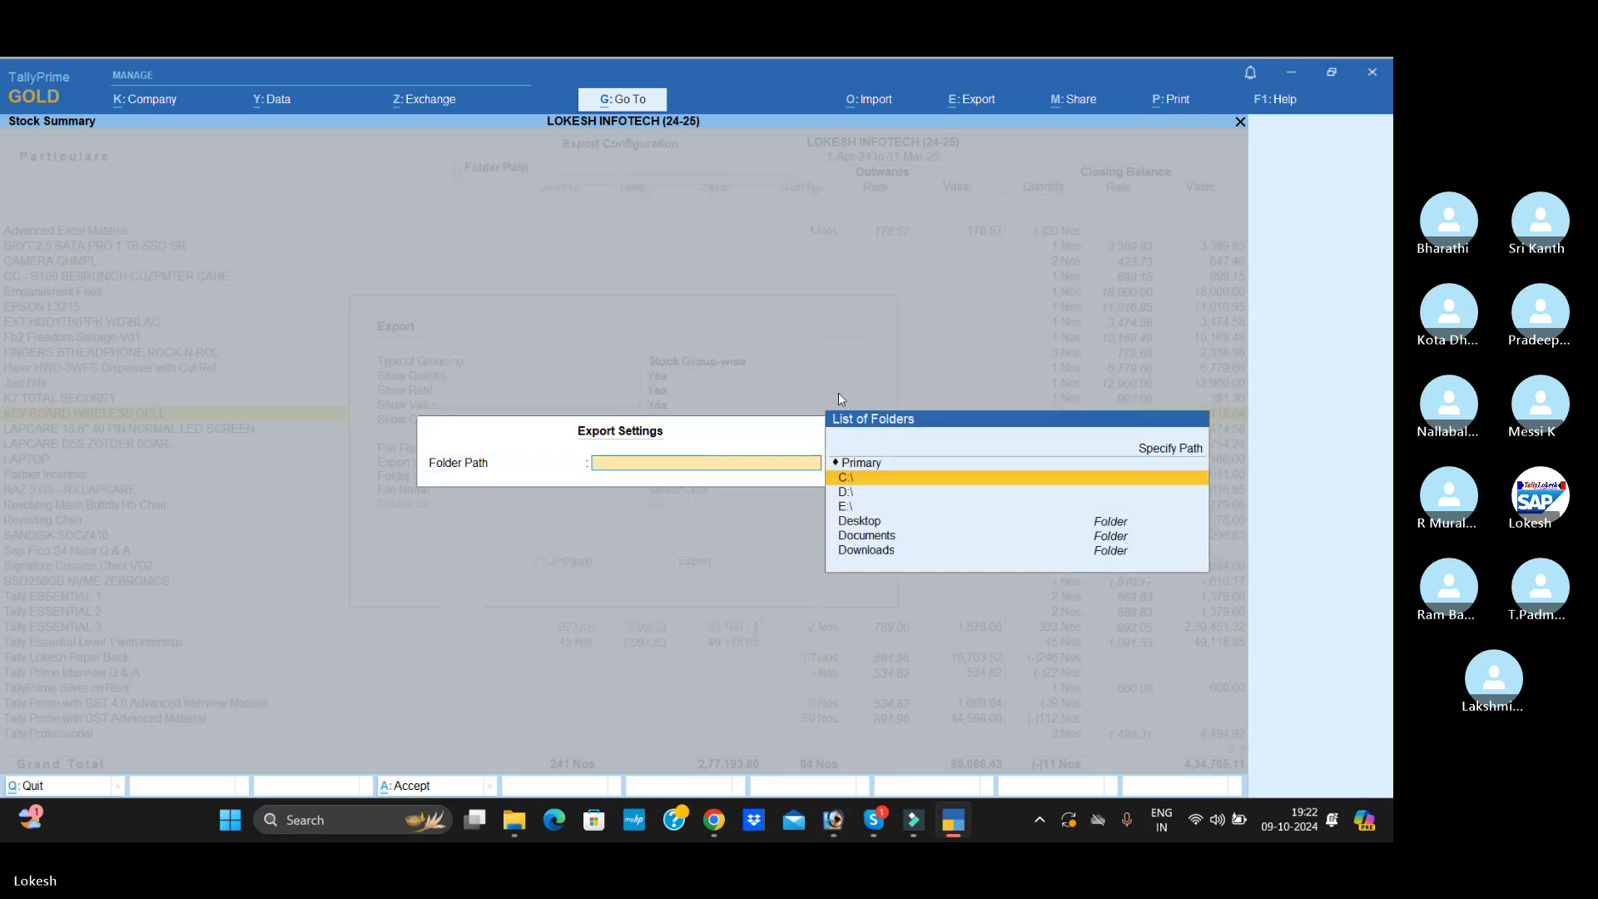
key(Down)
key(Down)
key(Down)
key(Return)
key(Down)
key(Down)
key(Return)
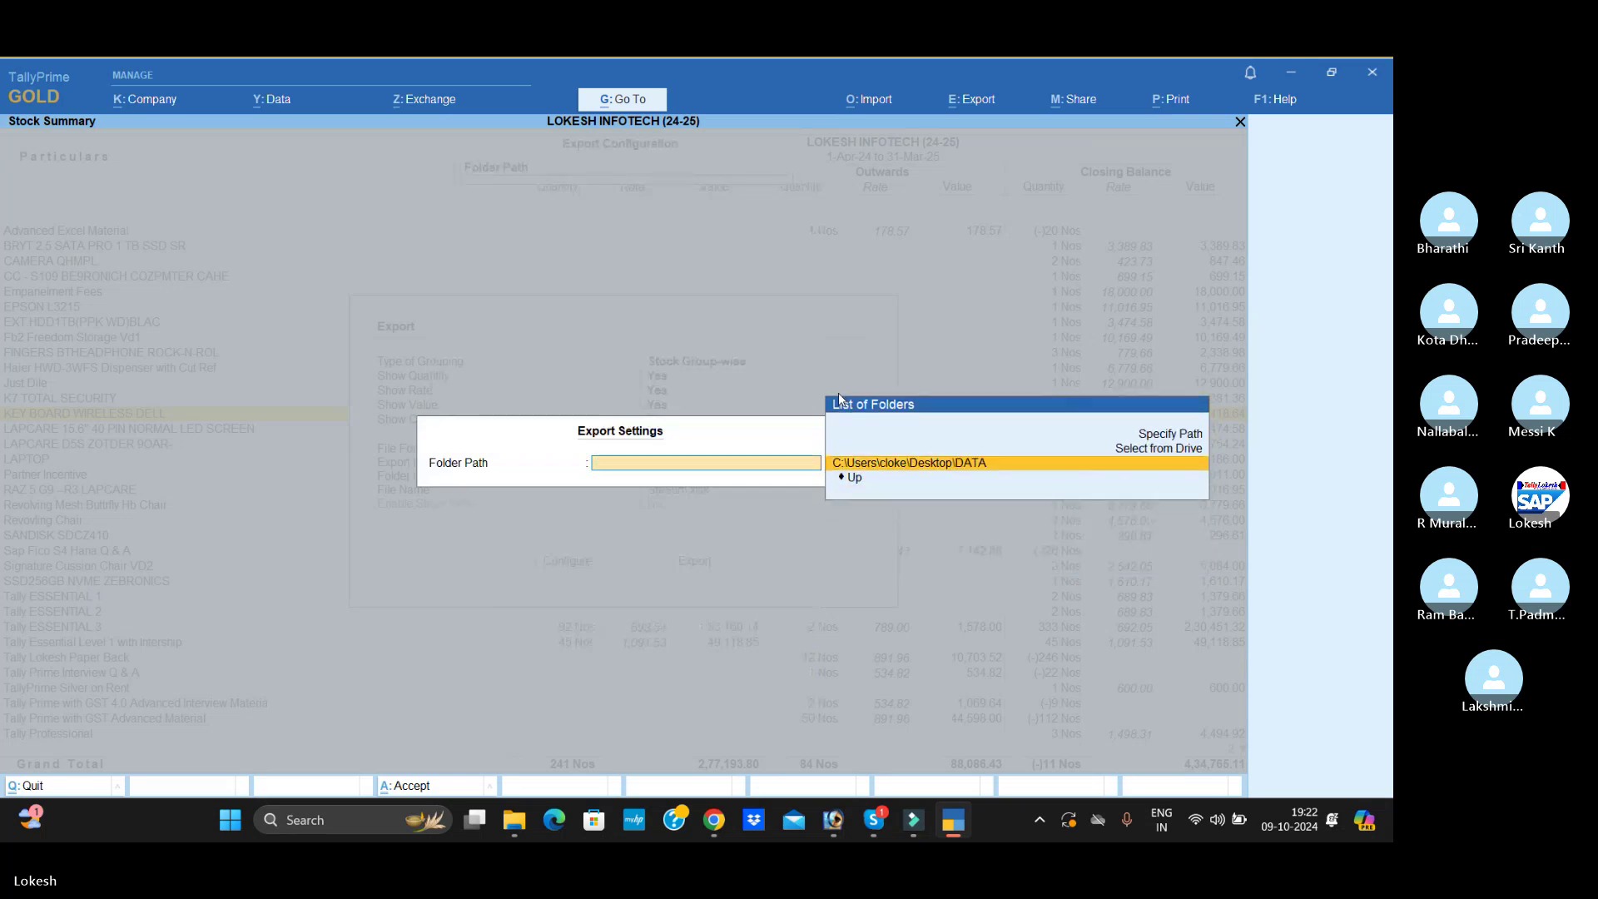
key(Return)
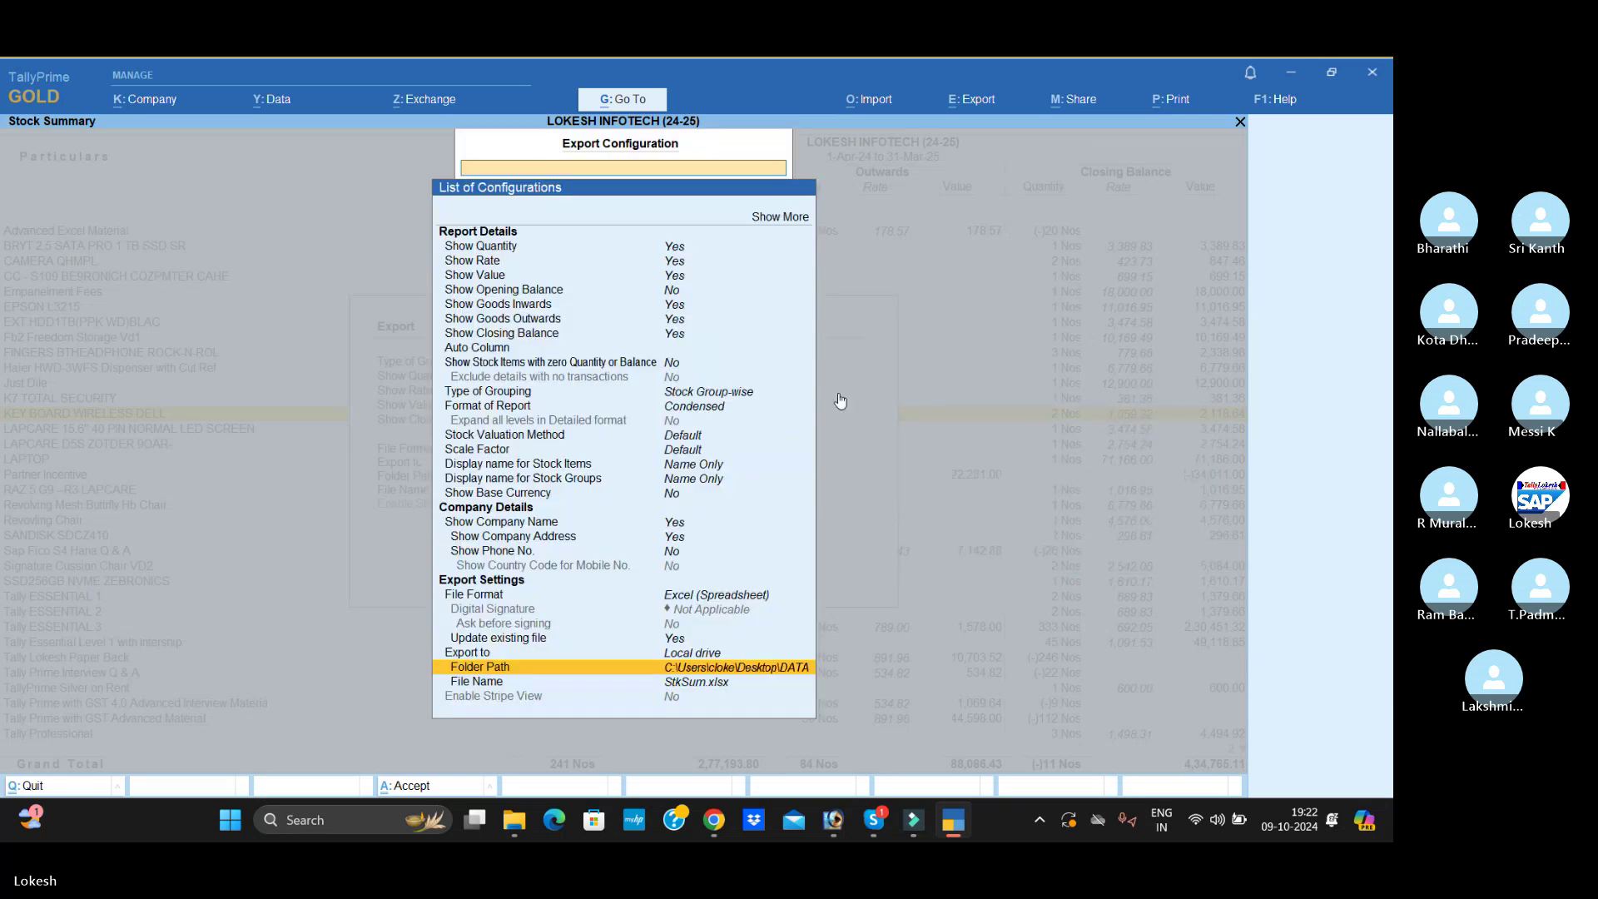
key(Escape)
click(711, 561)
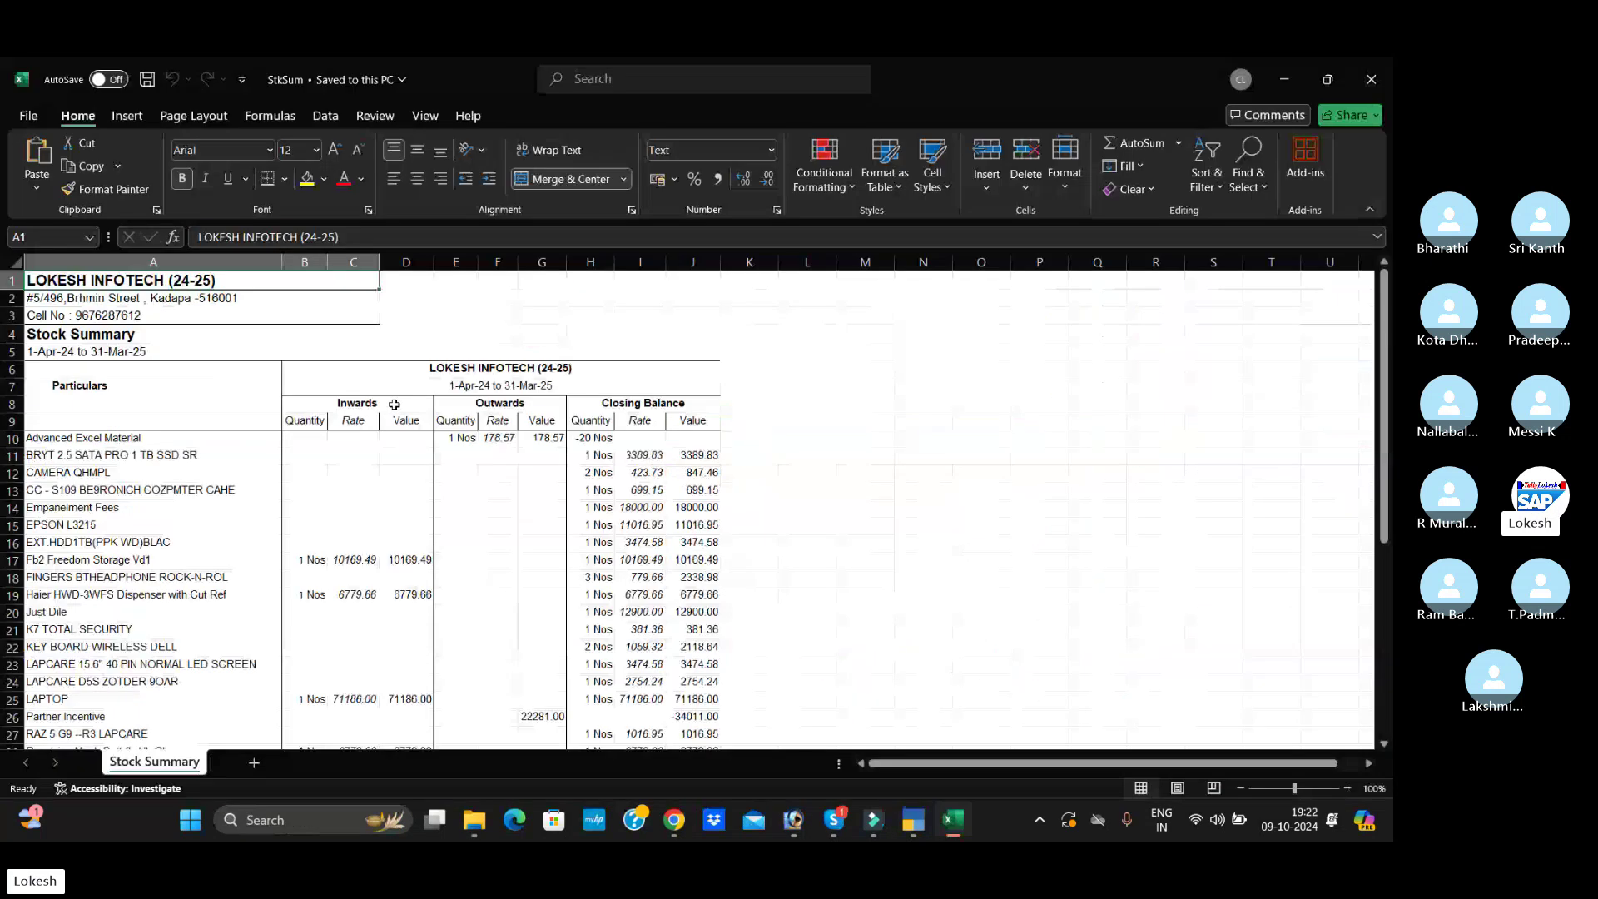
- Examine the Inwards and Outwards columns in the exported StkSum workbook and close it
drag(394, 404, 406, 665)
drag(502, 403, 503, 716)
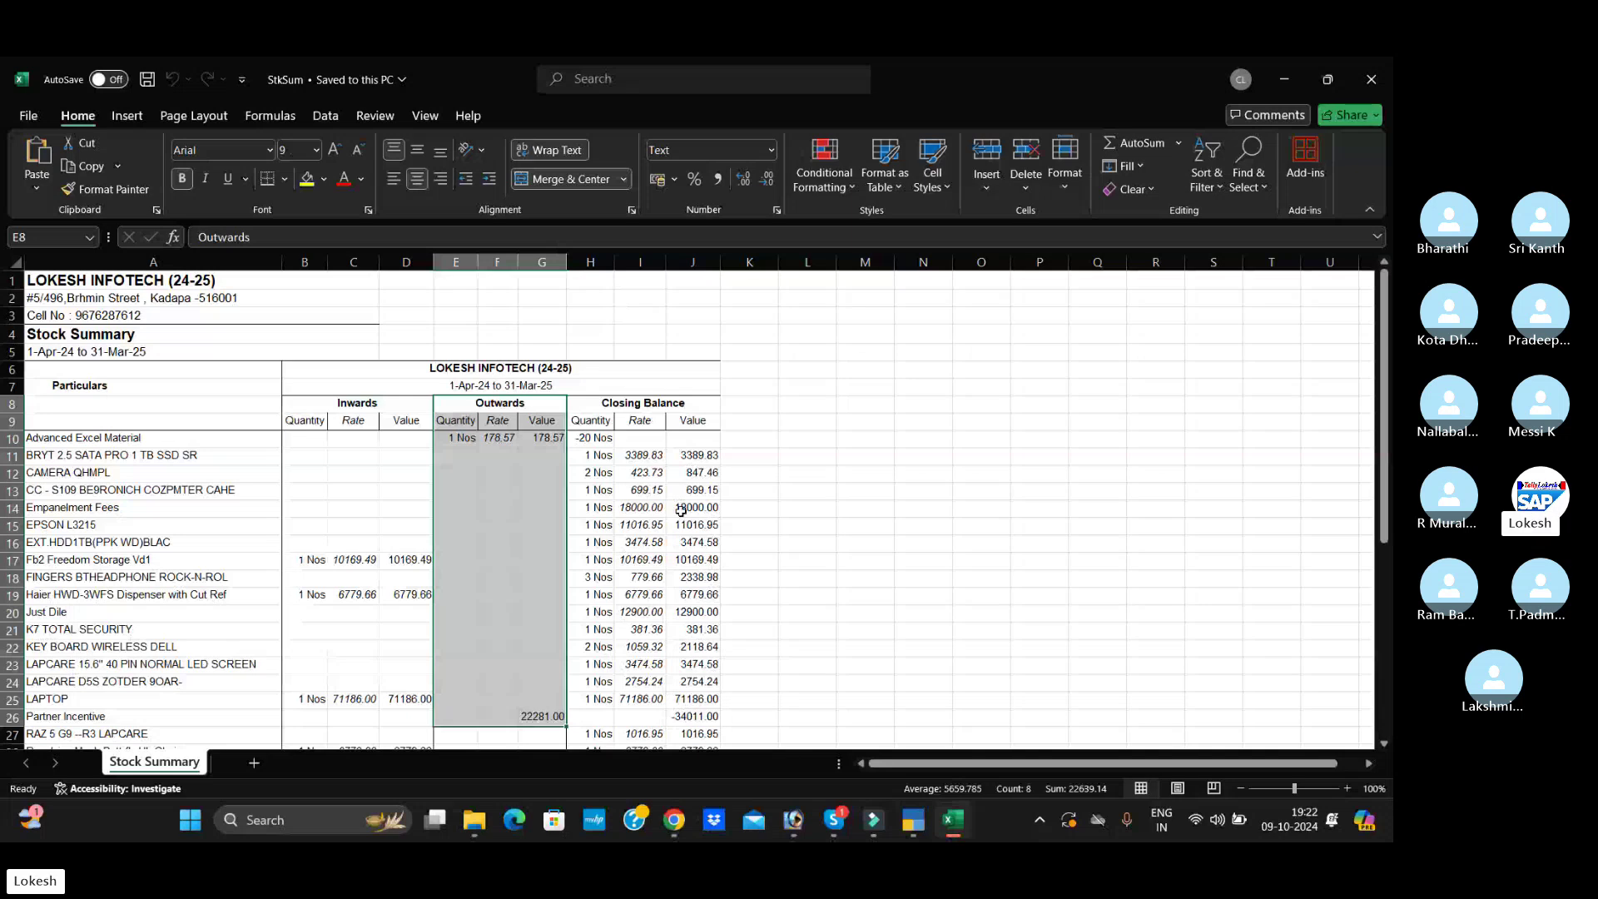
click(1371, 79)
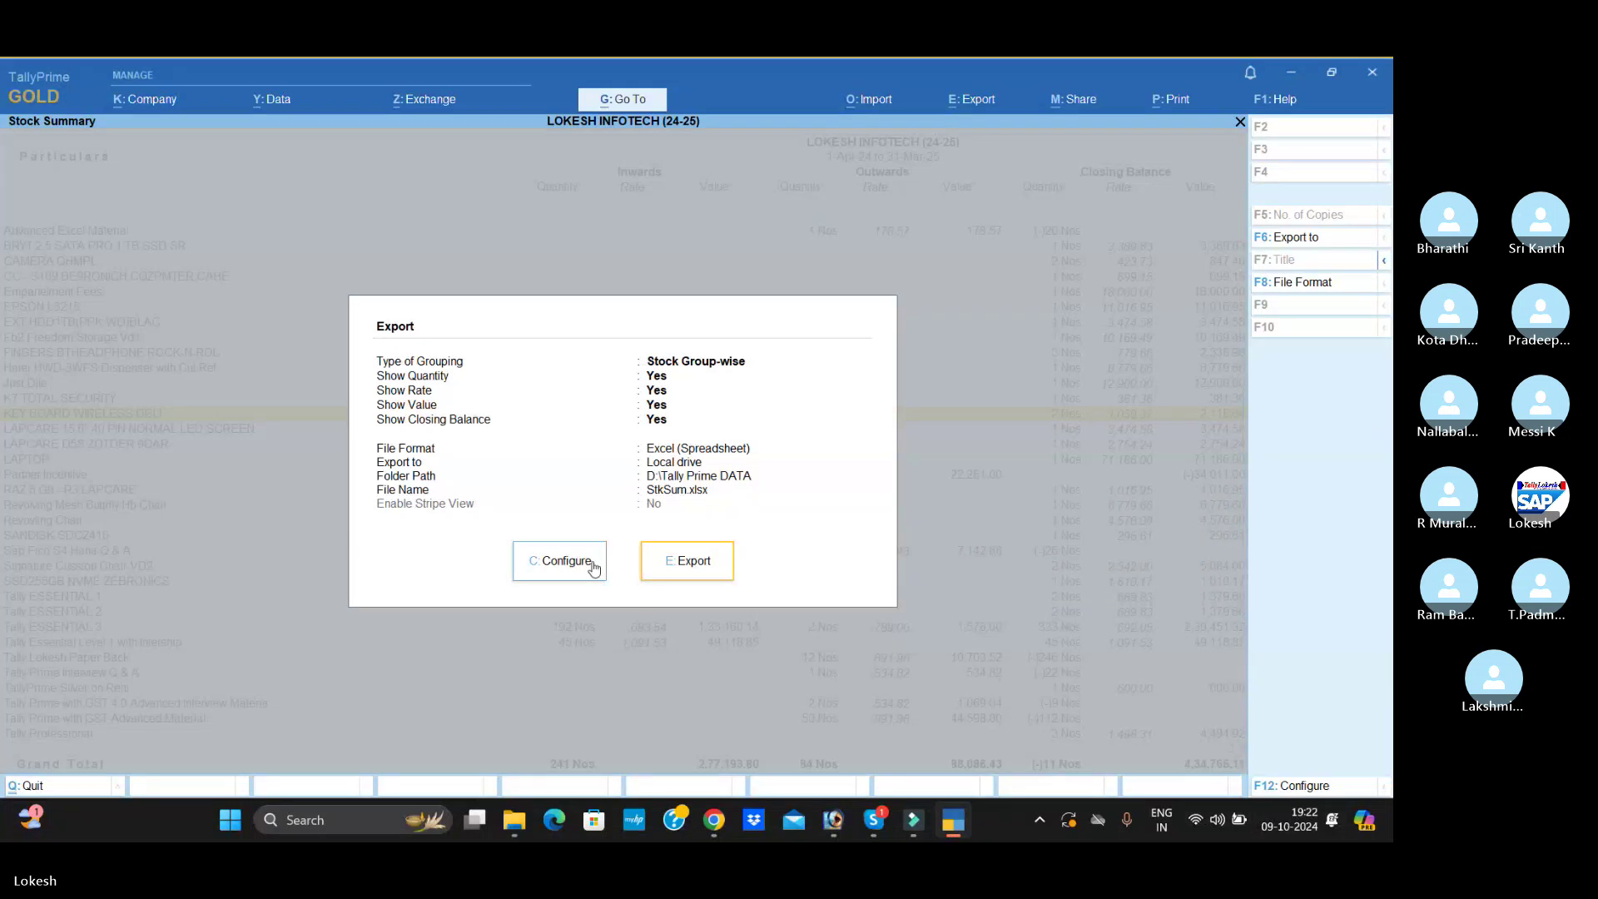
- Reconfigure the Stock Summary export to use the JPEG (Image) file format
click(548, 573)
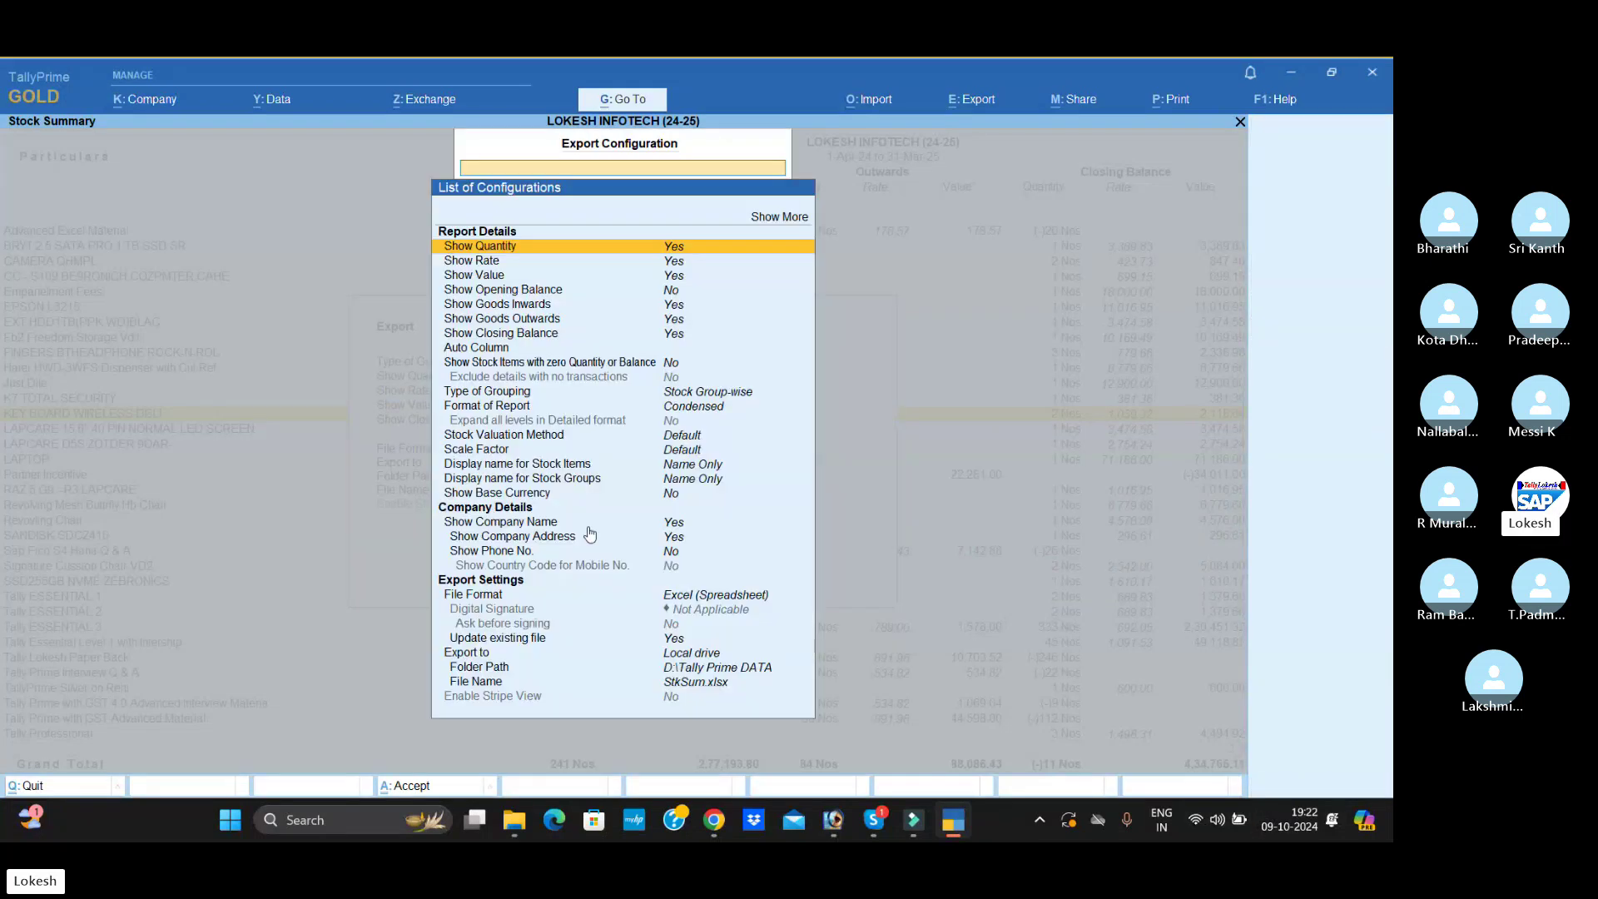
click(687, 596)
key(Down)
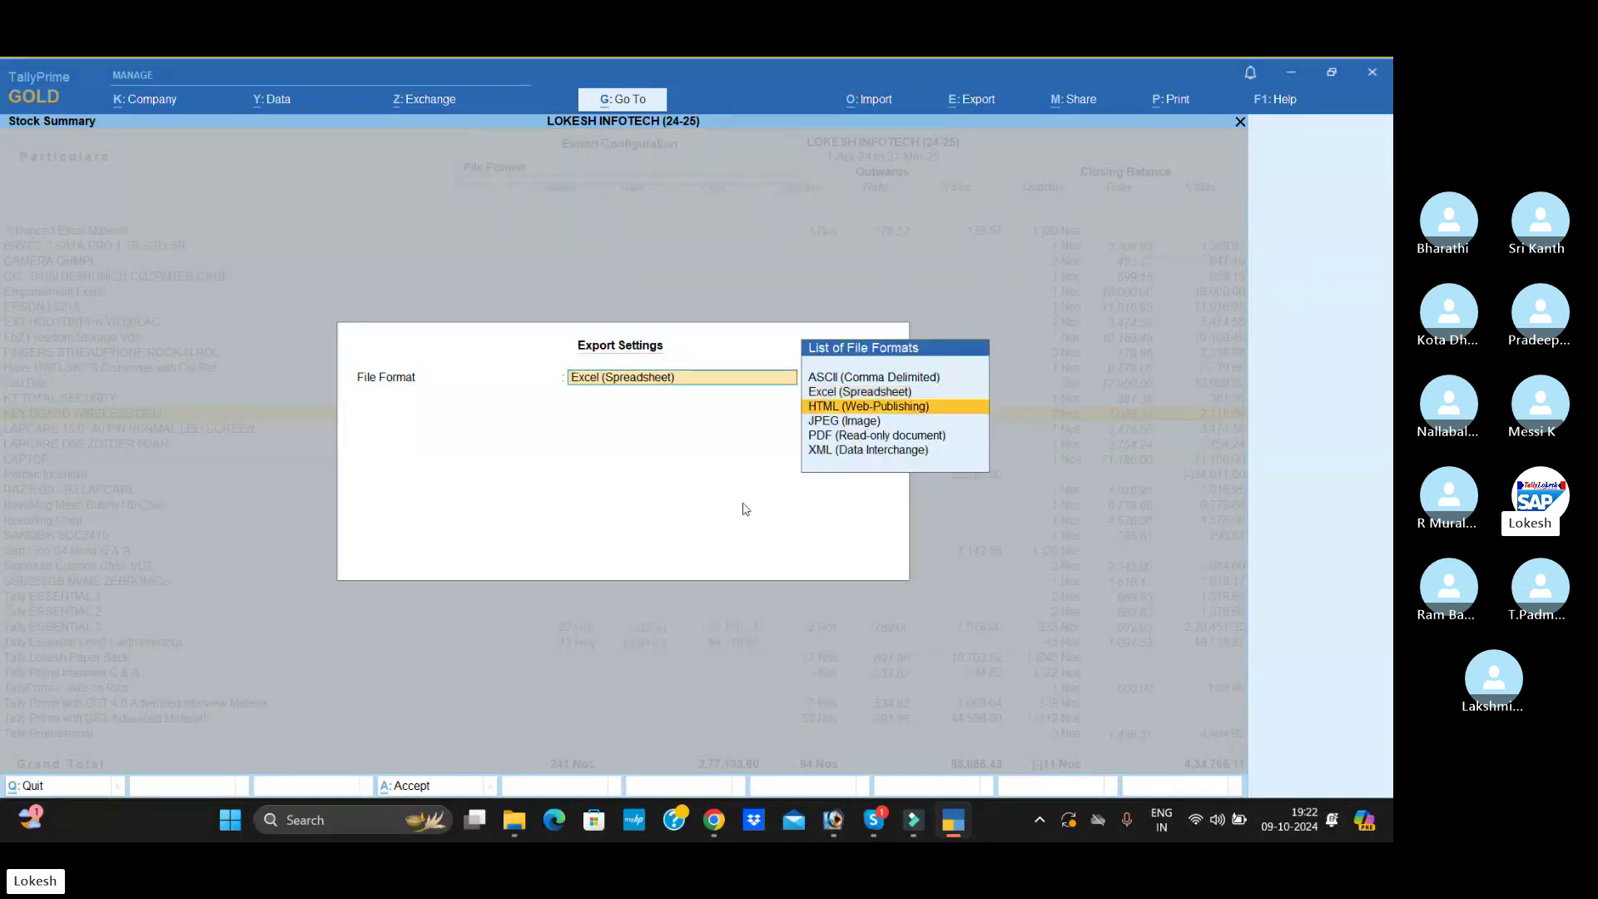
key(Down)
key(Return)
- Set the folder path to the Desktop DATA folder and export the Stock Summary as StkSum.jpg
key(Down)
key(Down)
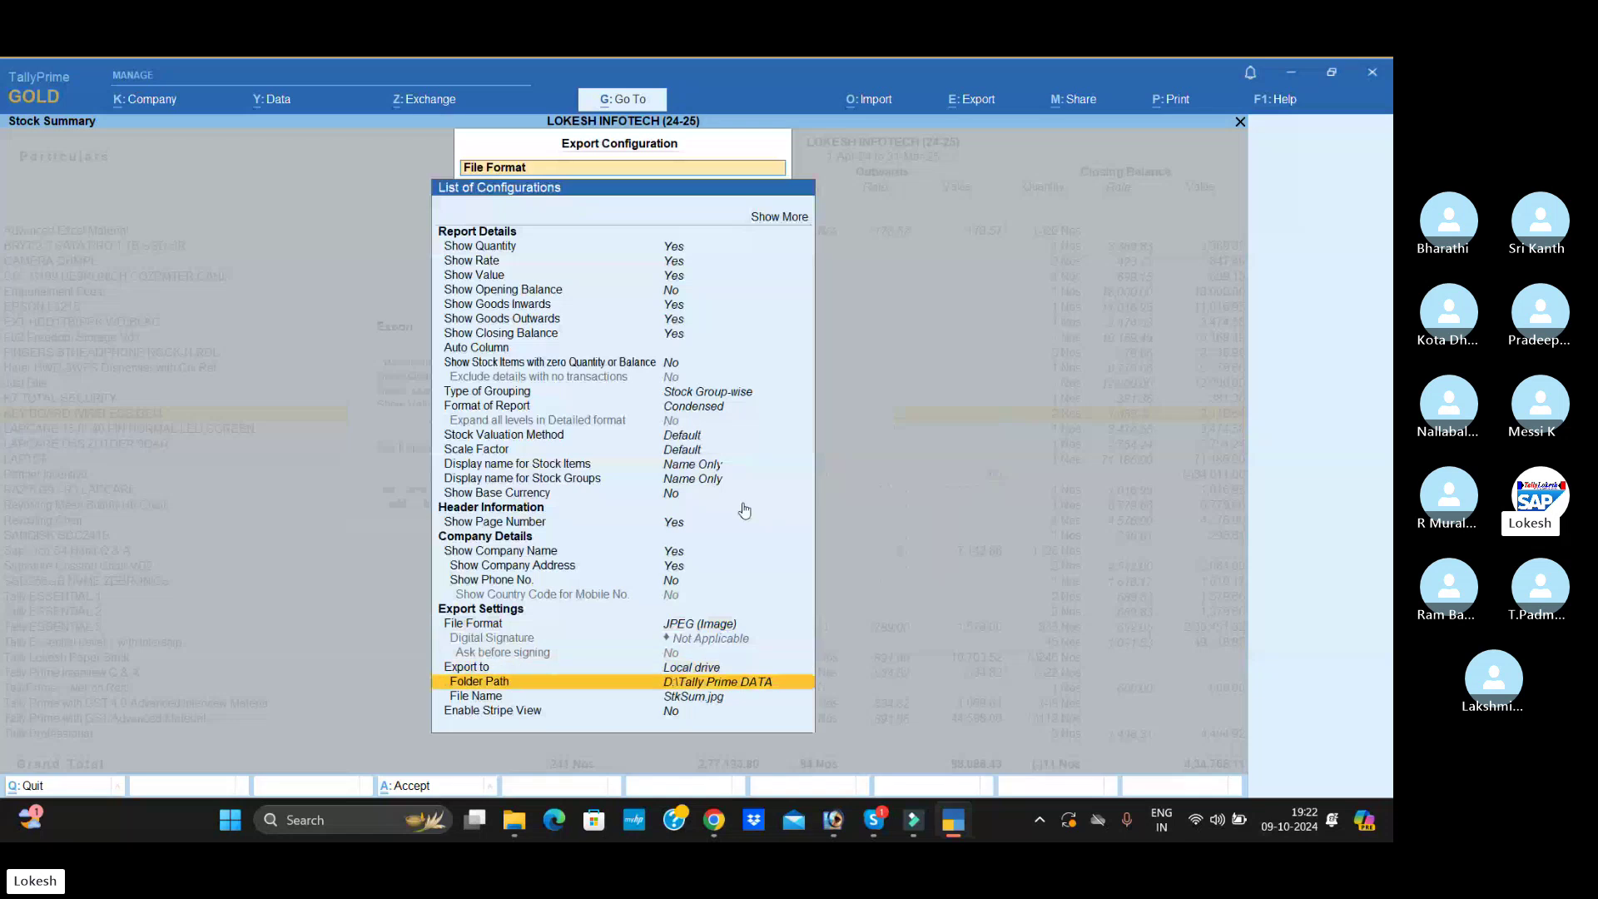
key(Return)
key(Up)
key(Return)
key(Down)
key(Down)
key(Return)
key(Down)
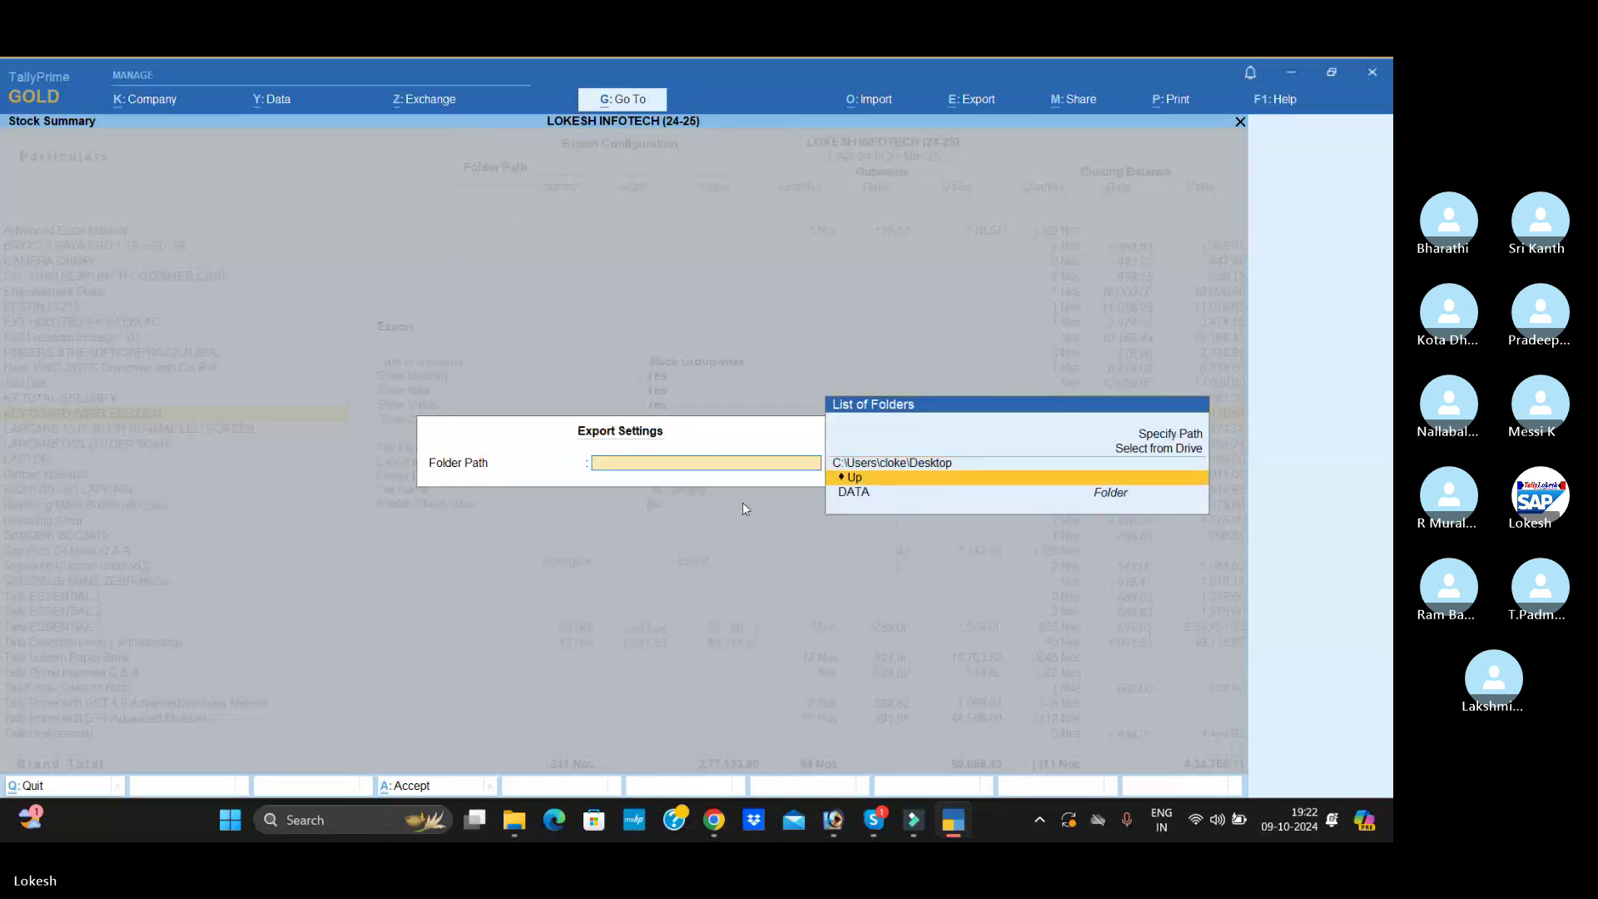
key(Down)
key(Return)
key(Return)
key(ctrl+a)
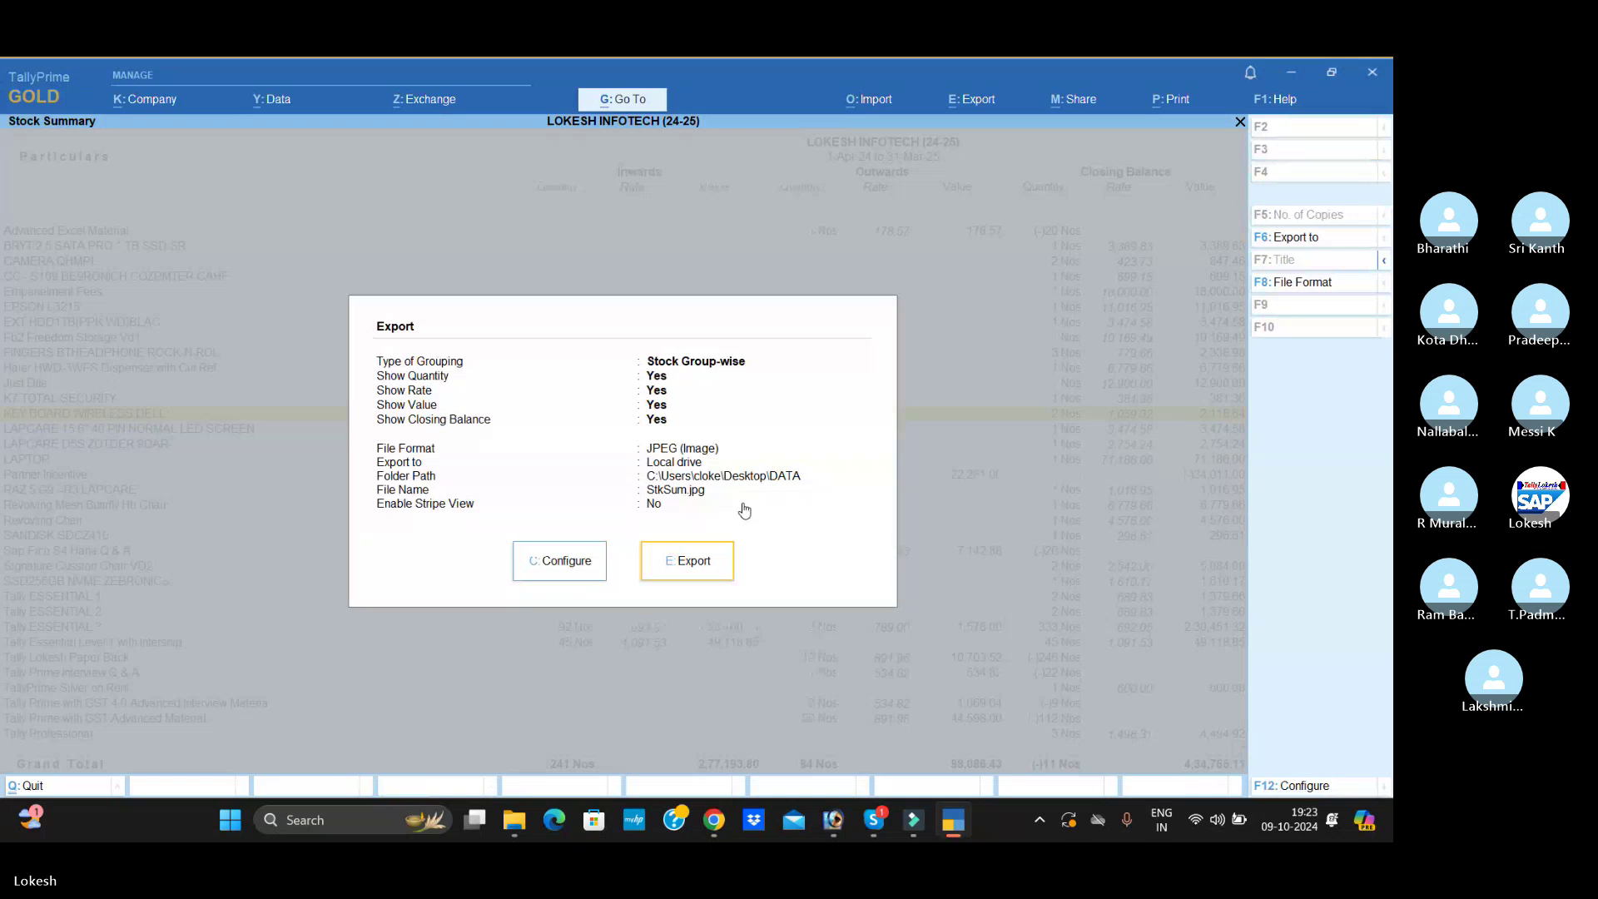
key(Return)
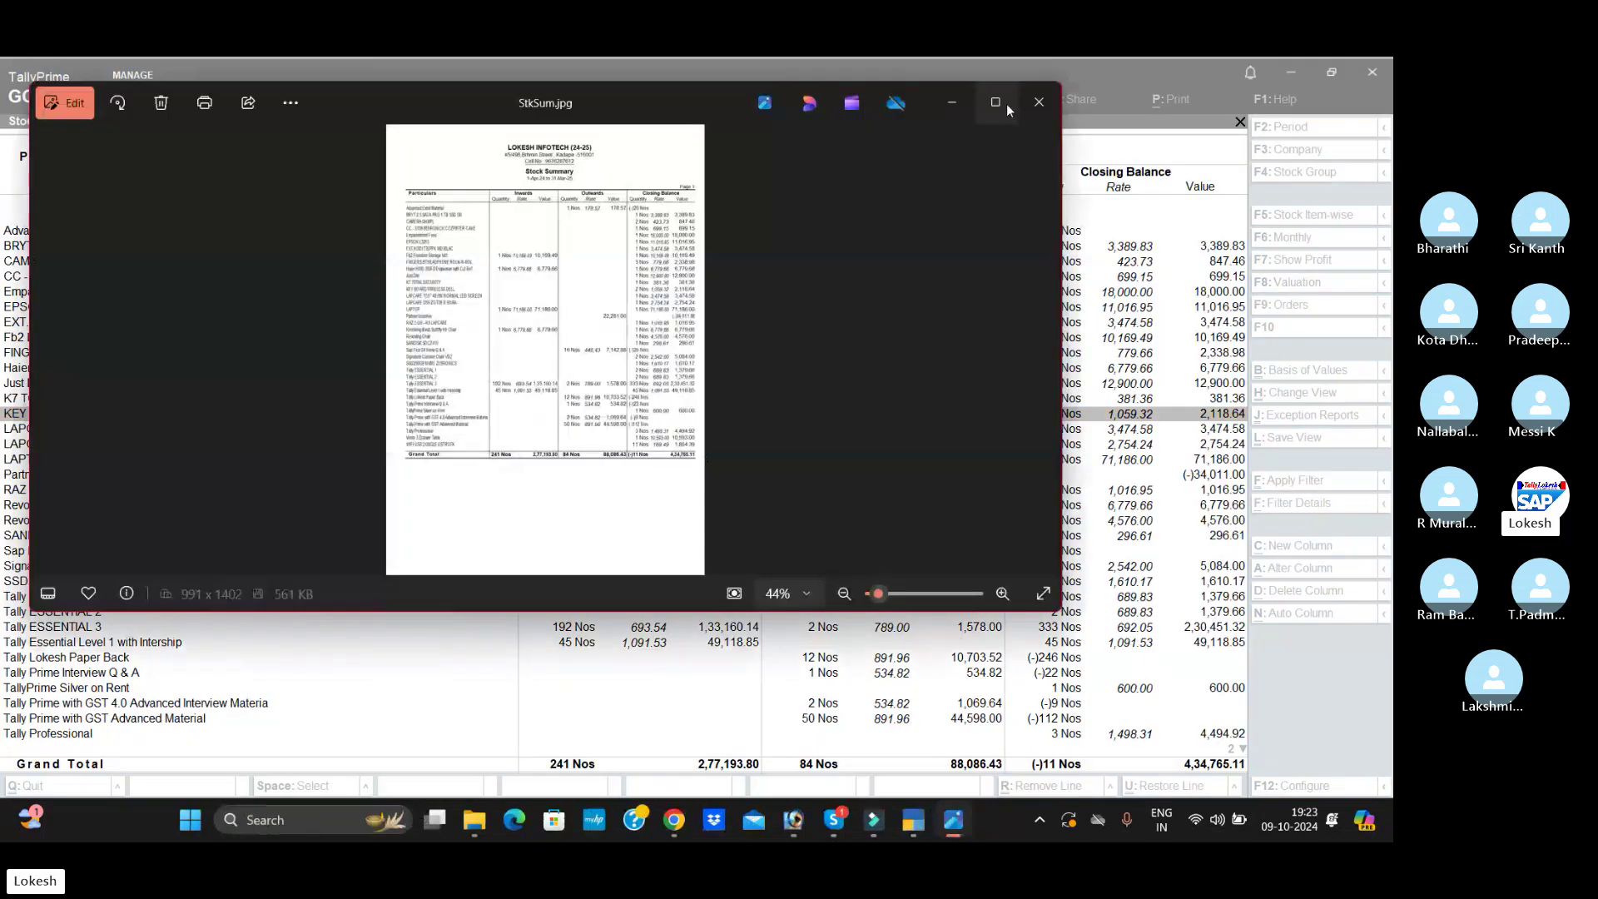
- Examine the exported StkSum.jpg image in a maximized viewer and close it
click(1006, 103)
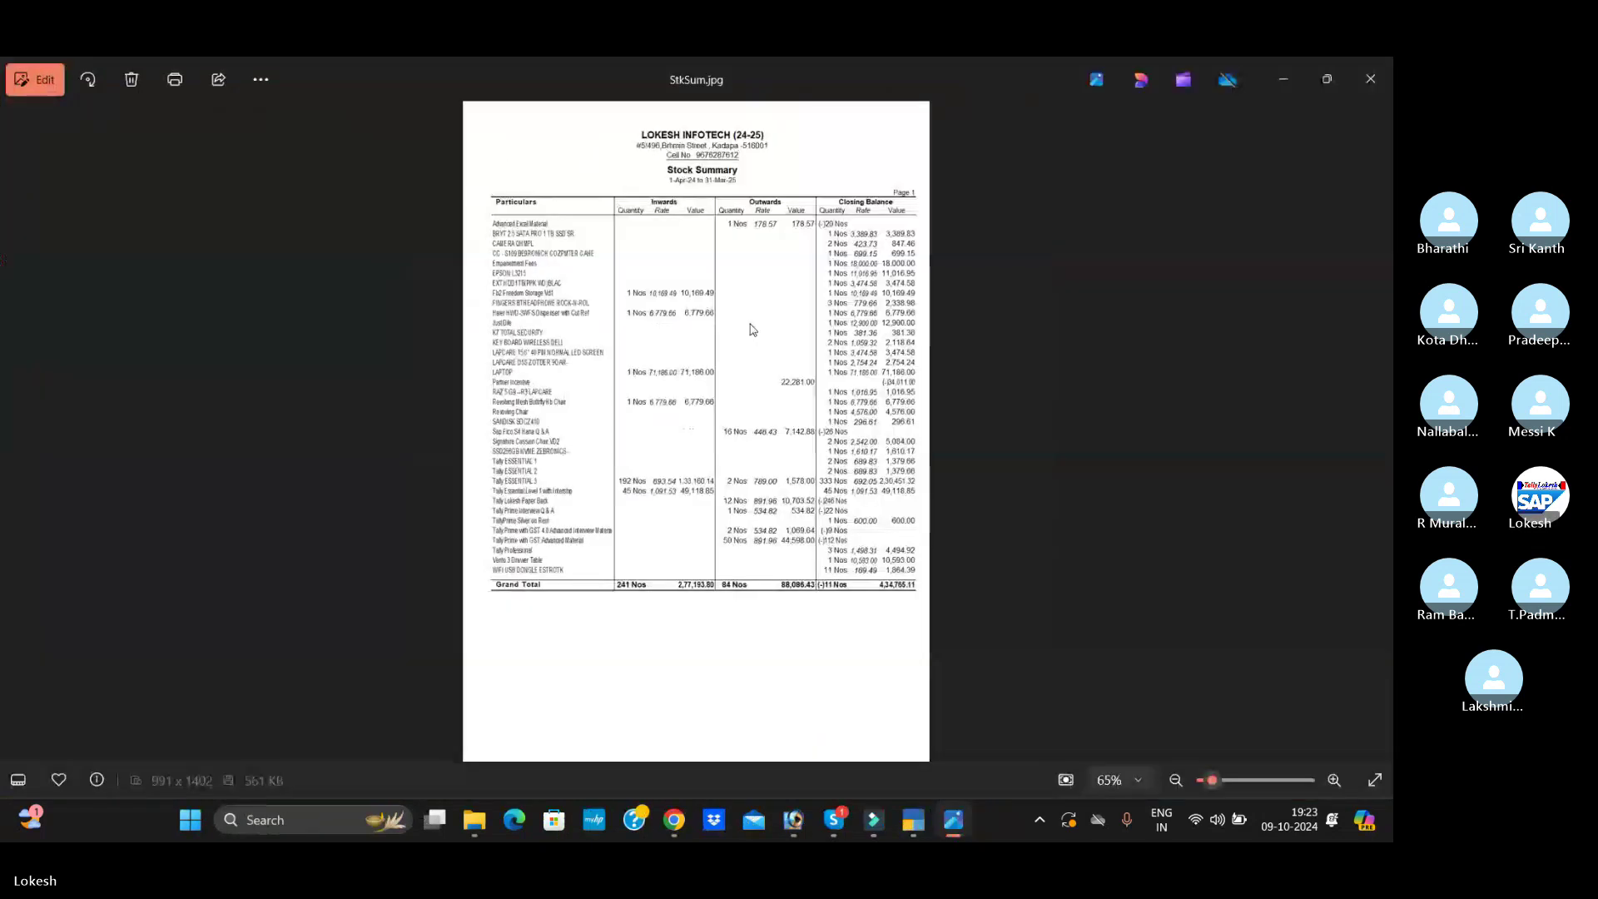
scroll(828, 456, up, 3)
scroll(828, 491, down, 2)
scroll(828, 505, up, 2)
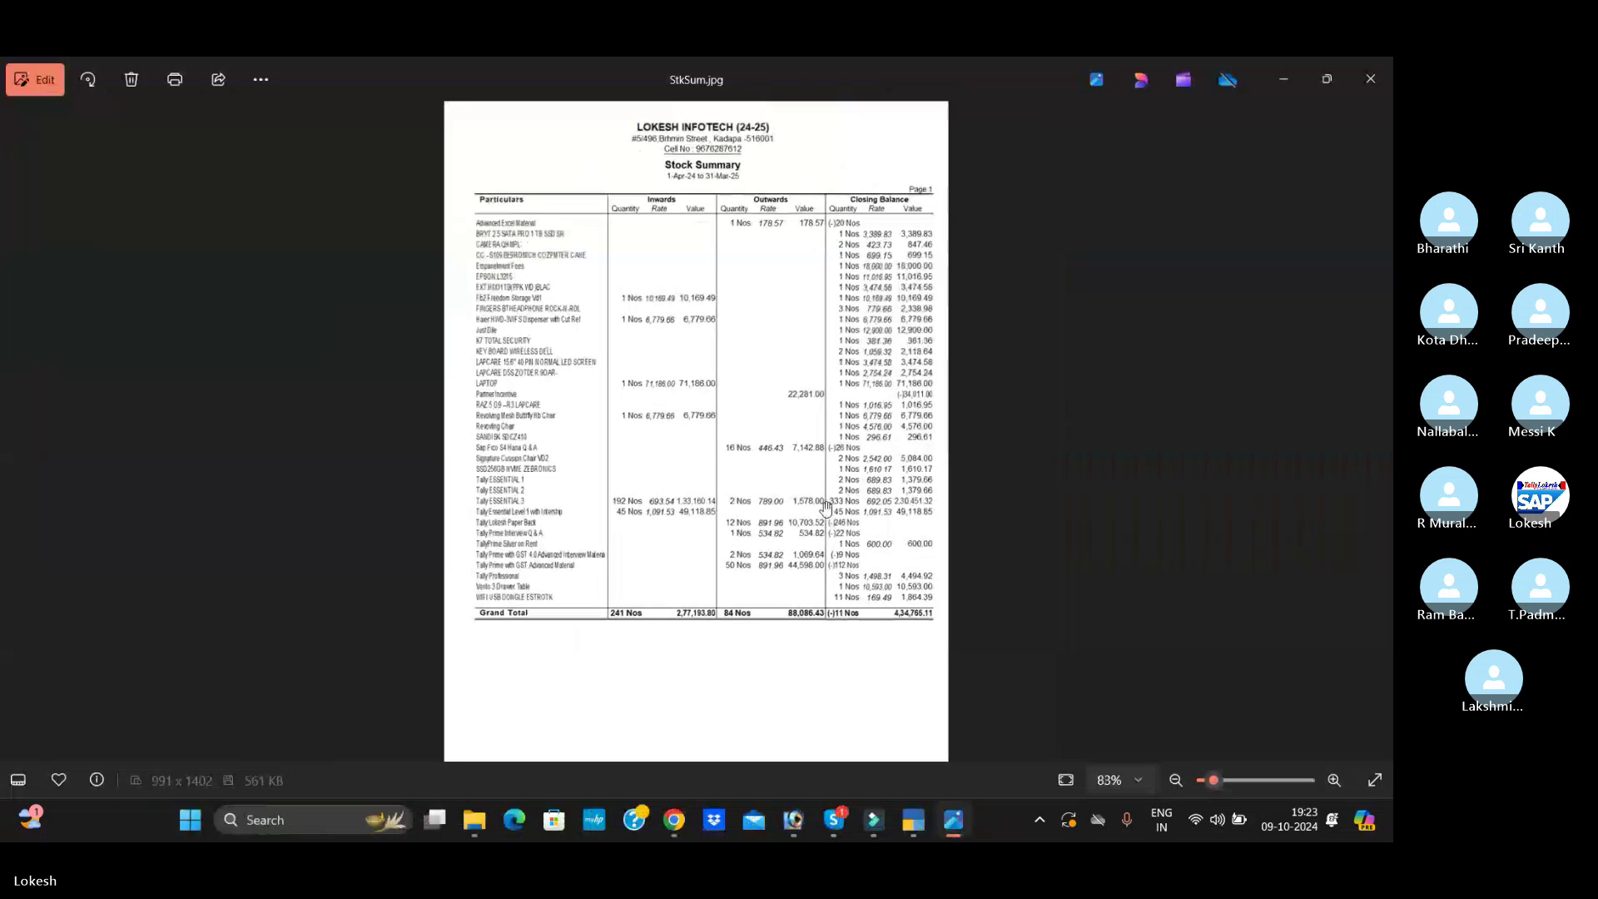
scroll(827, 505, up, 2)
click(1379, 73)
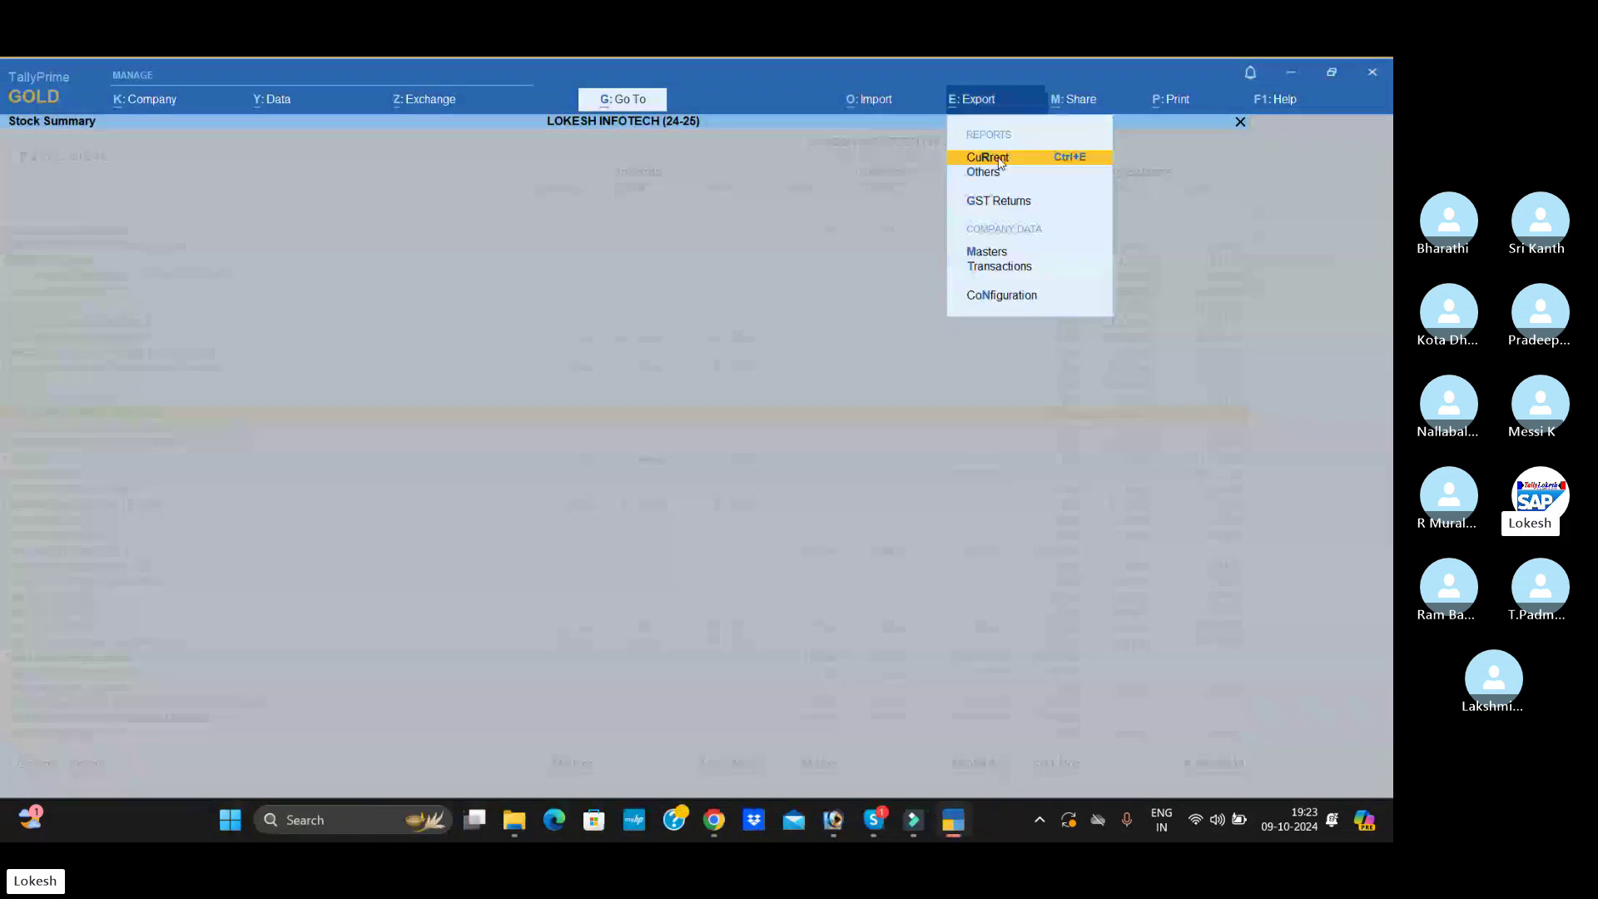
- Start another export of the current Stock Summary in PDF (Read-only document) format
click(973, 98)
click(1002, 164)
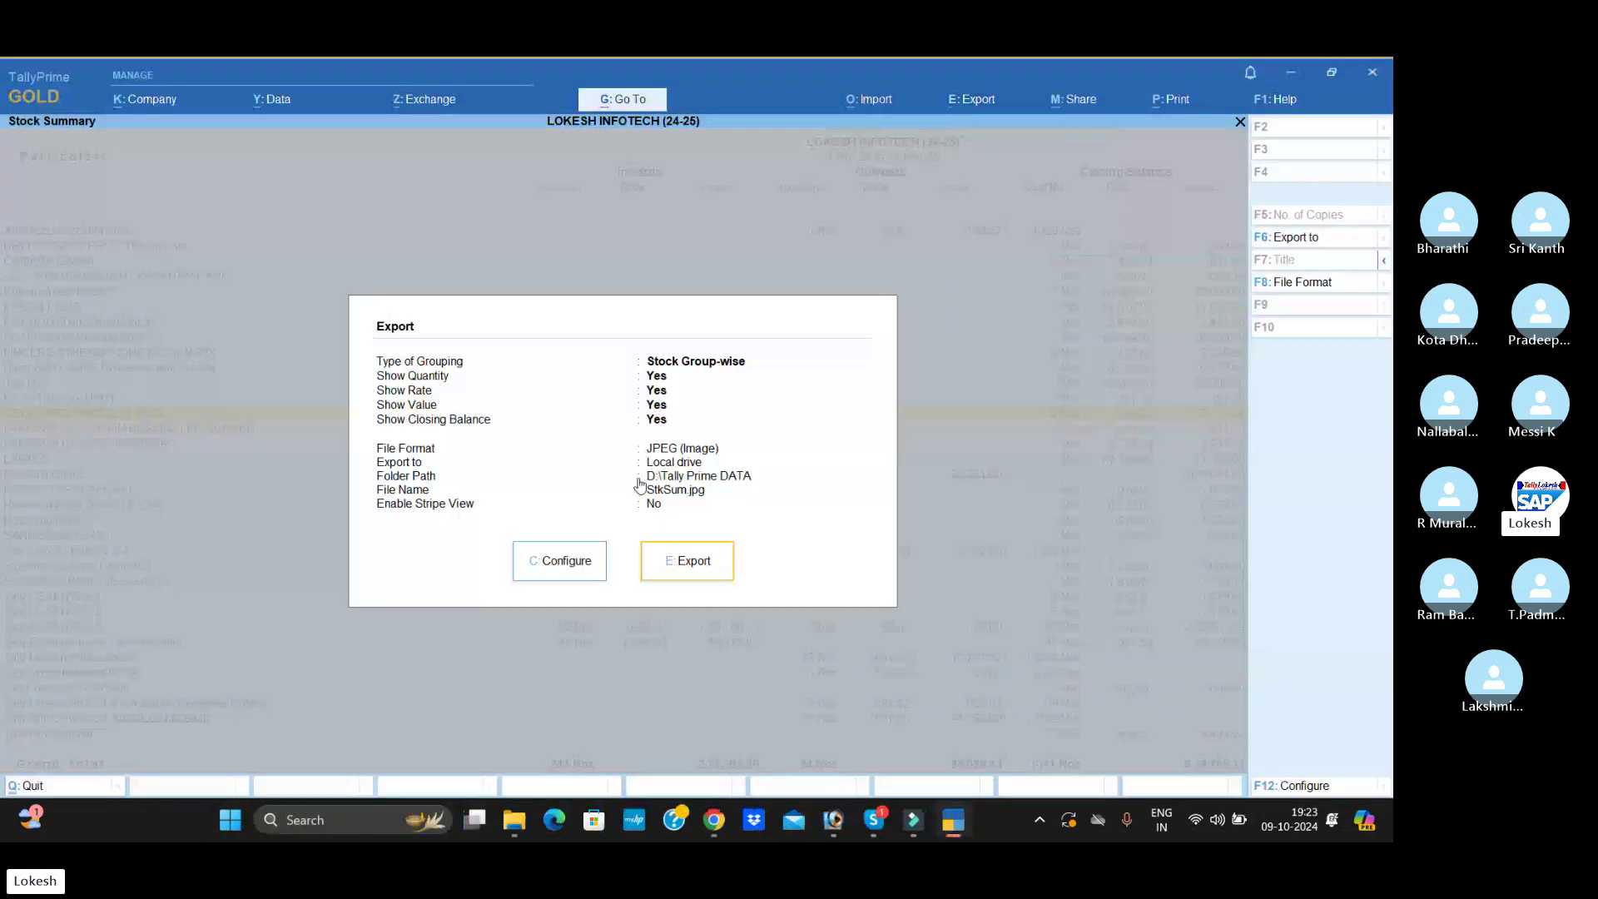
click(590, 563)
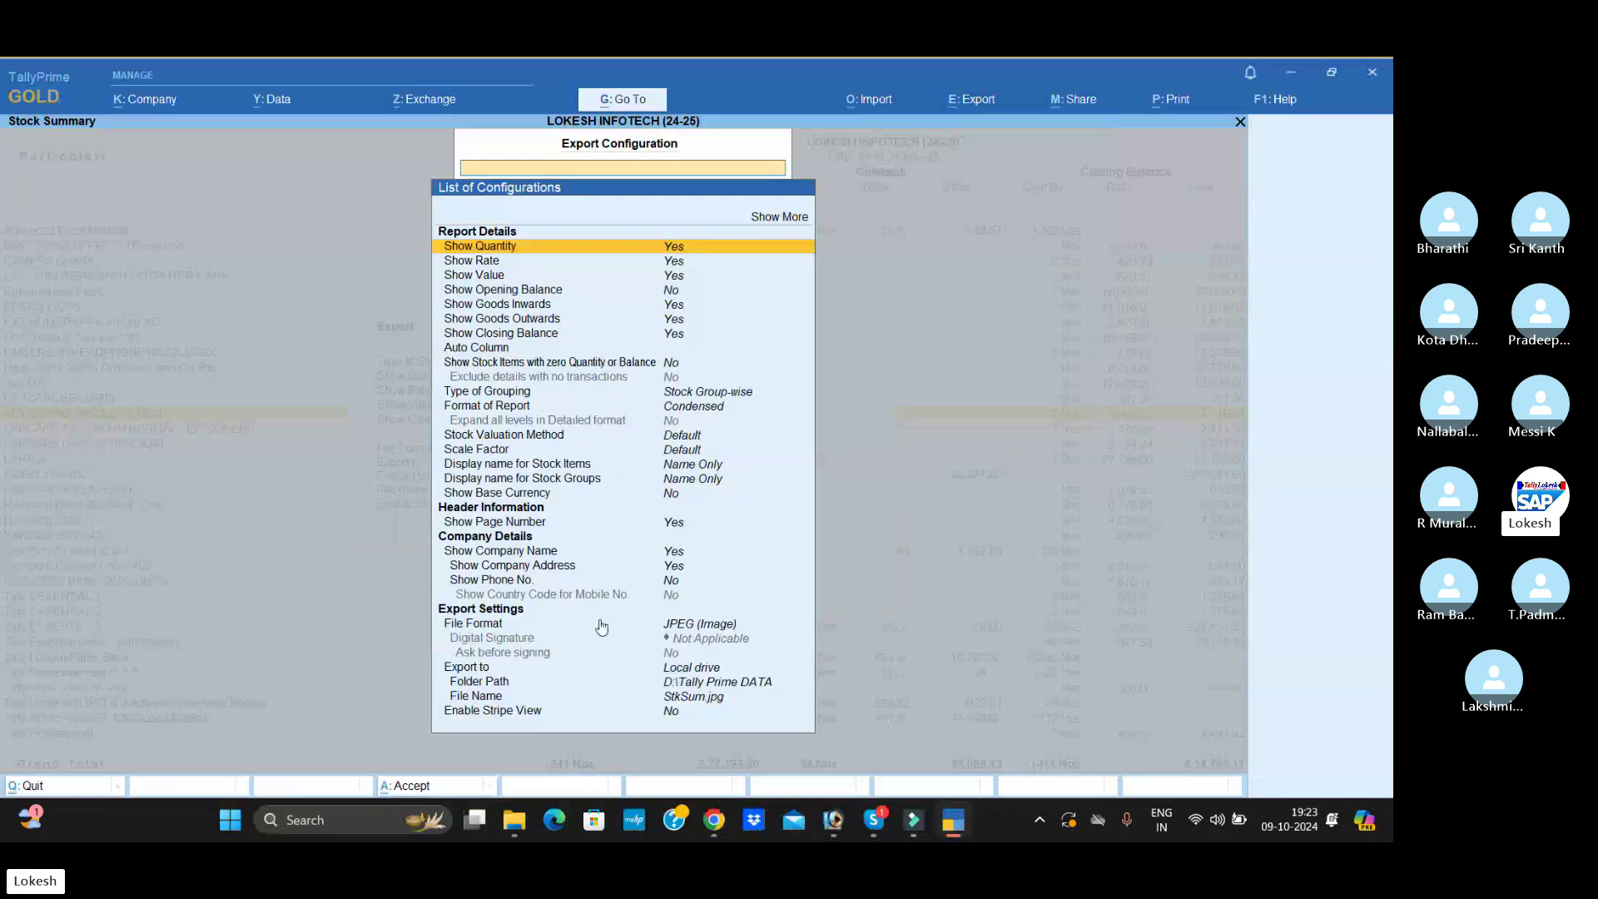
click(694, 626)
click(693, 626)
key(Down)
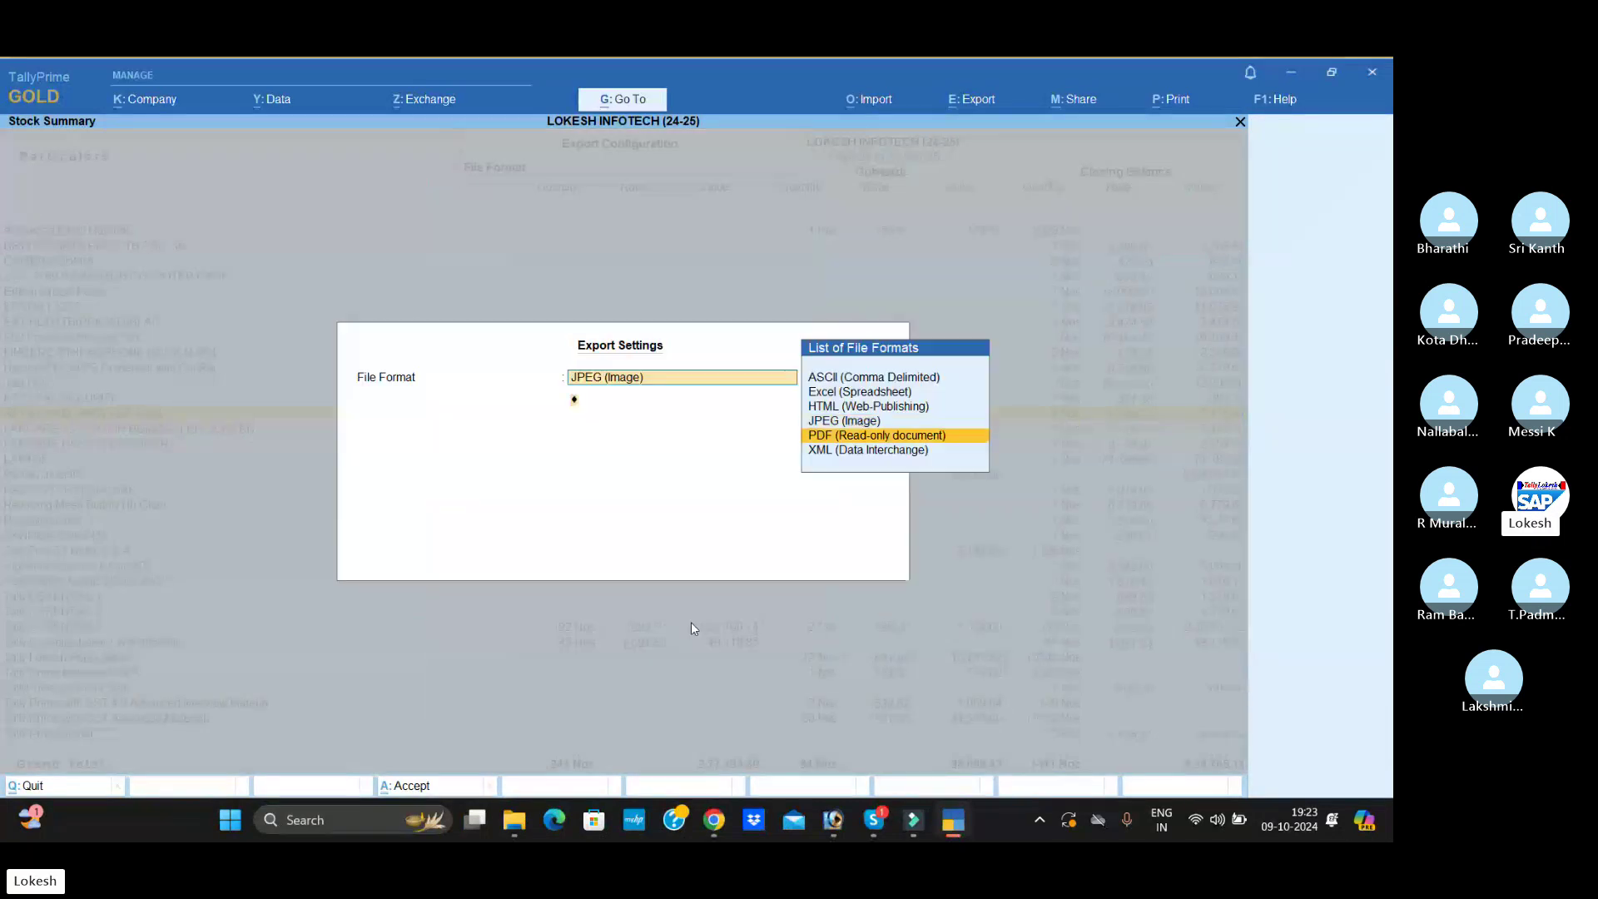
key(Return)
- Point the folder path to DATA on the Desktop and export the Stock Summary as StkSum.pdf
key(Down)
key(Down)
key(Down)
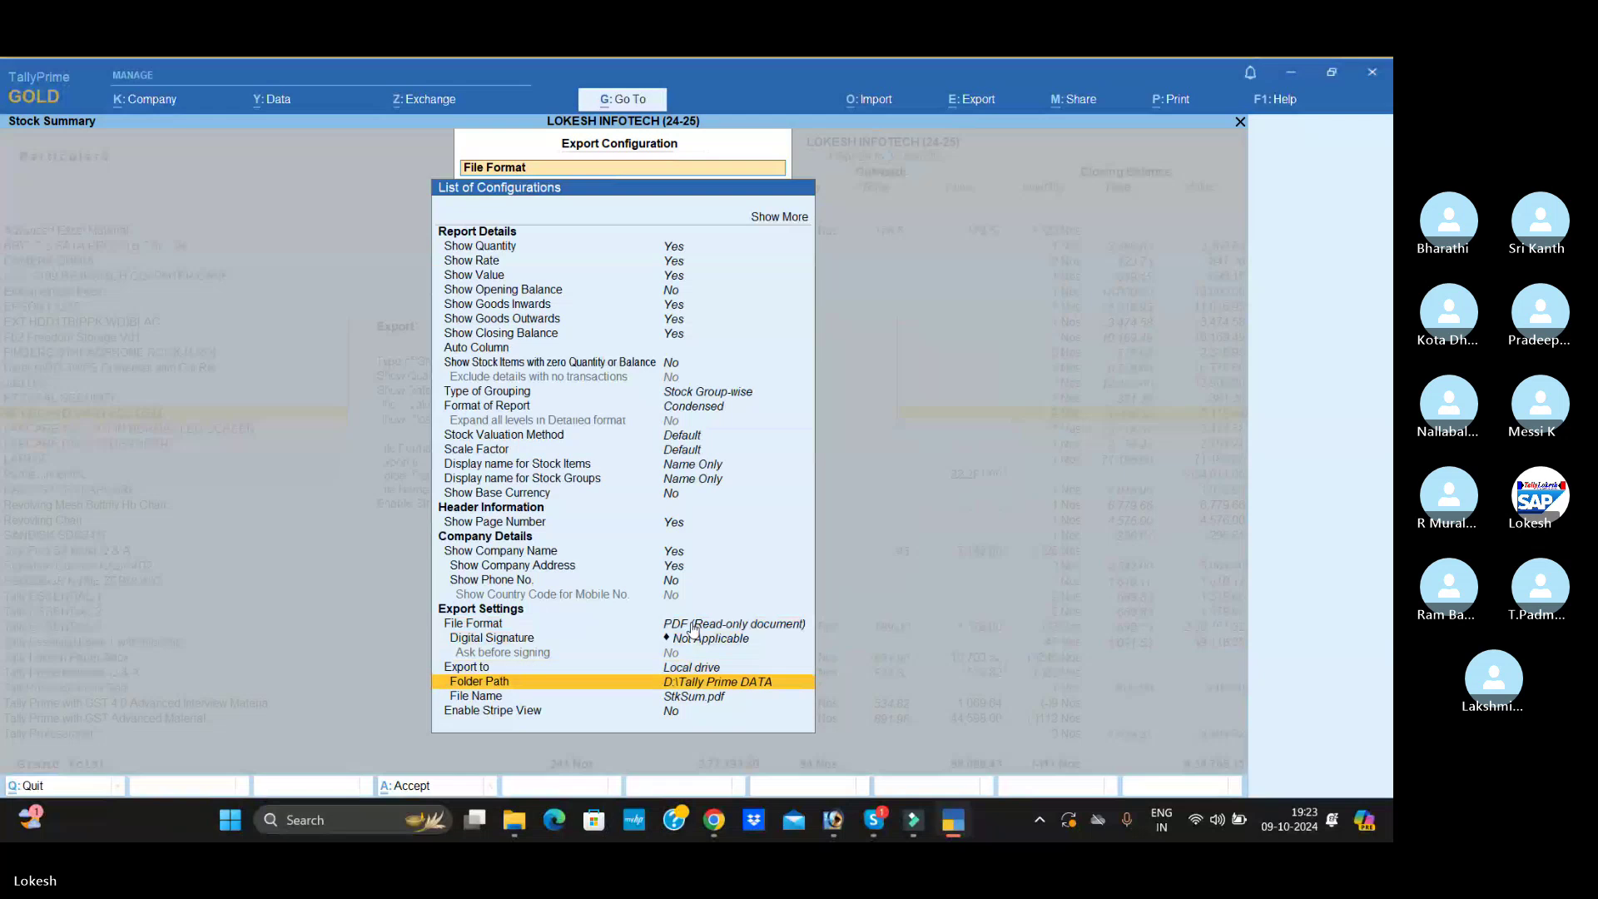
key(Return)
key(Down)
key(Up)
key(Up)
key(Return)
key(Down)
key(Down)
key(Down)
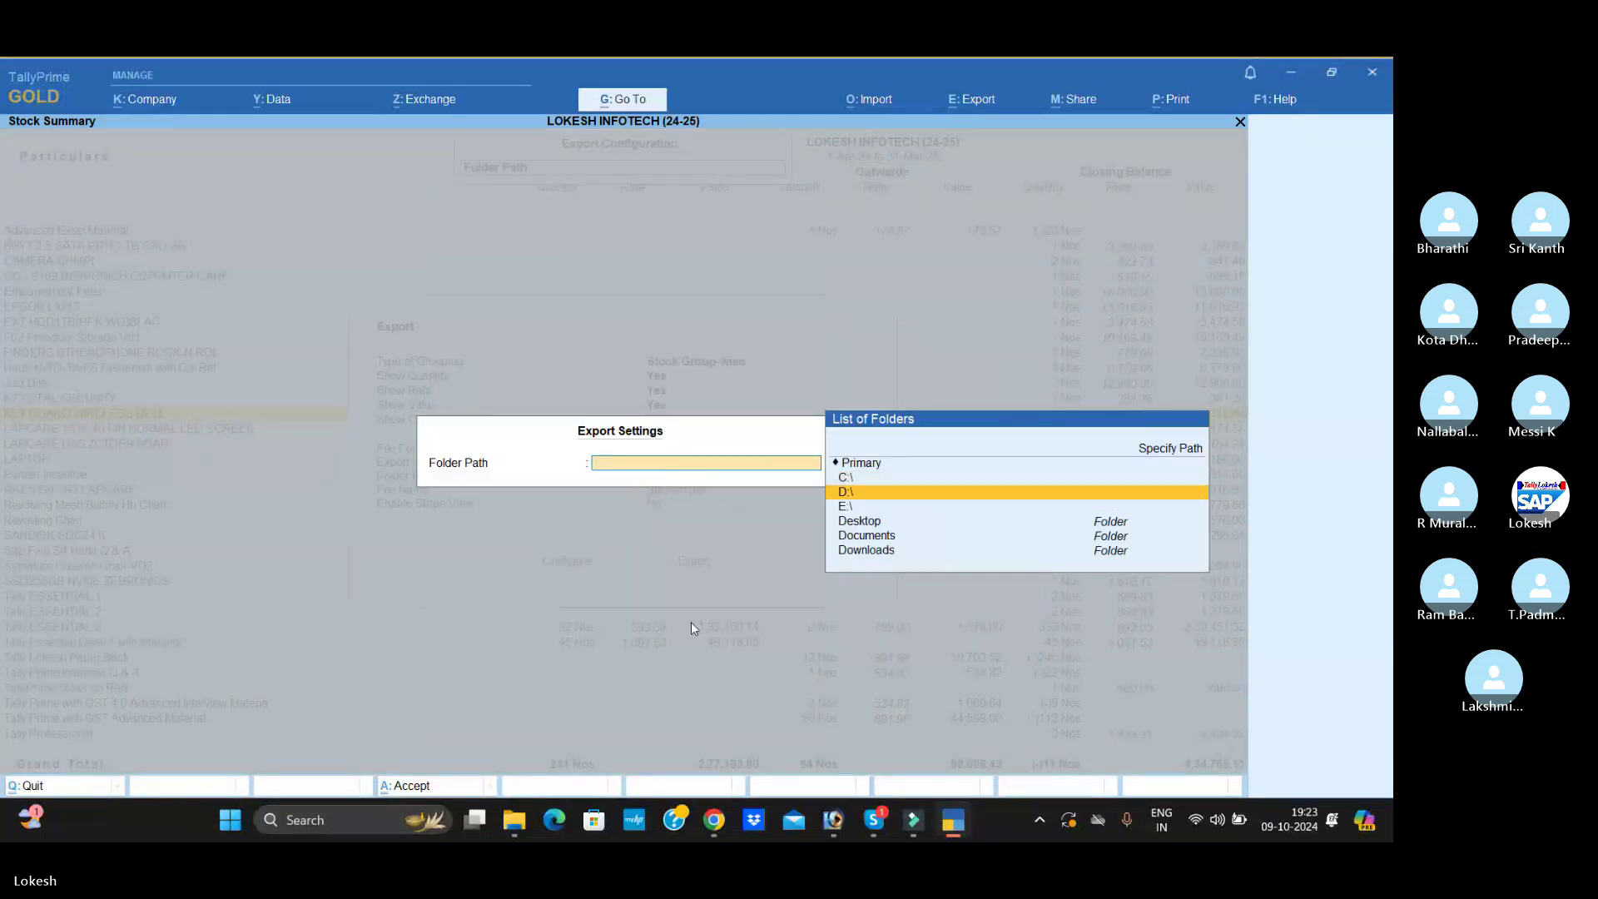
key(Return)
key(Down)
key(Return)
key(Return)
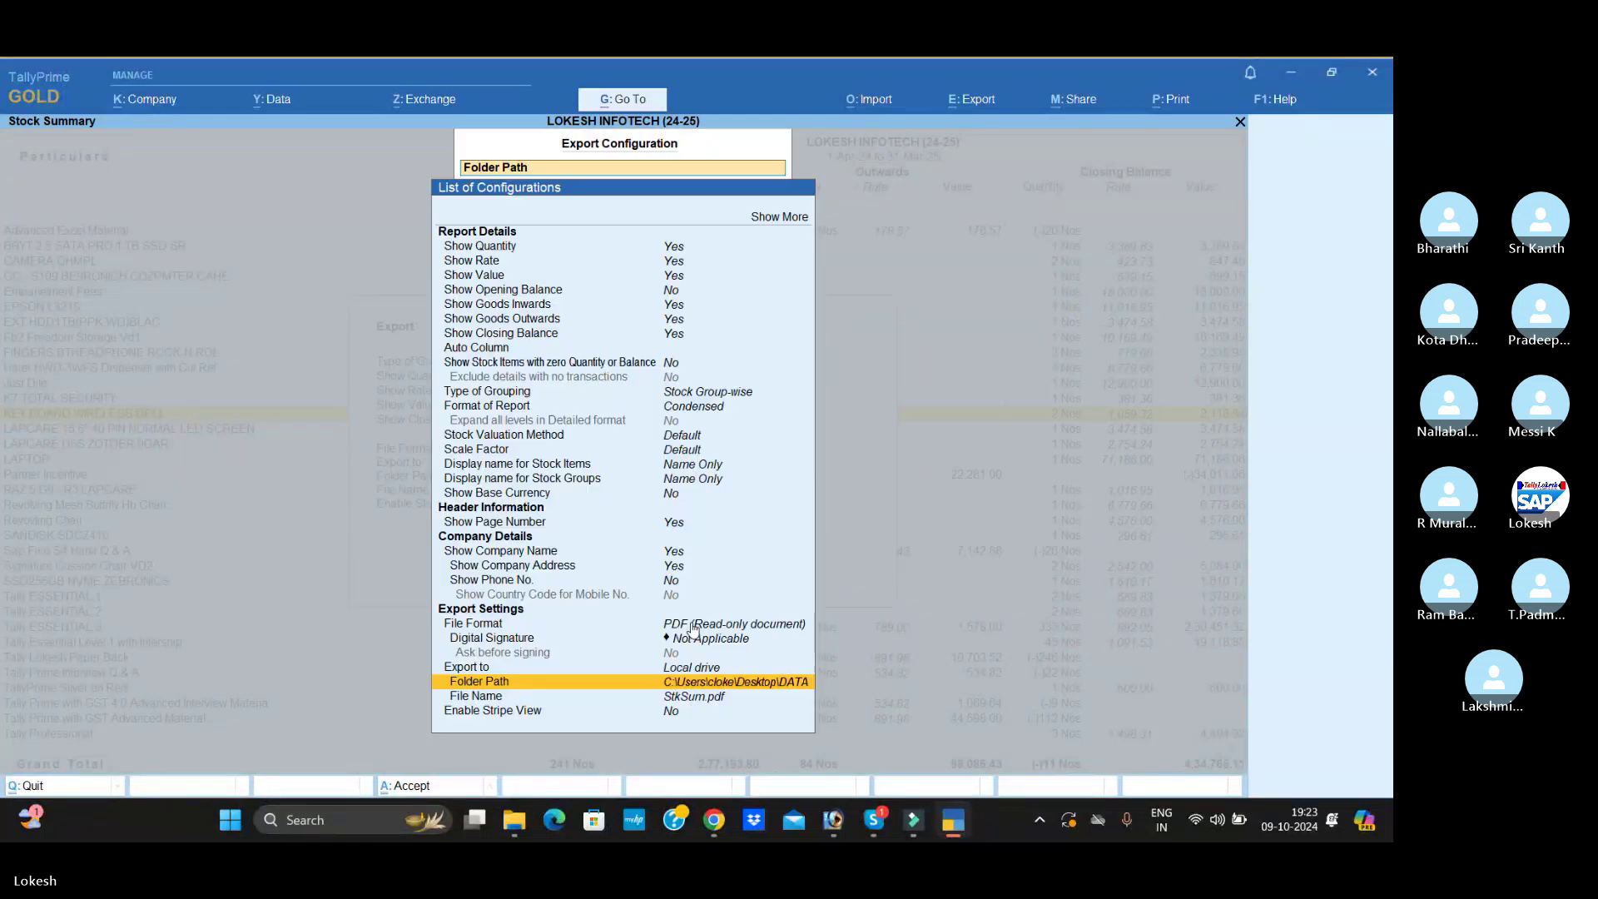
key(ctrl+a)
click(706, 570)
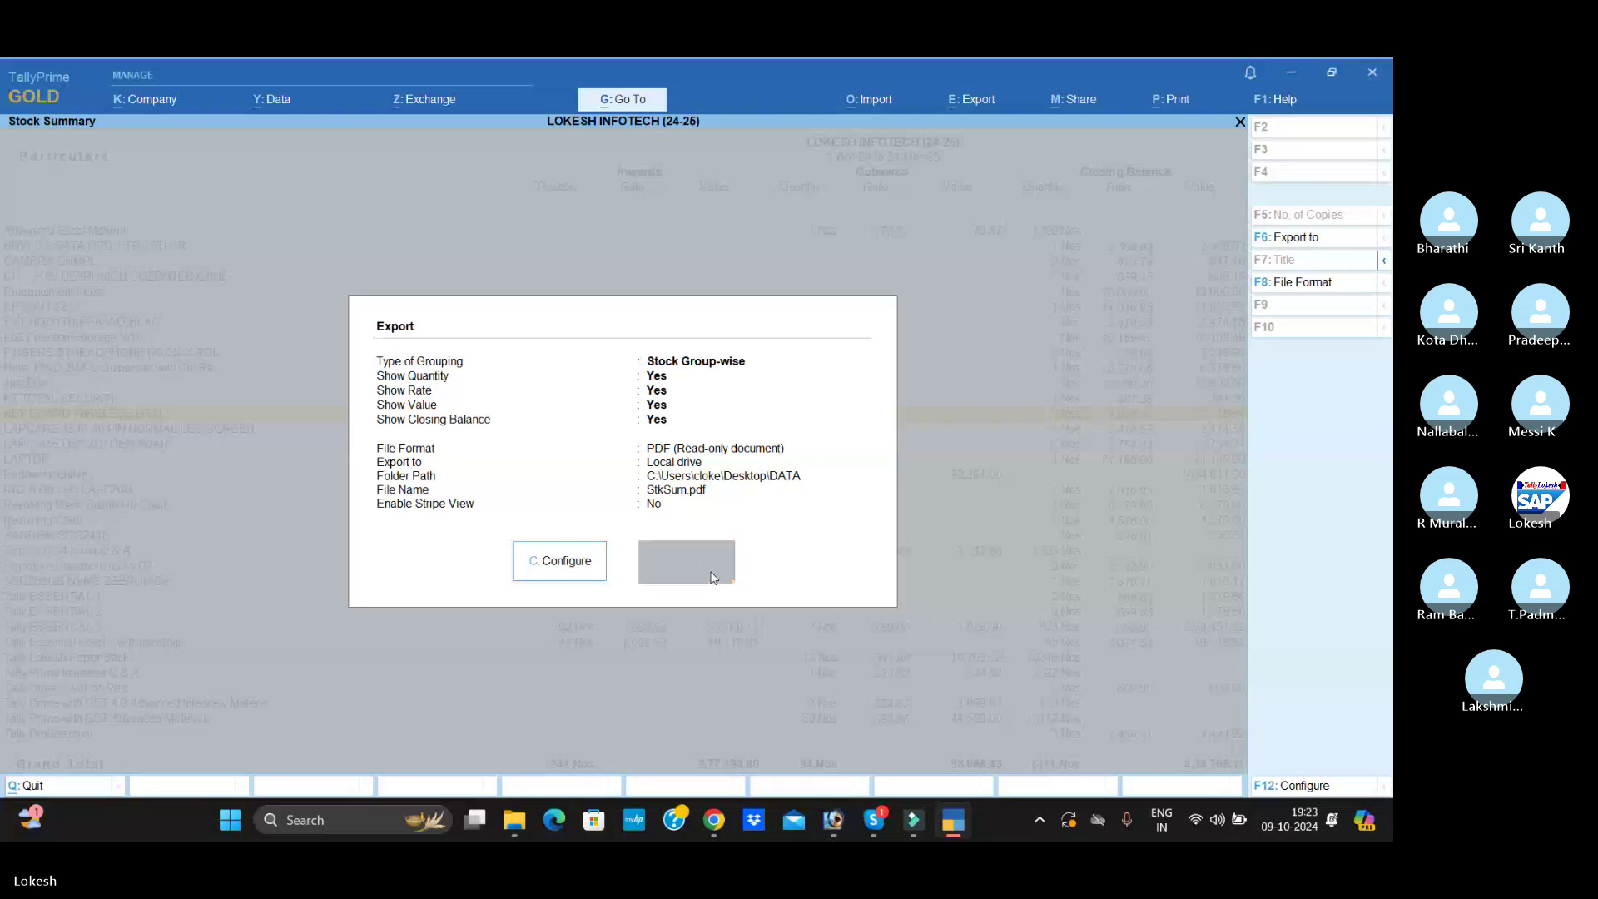
- Look through the exported StkSum.pdf down to the Grand Total row
scroll(729, 533, down, 10)
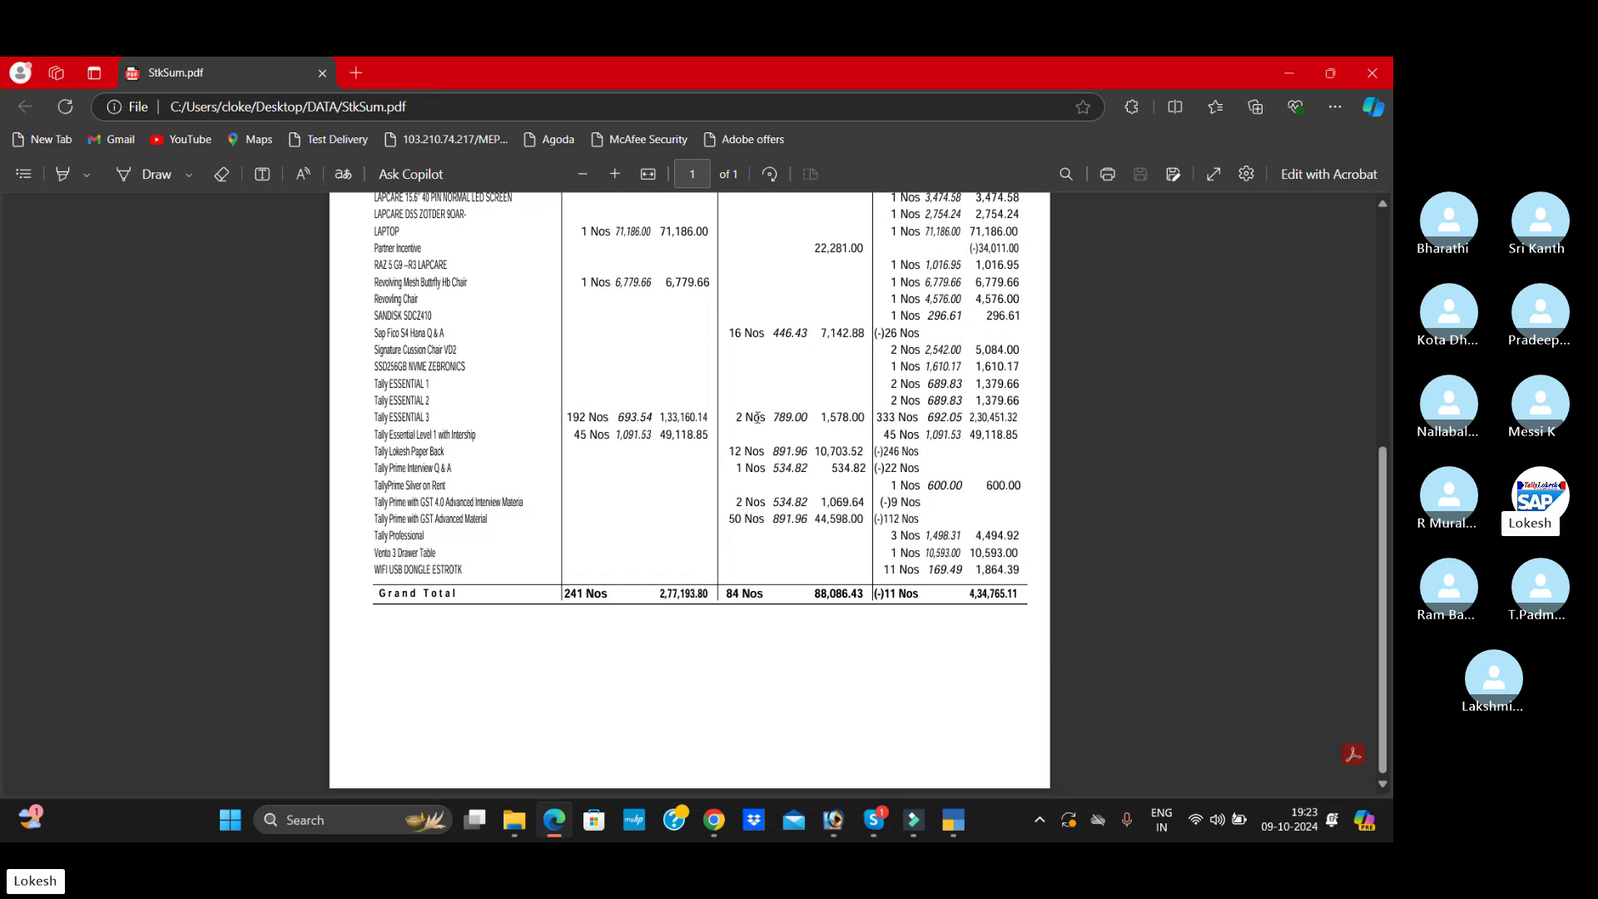
click(884, 818)
click(859, 737)
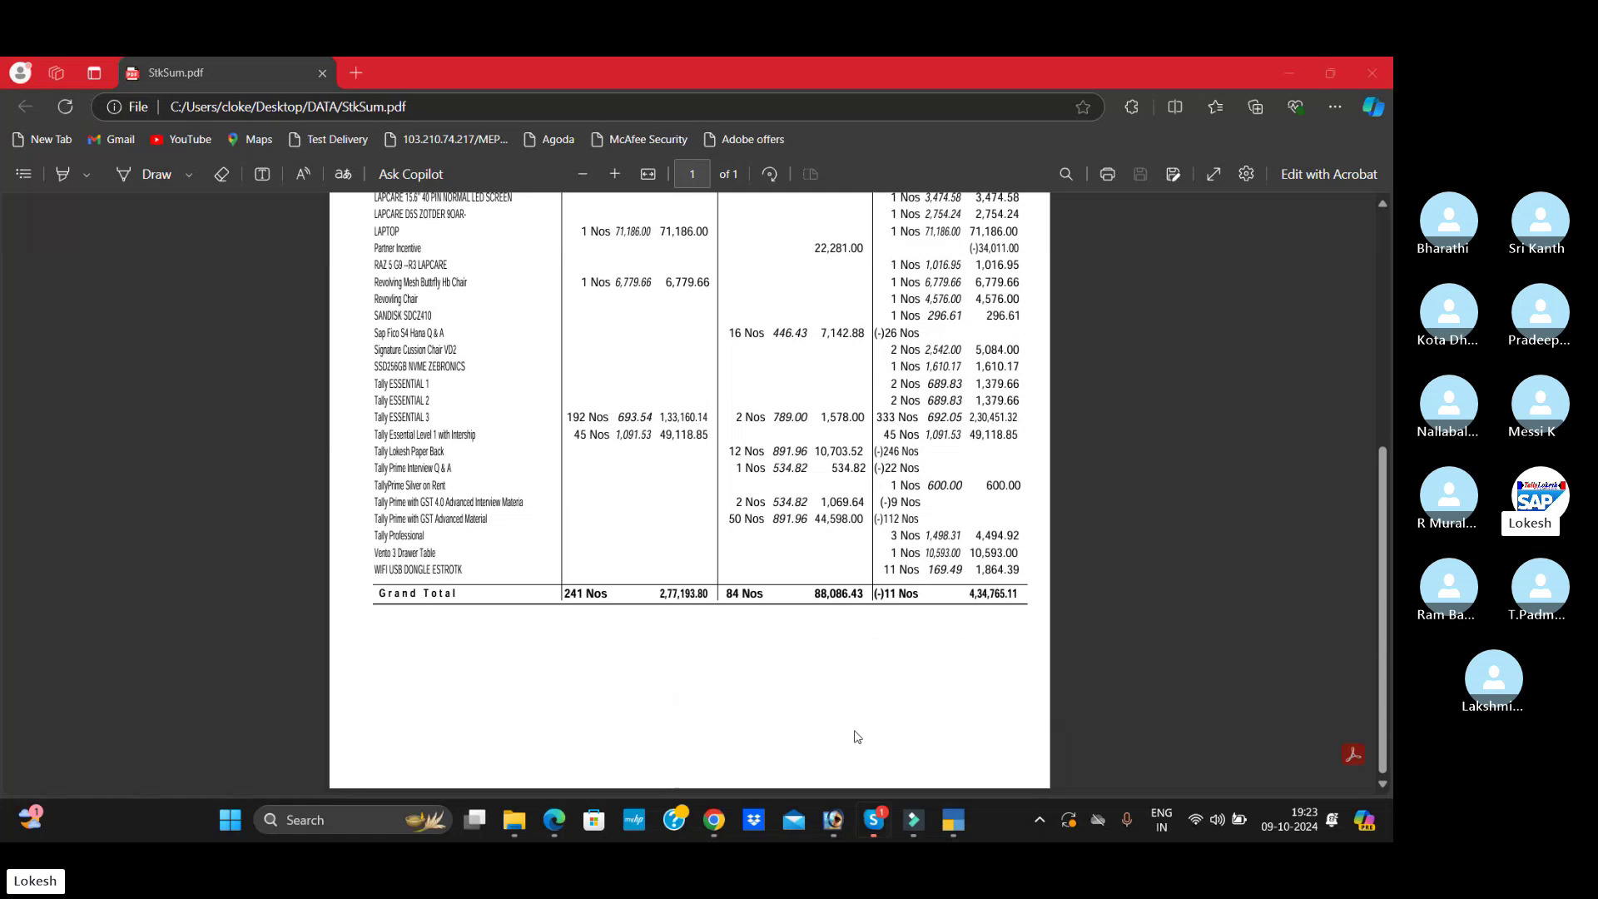